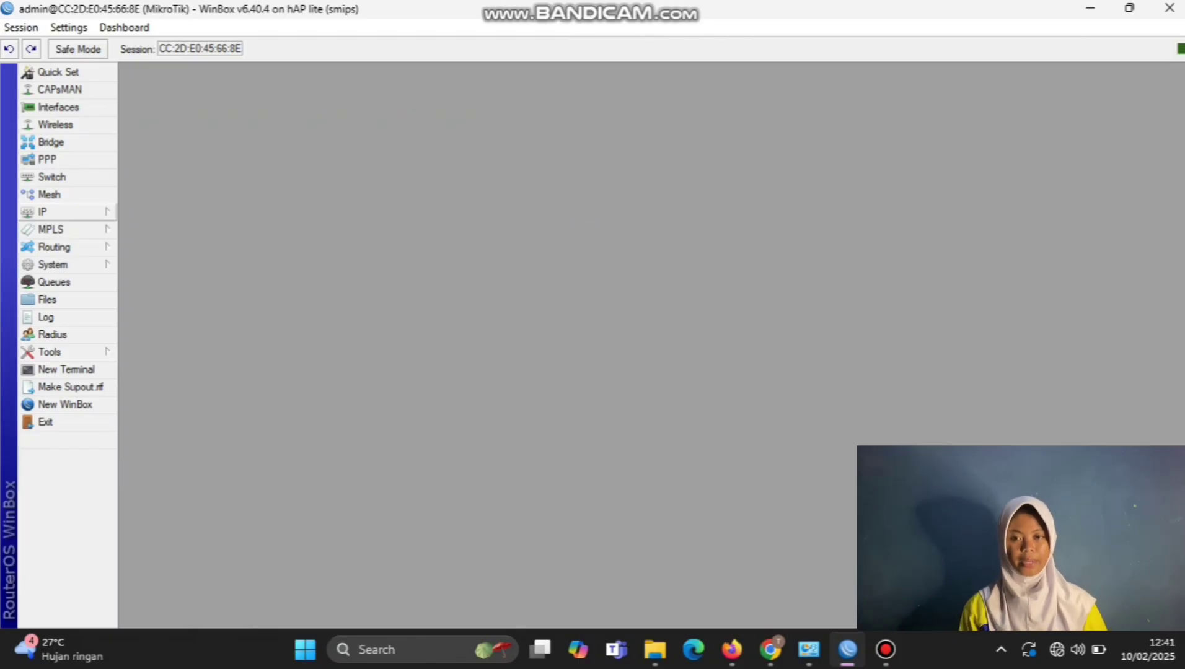
# Step: Create a DHCP client on interface ether1, then apply and save it
pyautogui.click(42, 211)
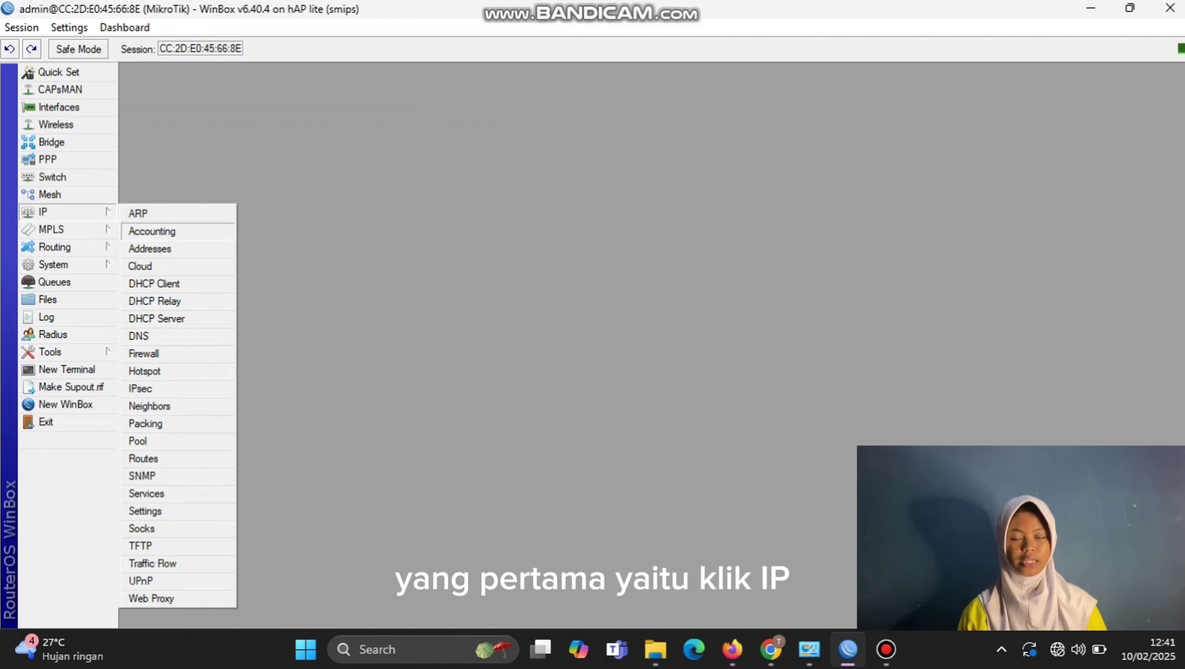
pyautogui.click(154, 283)
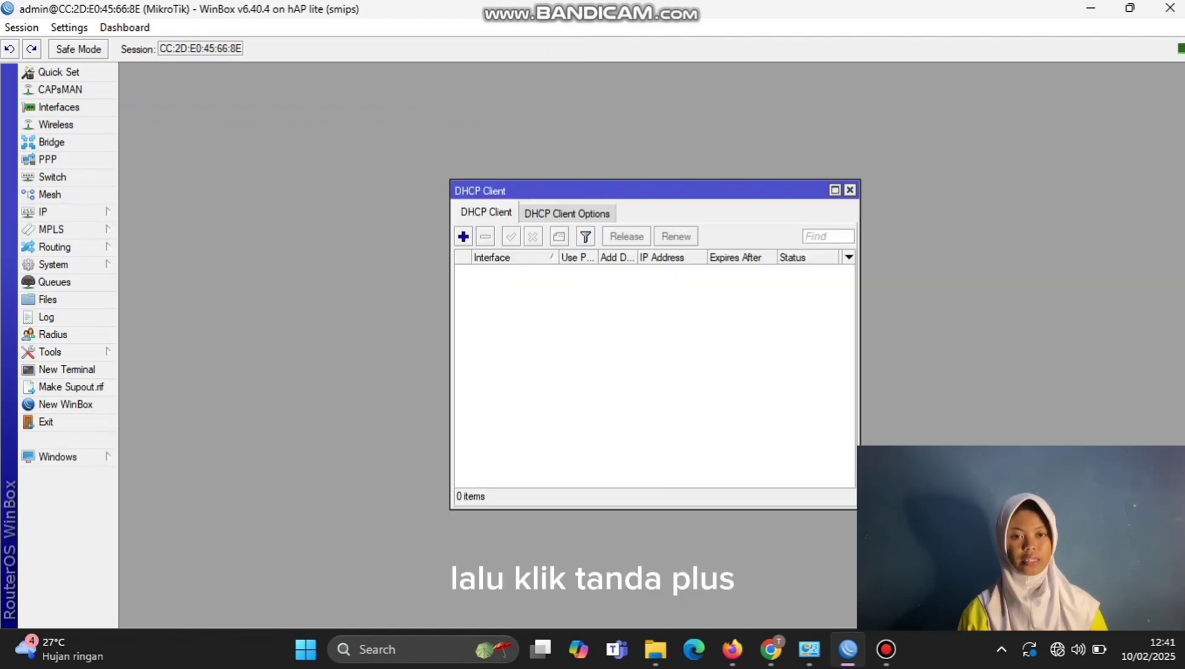
pyautogui.click(462, 236)
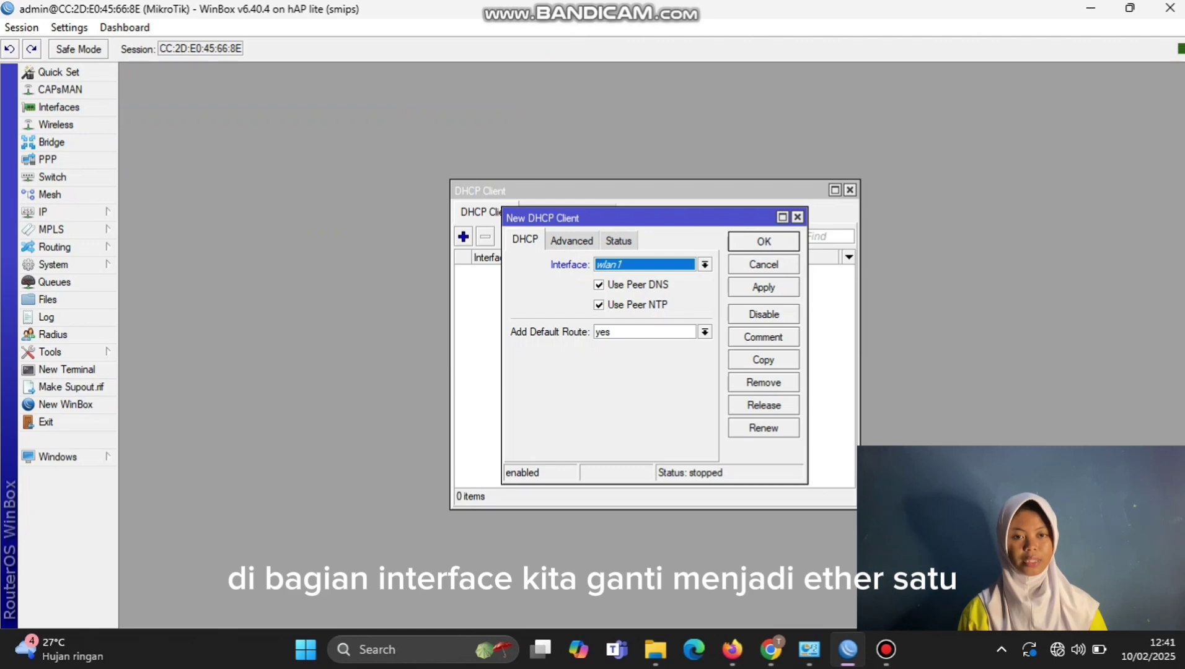
pyautogui.hotkey('alt', 'Down')
pyautogui.press('Home')
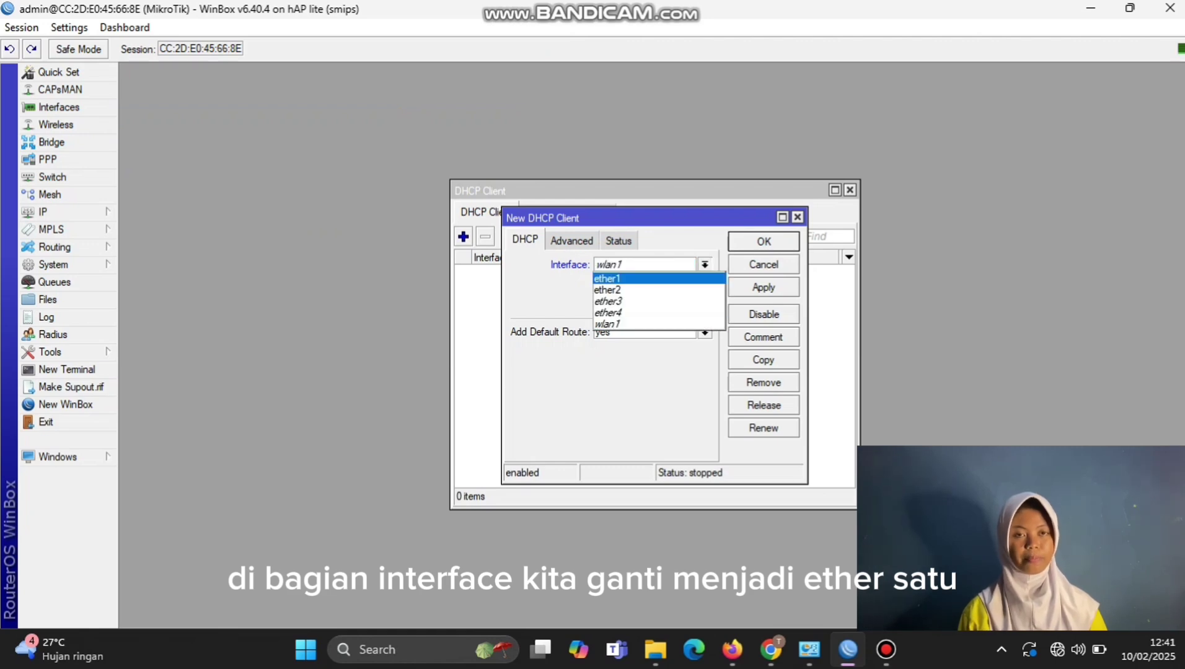
pyautogui.press('Return')
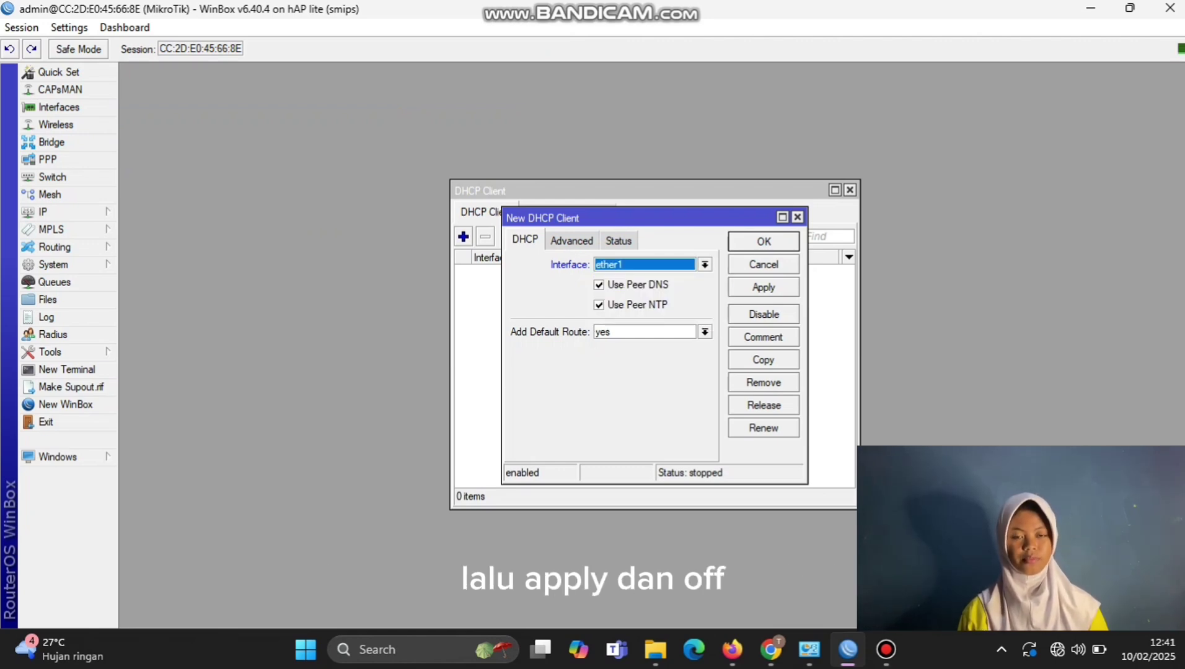
pyautogui.press('Tab')
pyautogui.press('Tab')
pyautogui.press('Tab')
pyautogui.press('Tab')
pyautogui.press('Tab')
pyautogui.press('Tab')
pyautogui.press('space')
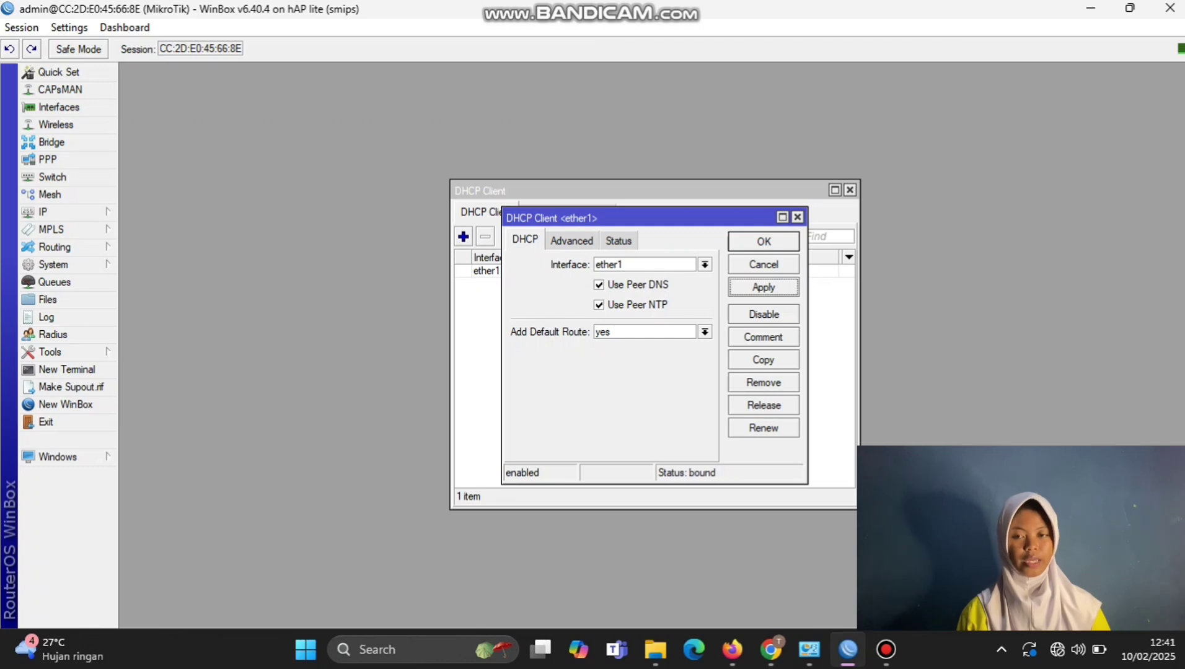
pyautogui.press('Return')
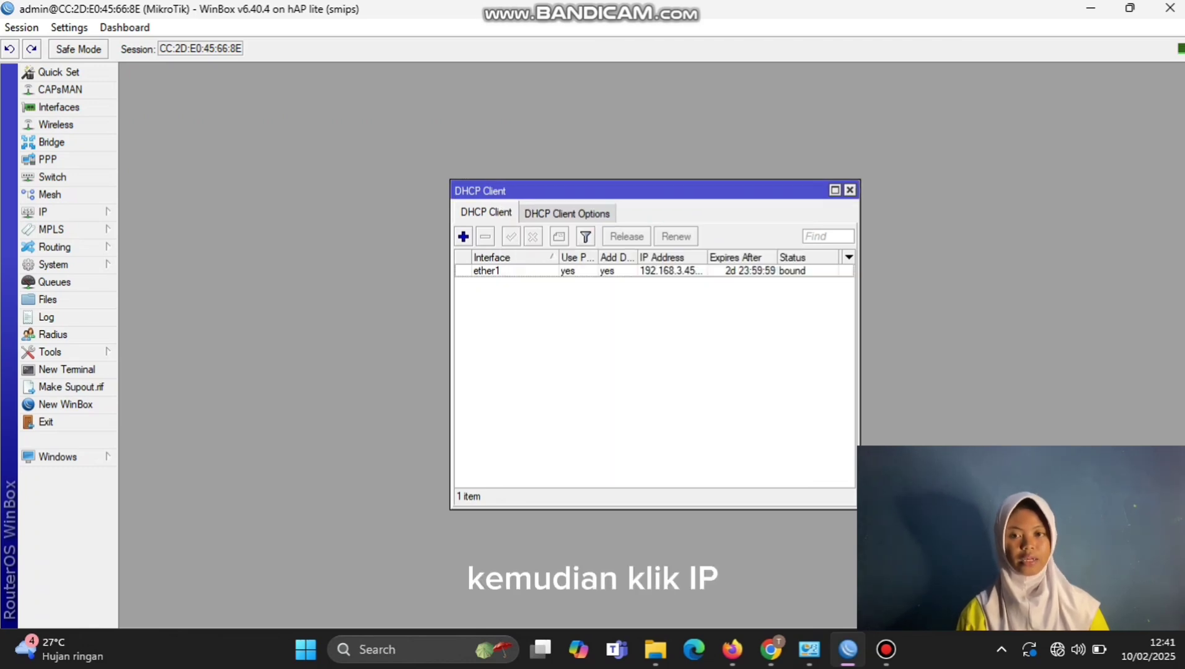
# Step: Add the IP address 192.168.31.1/24 on interface ether2
pyautogui.click(43, 211)
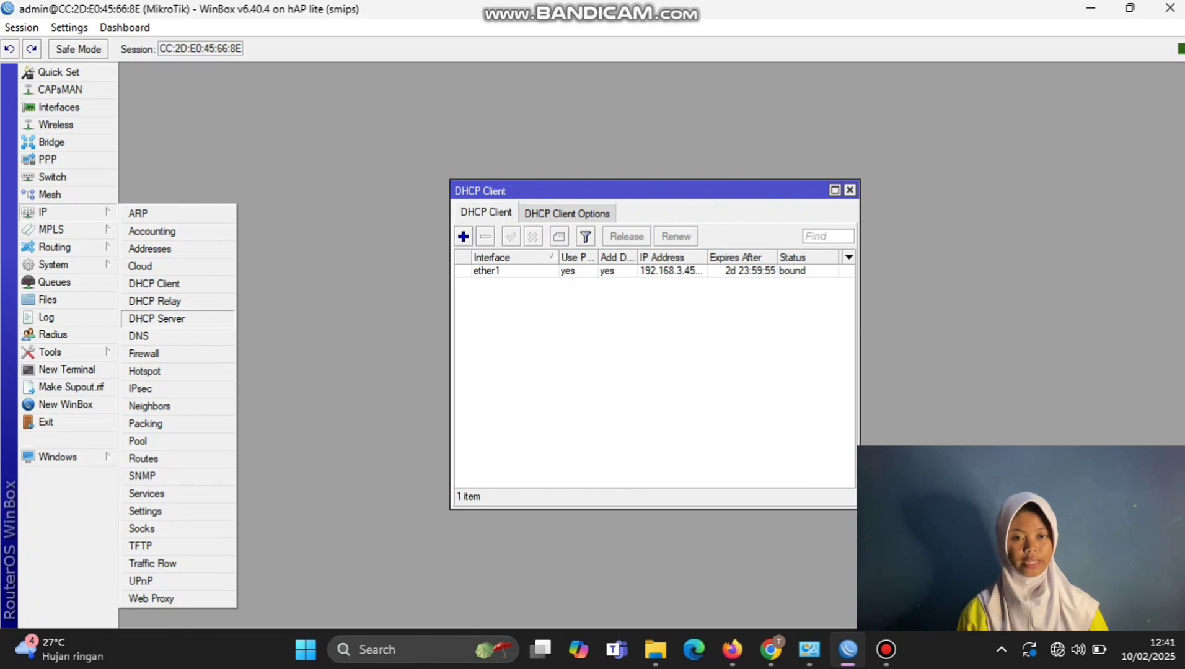
pyautogui.click(149, 247)
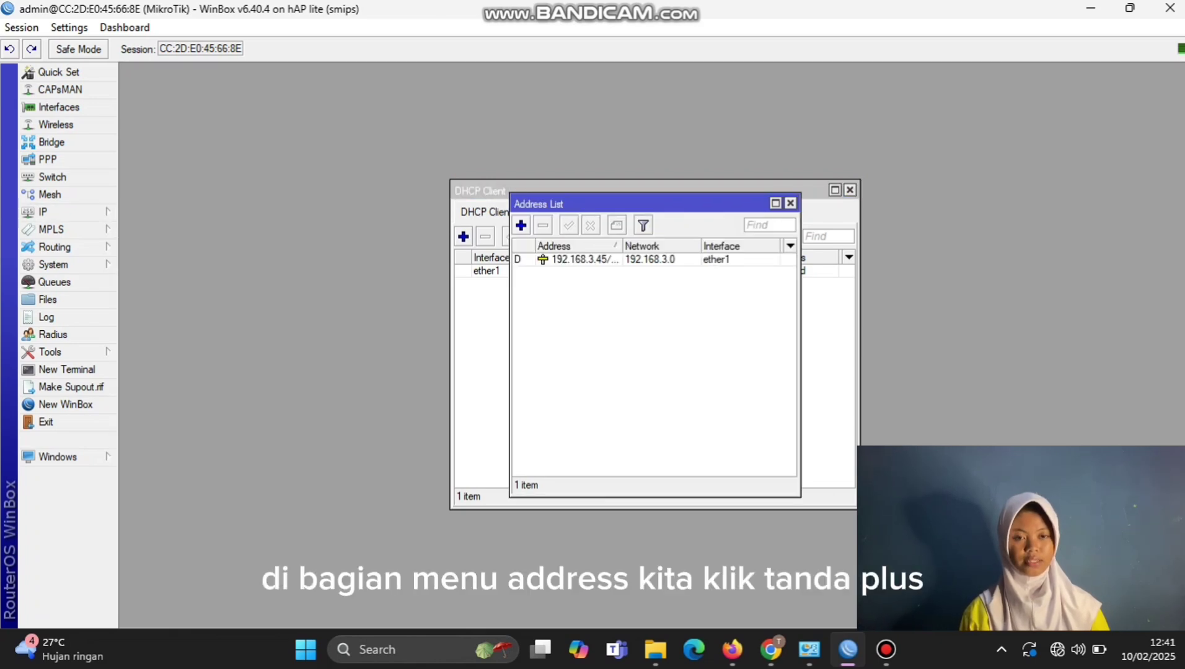
pyautogui.click(520, 225)
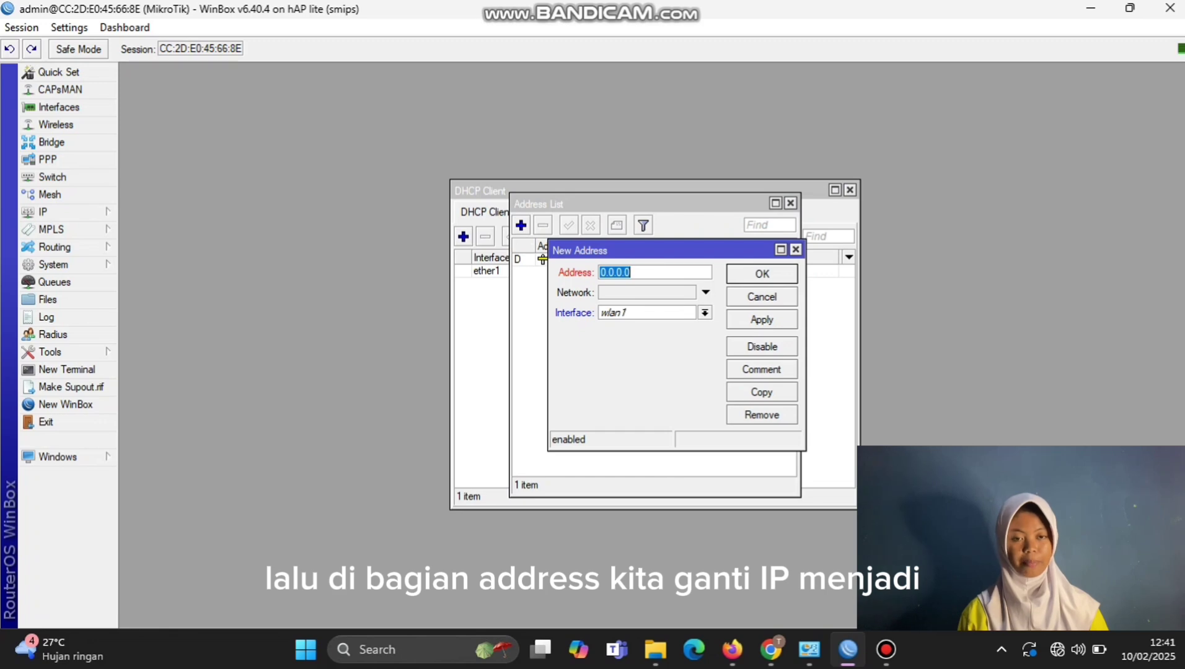
pyautogui.write('192.168')
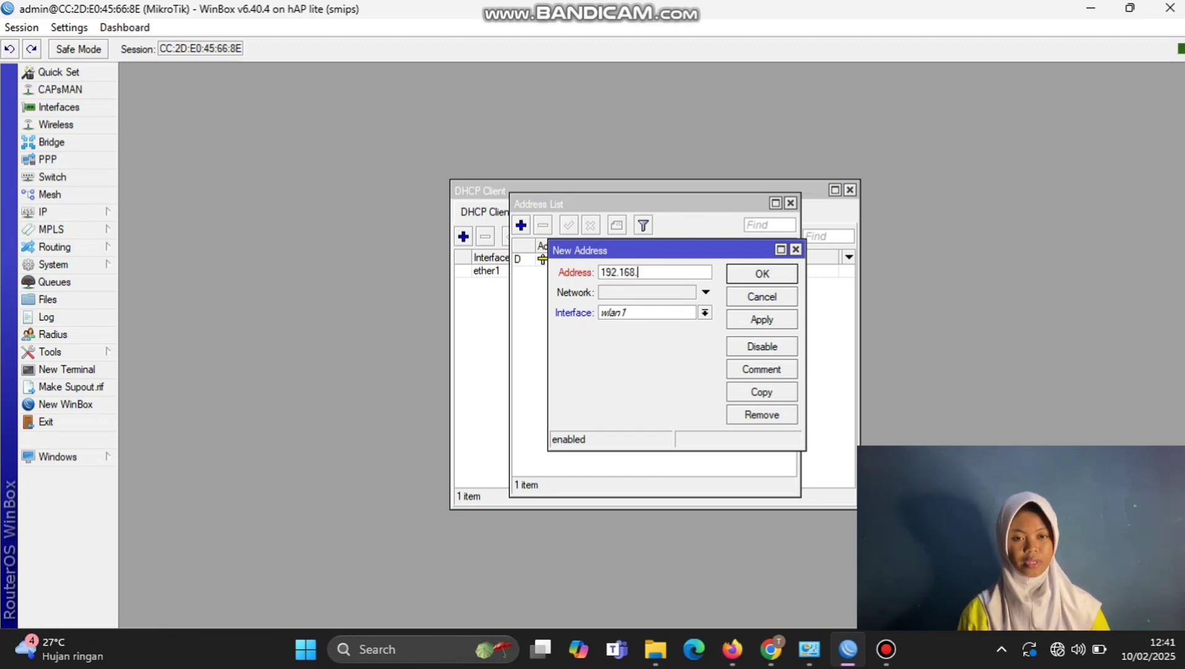
pyautogui.write('.31.1')
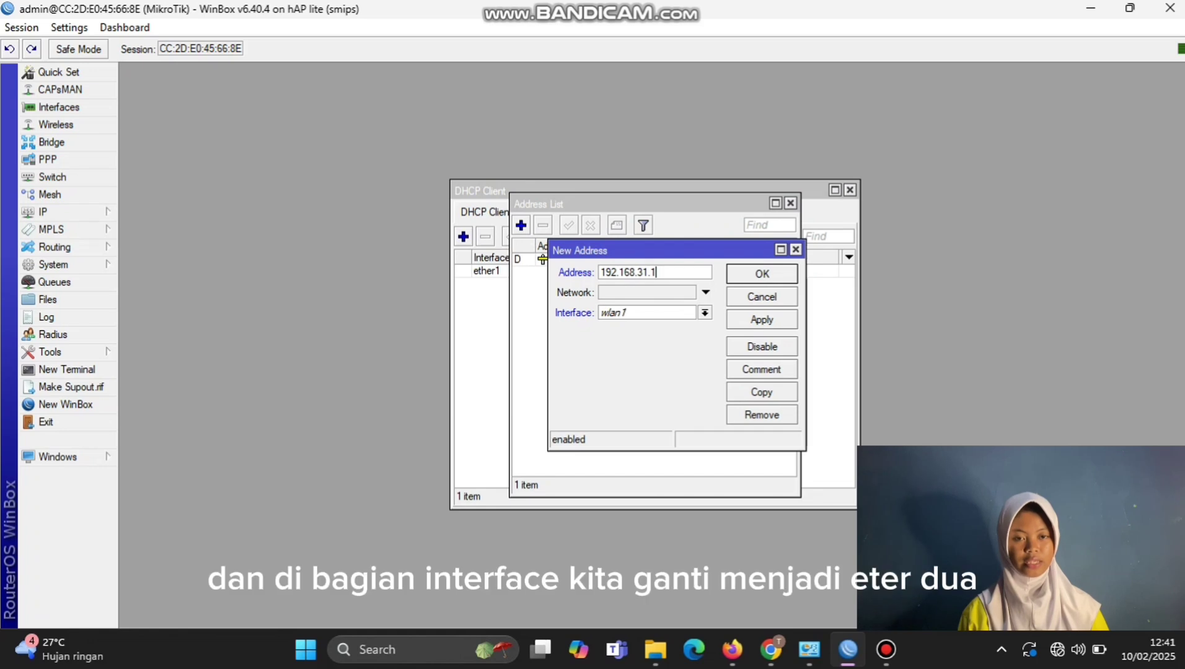
pyautogui.write('/24')
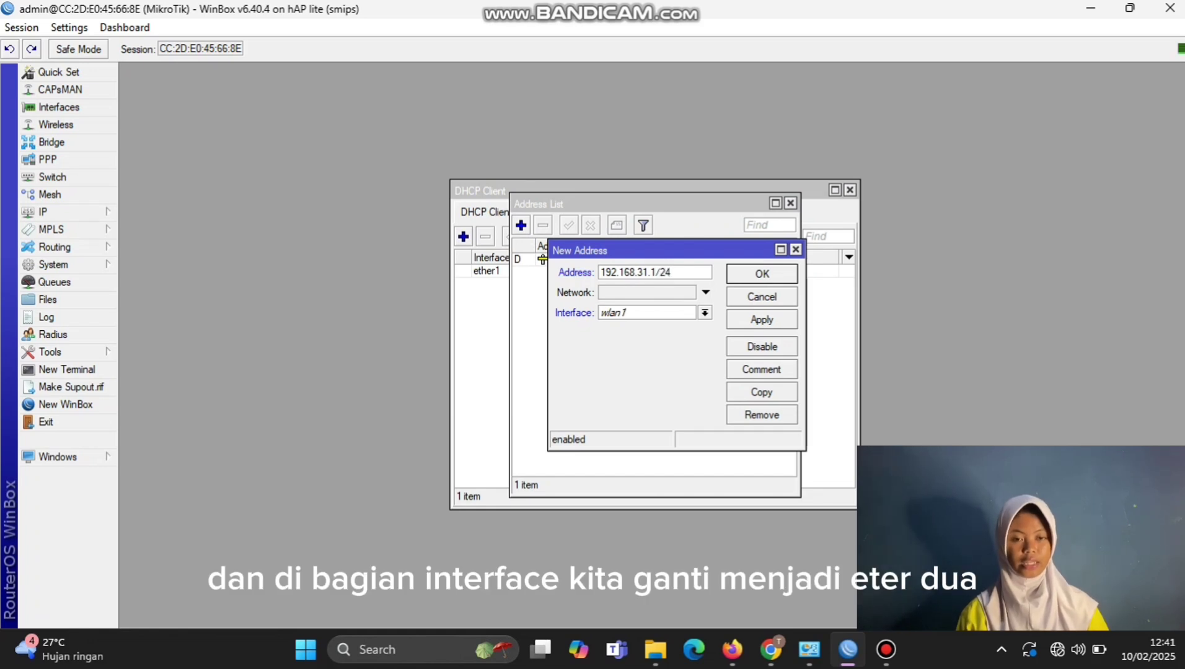
pyautogui.click(704, 313)
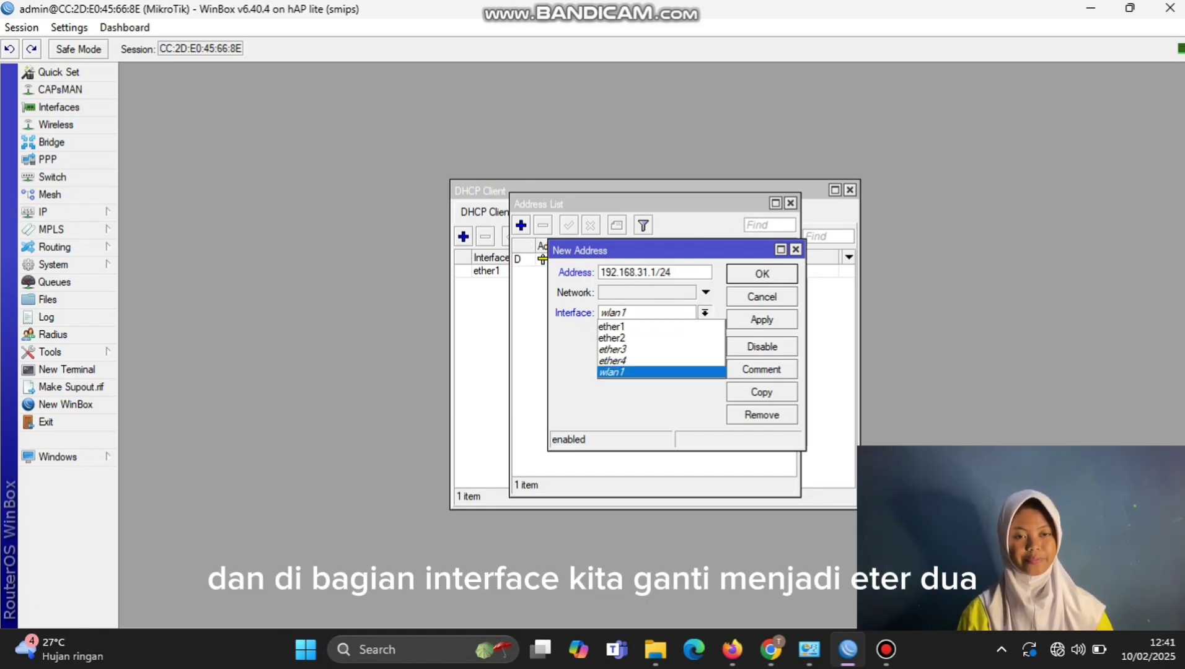
pyautogui.press('Return')
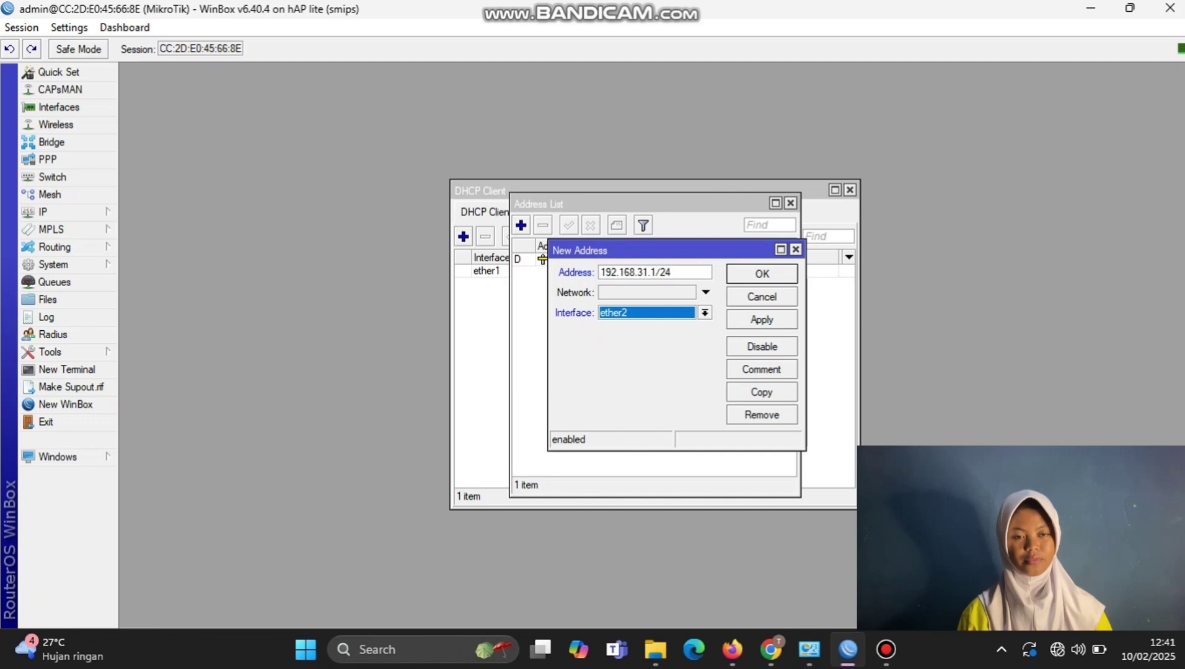
pyautogui.click(761, 319)
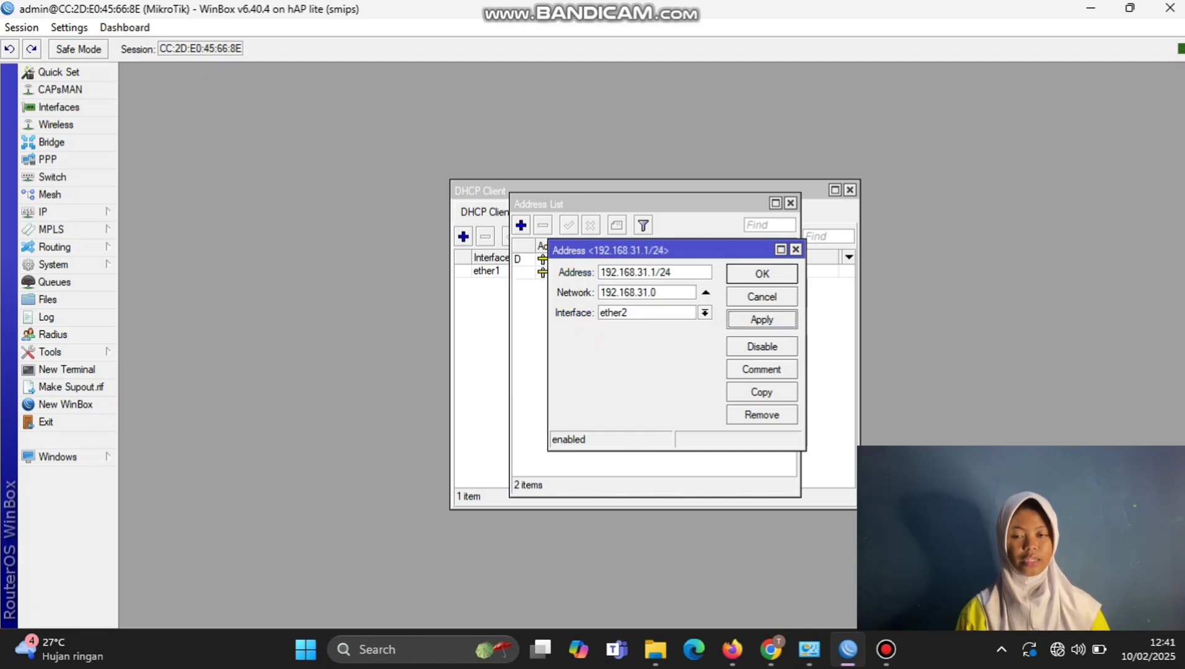
pyautogui.click(762, 273)
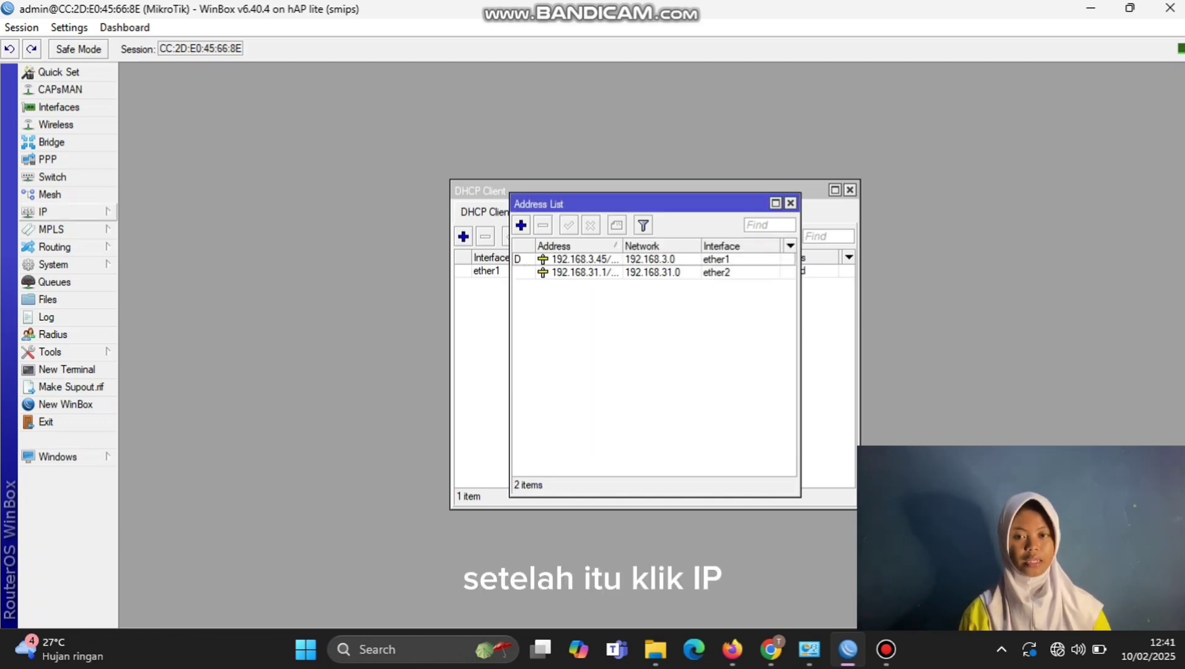
# Step: Set DNS servers 8.8.8.8 and 8.8.4.4 with Allow Remote Requests enabled
pyautogui.click(68, 211)
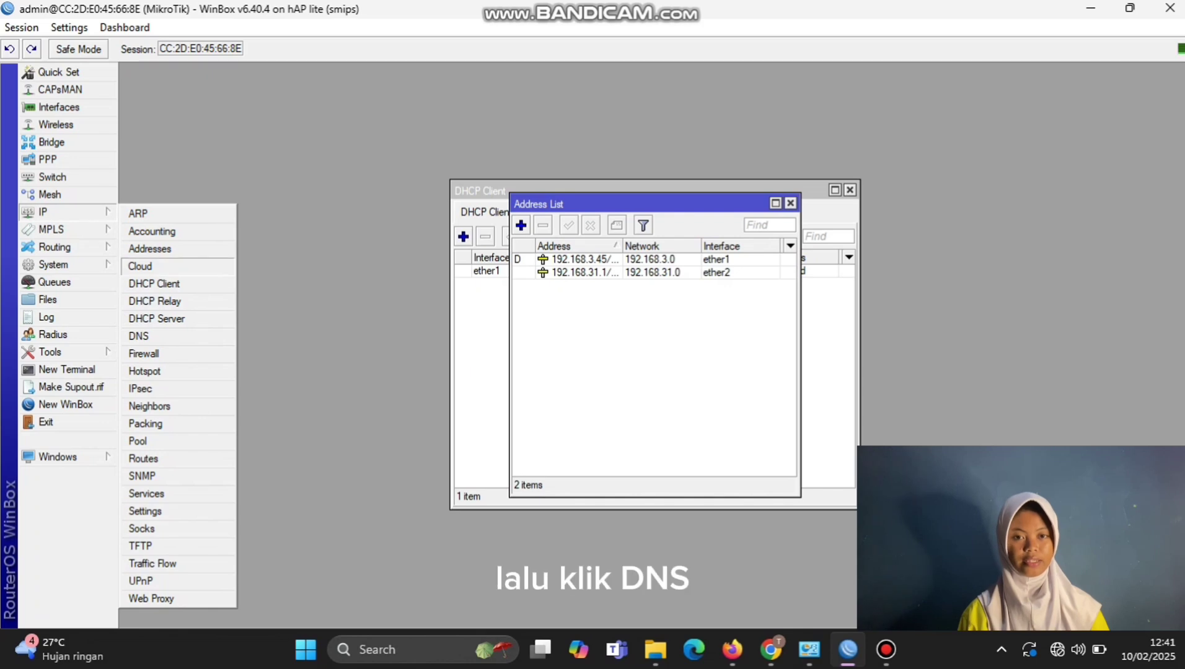
pyautogui.click(139, 336)
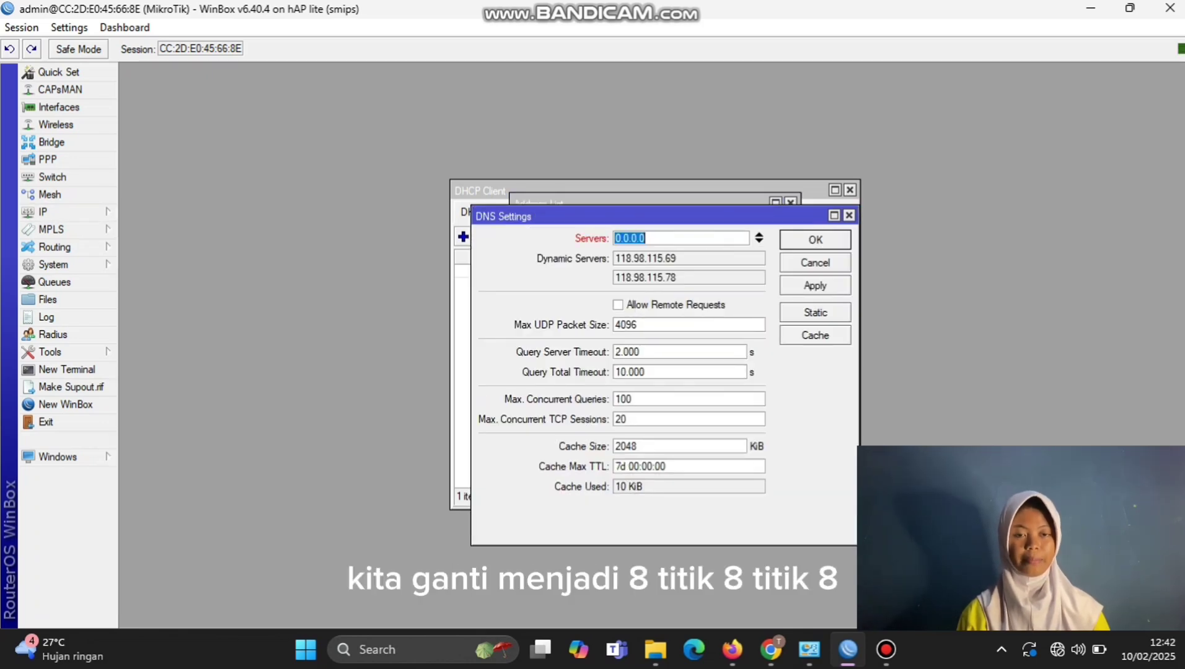
pyautogui.write('8.8.8.8')
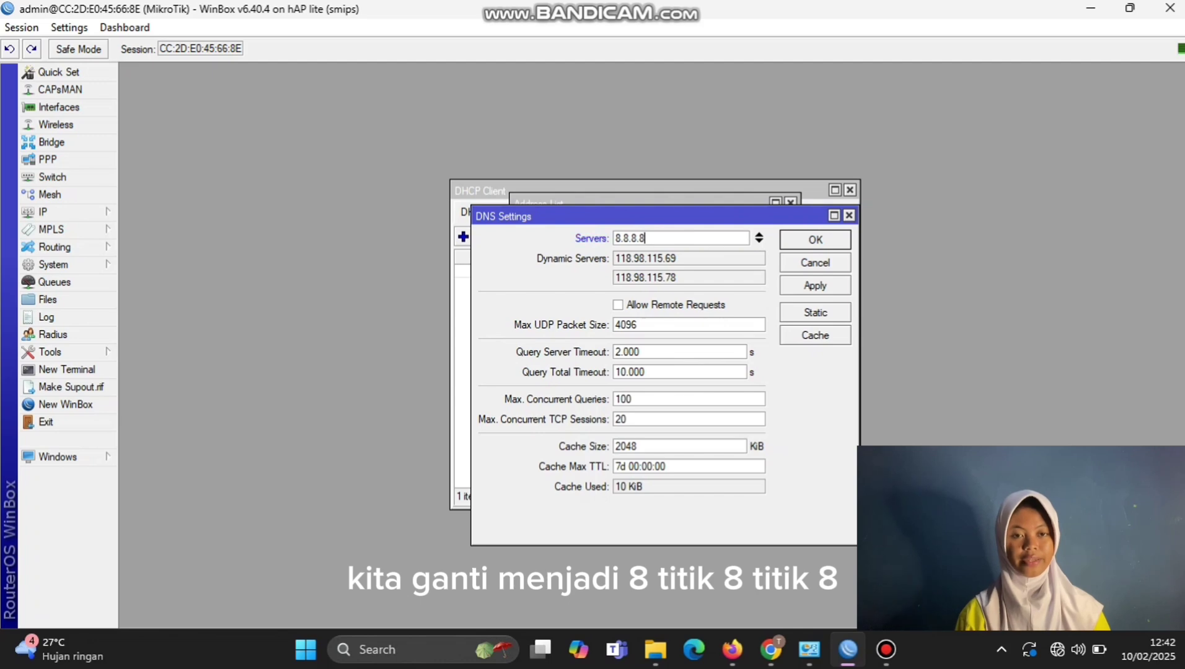
pyautogui.click(758, 241)
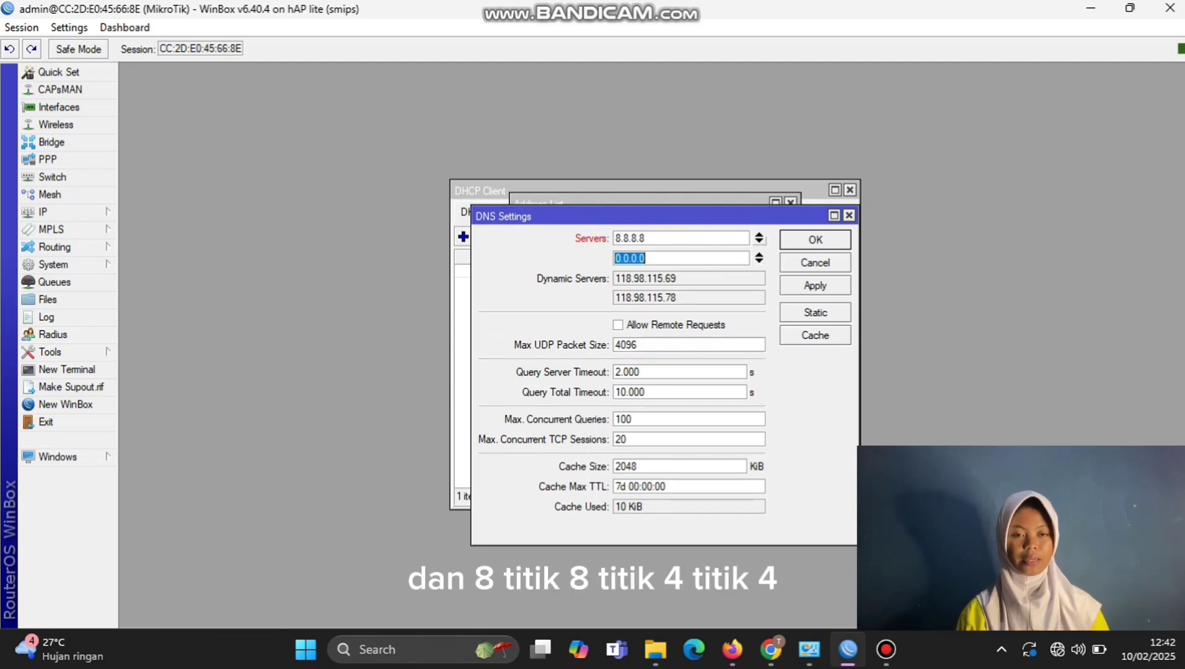
pyautogui.write('8.8')
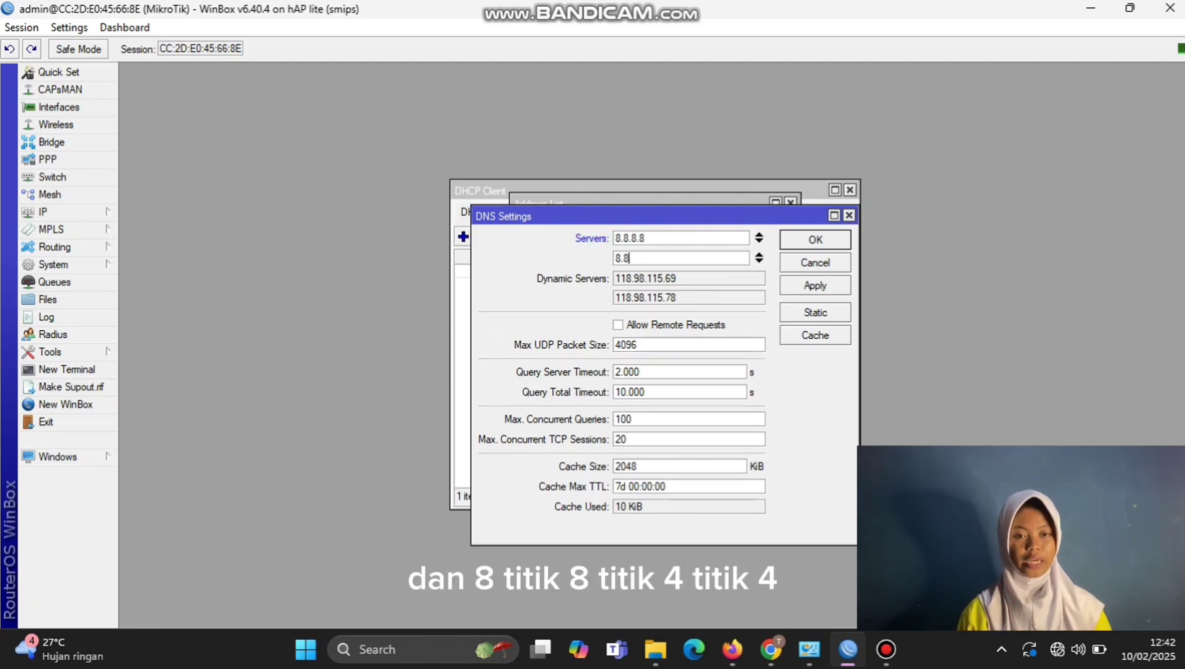
pyautogui.write('.4.4')
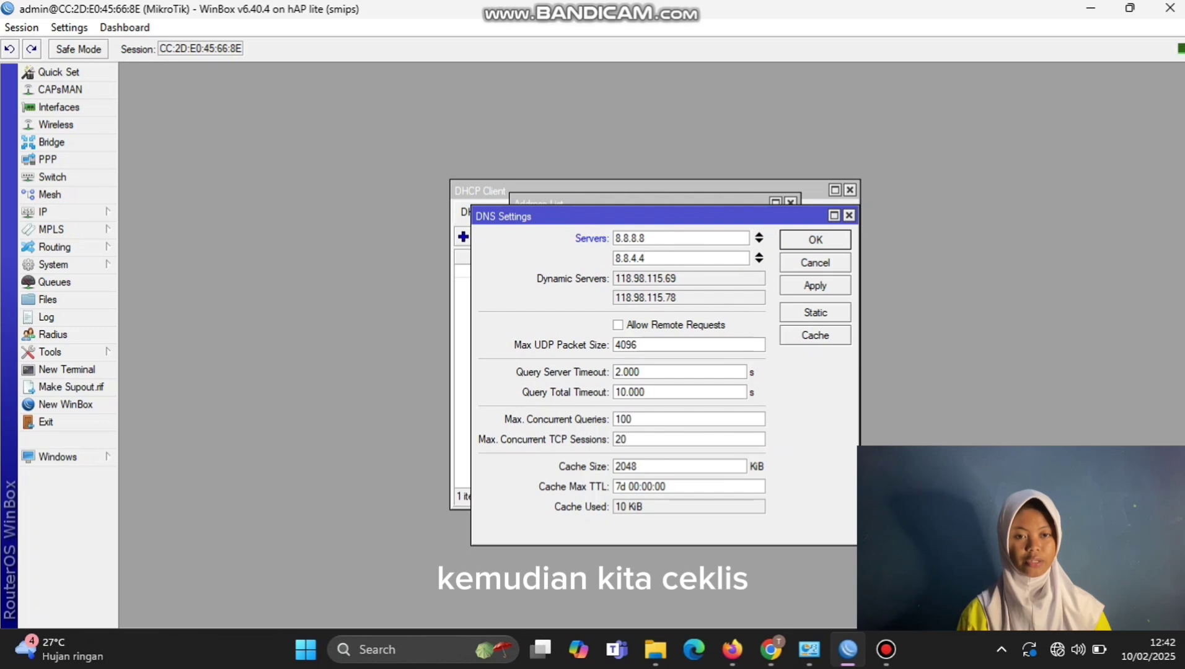
pyautogui.click(618, 325)
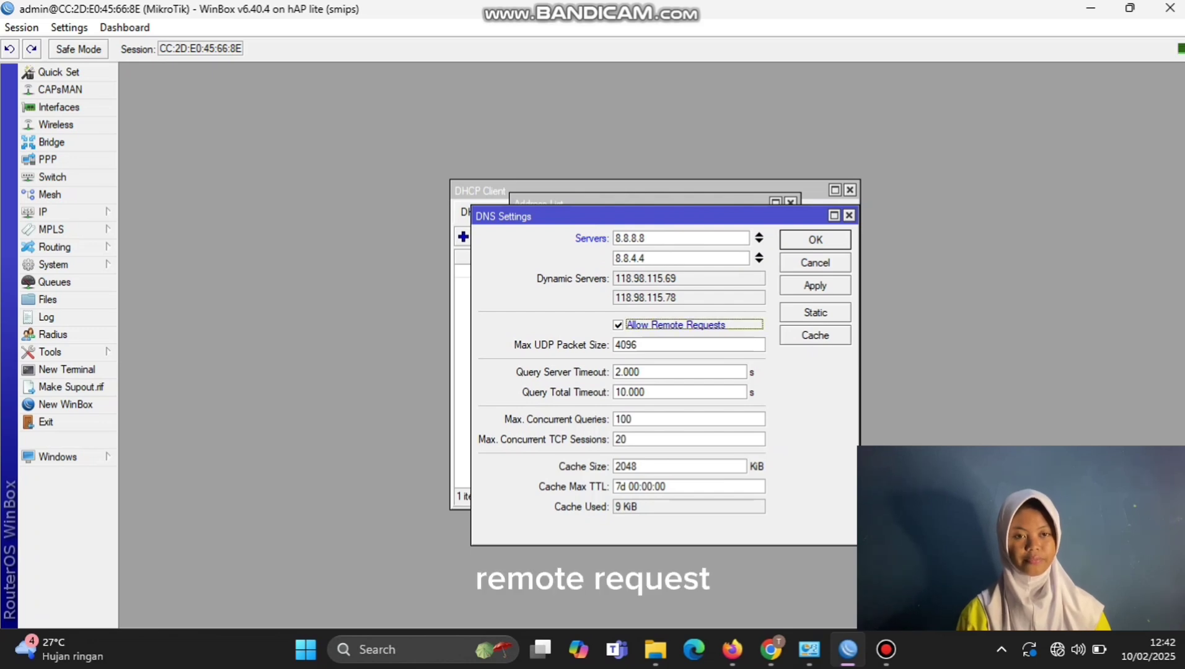
pyautogui.click(815, 285)
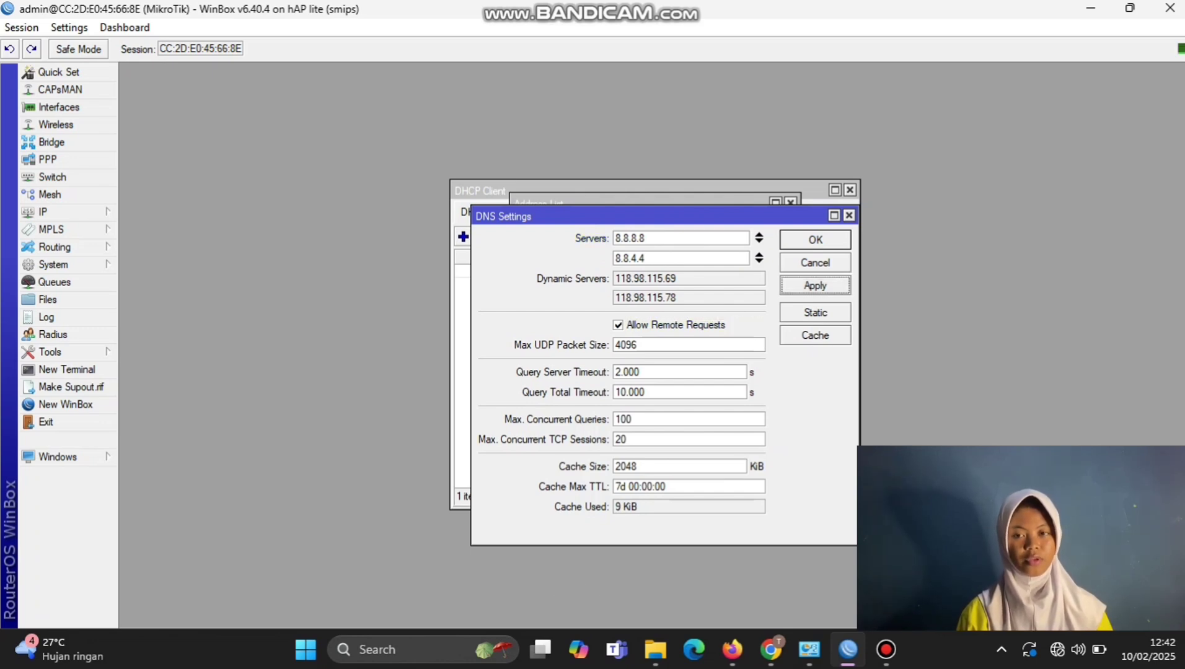
pyautogui.press('Return')
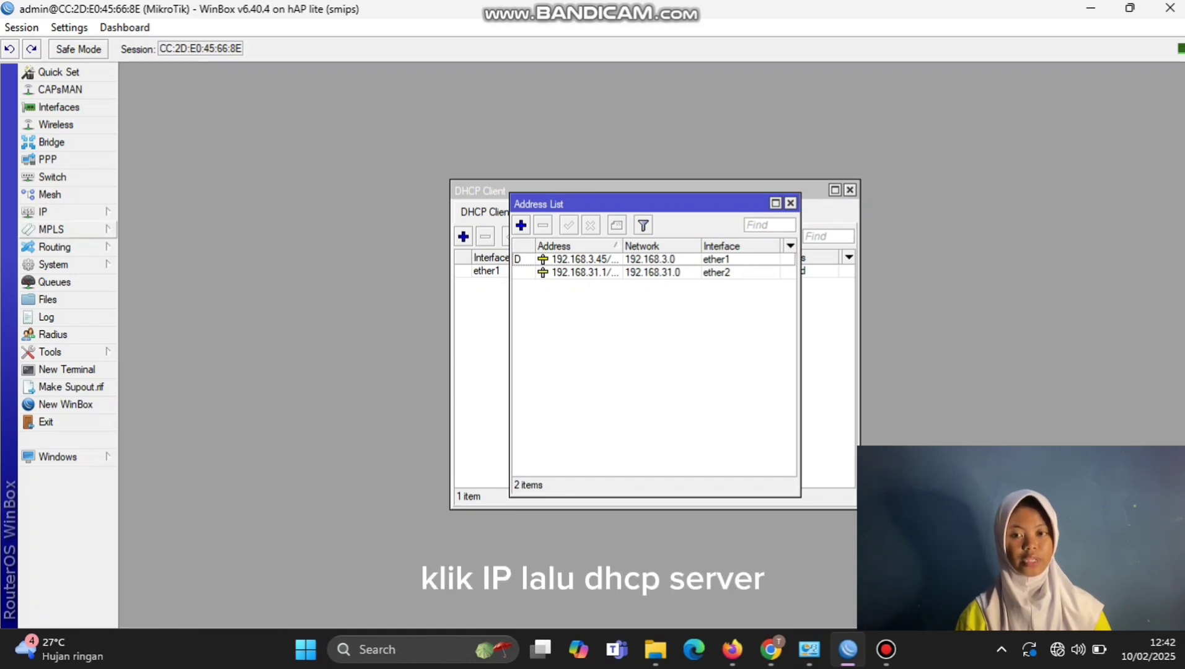
# Step: Start DHCP Setup on ether2, accepting the default address space, gateway and pool
pyautogui.click(42, 212)
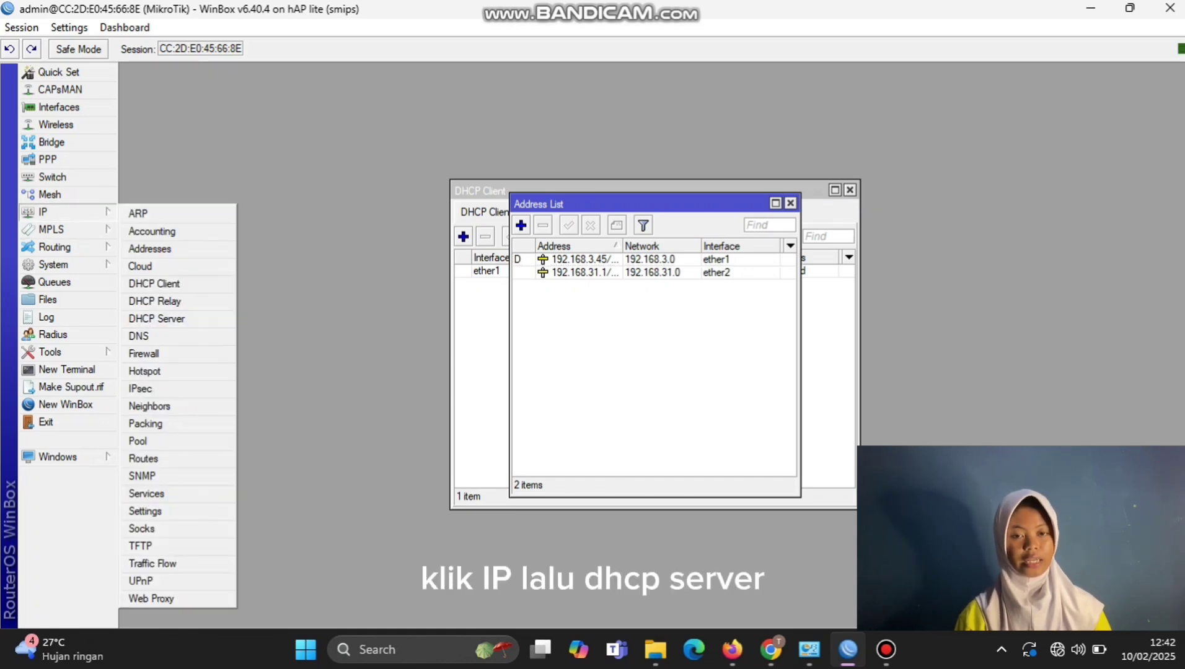
pyautogui.click(156, 317)
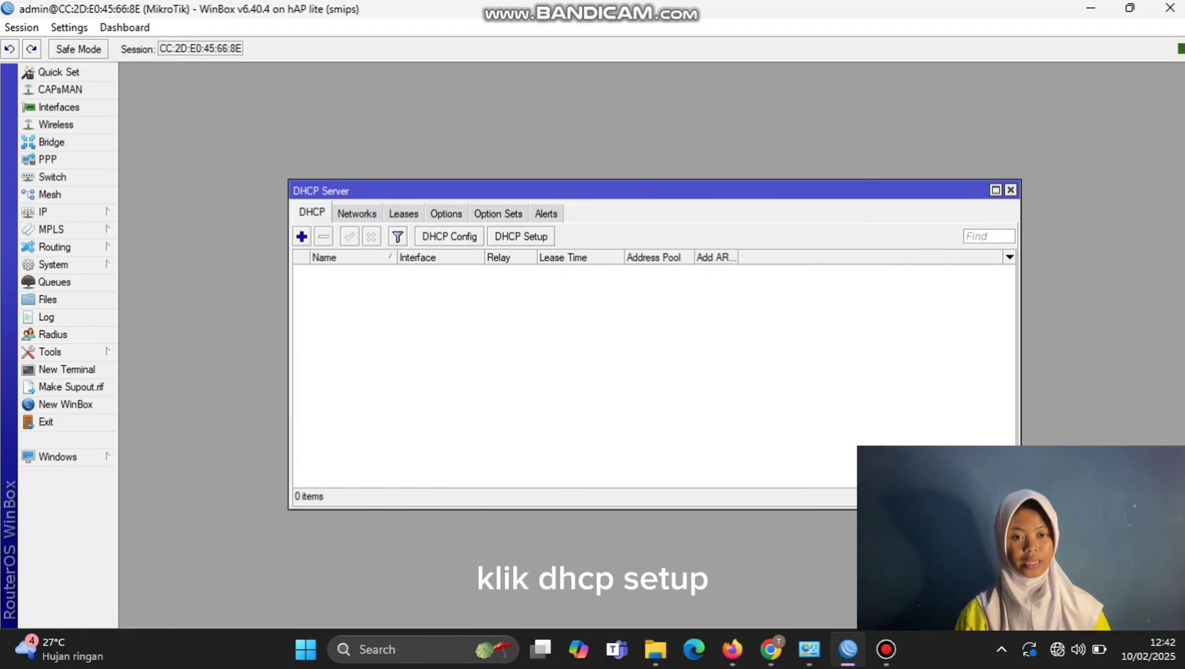
pyautogui.click(521, 236)
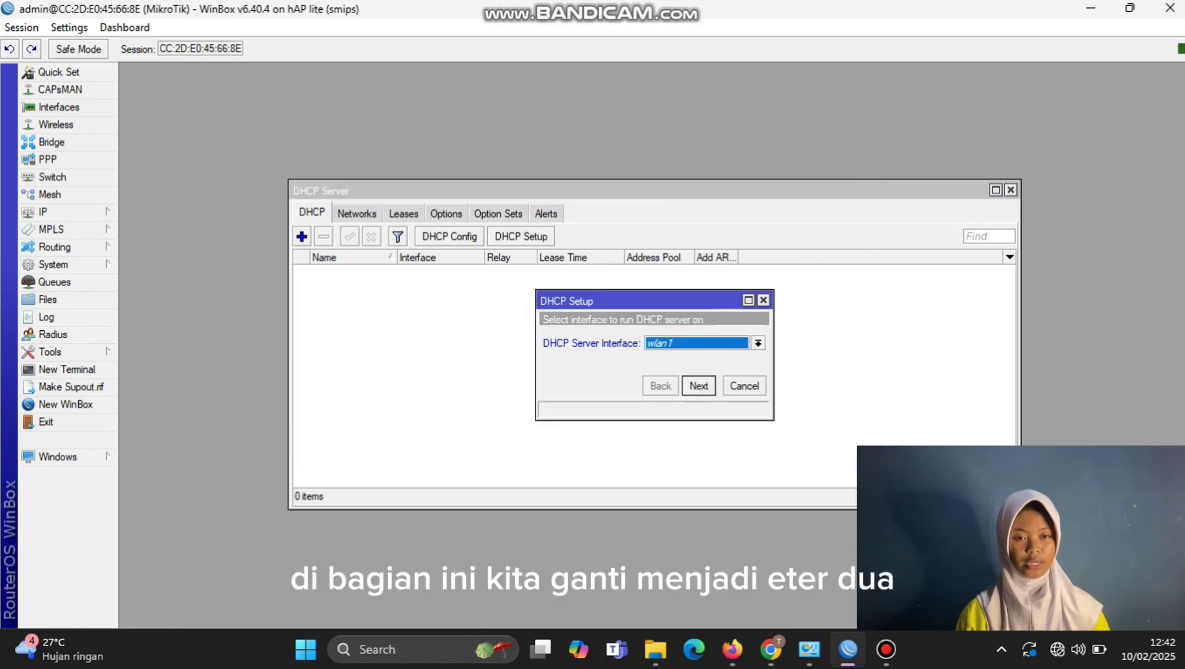
pyautogui.click(757, 342)
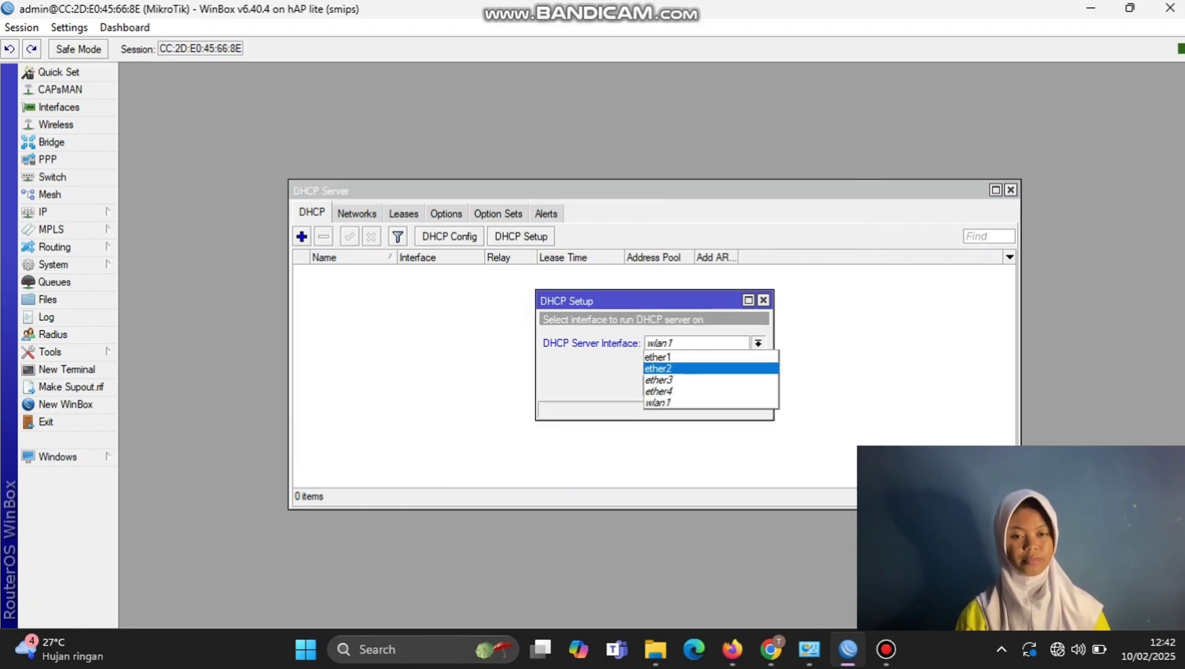
pyautogui.press('Return')
pyautogui.press('Return')
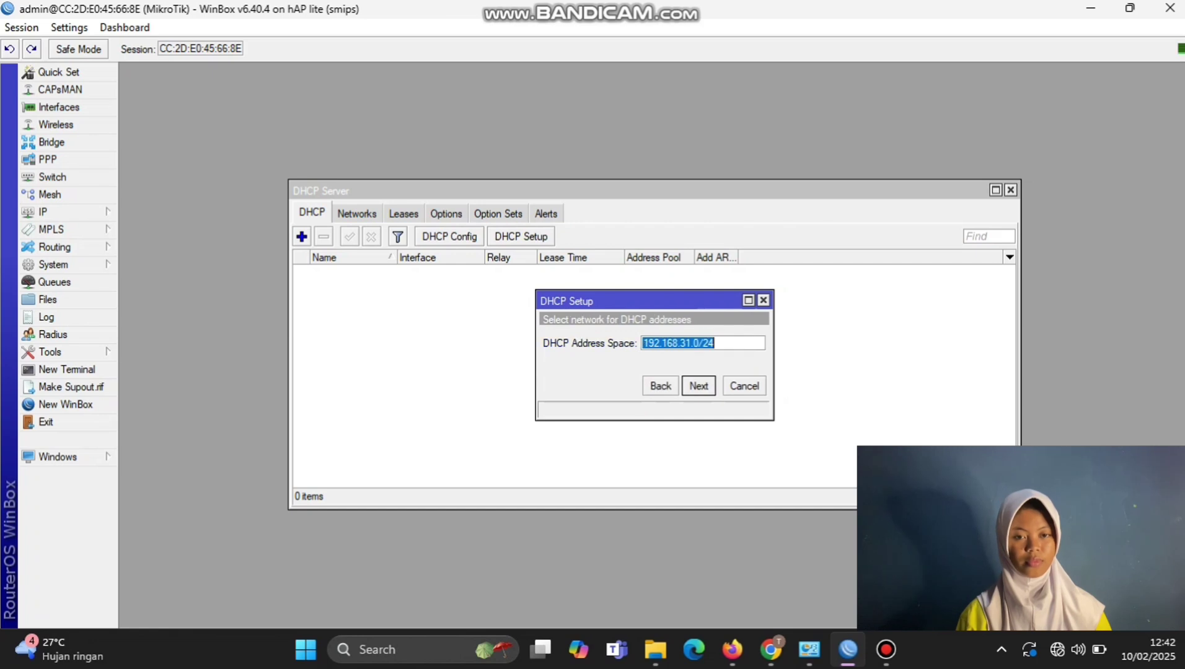
pyautogui.press('Return')
pyautogui.press('Return')
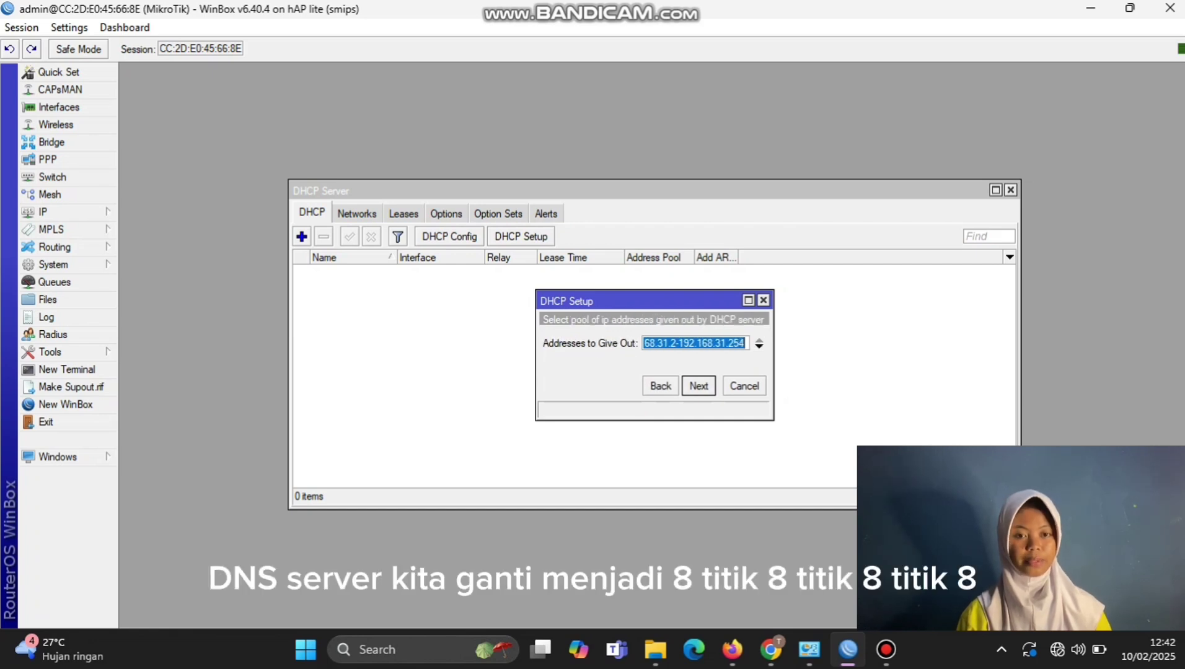
pyautogui.press('Return')
# Step: Set DHCP DNS servers to 8.8.8.8 and 8.8.4.4, keep the 00:10:00 lease, and finish
pyautogui.click(635, 343)
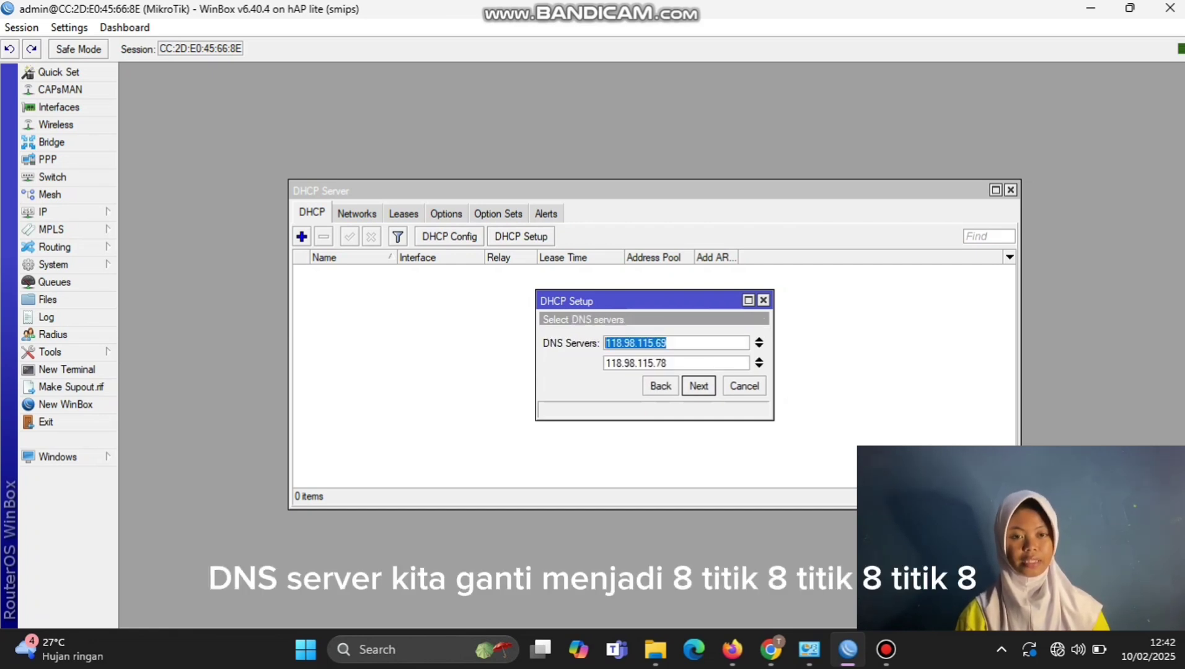
pyautogui.write('8.8.8.8')
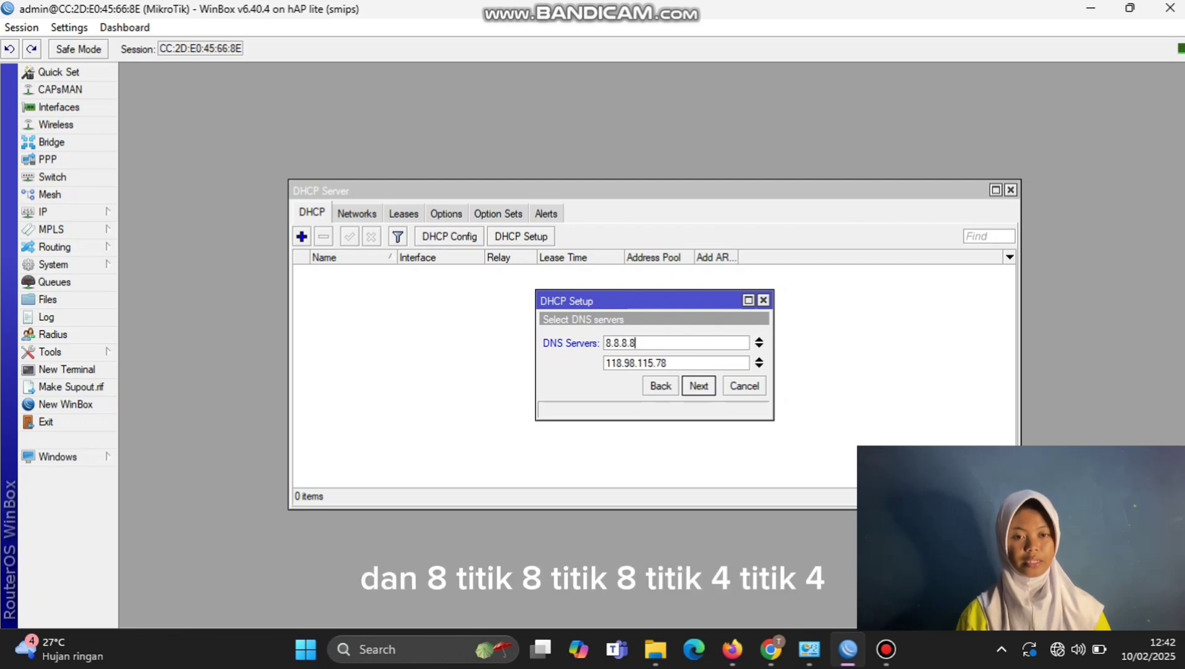
pyautogui.press('Tab')
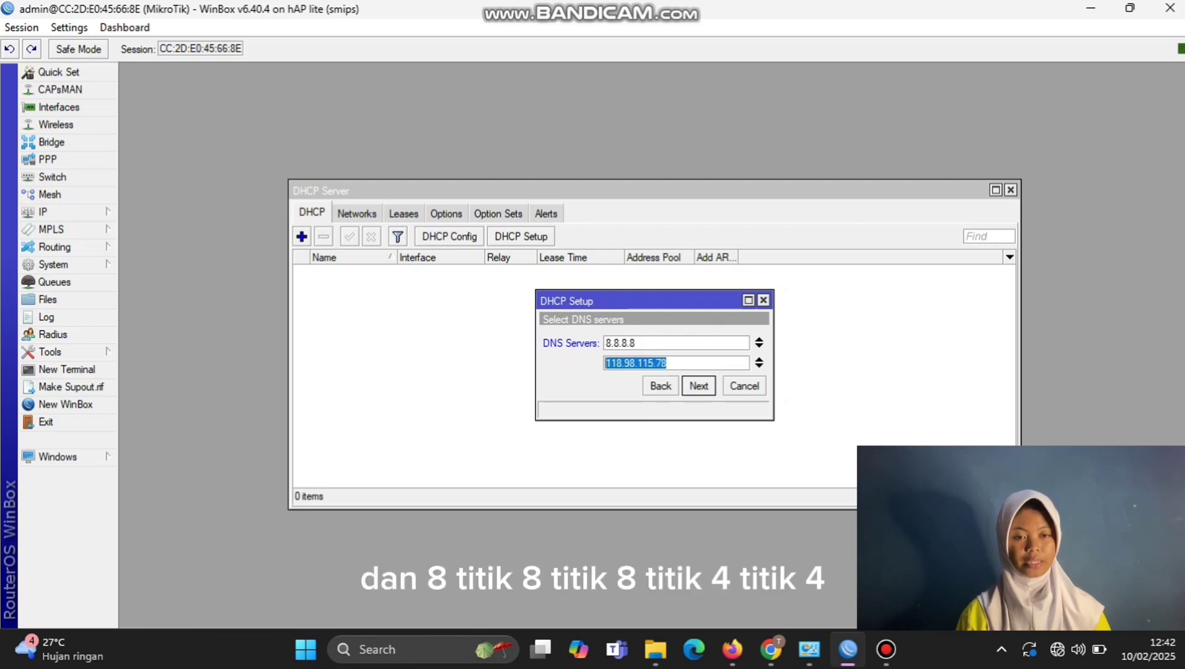
pyautogui.write('8.8.4.4')
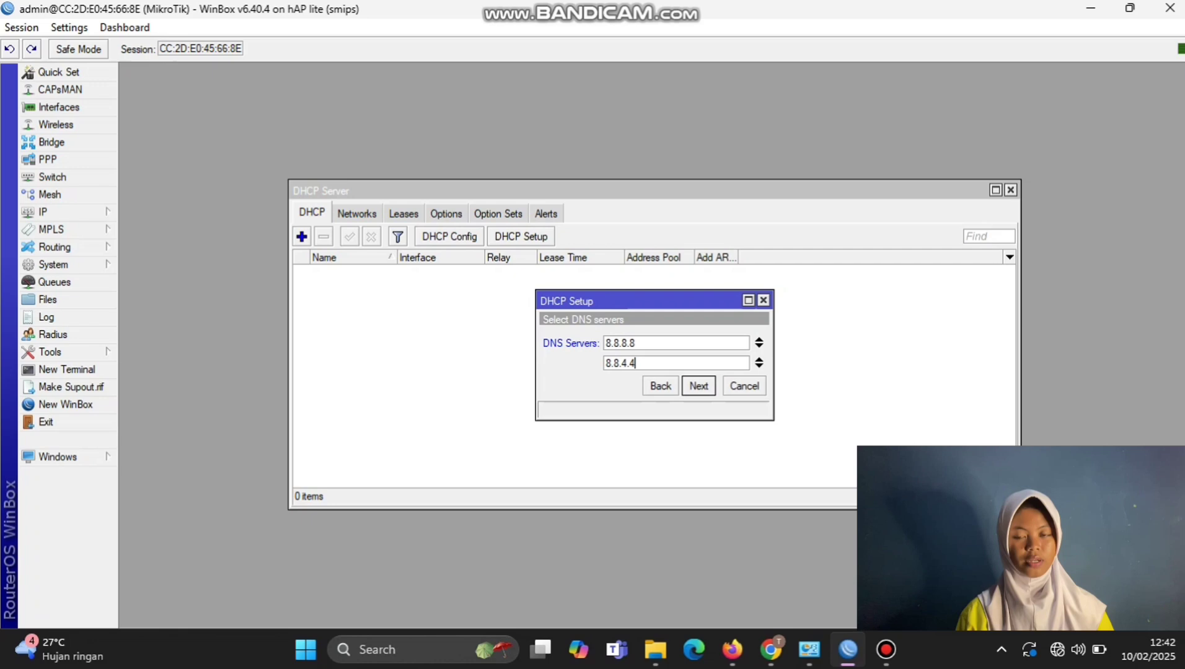
pyautogui.press('Return')
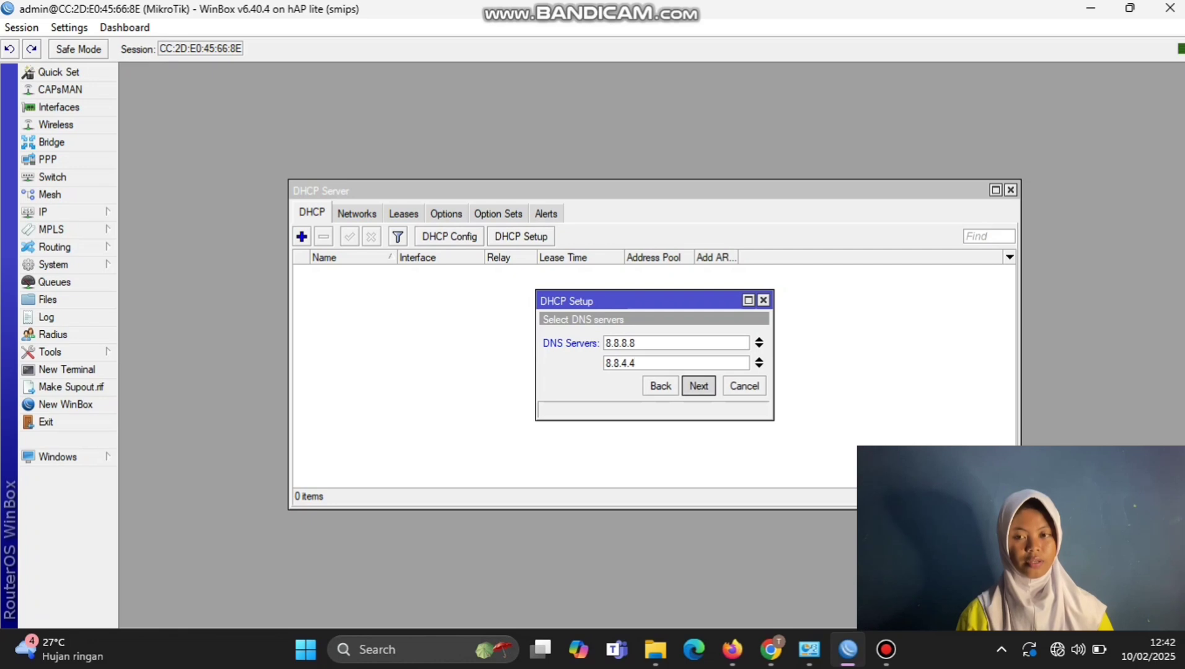
pyautogui.press('Return')
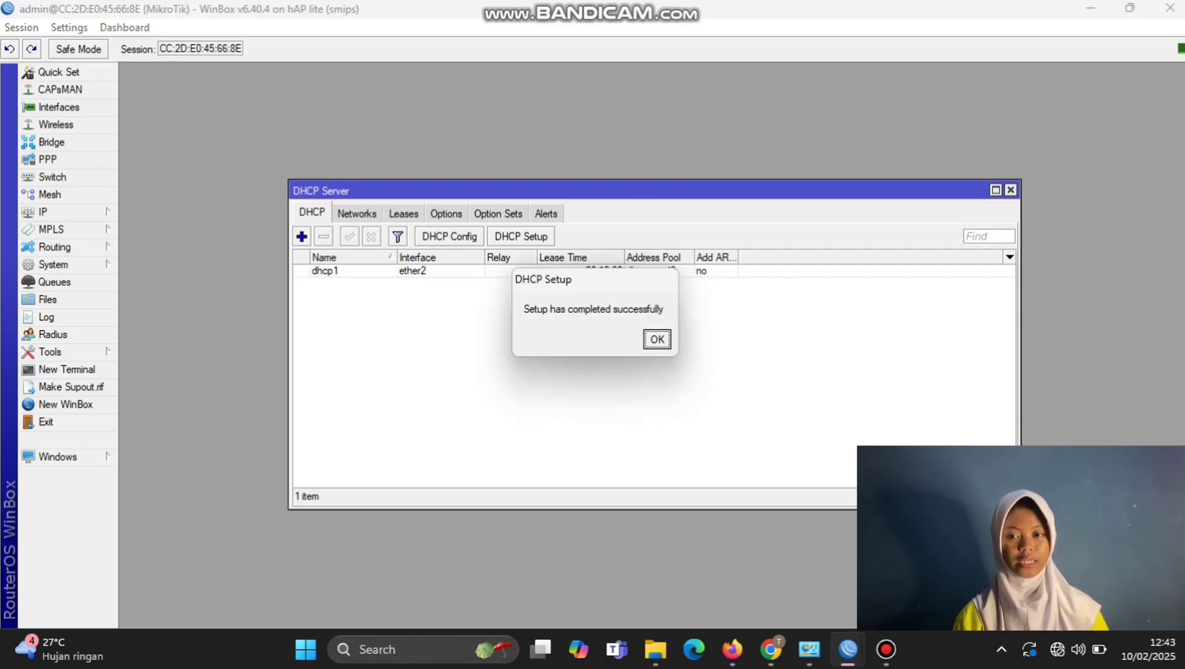
pyautogui.press('Return')
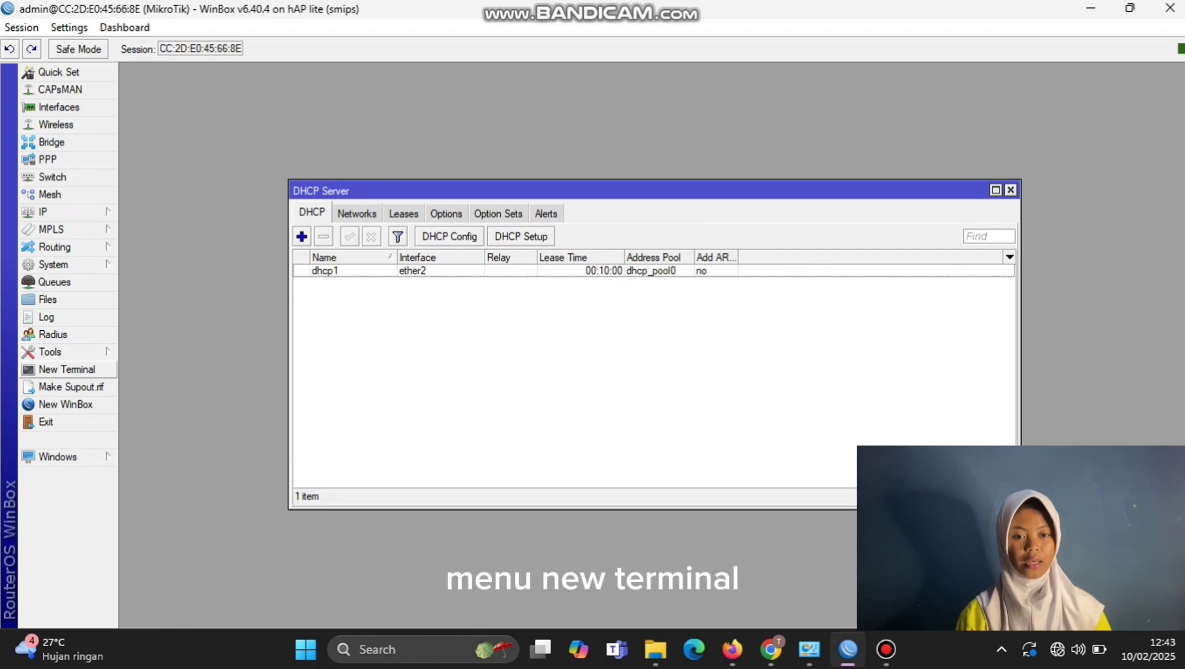
# Step: Ping google.com from a new terminal and stop it after two replies
pyautogui.click(67, 369)
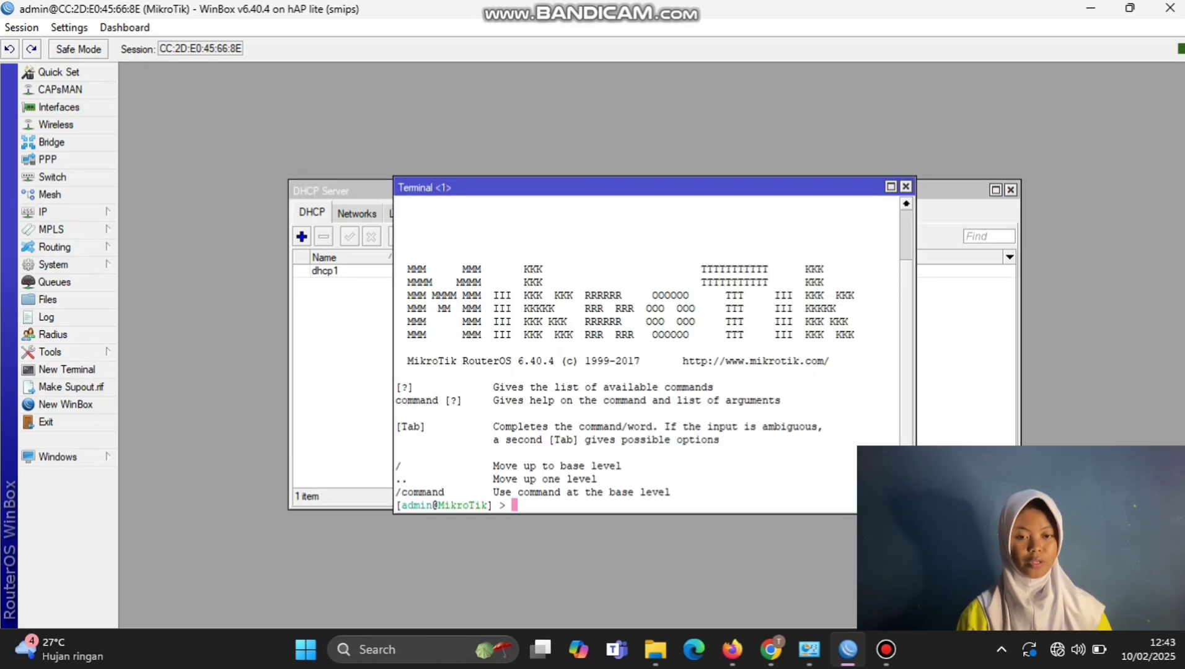
pyautogui.write('pimg')
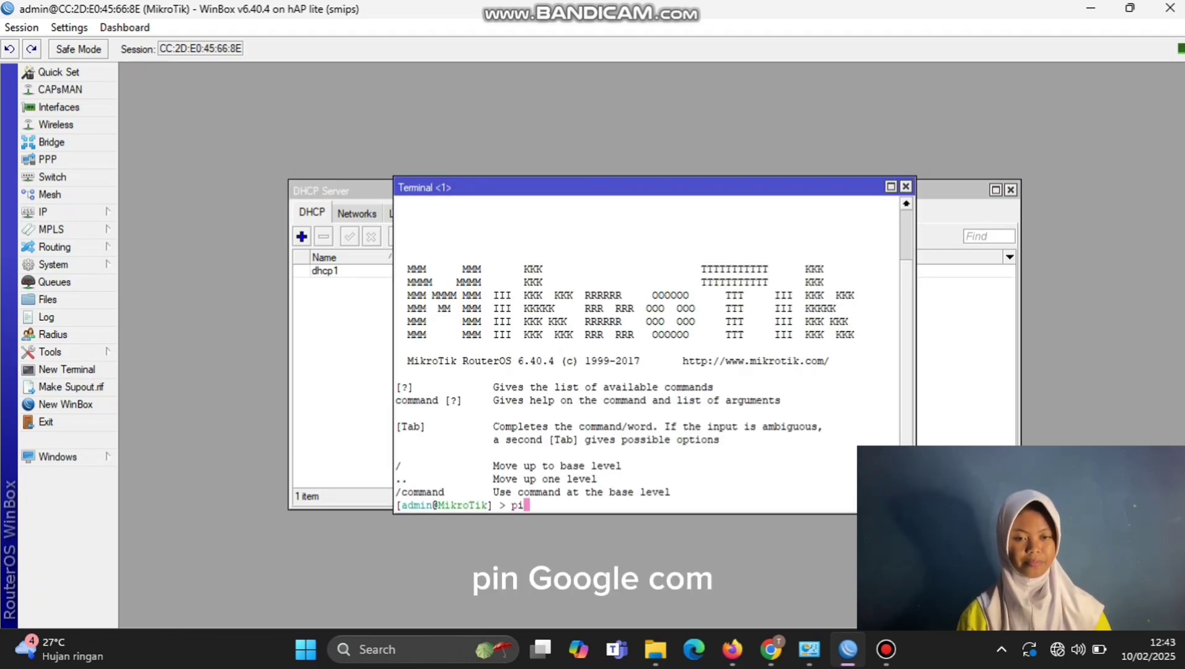
pyautogui.press('BackSpace')
pyautogui.press('BackSpace')
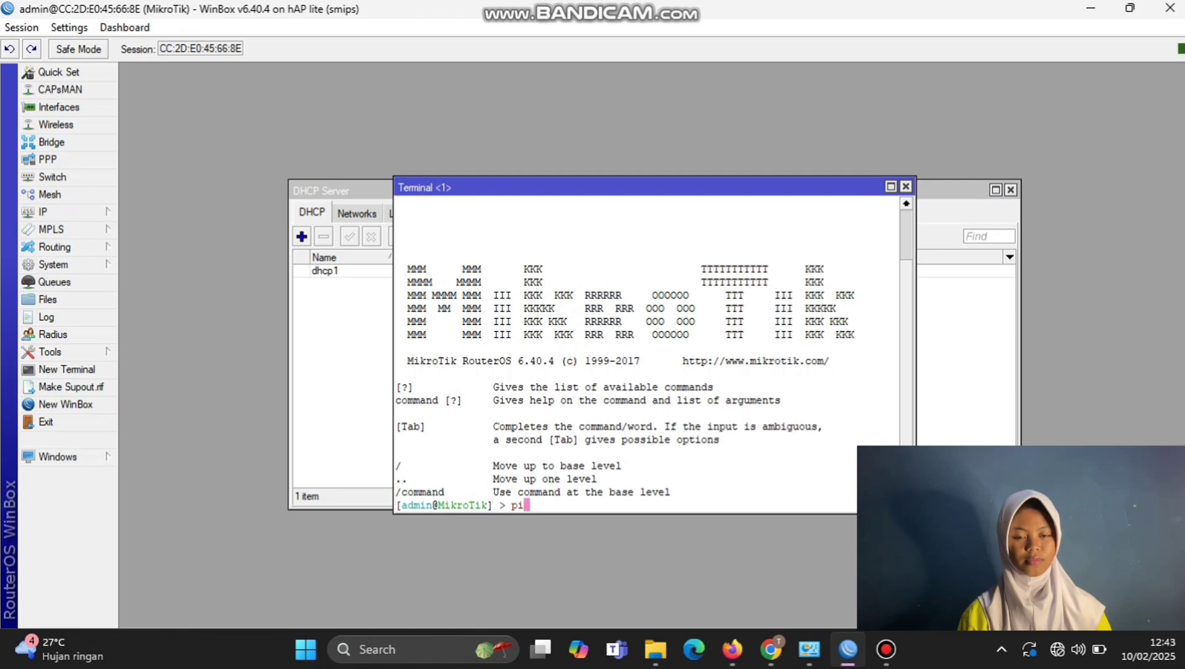
pyautogui.write('ng')
pyautogui.write('google')
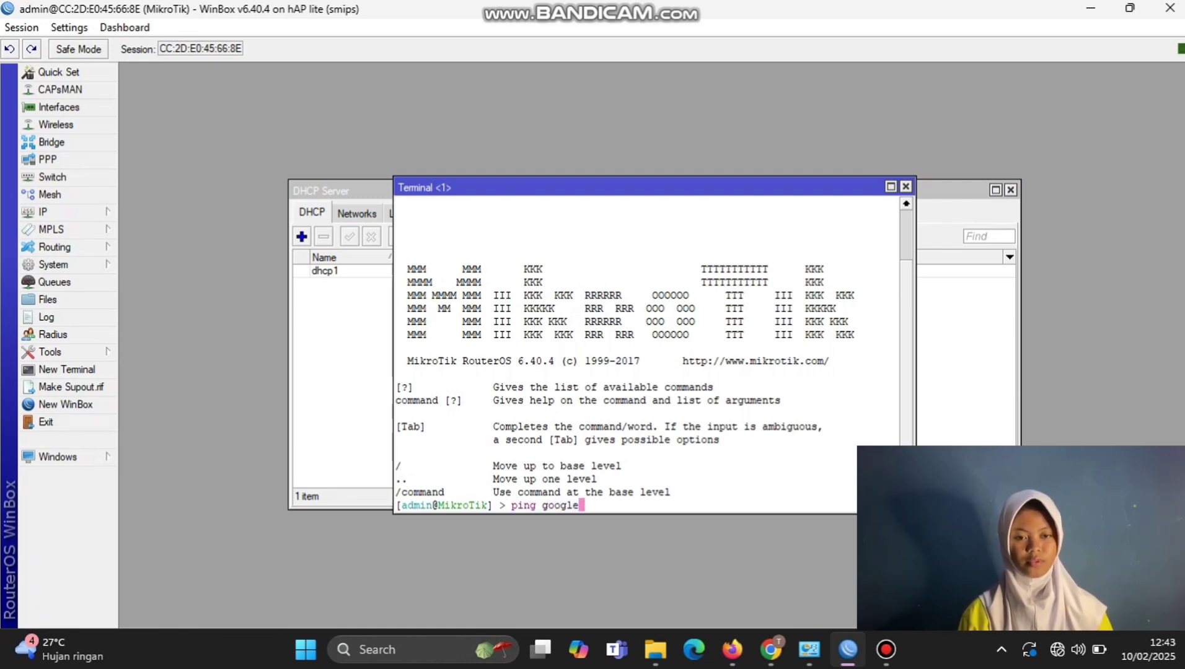
pyautogui.write('.com')
pyautogui.press('Return')
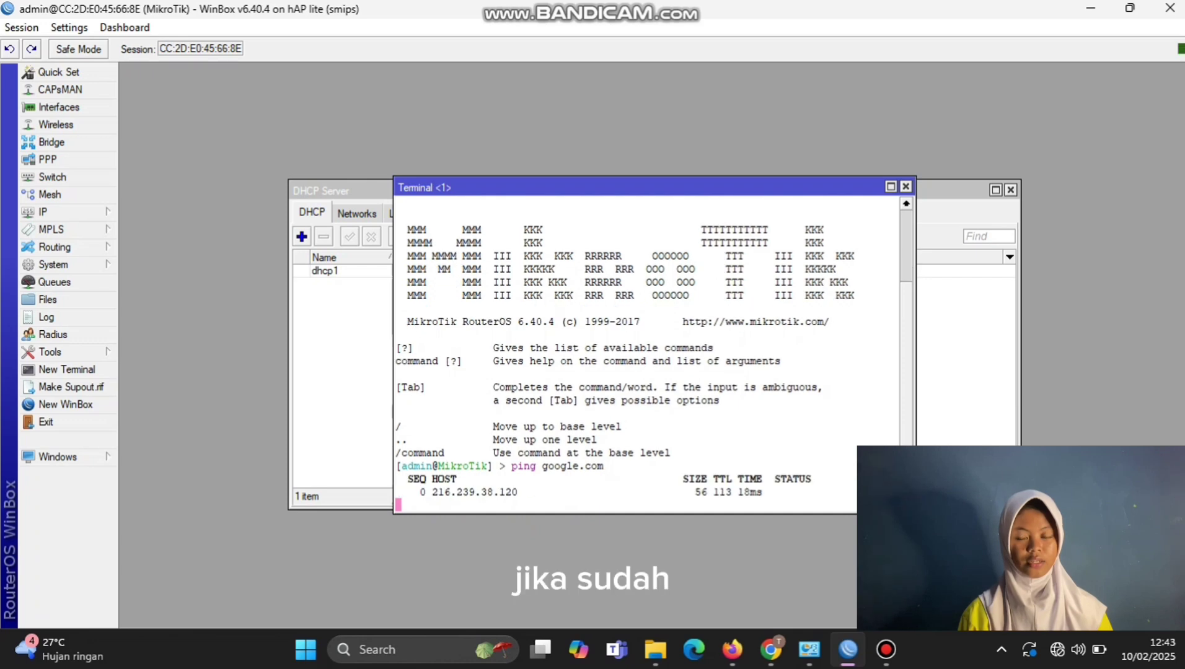
pyautogui.hotkey('ctrl', 'c')
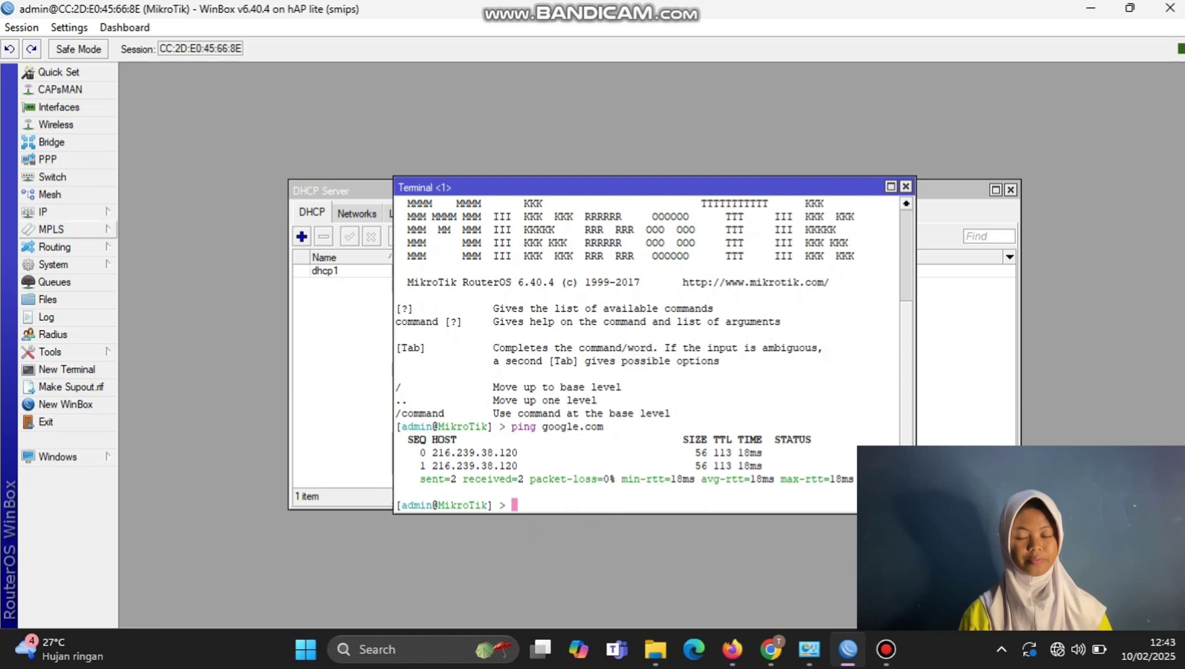
pyautogui.click(62, 211)
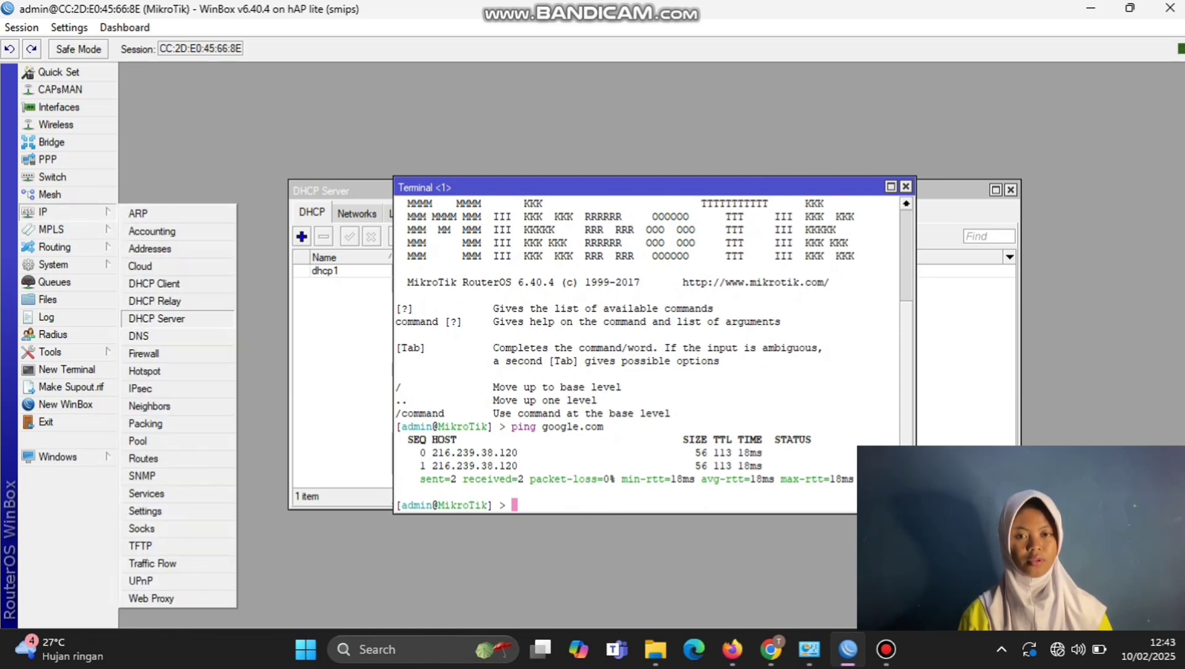
# Step: Add a NAT rule with action masquerade, chain srcnat, and out-interface ether1
pyautogui.click(144, 353)
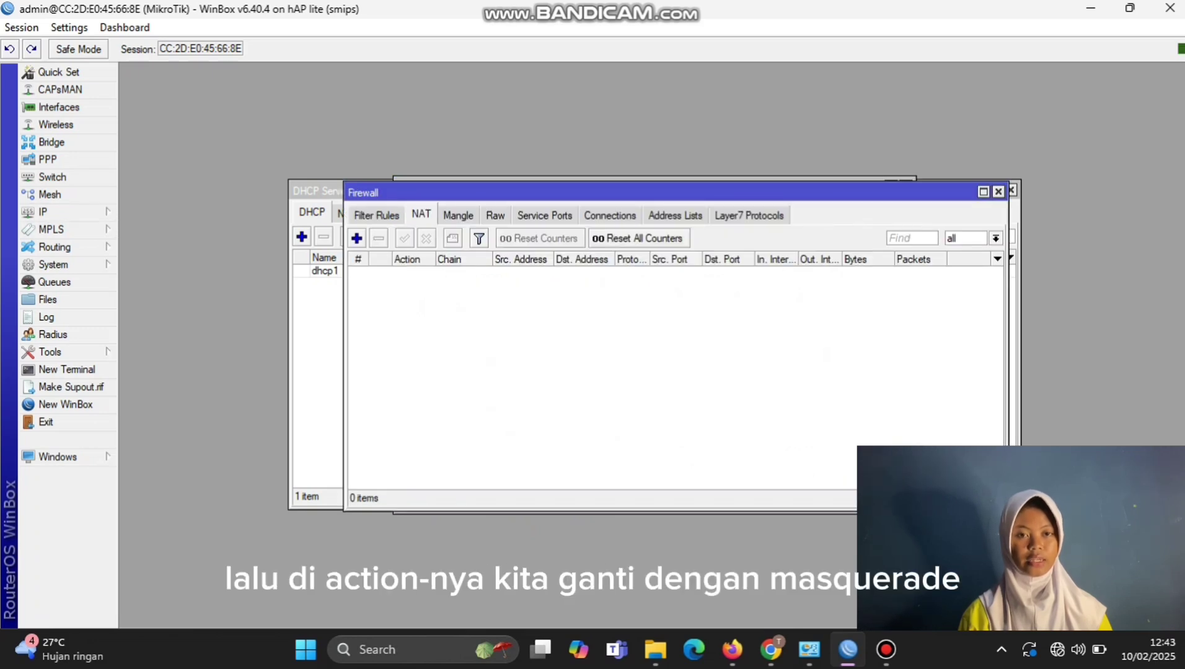
pyautogui.click(356, 238)
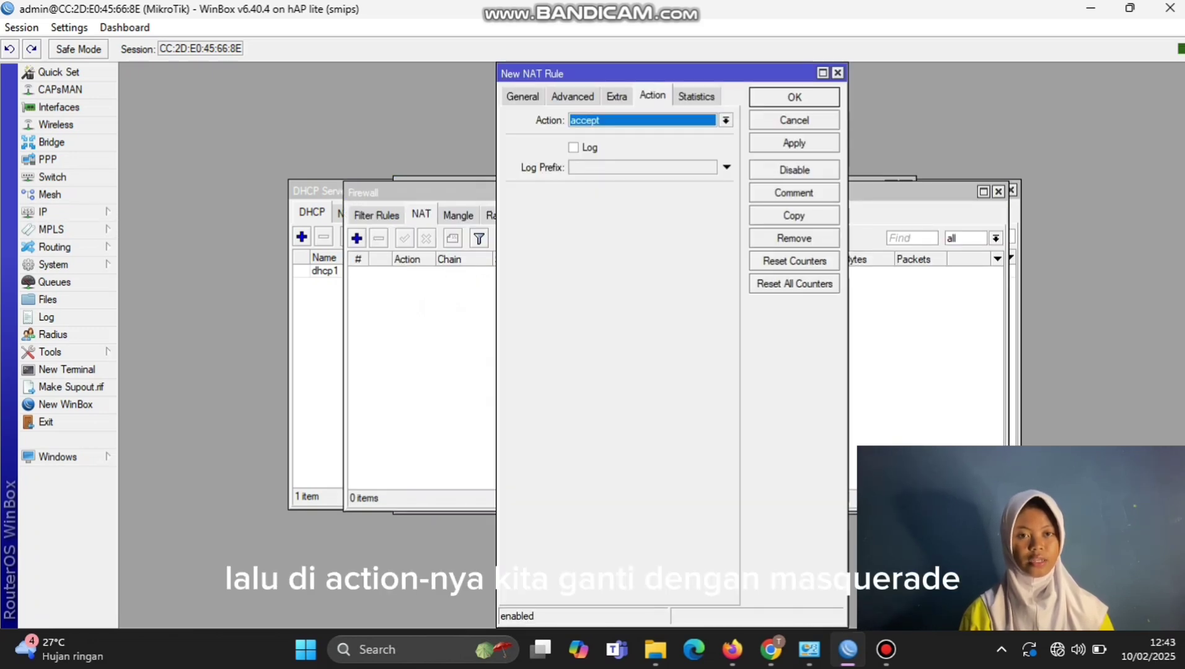
pyautogui.click(725, 120)
pyautogui.click(594, 203)
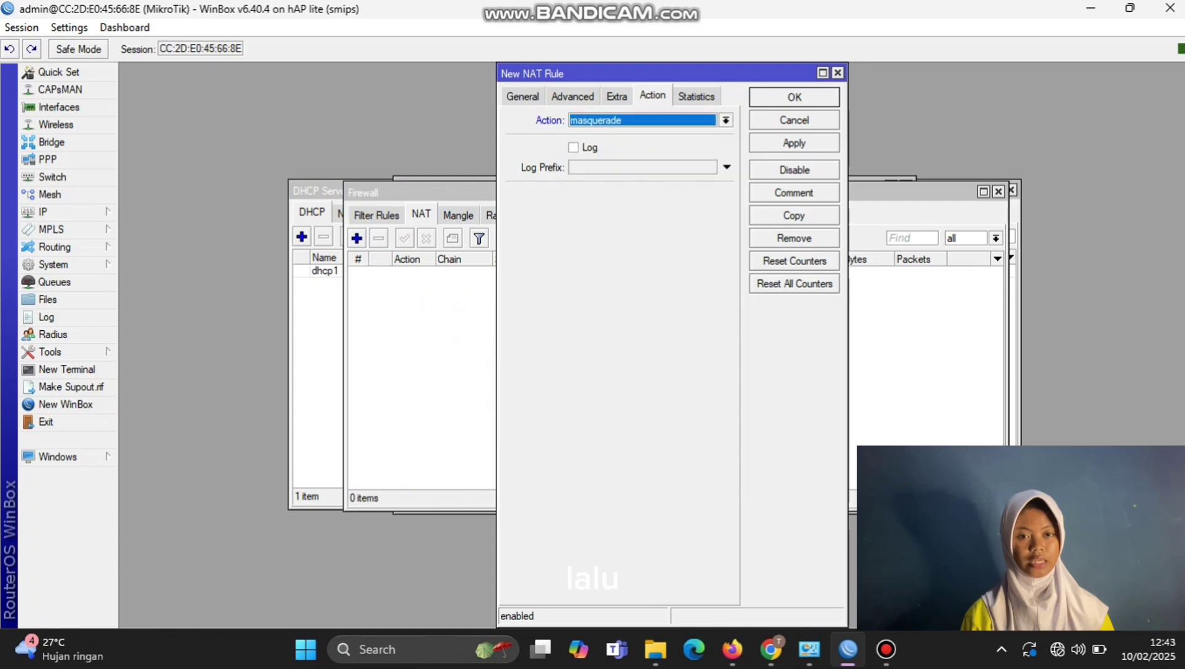
pyautogui.click(522, 96)
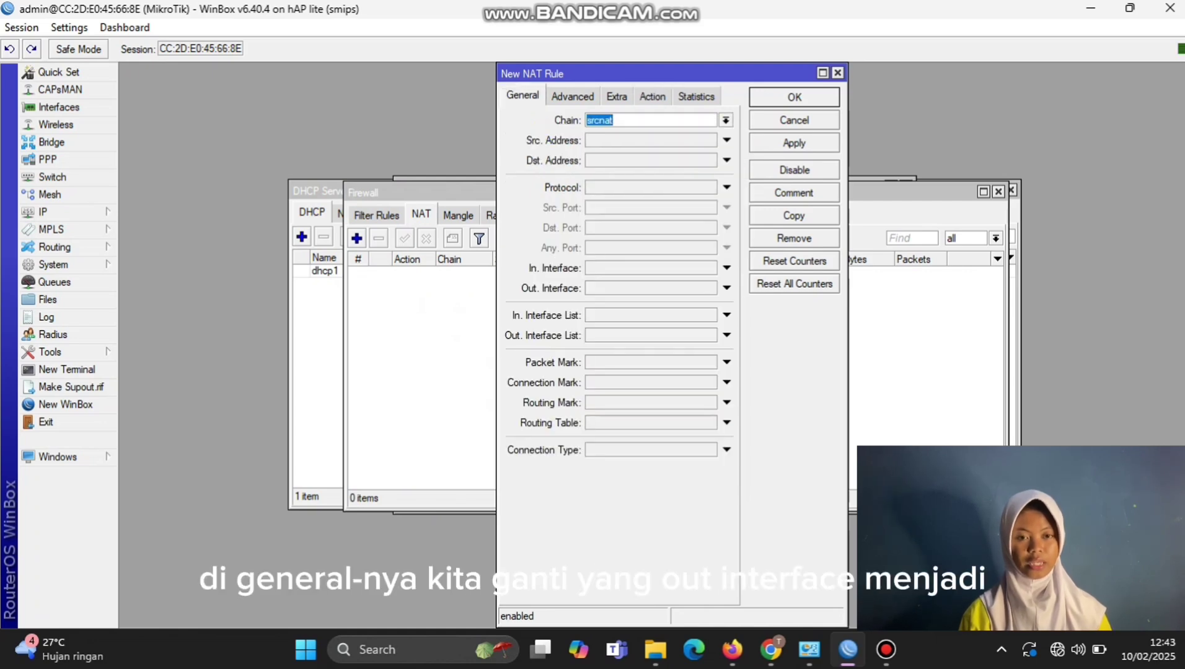
pyautogui.click(726, 288)
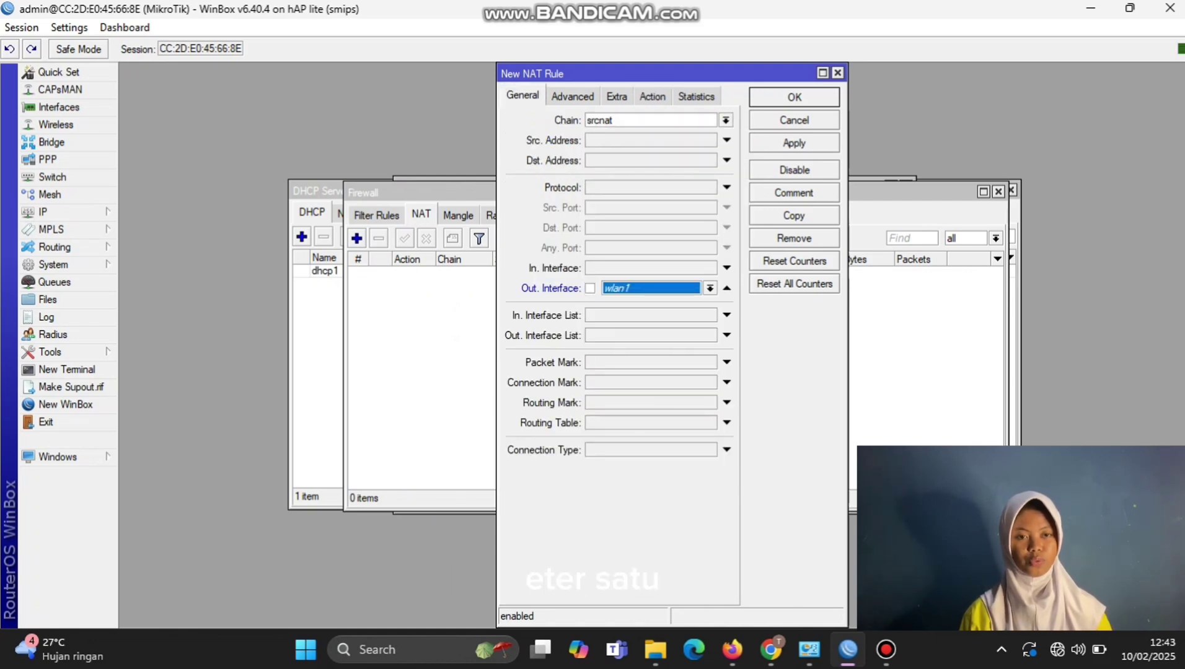
pyautogui.click(710, 288)
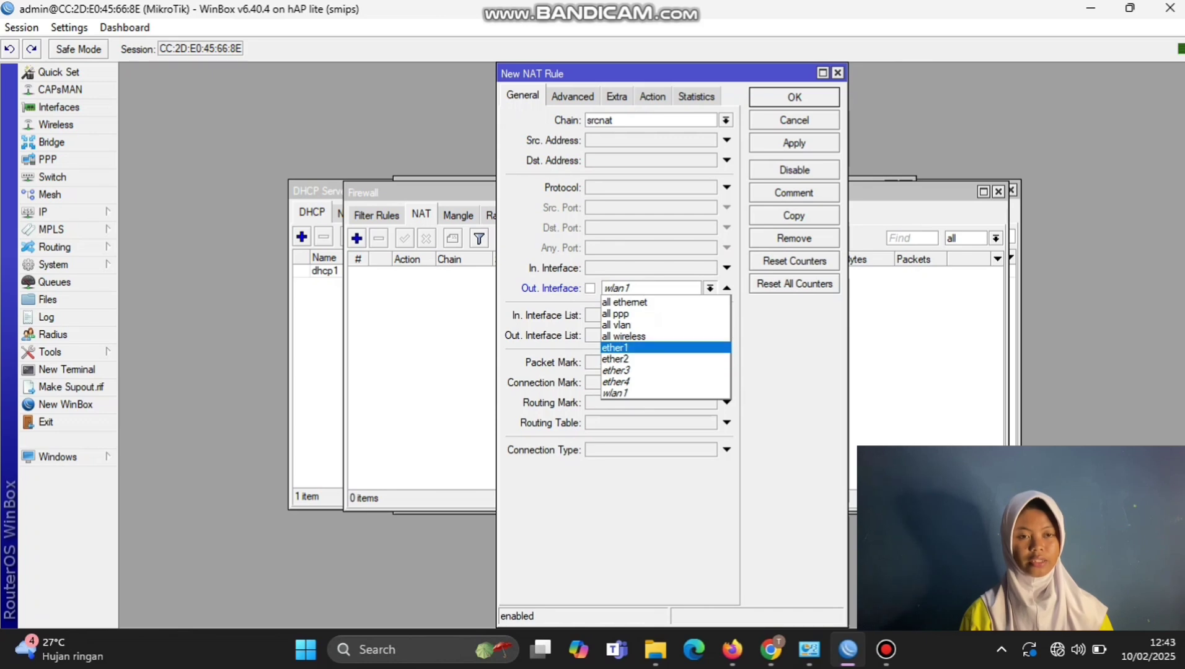
pyautogui.press('Return')
pyautogui.click(794, 143)
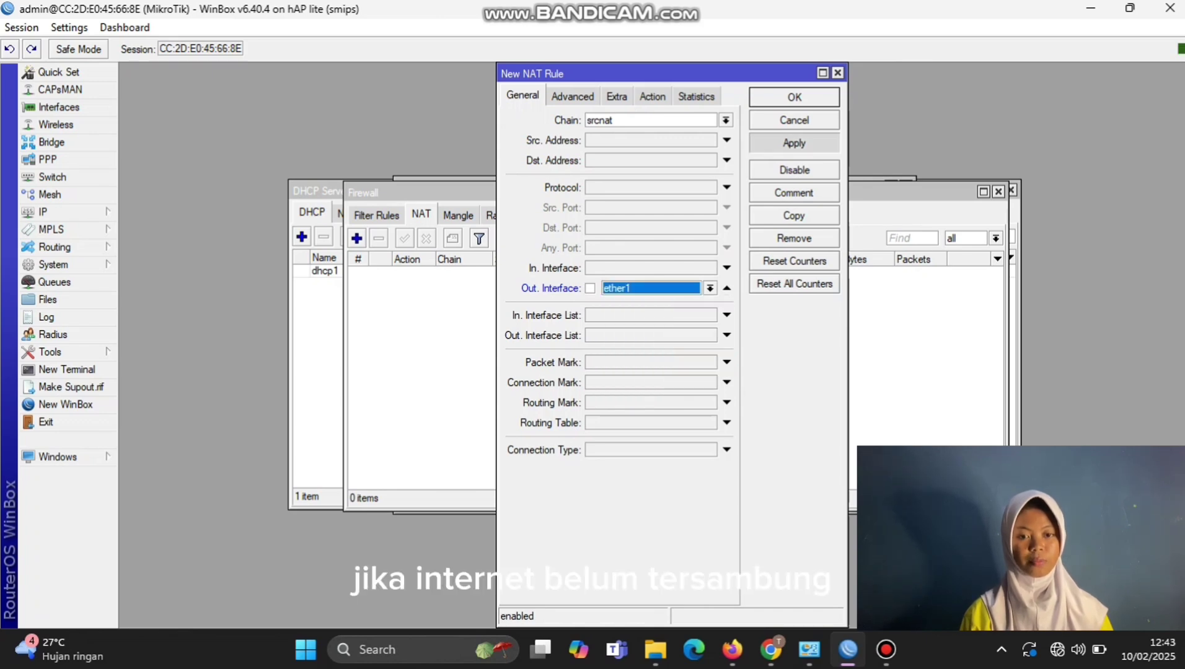
pyautogui.press('Return')
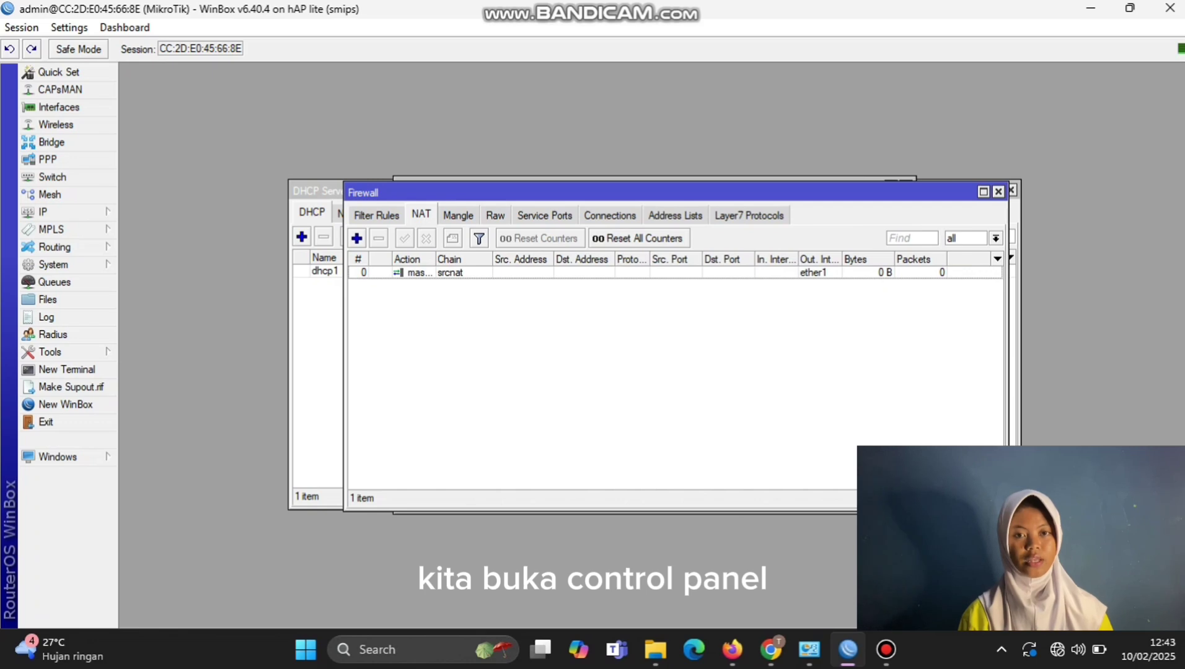
# Step: Disable and re-enable the Ethernet 3 connection, then minimize Network Connections
pyautogui.click(808, 649)
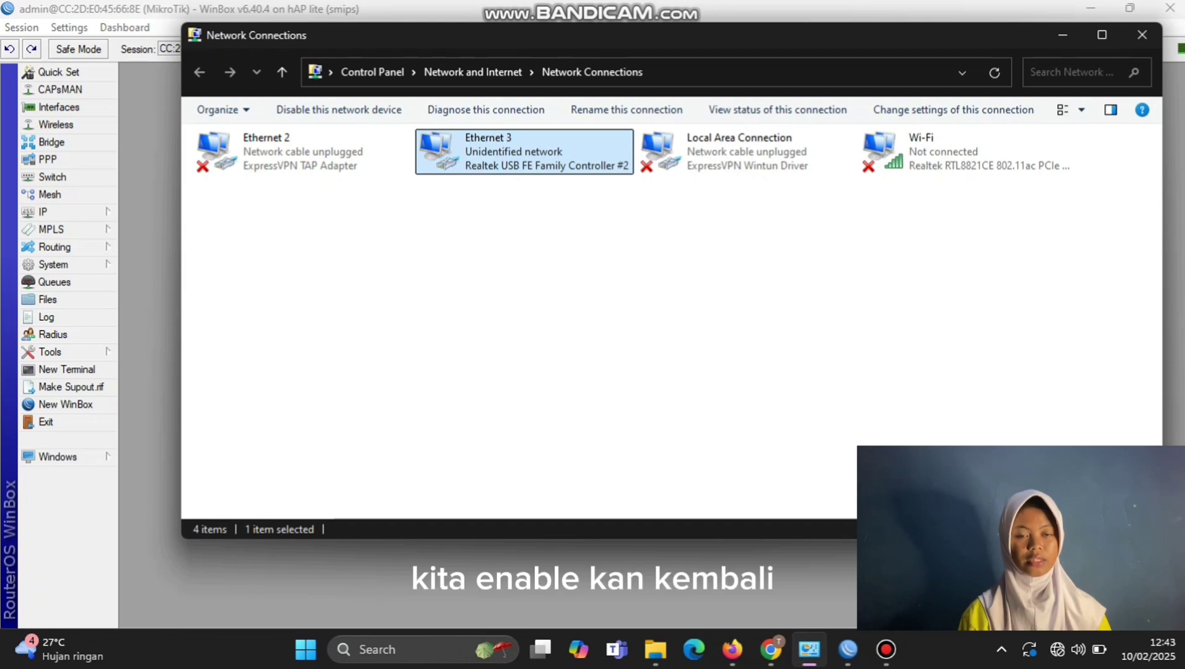
pyautogui.rightClick(579, 167)
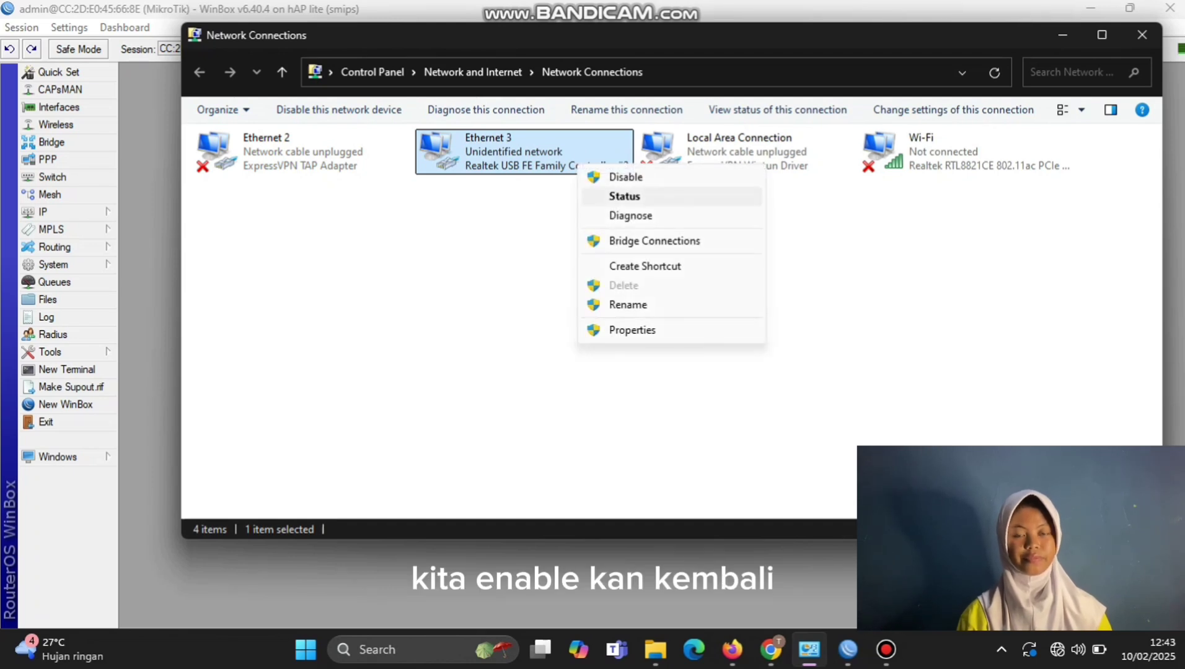
pyautogui.click(626, 176)
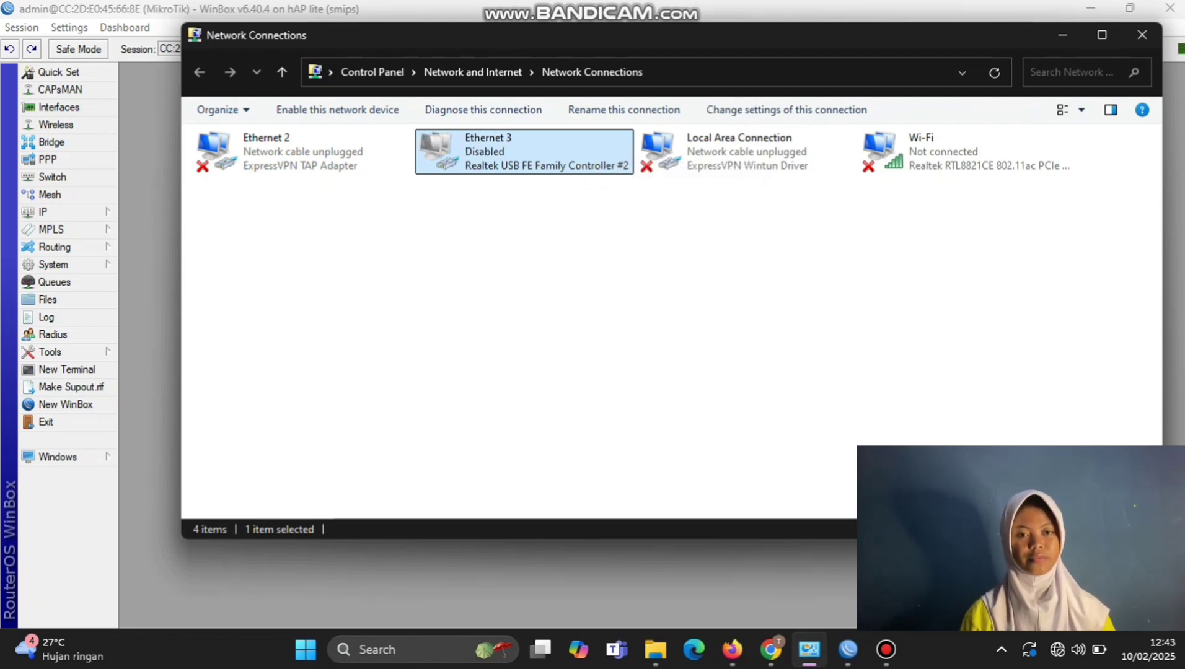
pyautogui.rightClick(571, 156)
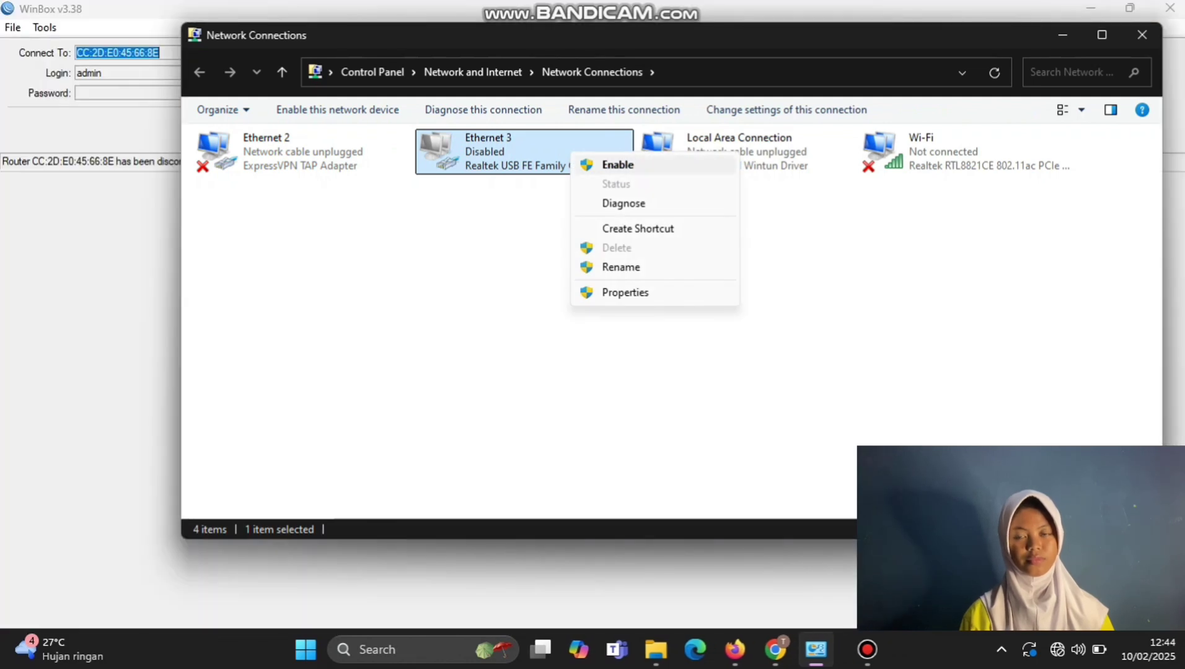
pyautogui.click(613, 164)
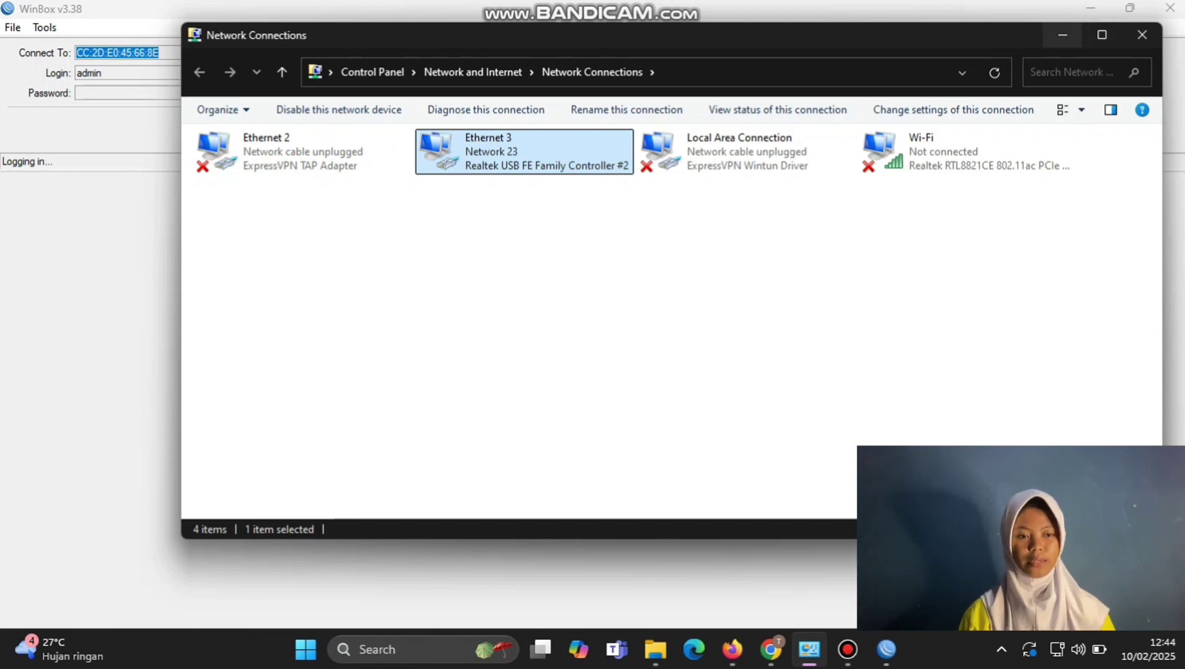
pyautogui.click(1062, 35)
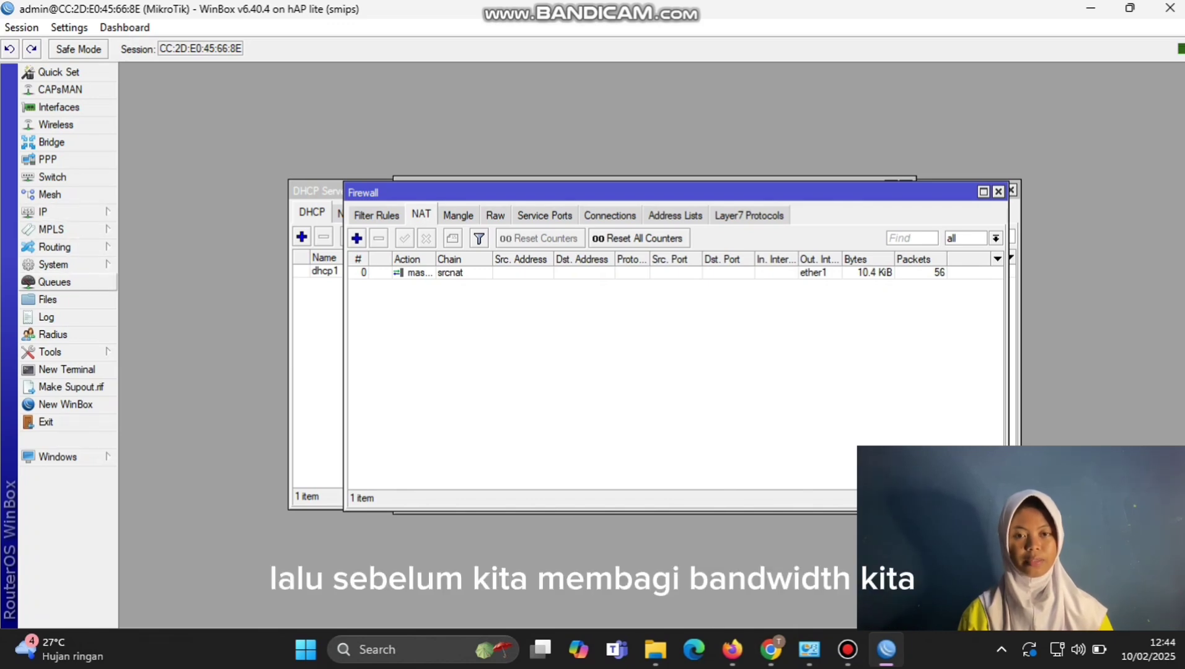
# Step: Begin a new simple queue, then bring the Chrome Speedtest result page forward
pyautogui.click(59, 282)
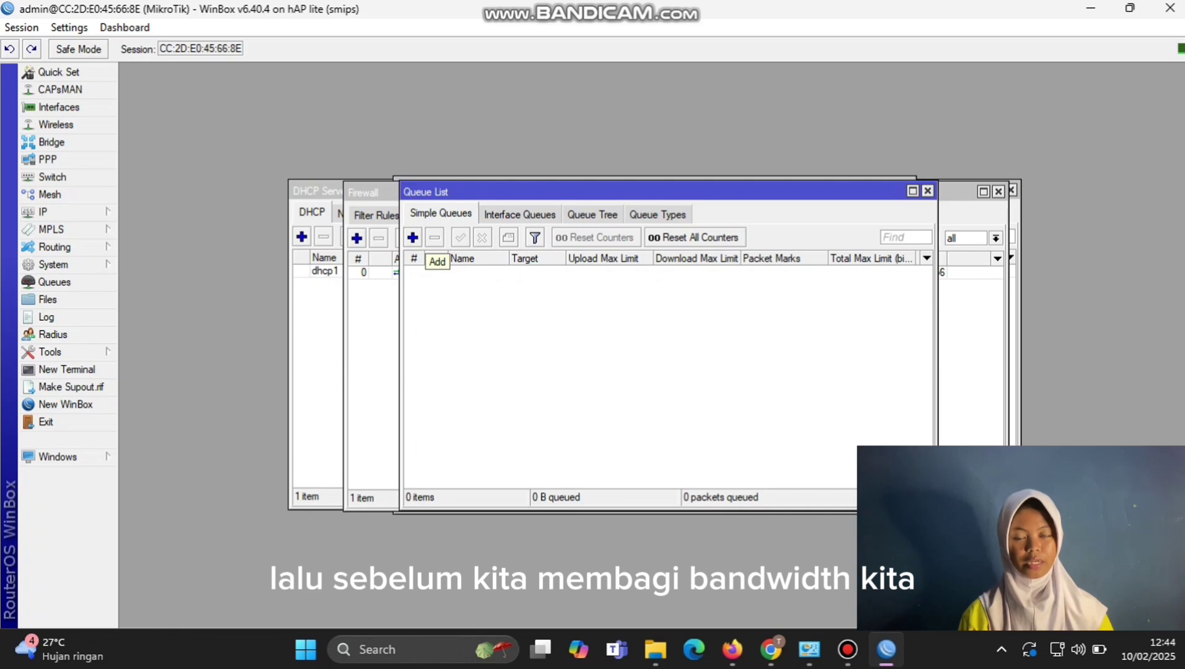
pyautogui.click(412, 238)
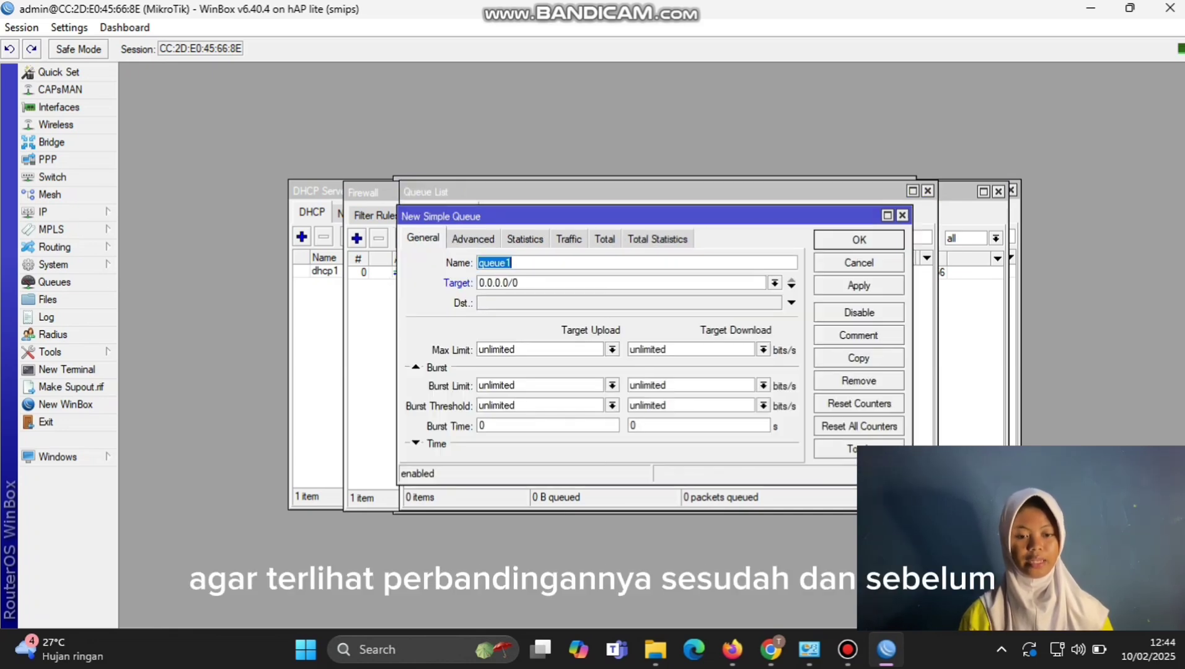
pyautogui.click(771, 649)
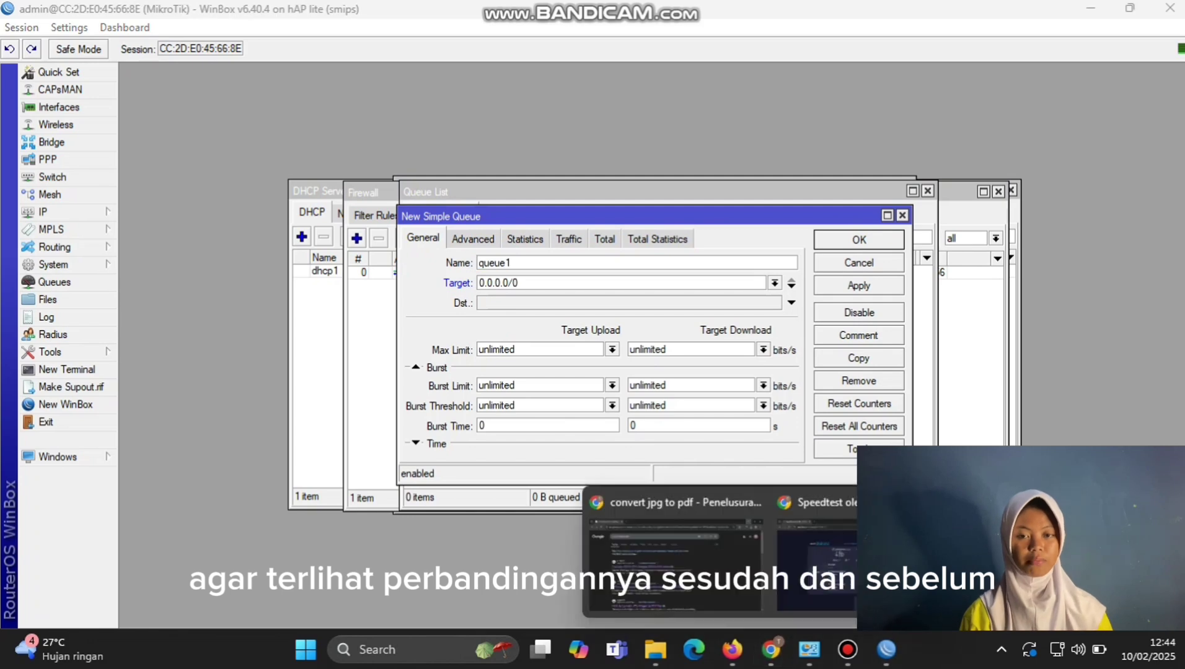
pyautogui.click(818, 558)
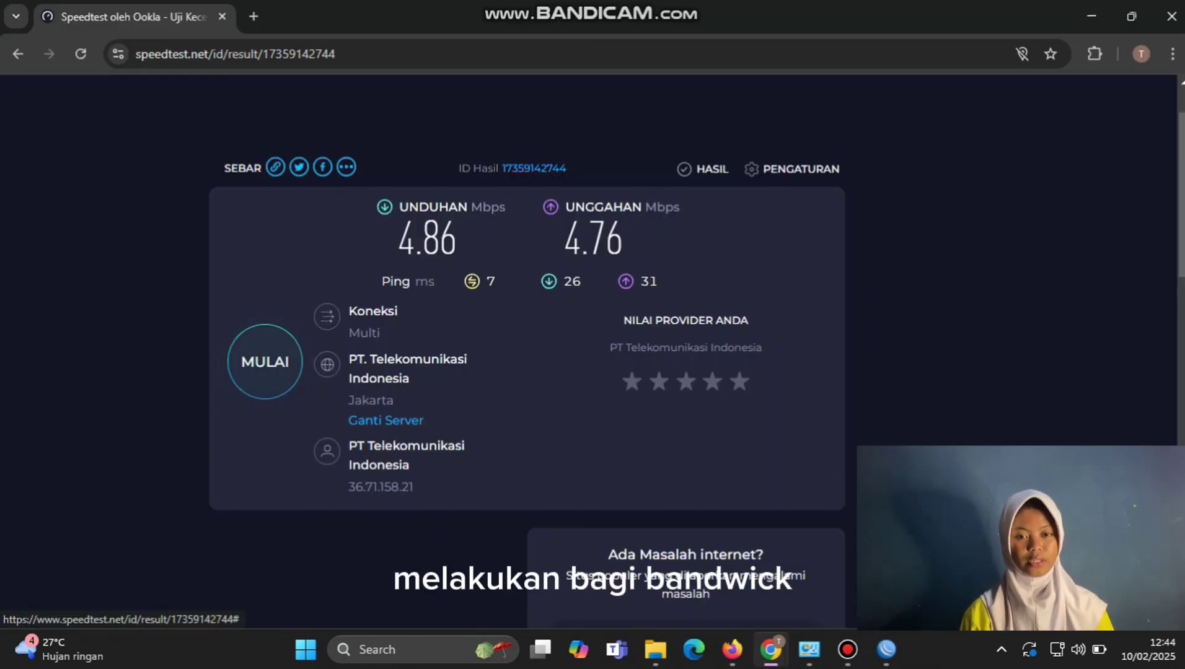
# Step: Run a new speed test on speedtest.net to get the unlimited baseline
pyautogui.click(265, 362)
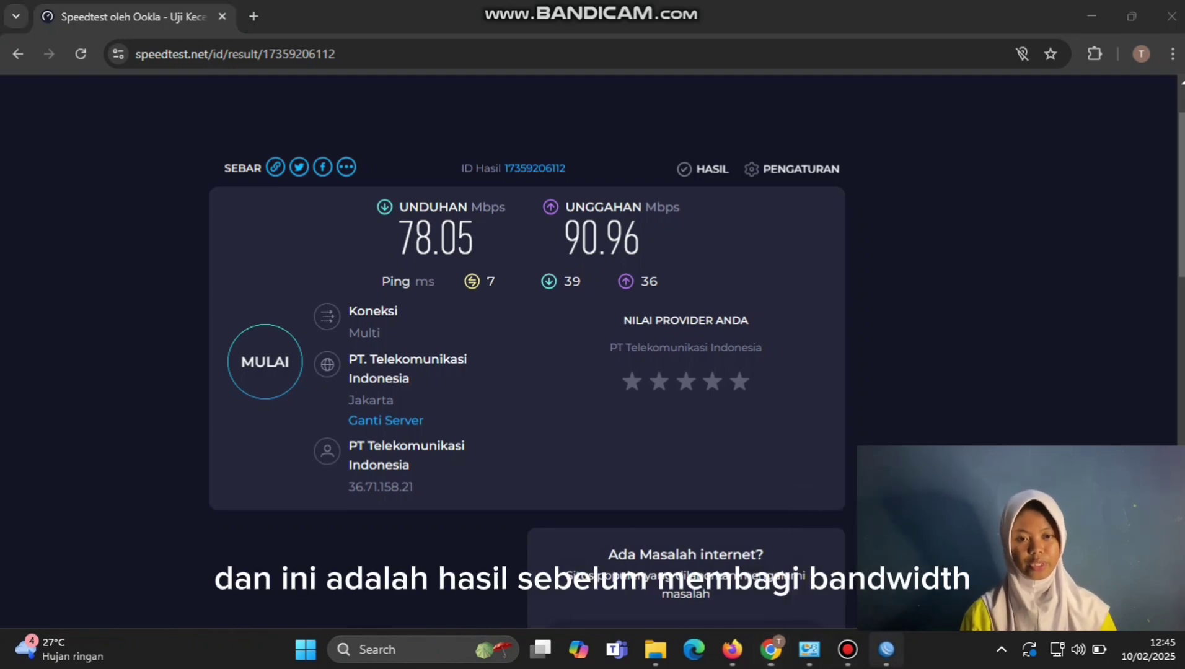
# Step: Save simple queue LAN targeting ether2 with 5M upload and 5M download max limits
pyautogui.click(886, 649)
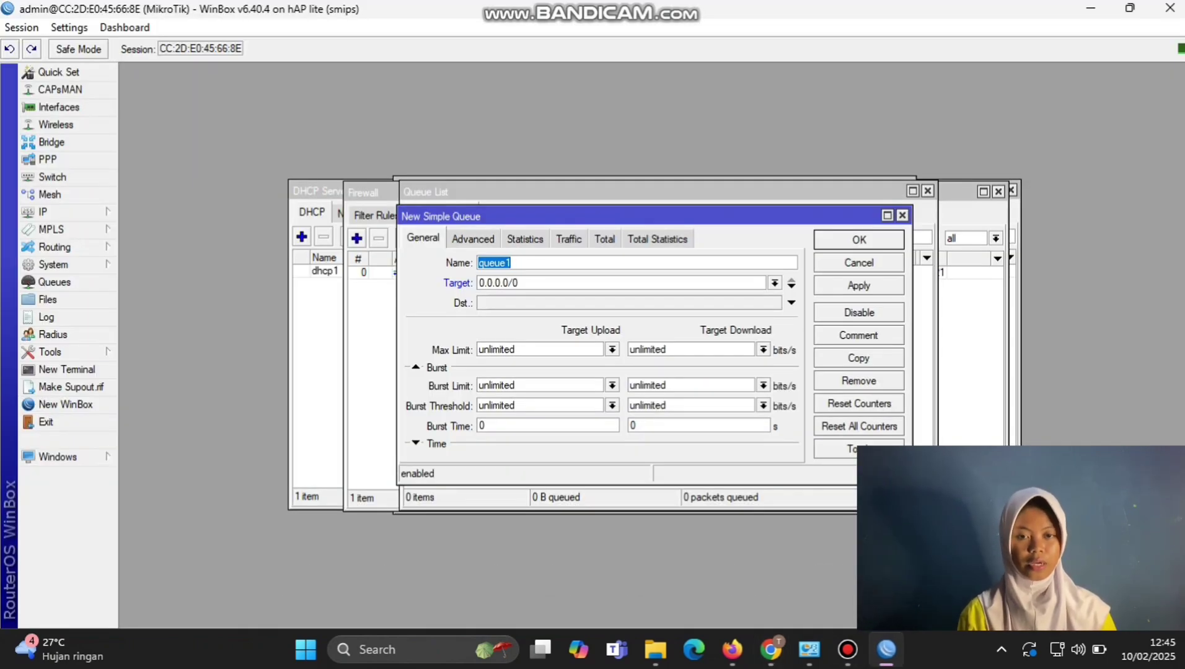
pyautogui.write('LAN')
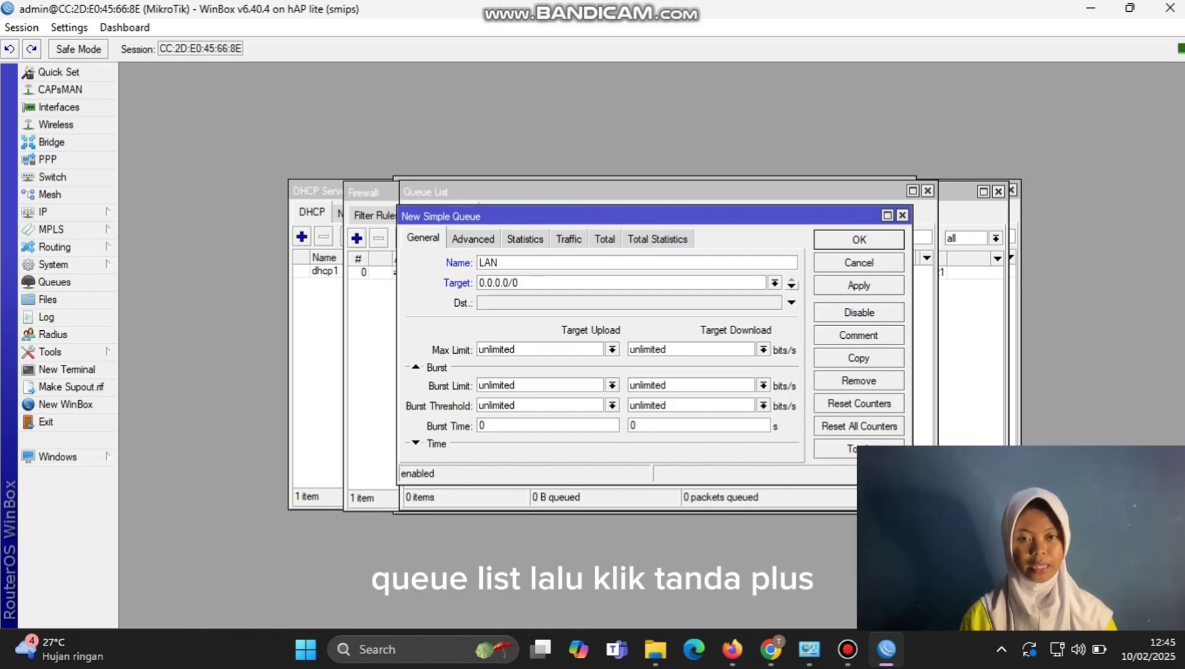
pyautogui.click(775, 283)
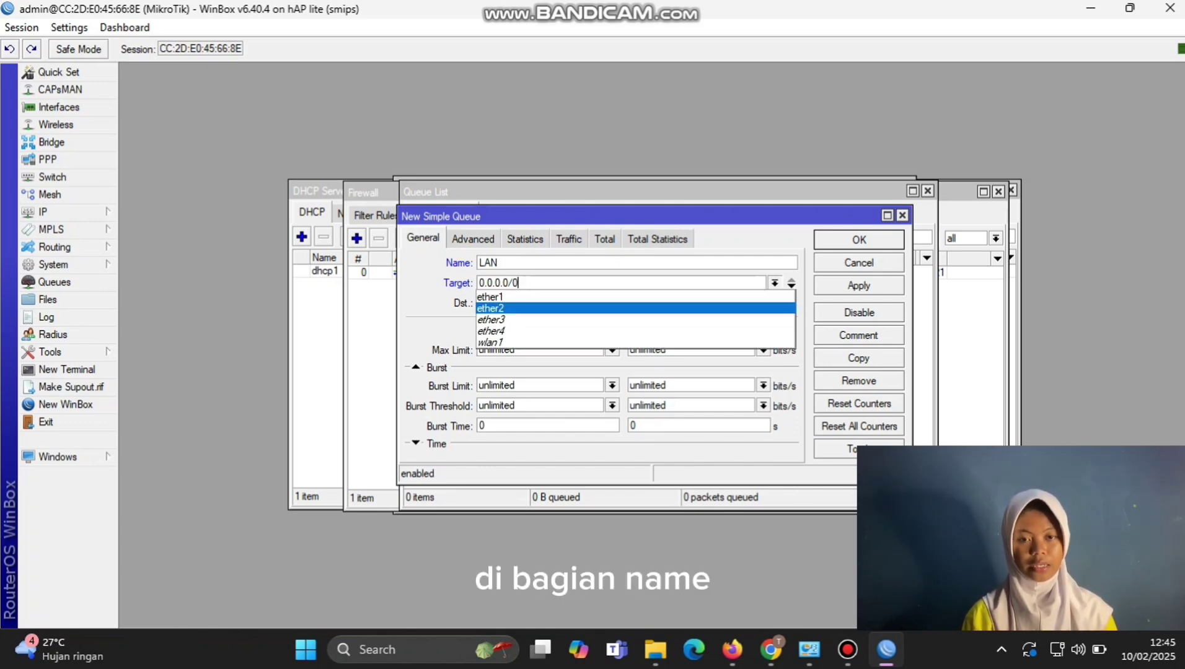
pyautogui.press('Return')
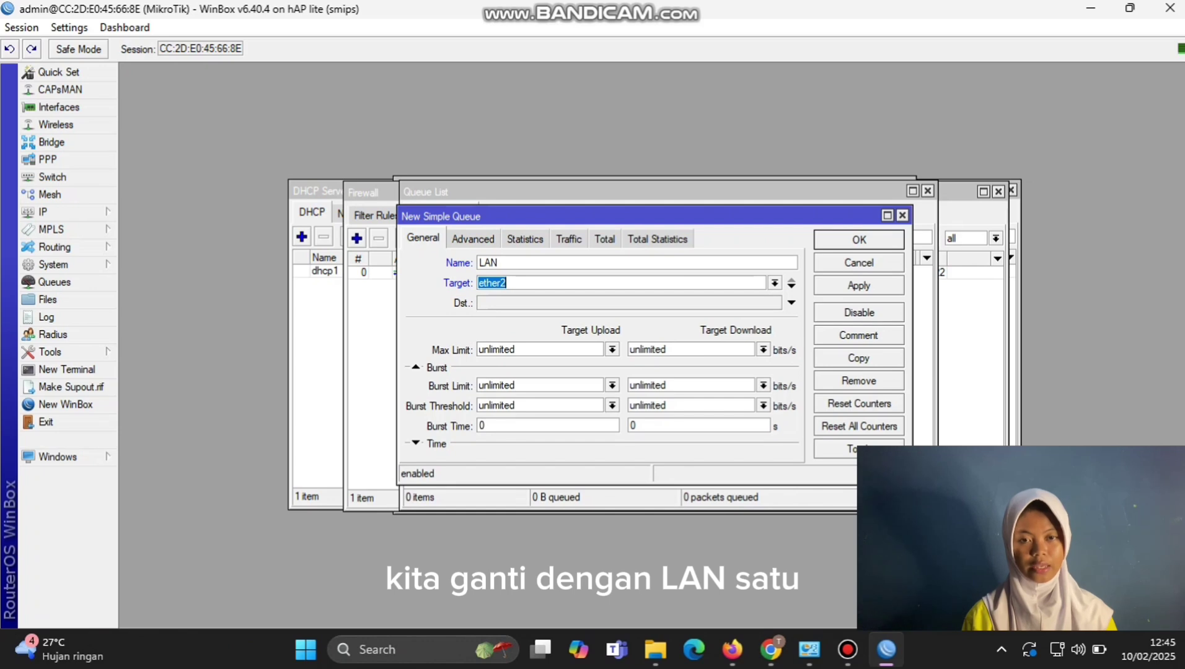
pyautogui.click(612, 350)
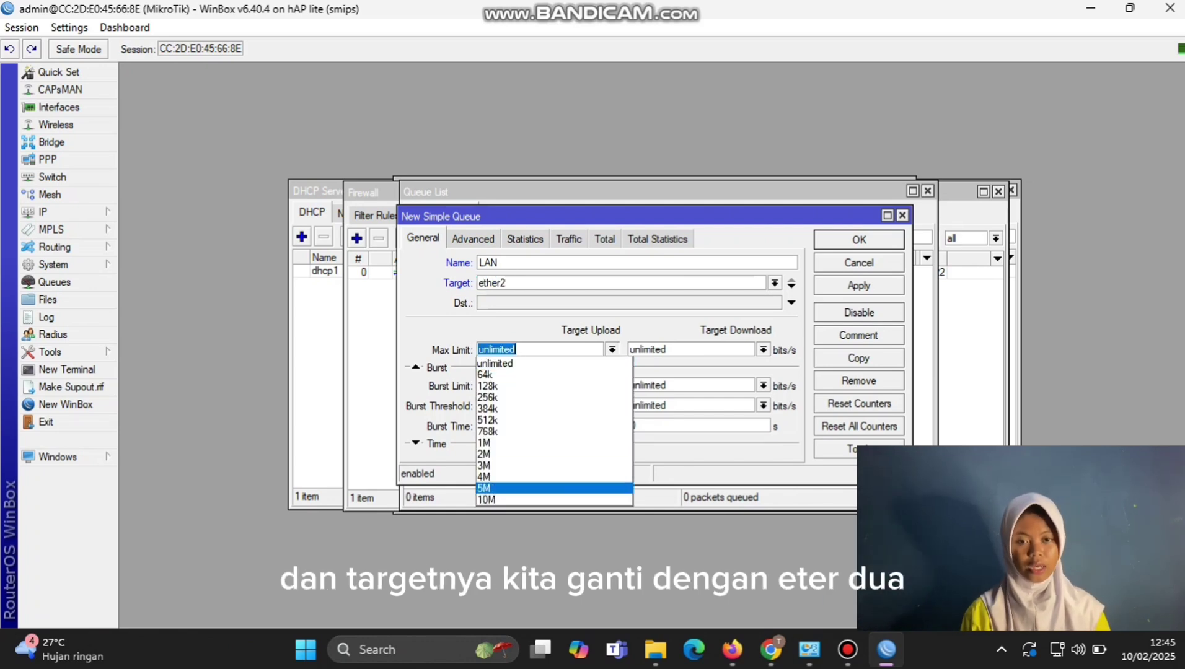
pyautogui.press('Return')
pyautogui.click(762, 349)
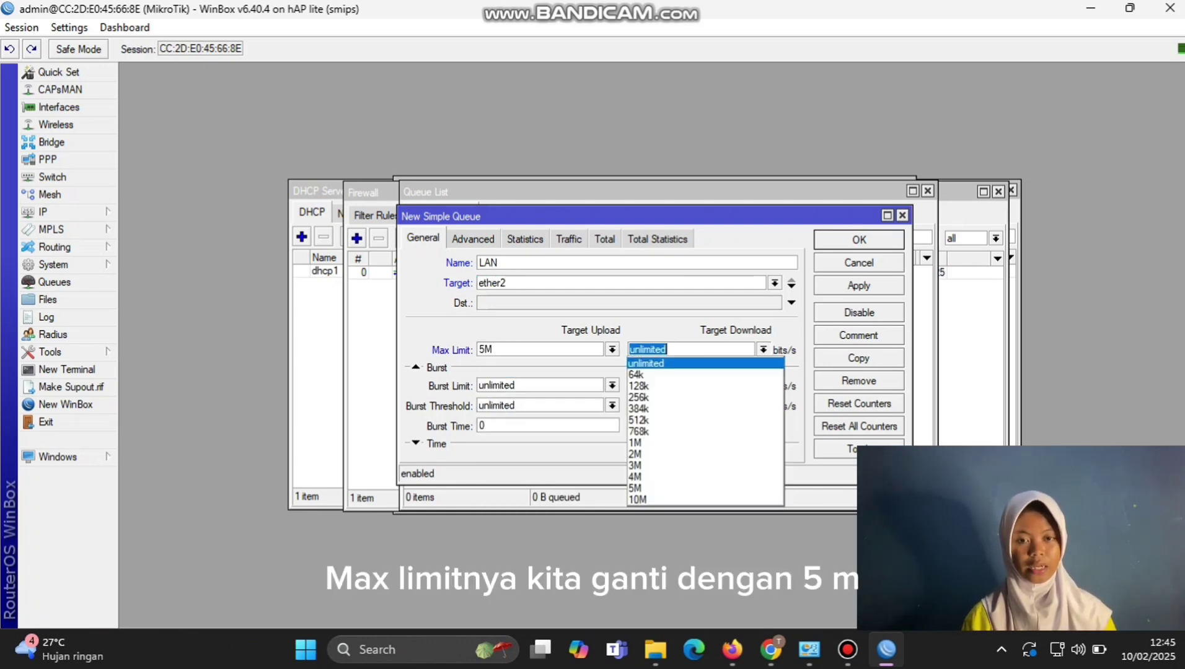
pyautogui.press('Return')
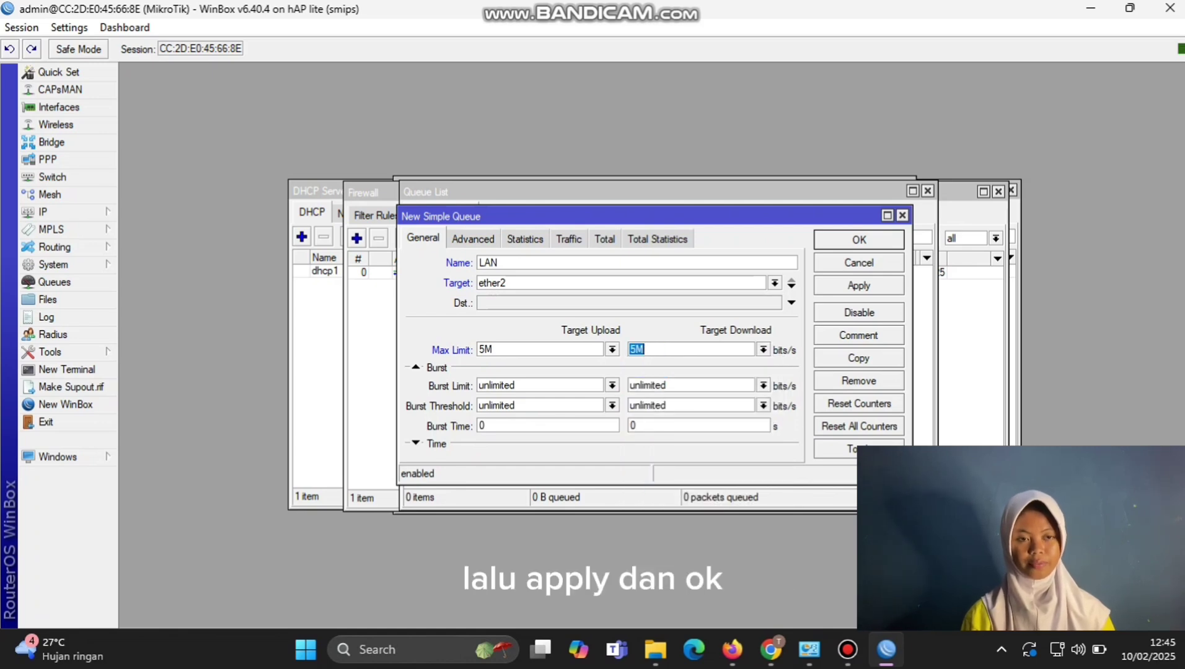
pyautogui.click(858, 285)
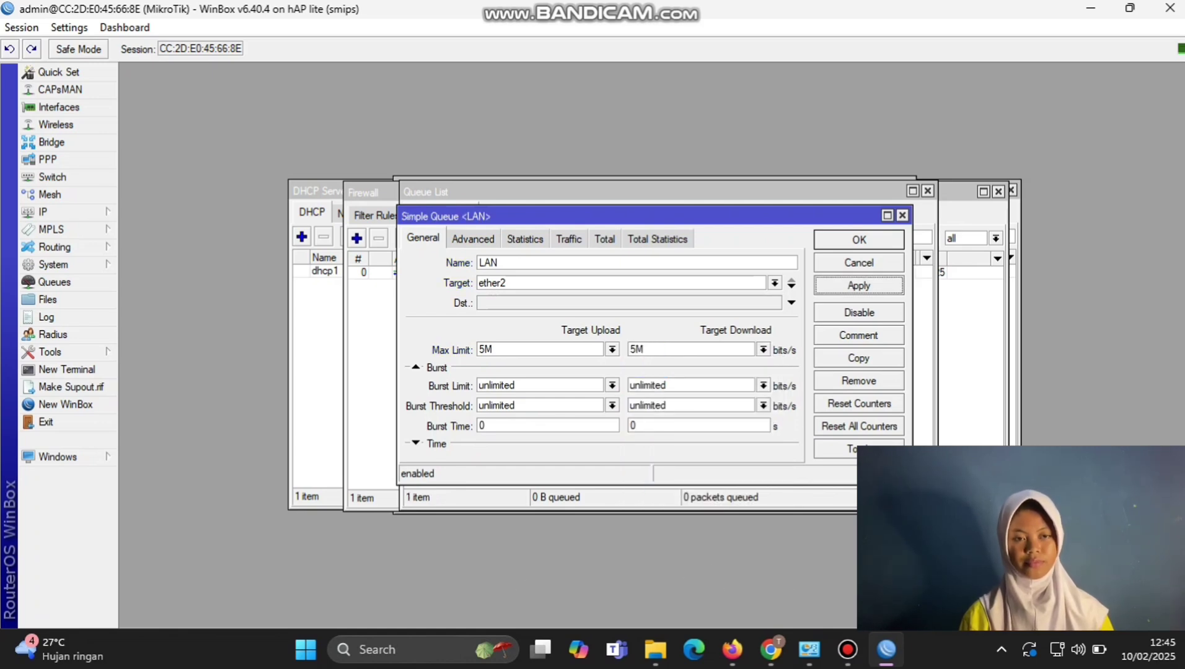
pyautogui.click(859, 239)
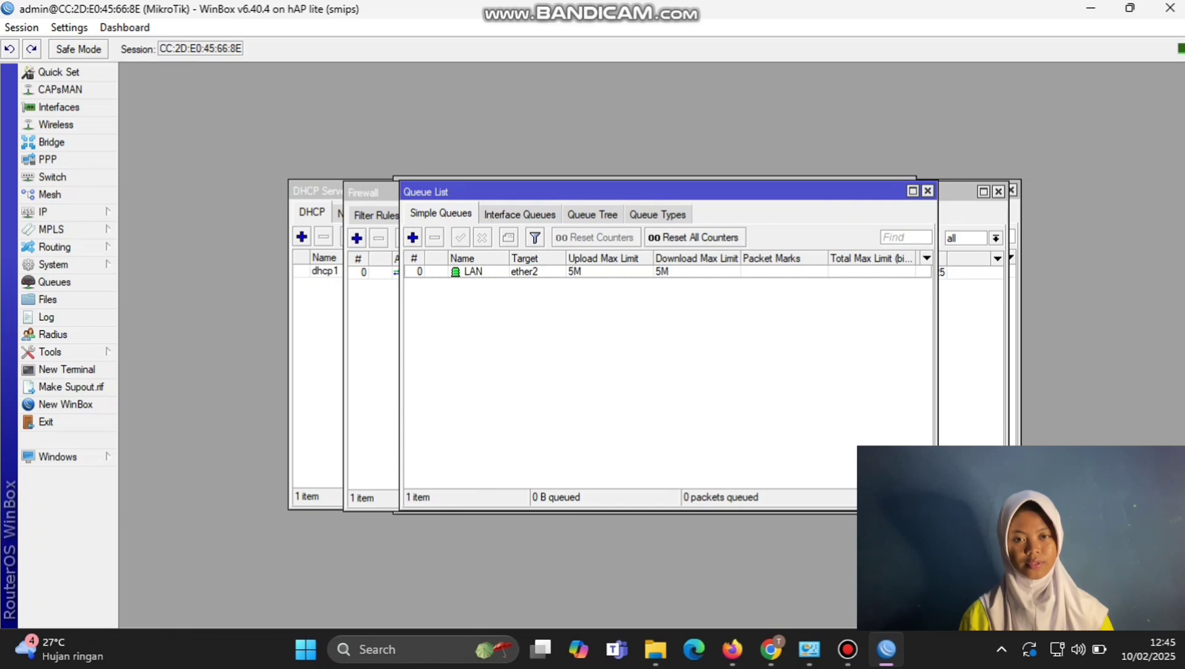
# Step: Rerun the Speedtest by Ookla test, getting 4.85 Mbps down and 4.82 Mbps up, then return to WinBox
pyautogui.moveTo(770, 649)
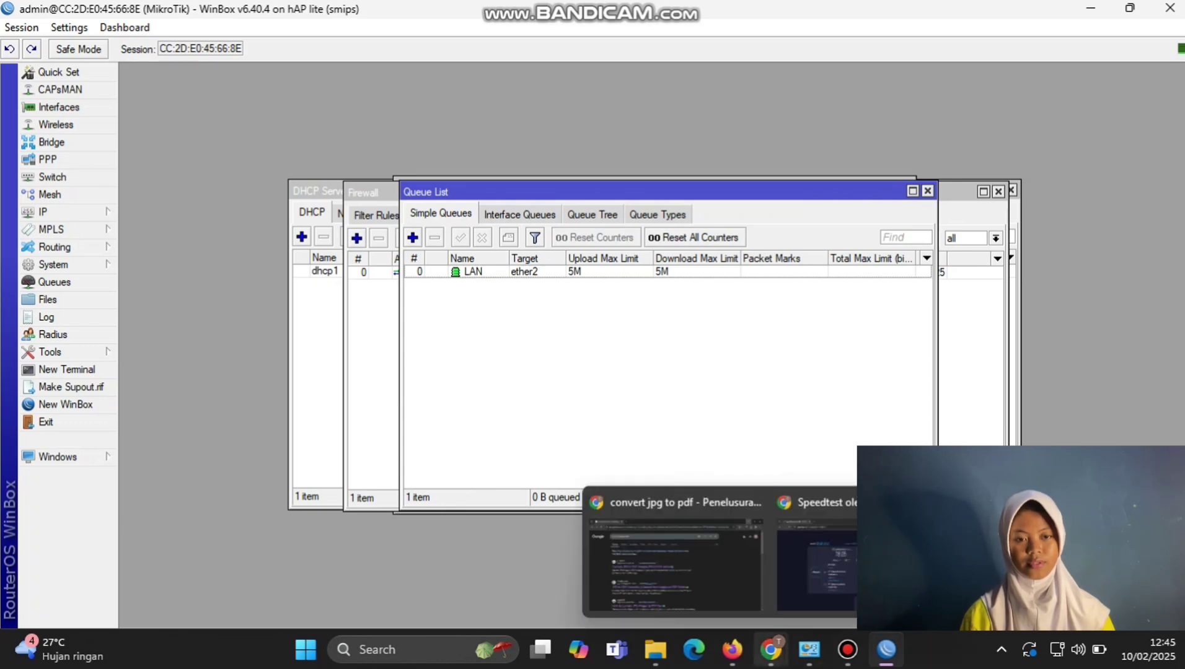
pyautogui.click(817, 561)
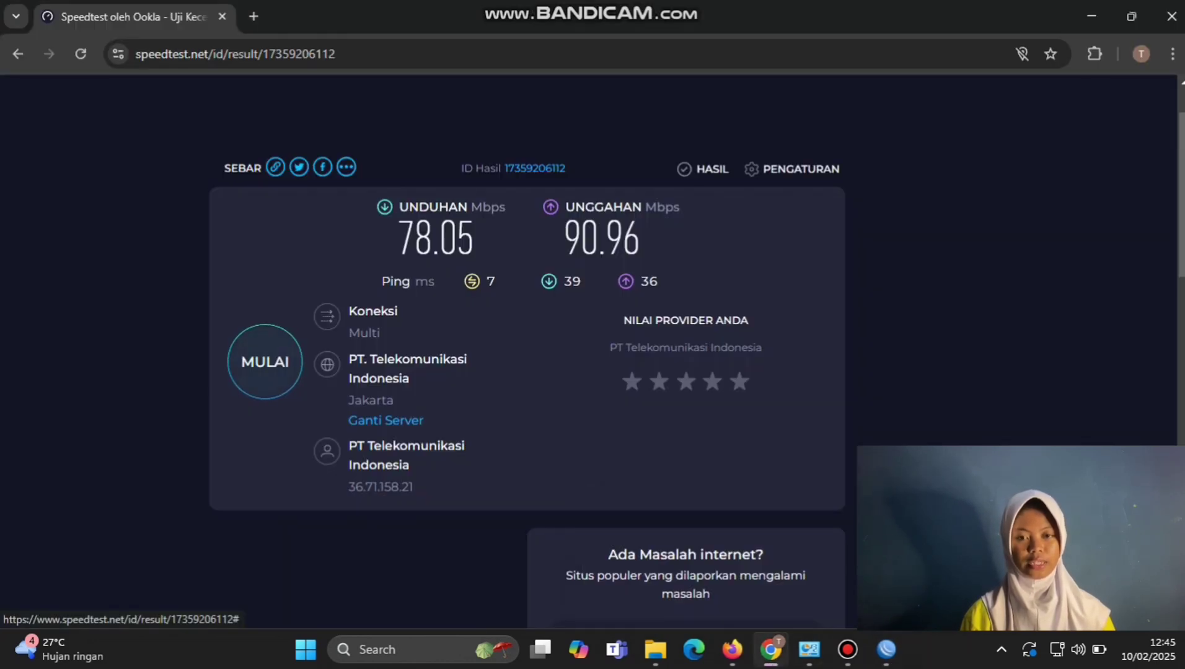
pyautogui.click(265, 362)
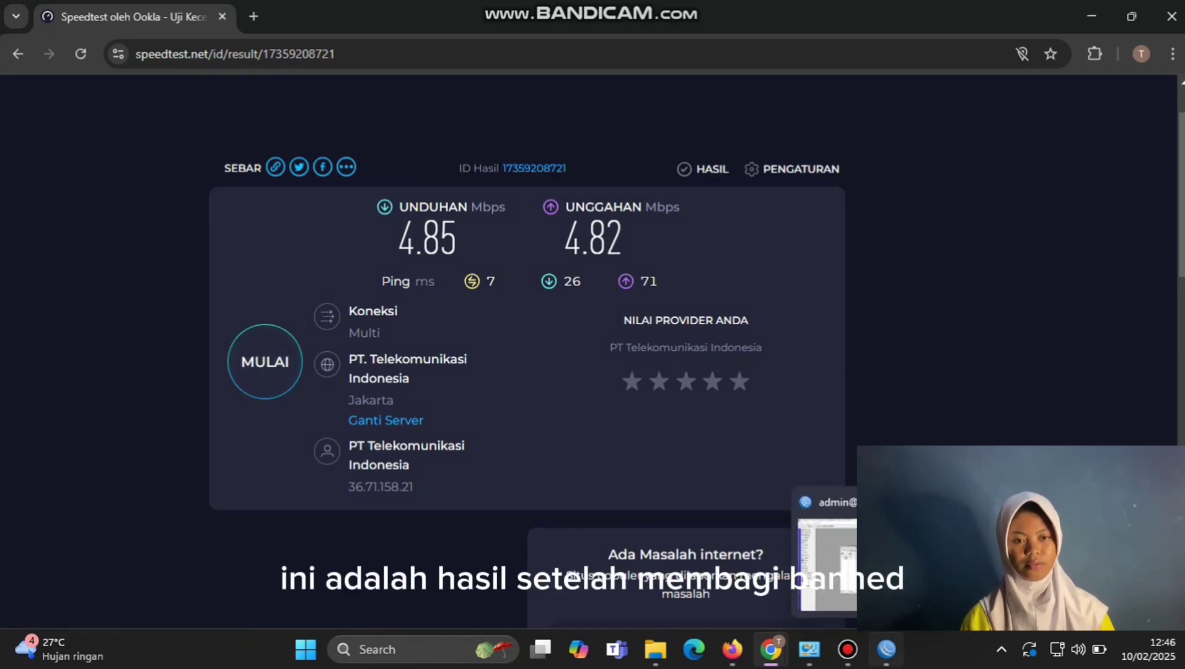
pyautogui.hotkey('alt', 'Tab')
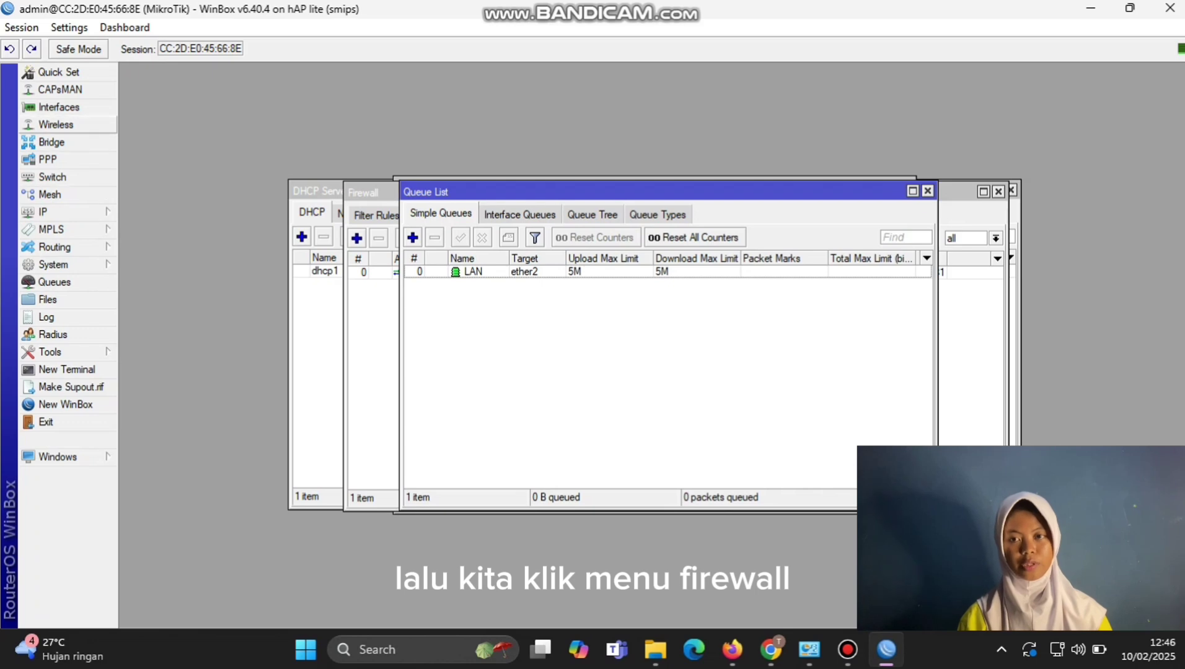
# Step: Enable the wlan1 wireless interface in the Wireless tables
pyautogui.click(55, 124)
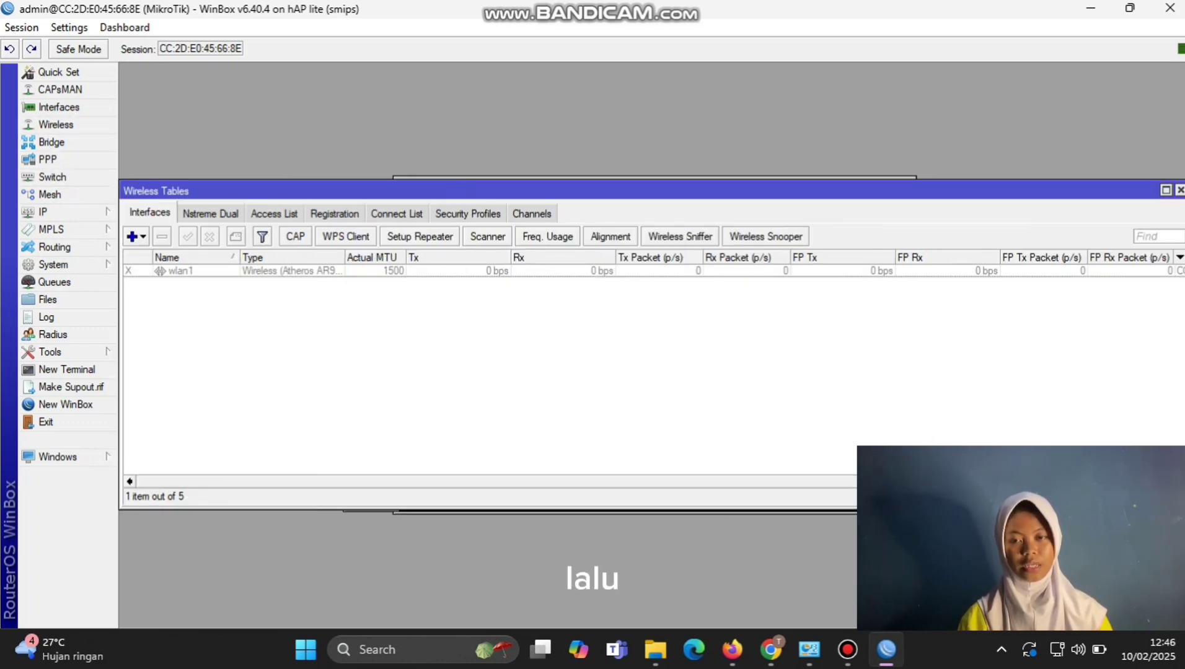
pyautogui.click(180, 271)
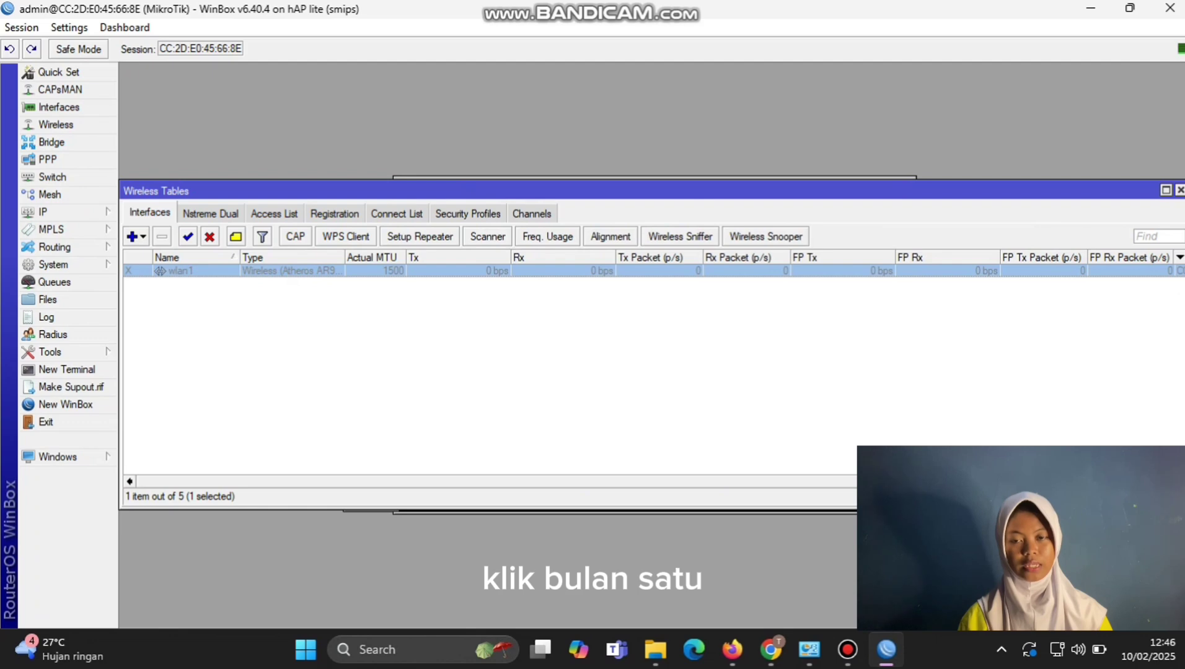
pyautogui.click(188, 236)
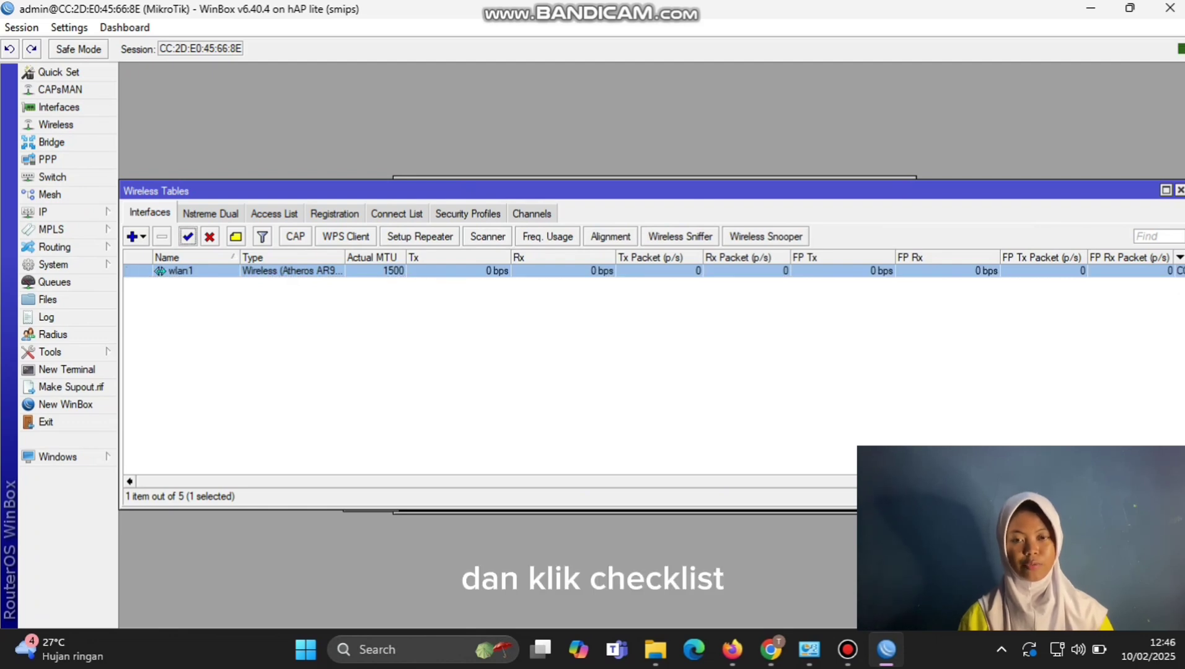
# Step: Set wlan1 to ap bridge mode with the presenter's name as SSID and apply
pyautogui.doubleClick(223, 271)
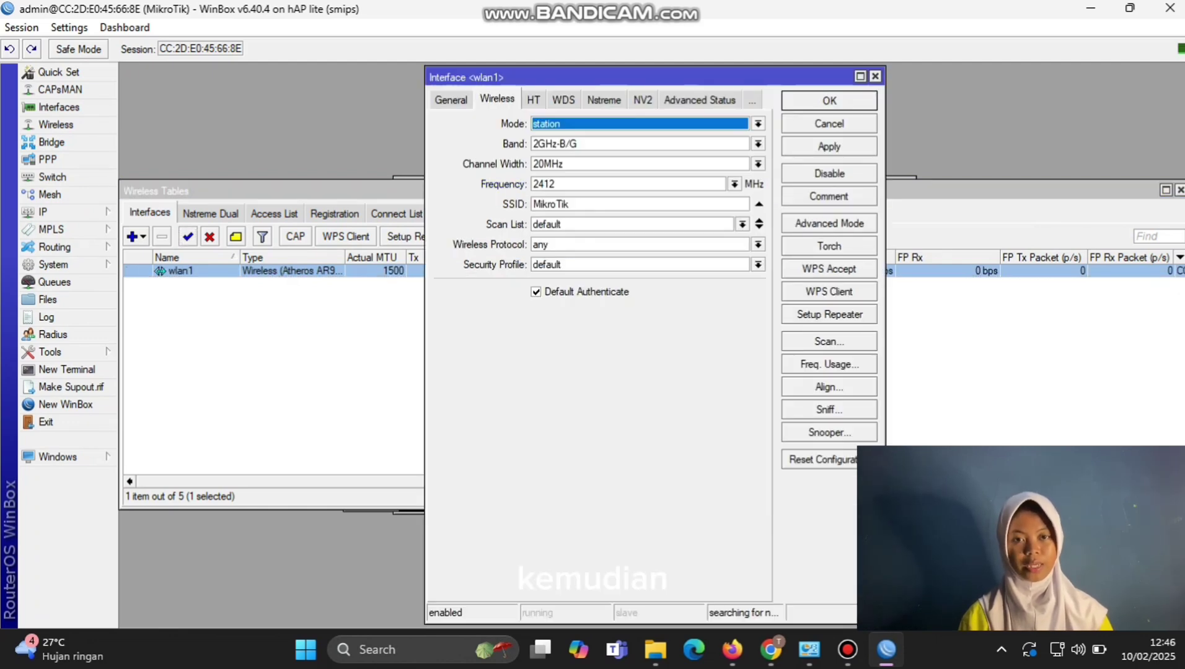
pyautogui.hotkey('alt', 'Down')
pyautogui.press('Up')
pyautogui.press('Up')
pyautogui.press('Up')
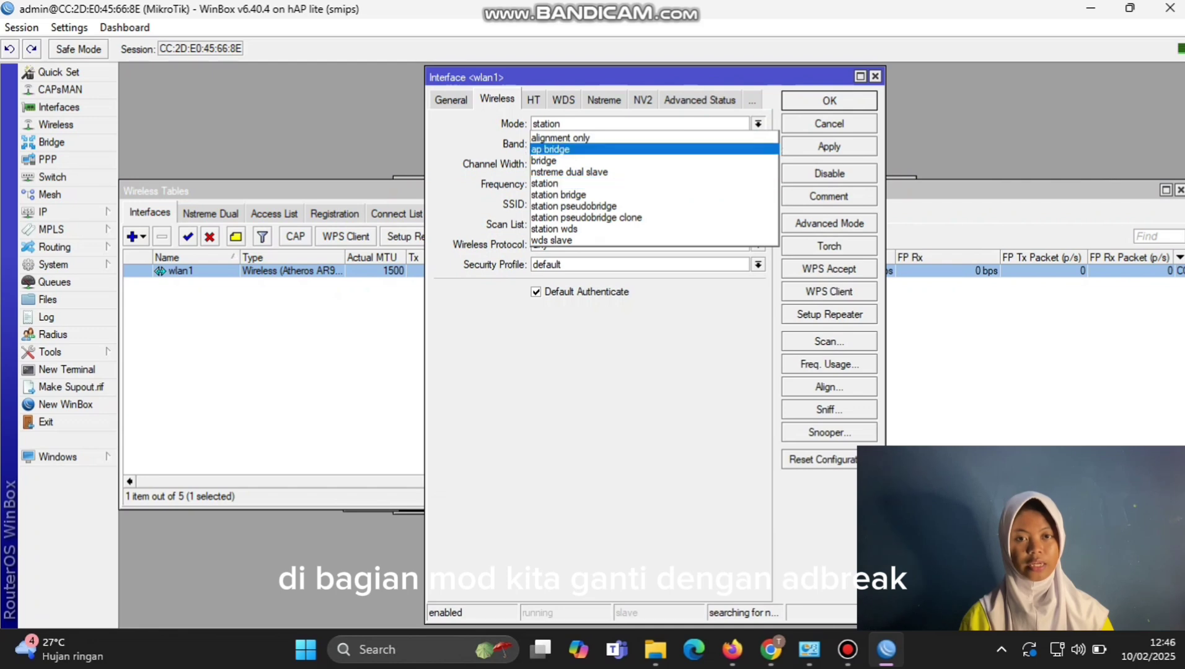
pyautogui.press('Return')
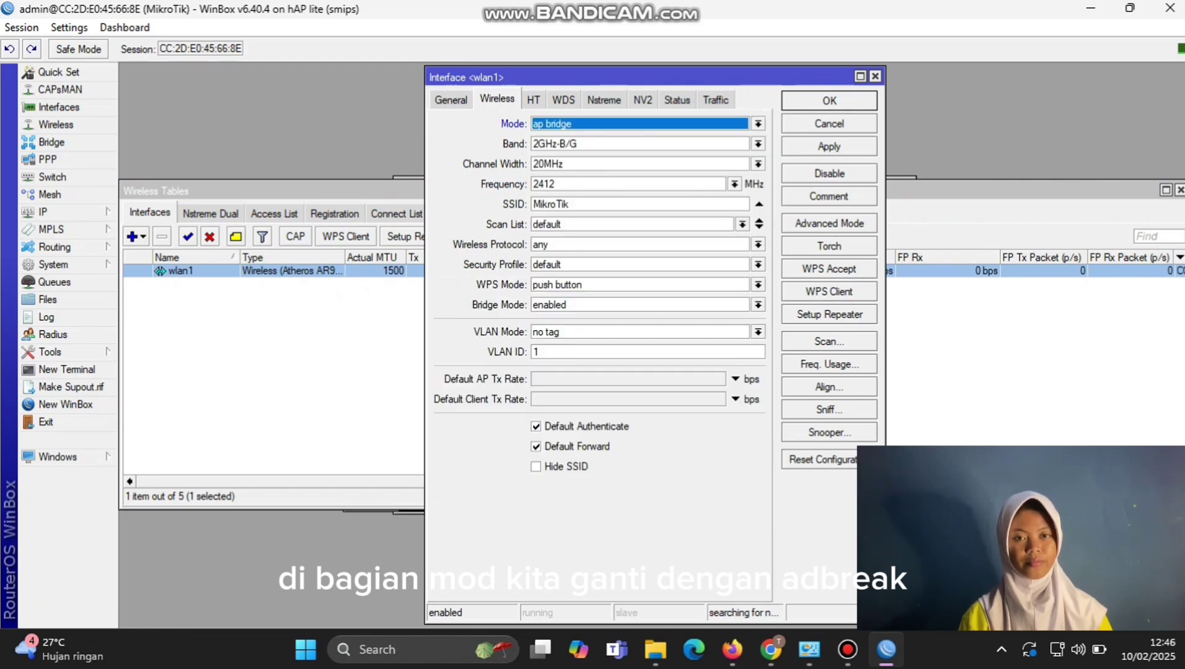
pyautogui.press('Tab')
pyautogui.press('Tab')
pyautogui.press('Tab')
pyautogui.press('Tab')
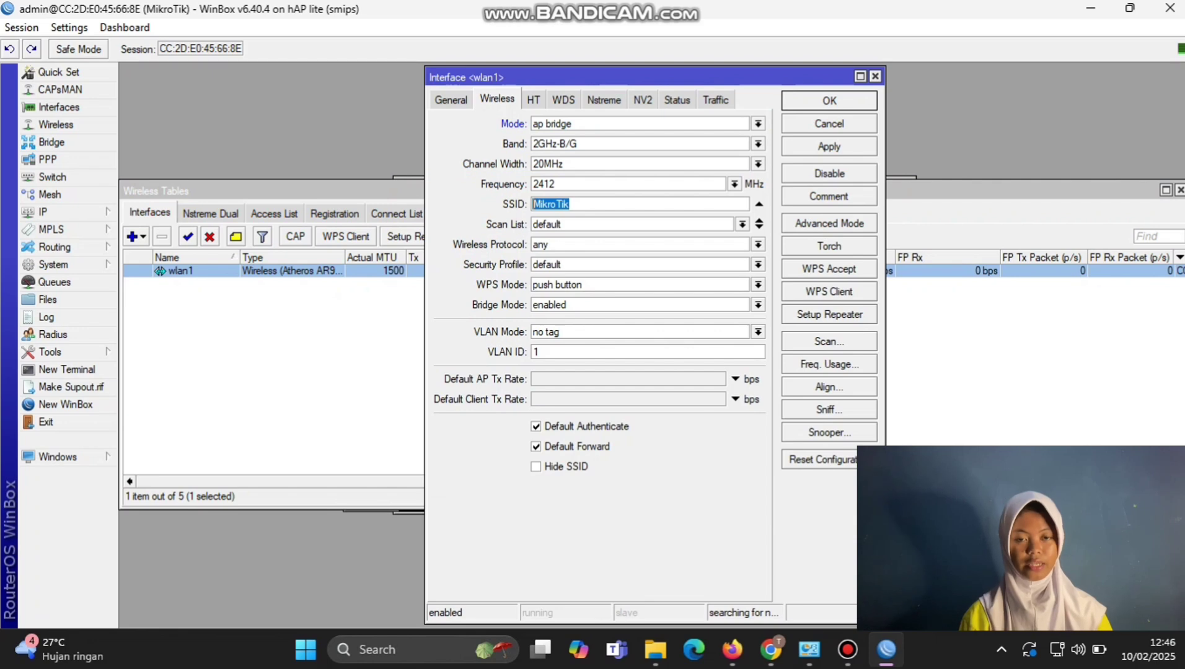
pyautogui.write('tazkianisa')
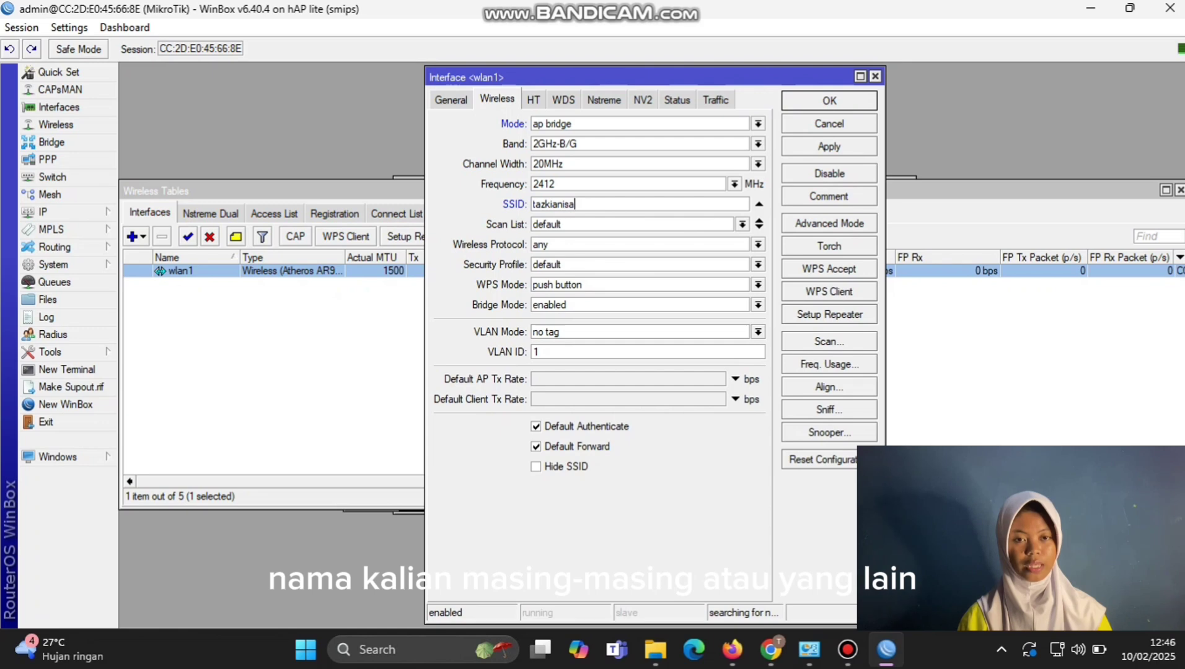
pyautogui.click(829, 147)
pyautogui.click(829, 100)
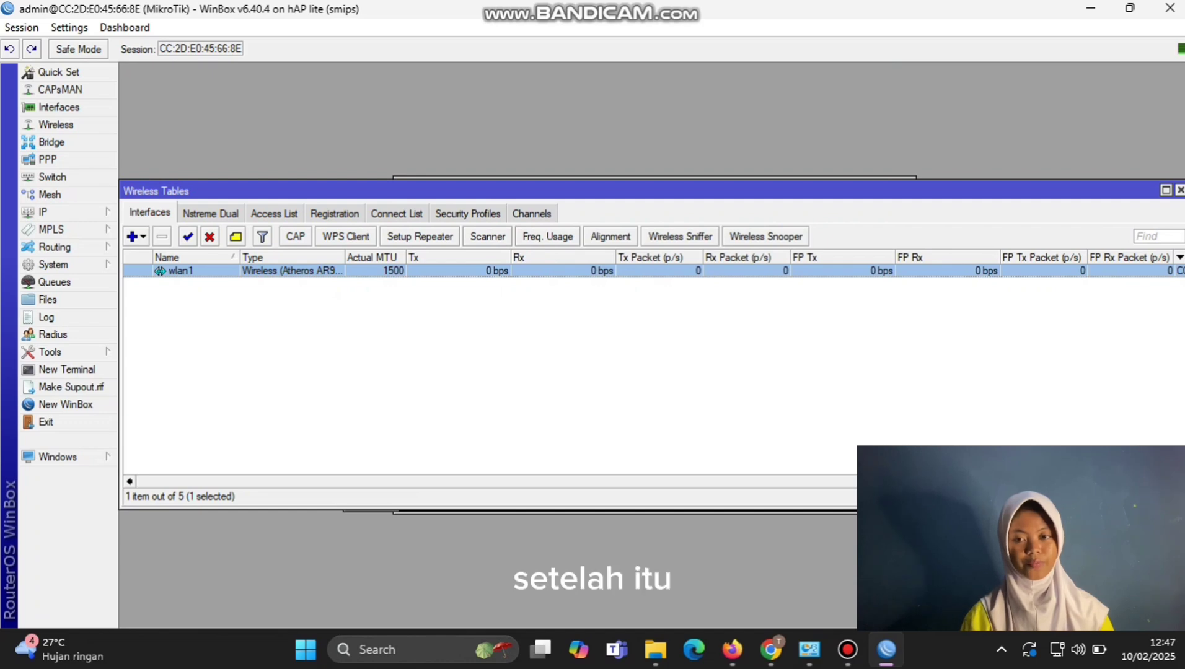
# Step: Open IP > Hotspot servers and launch the Hotspot Setup wizard
pyautogui.click(43, 212)
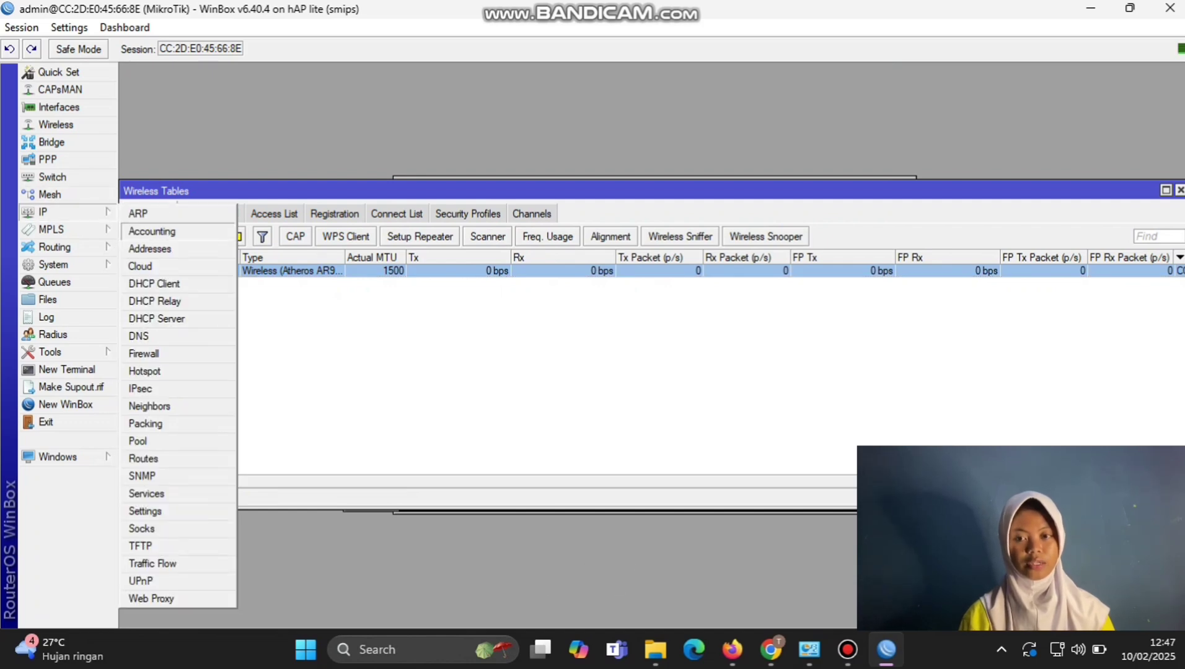
pyautogui.click(145, 370)
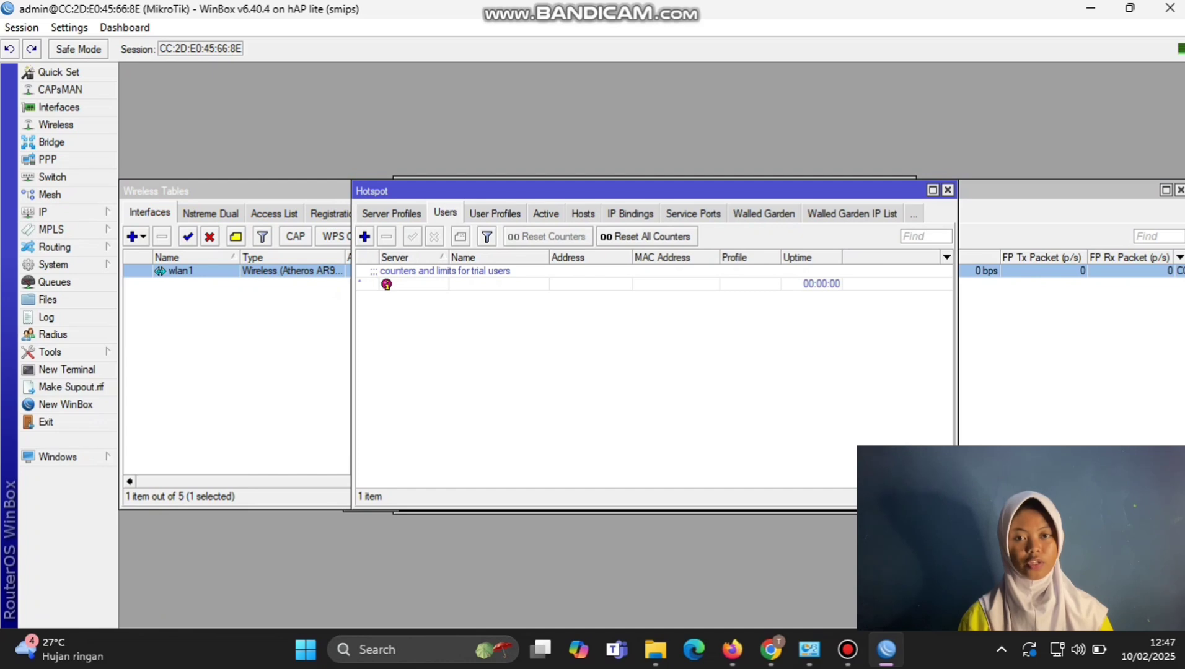
pyautogui.click(391, 213)
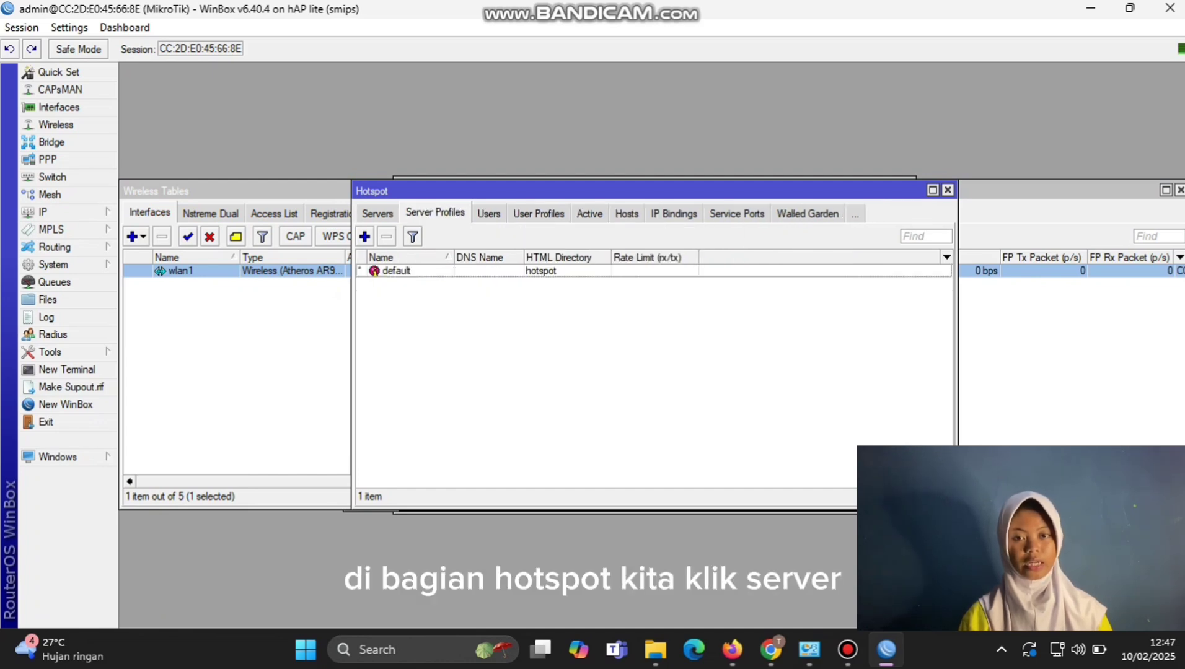
pyautogui.click(377, 213)
pyautogui.click(585, 236)
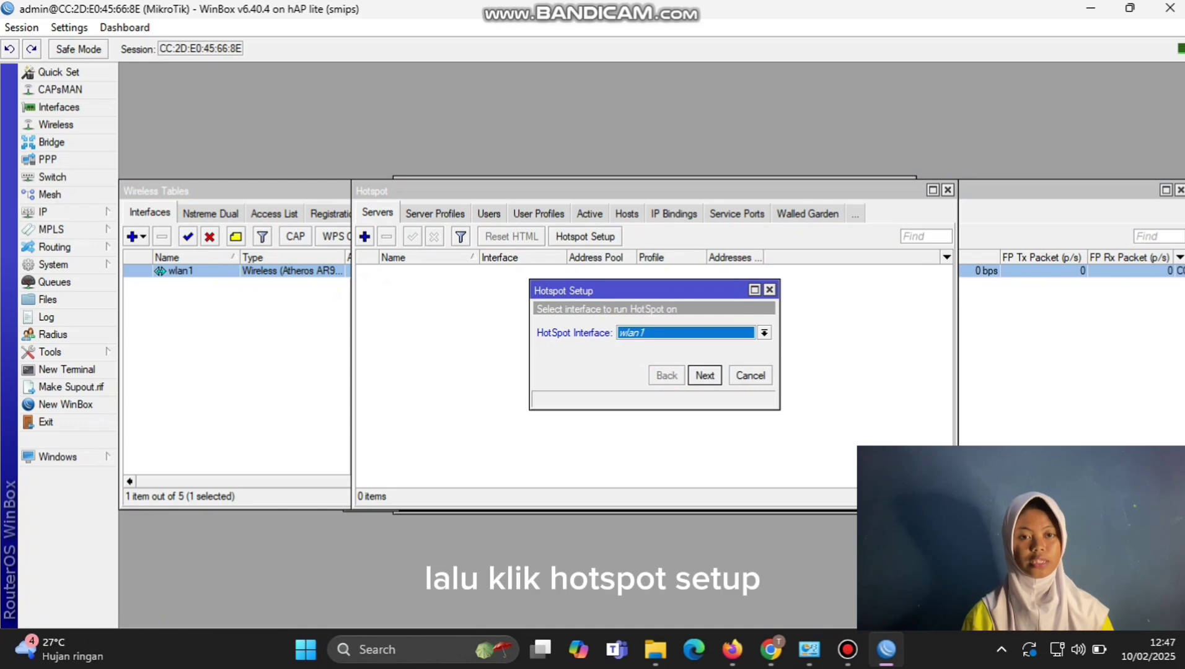
# Step: Accept wlan1, 10.5.50.1/24, pool 10.5.50.2-10.5.50.254, no SSL certificate and no SMTP server
pyautogui.press('Return')
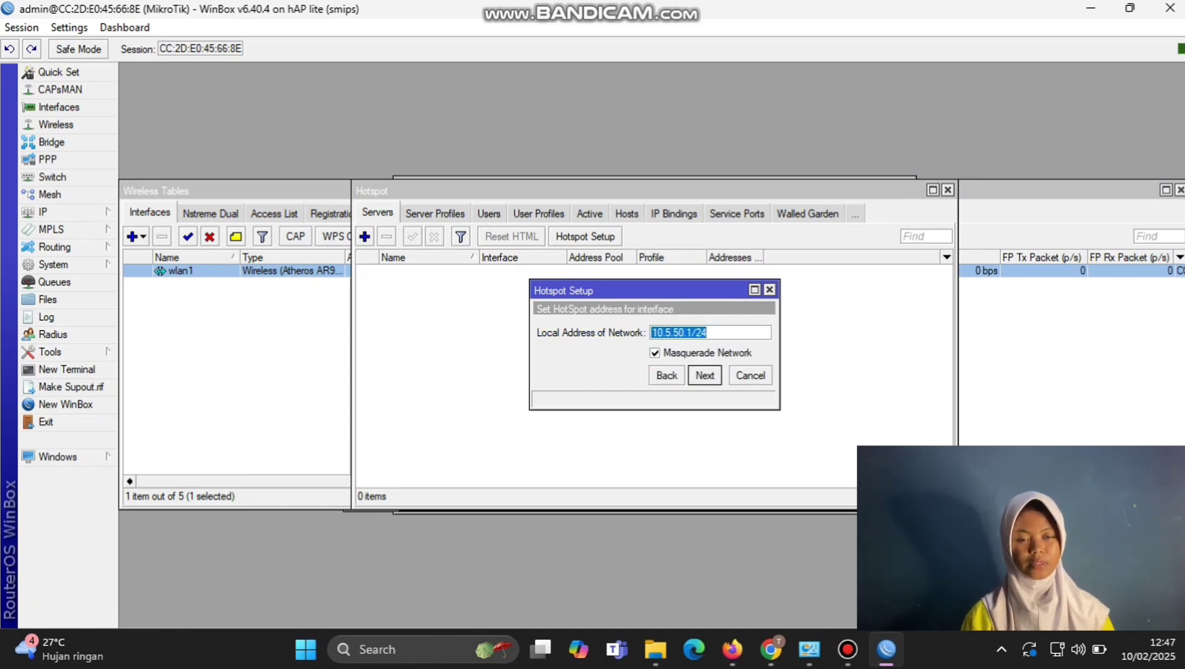
pyautogui.press('Return')
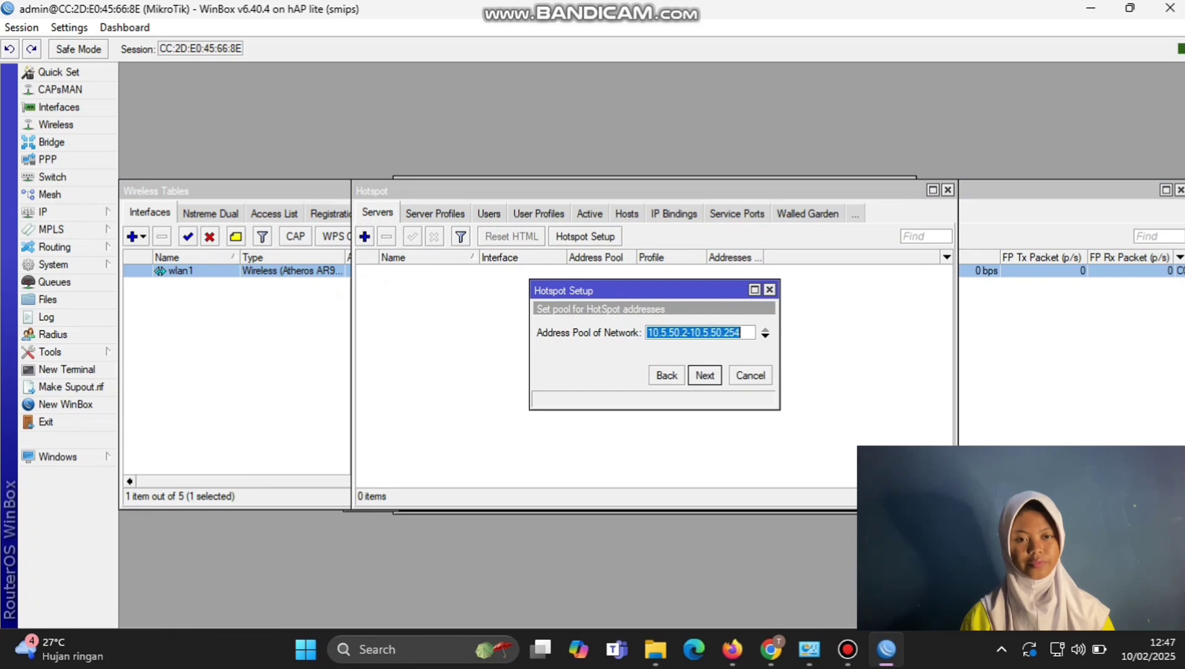
pyautogui.press('Return')
pyautogui.press('Return')
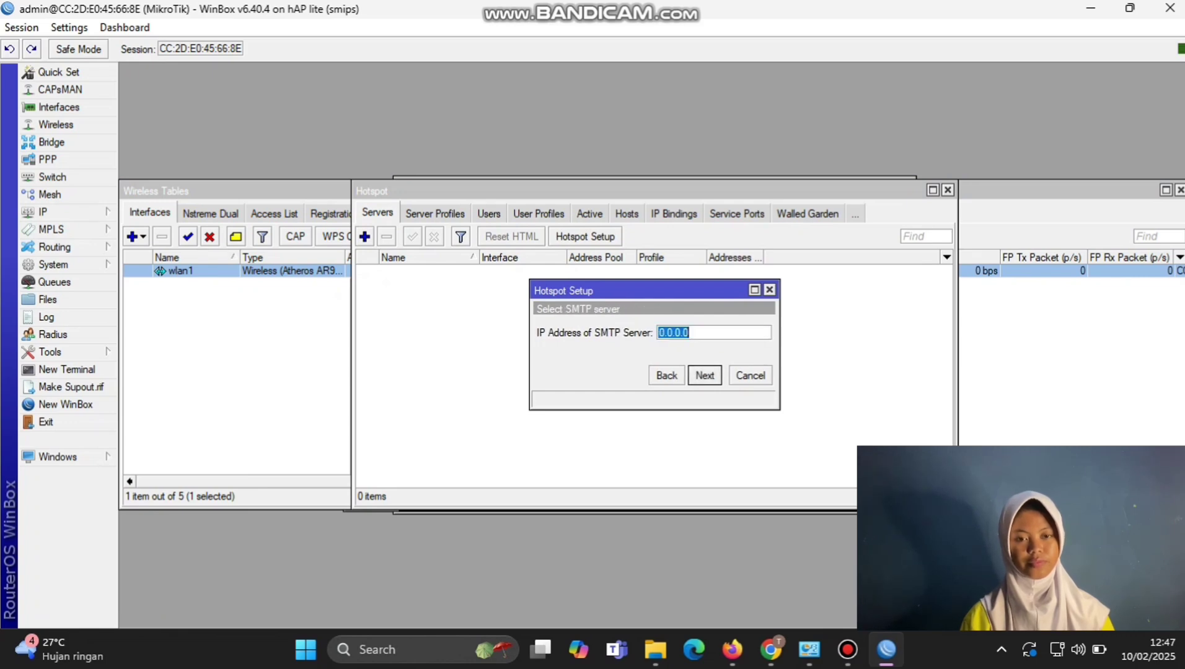
pyautogui.press('Return')
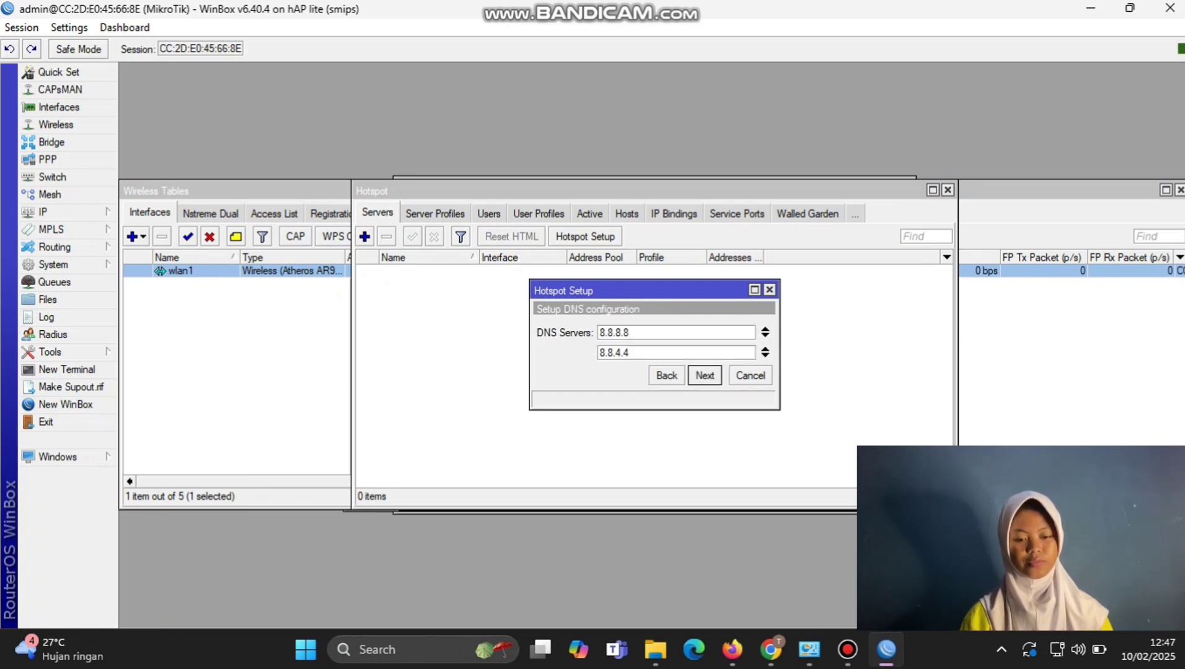
pyautogui.press('Return')
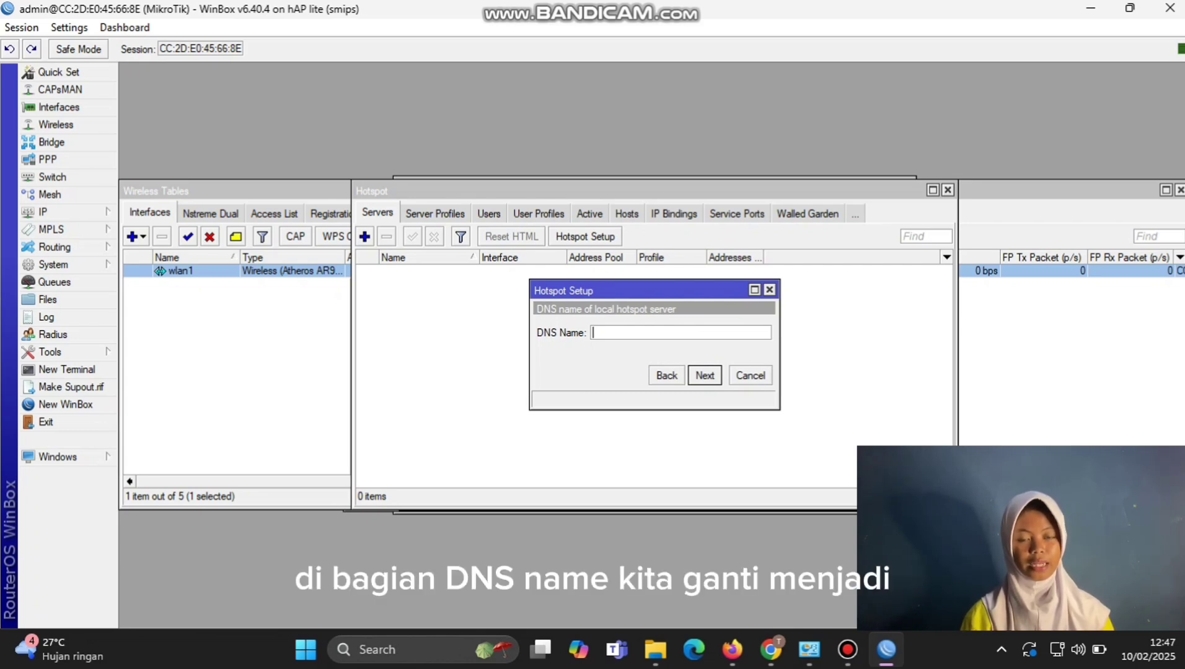
# Step: Set hotspot DNS name nisa.com and a local user password, then finish the wizard
pyautogui.write('nisa.com')
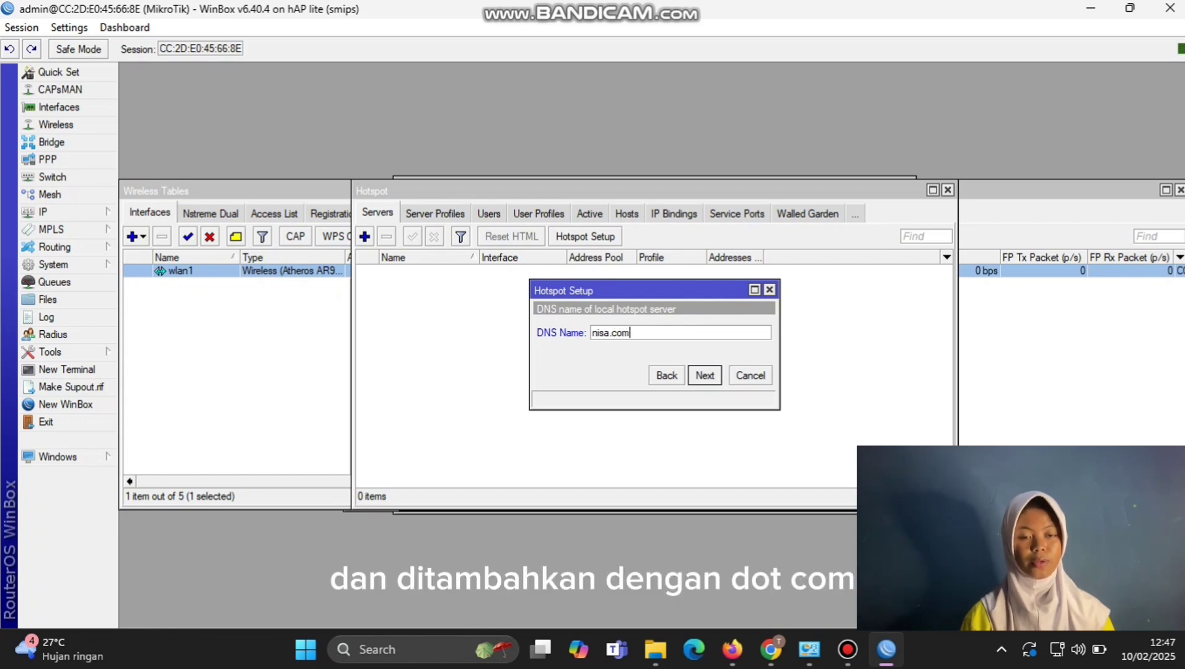
pyautogui.press('Return')
pyautogui.press('Tab')
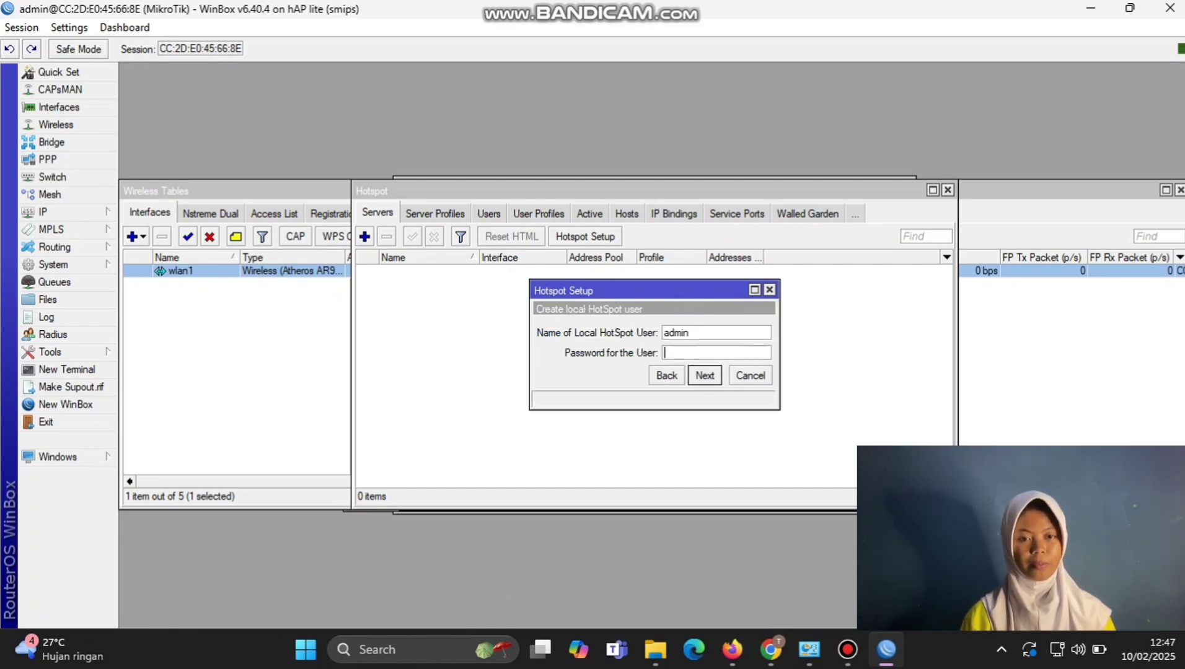
pyautogui.write('123')
pyautogui.press('Return')
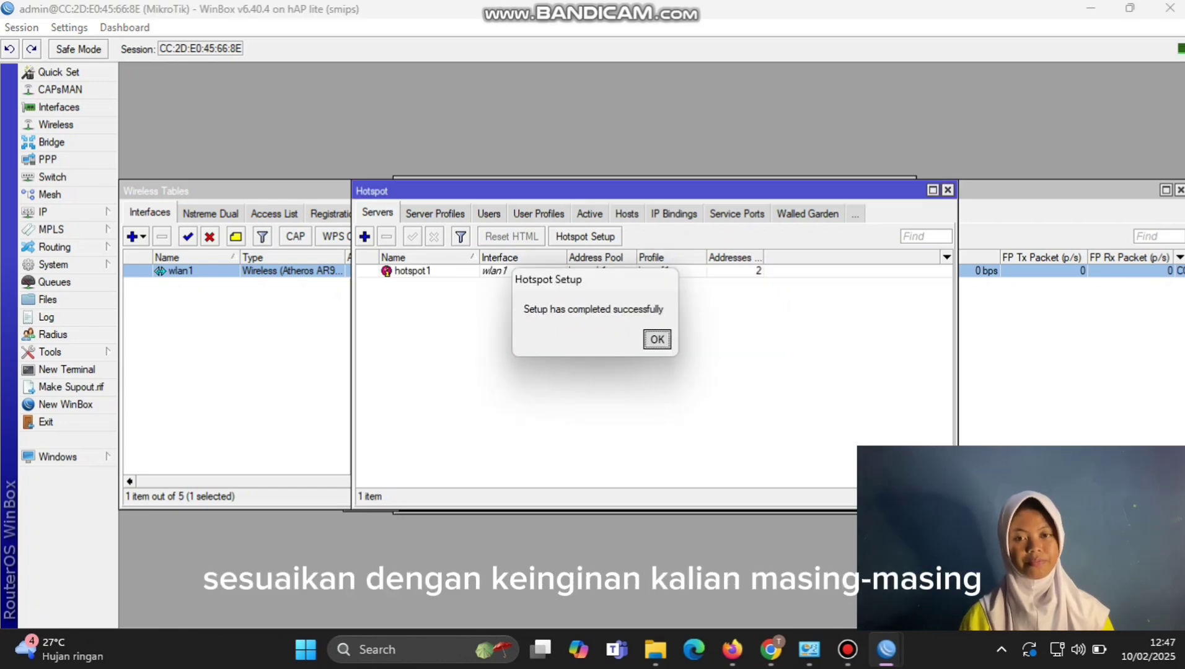
pyautogui.press('Return')
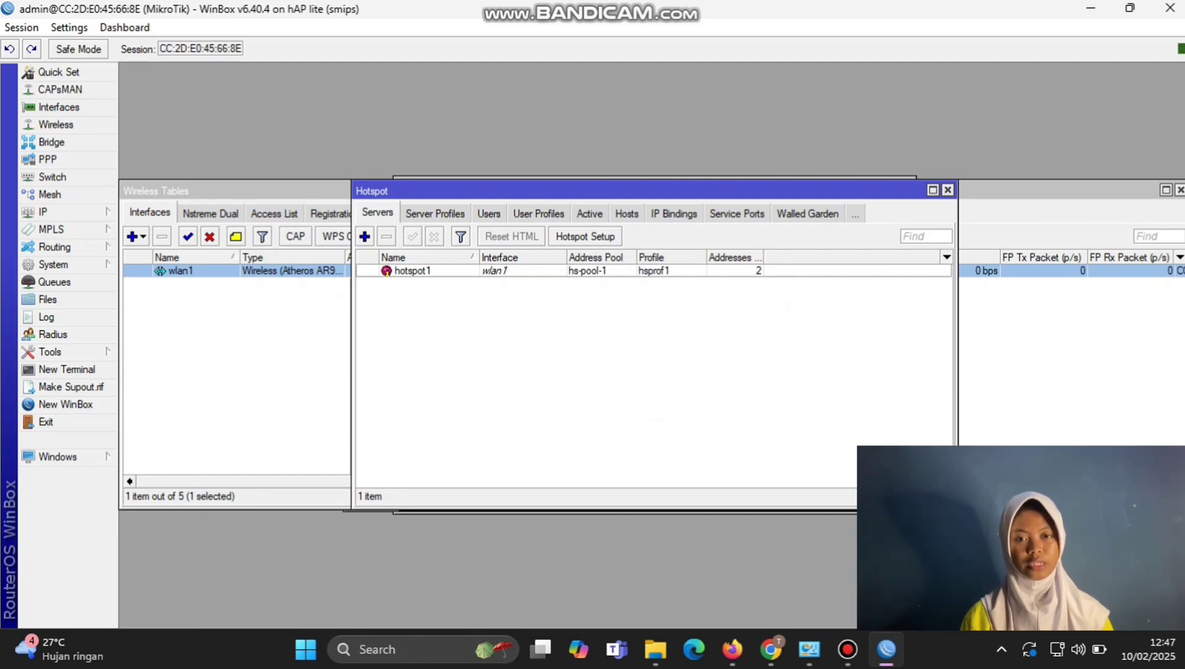
# Step: Add hotspot user profile 'nissa' with a 3M/3M rate limit
pyautogui.click(537, 213)
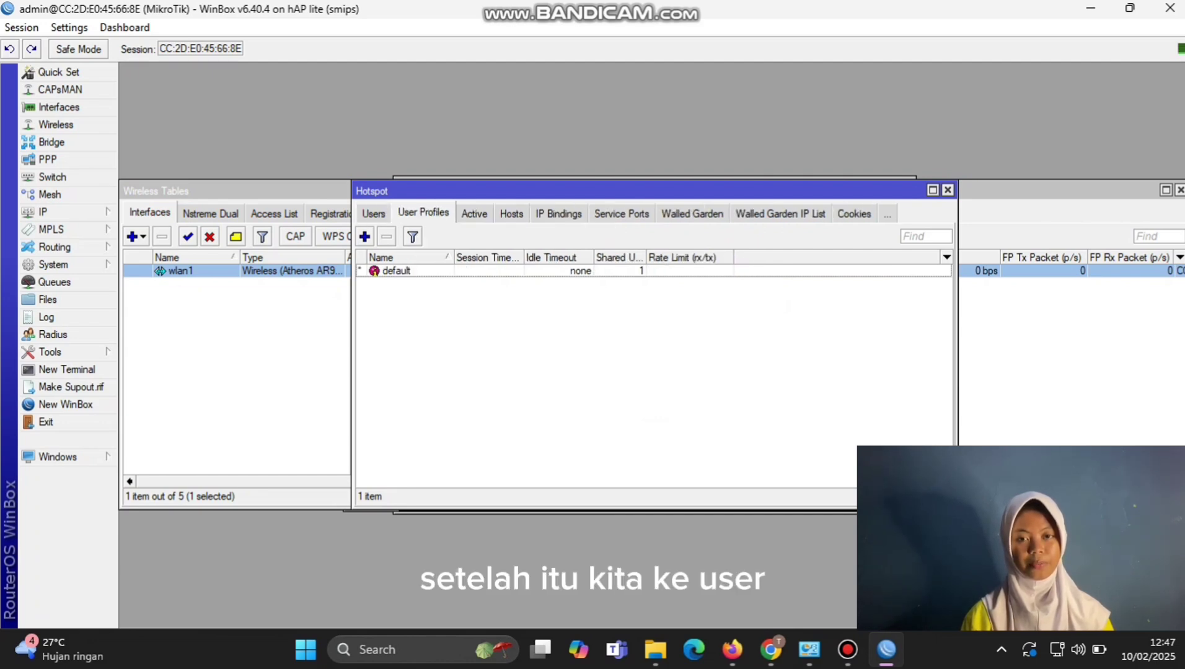
pyautogui.click(364, 236)
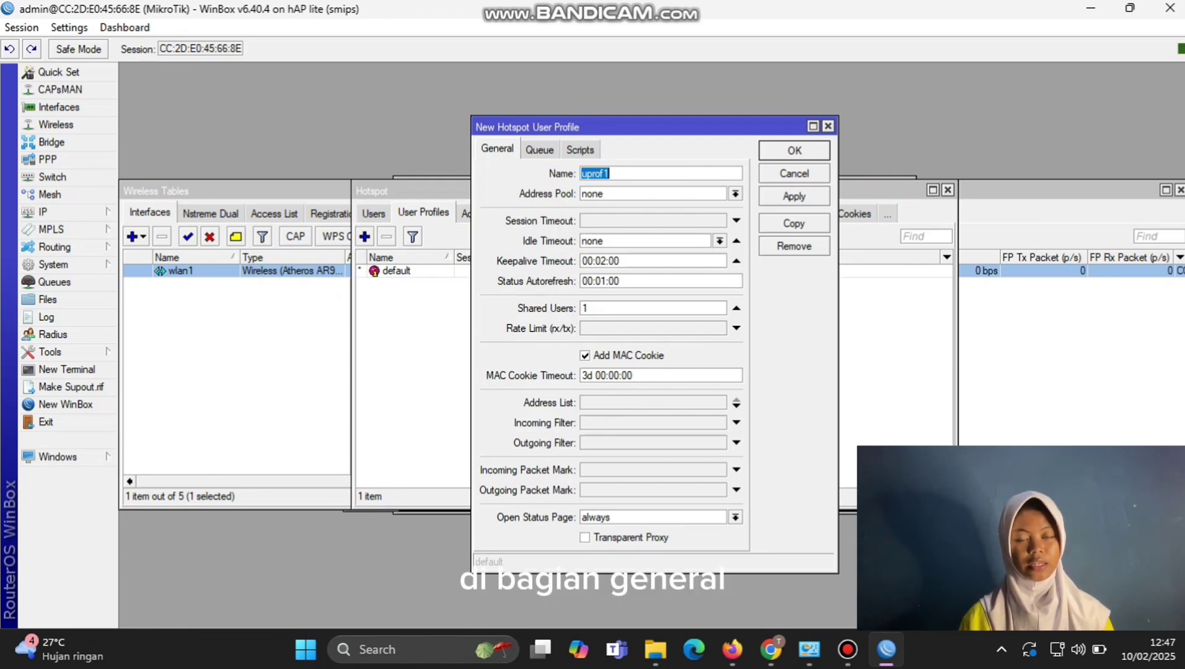
pyautogui.write('nissa')
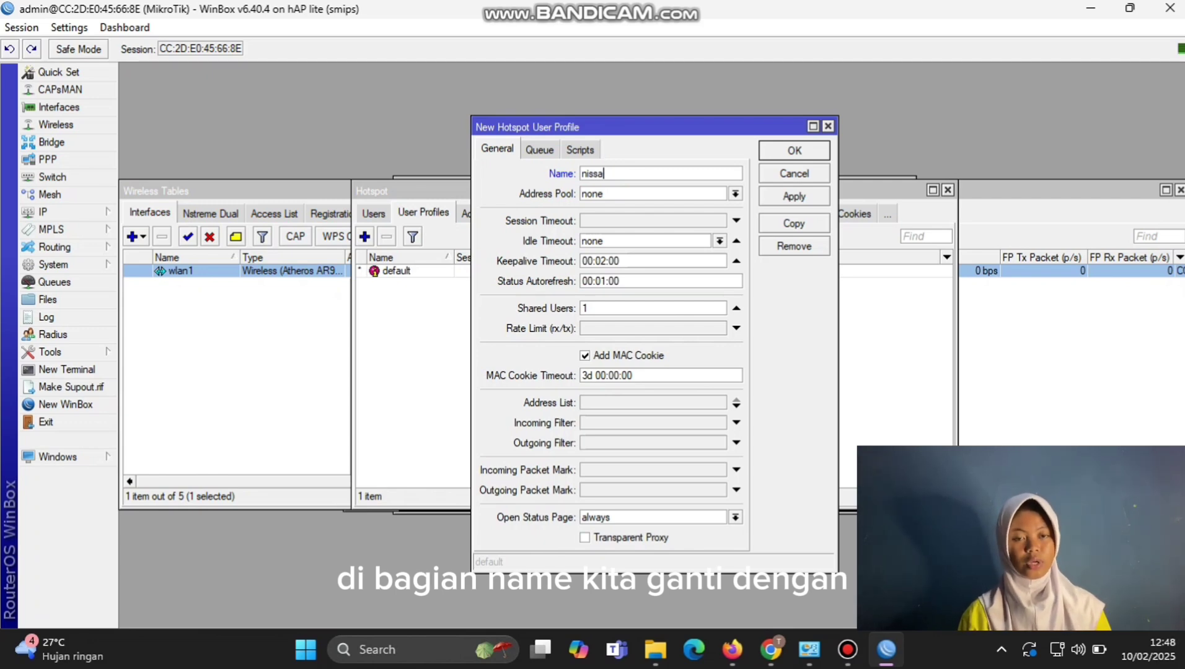
pyautogui.click(651, 328)
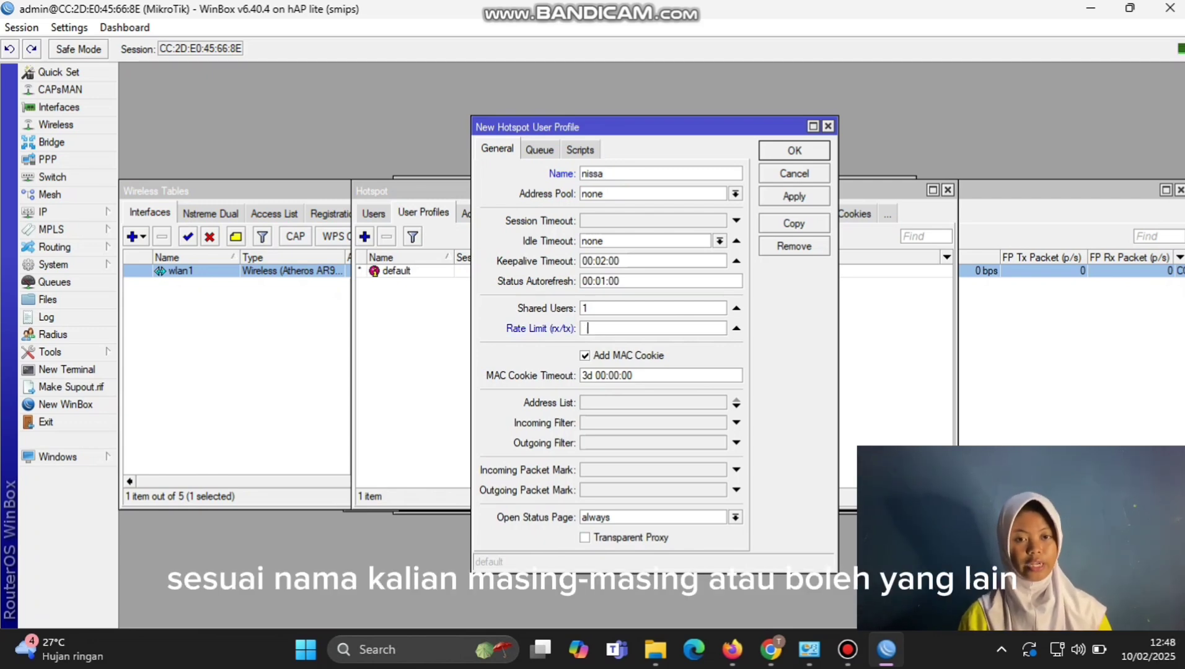
pyautogui.write('3')
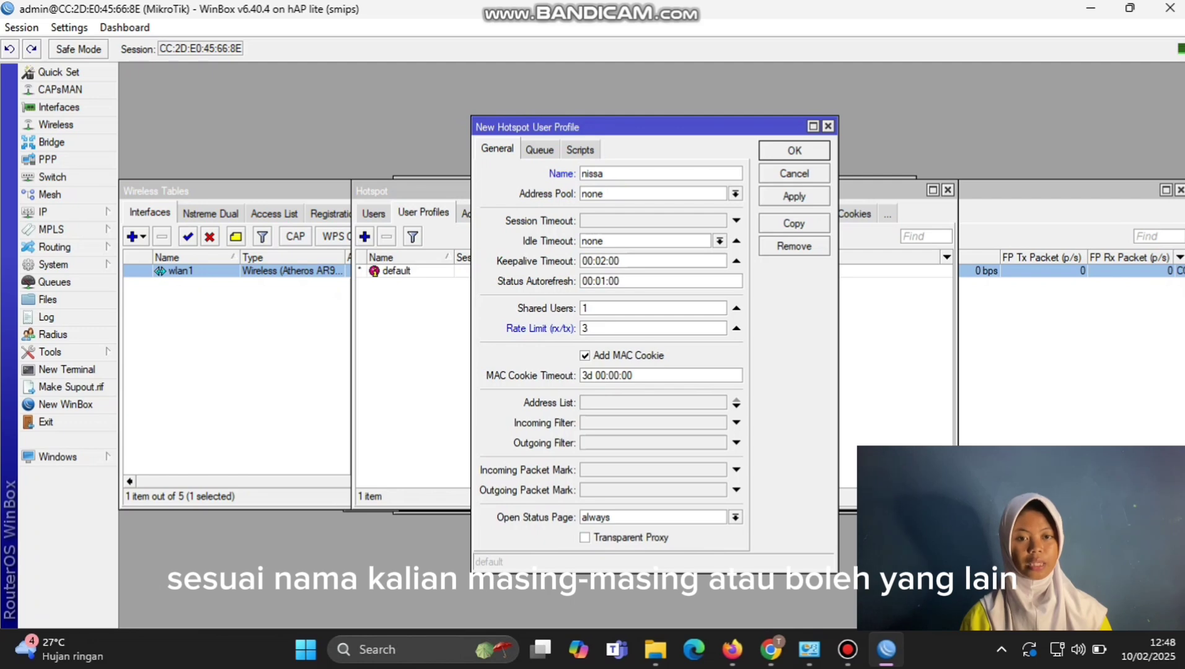
pyautogui.write('M/3M')
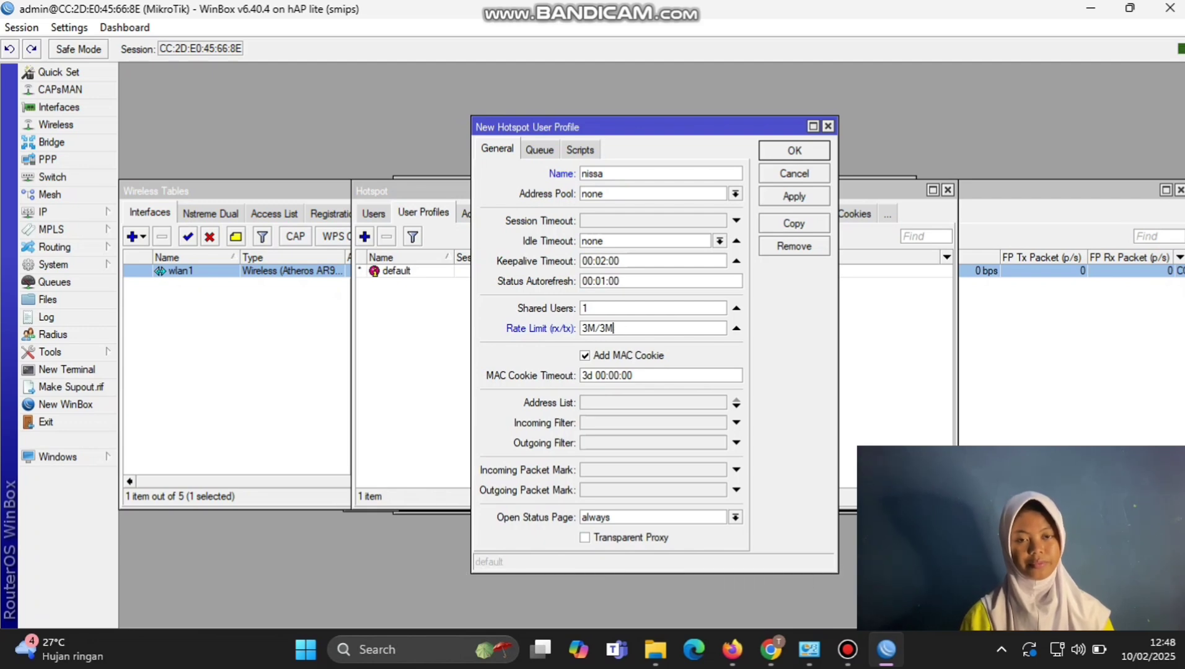
pyautogui.click(793, 196)
pyautogui.click(793, 150)
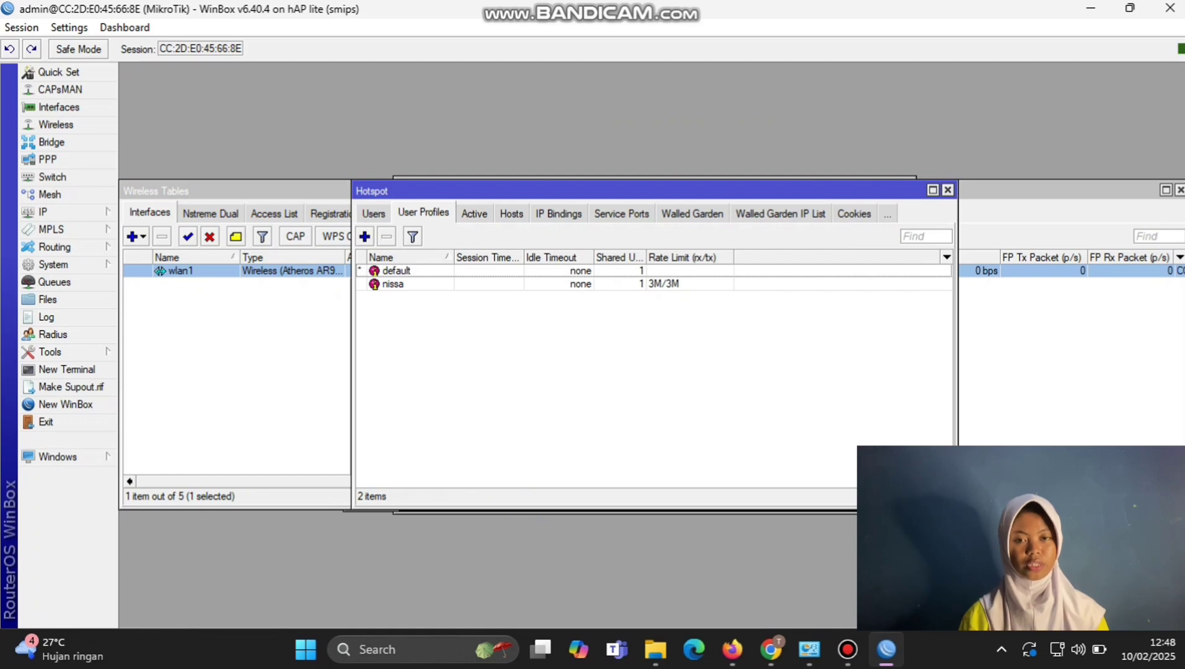
# Step: Start a new hotspot user assigned to server hotspot1
pyautogui.click(374, 214)
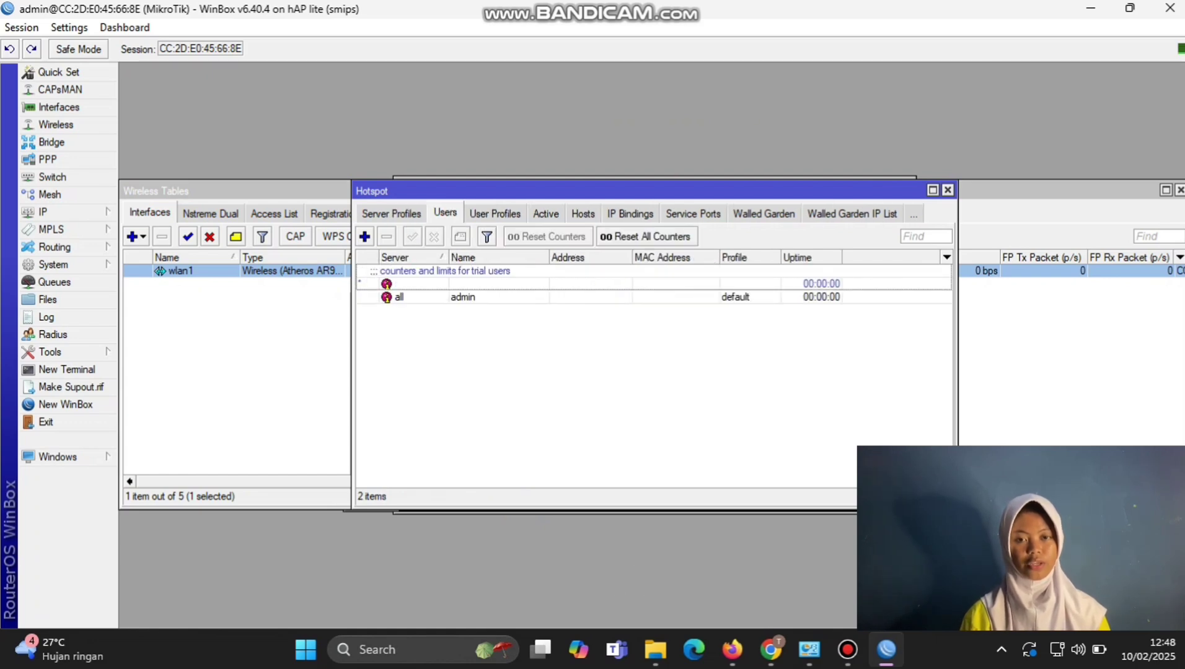
pyautogui.click(365, 236)
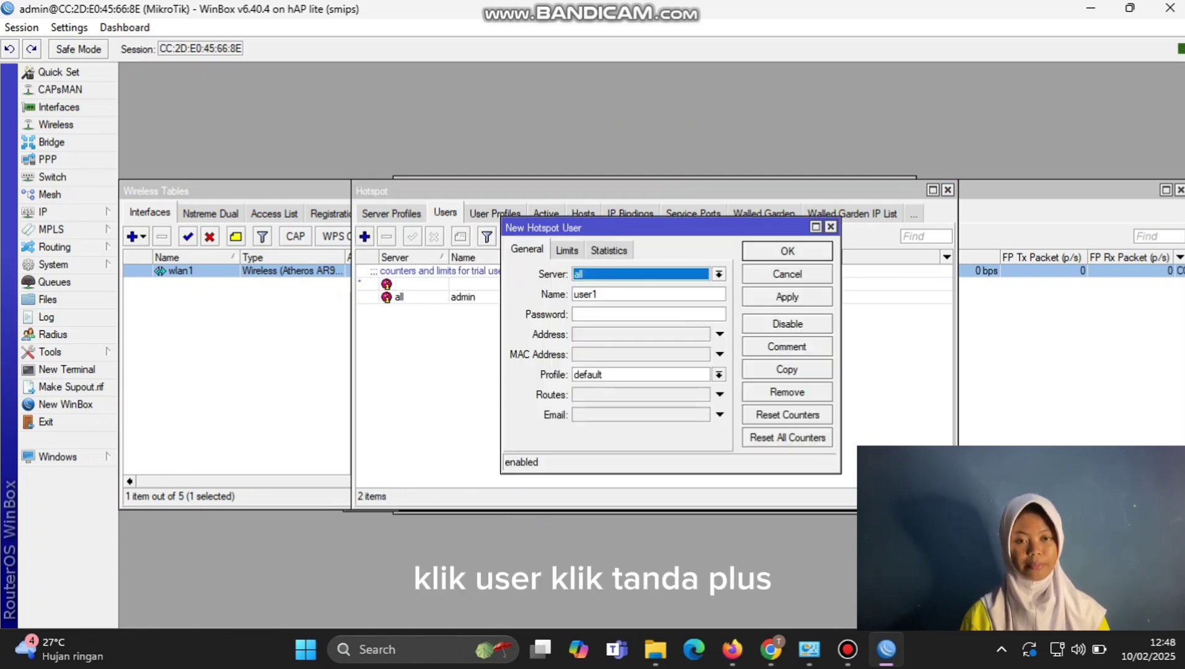
pyautogui.click(719, 274)
pyautogui.click(657, 300)
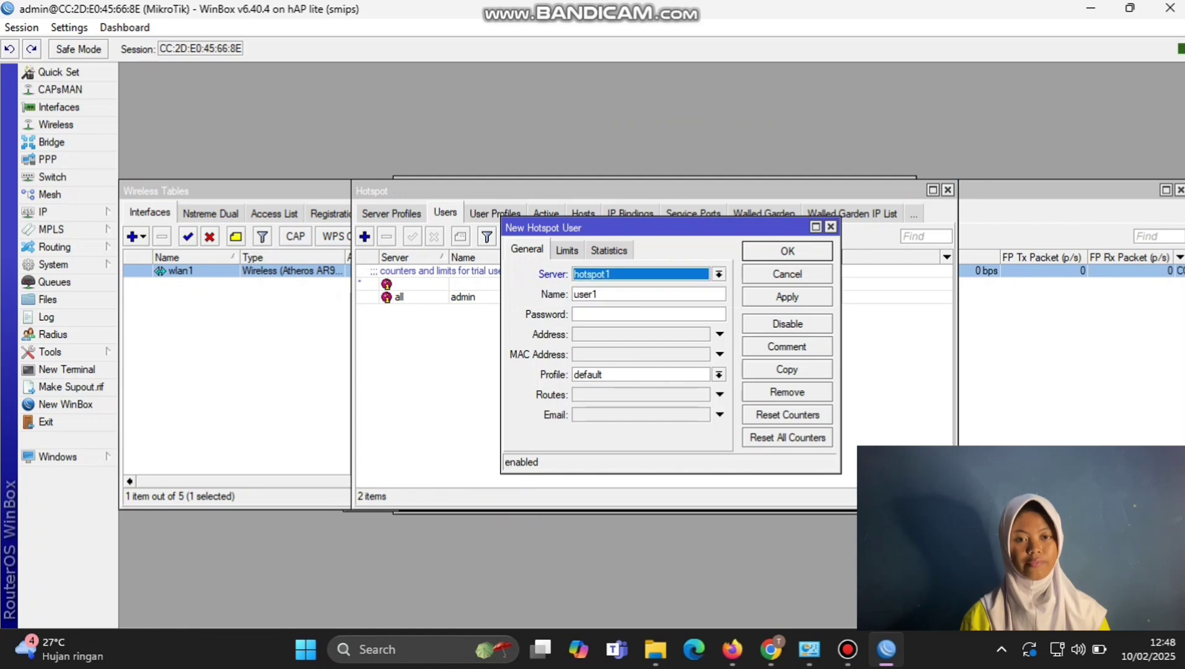
pyautogui.click(599, 295)
pyautogui.doubleClick(593, 294)
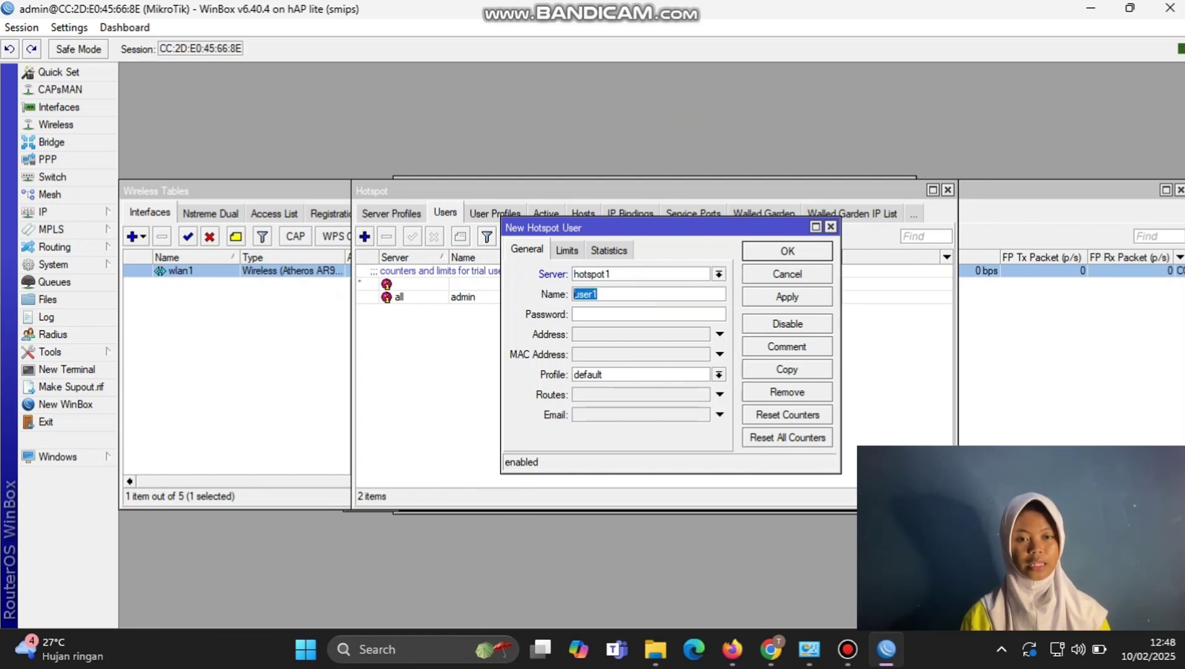
pyautogui.click(719, 375)
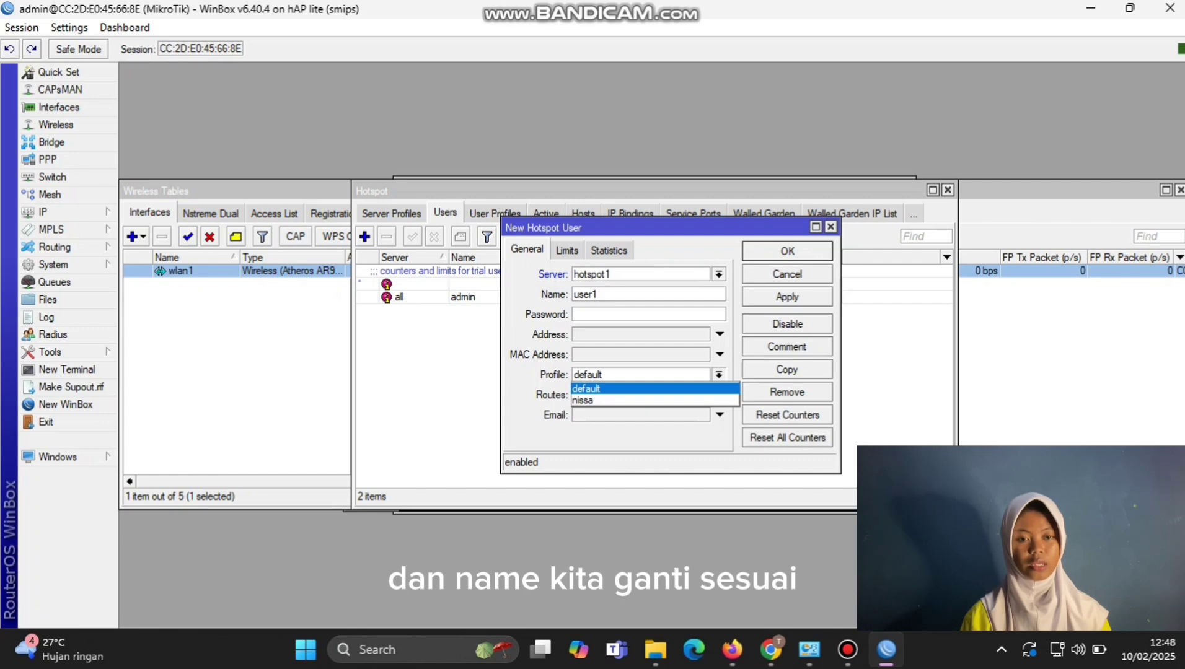
pyautogui.click(593, 389)
# Step: Enter the user's name and password, assign the new 3M/3M profile, and save
pyautogui.doubleClick(585, 294)
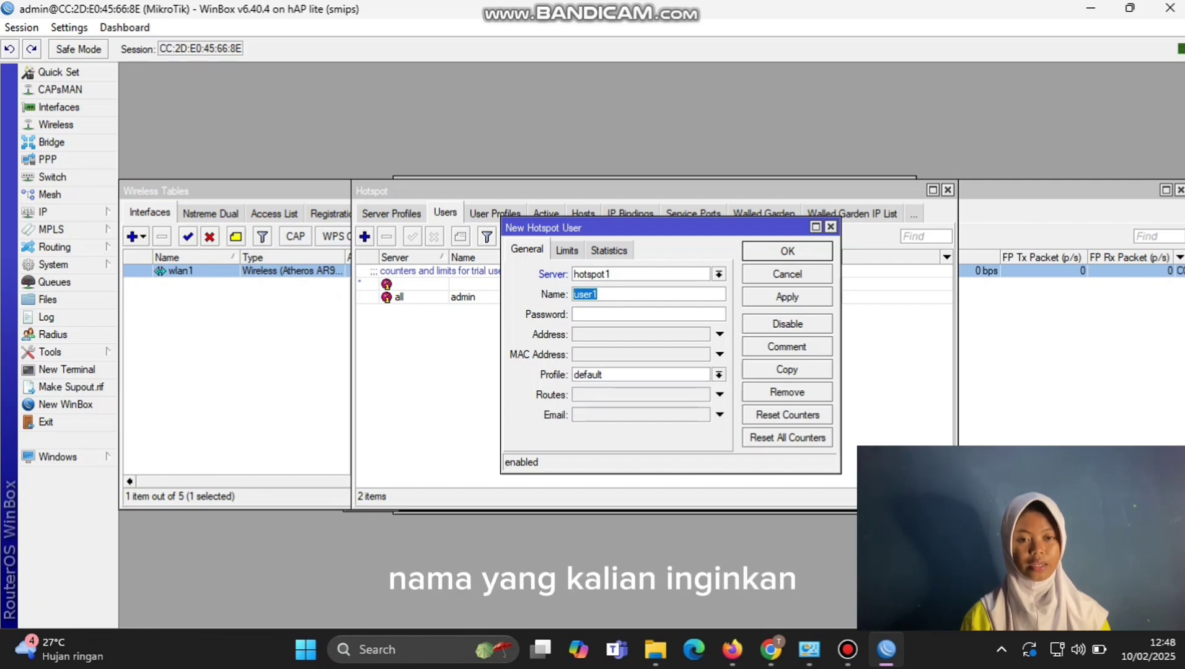
pyautogui.write('Nis')
pyautogui.press('BackSpace')
pyautogui.press('BackSpace')
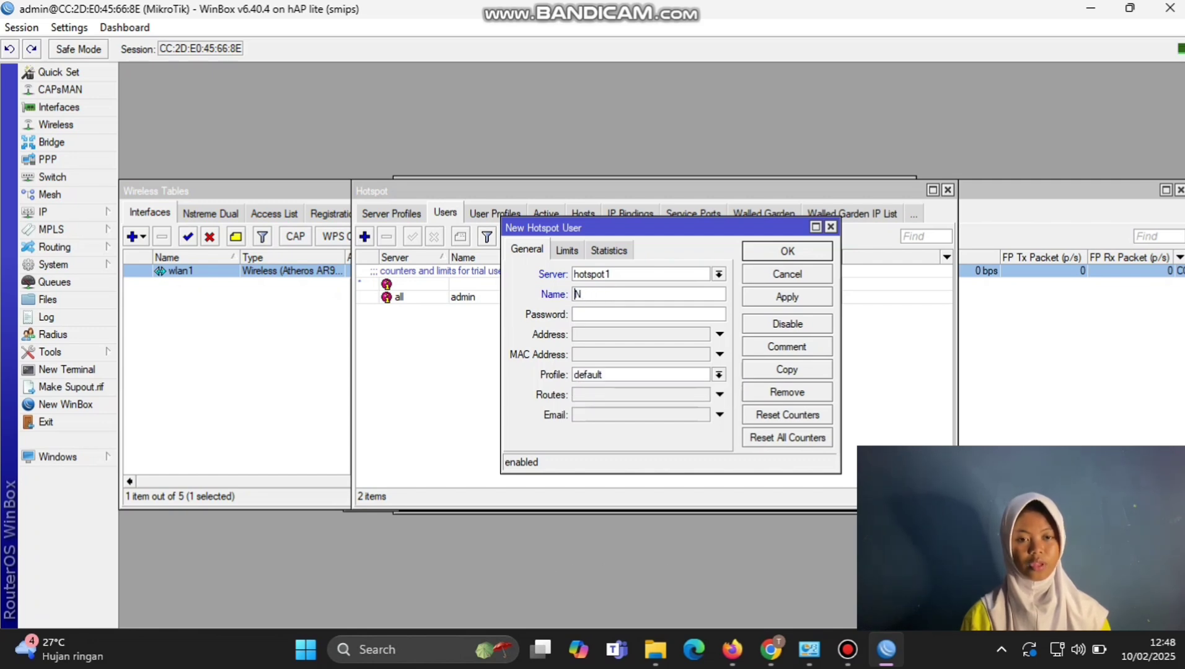
pyautogui.press('BackSpace')
pyautogui.write('nisa')
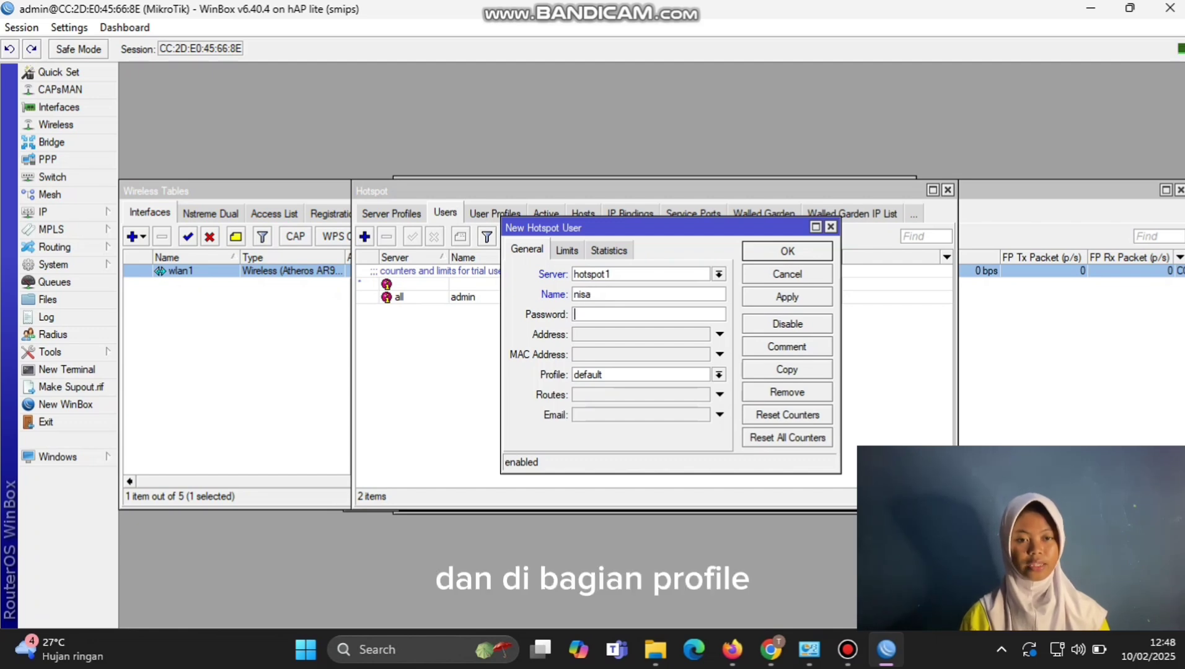
pyautogui.press('Tab')
pyautogui.write('123')
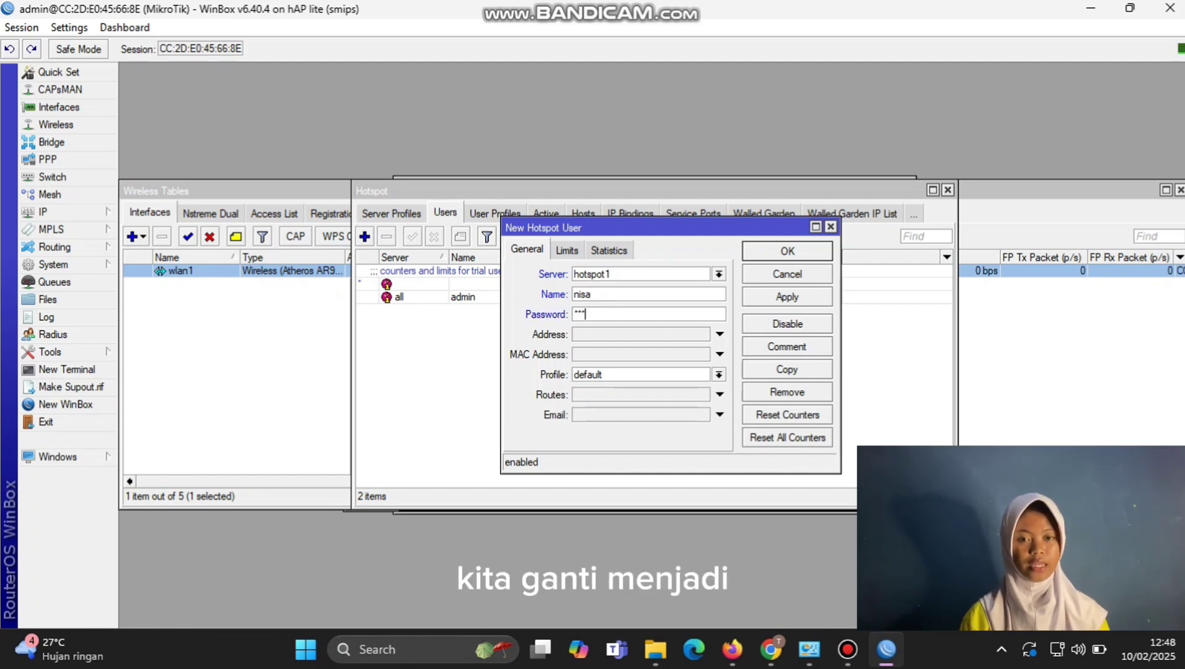
pyautogui.click(718, 375)
pyautogui.press('Return')
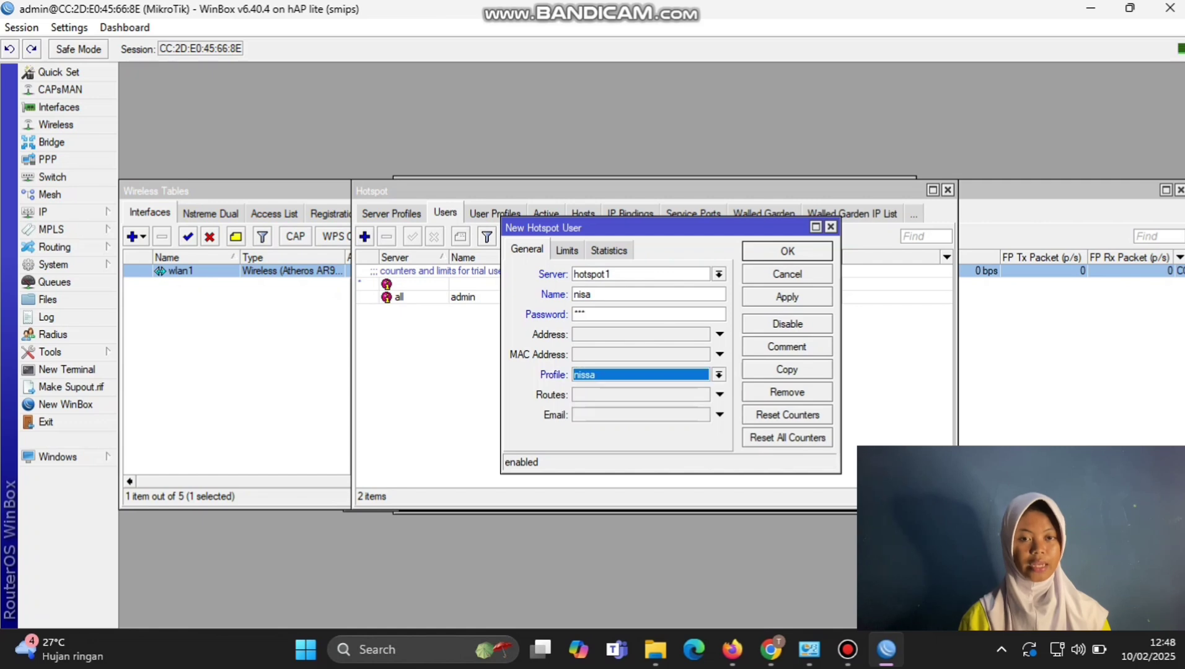
pyautogui.click(787, 297)
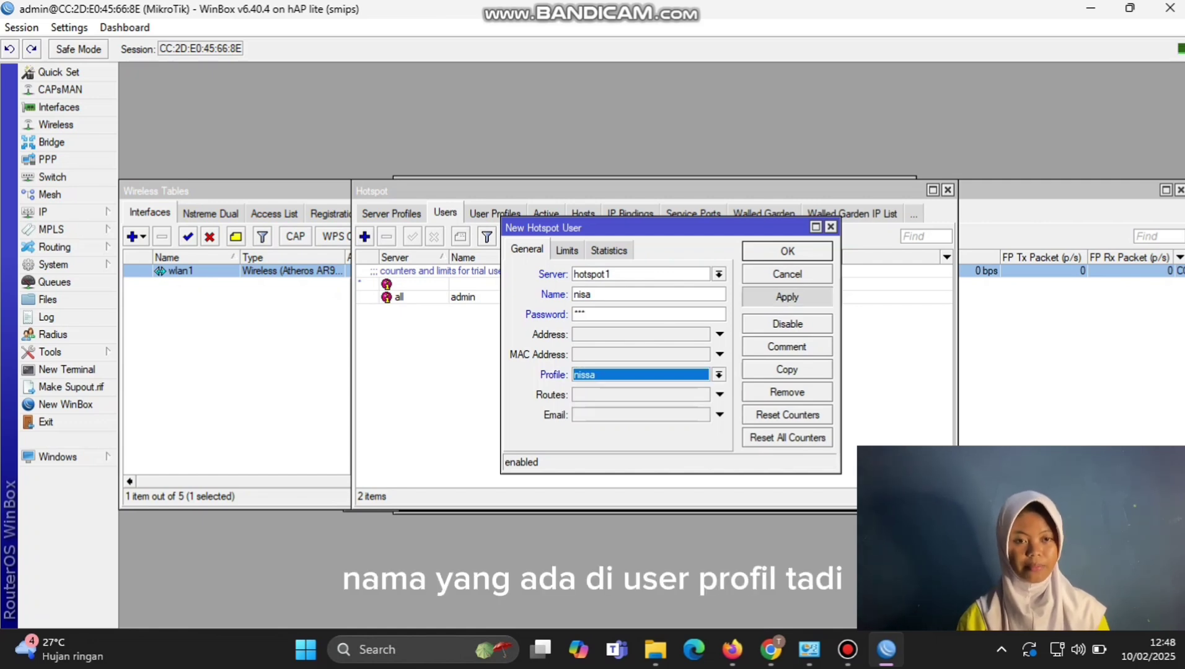
pyautogui.click(787, 251)
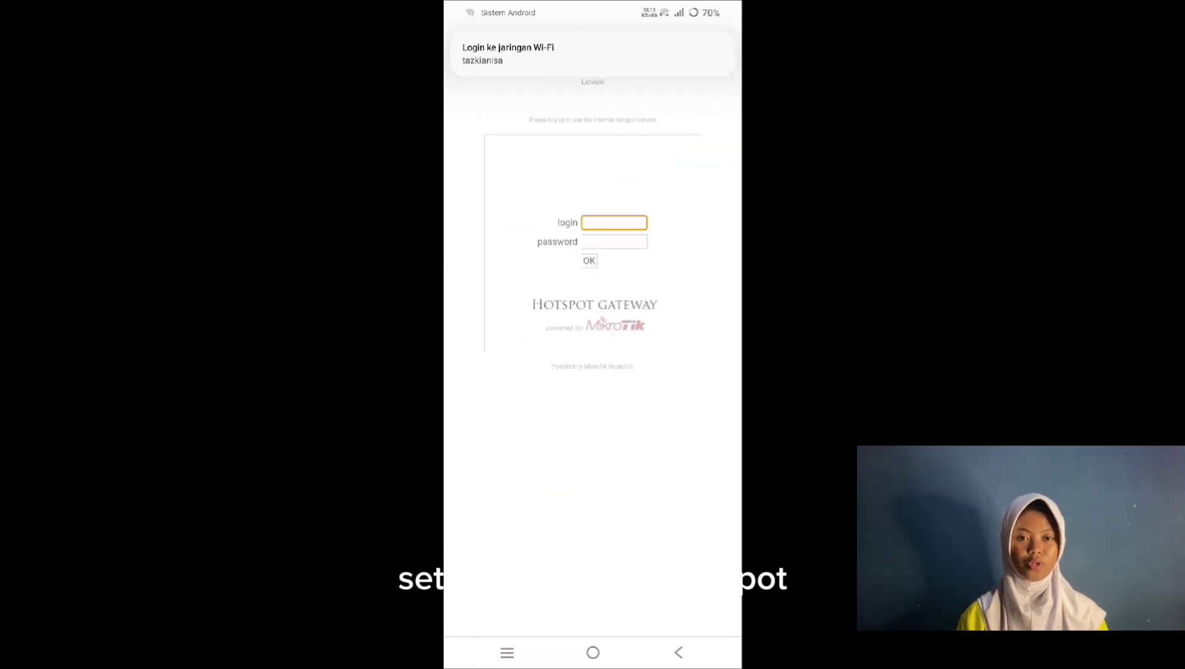
# Step: Sign in on the phone's Hotspot Gateway page with the new user's credentials
pyautogui.write('ni')
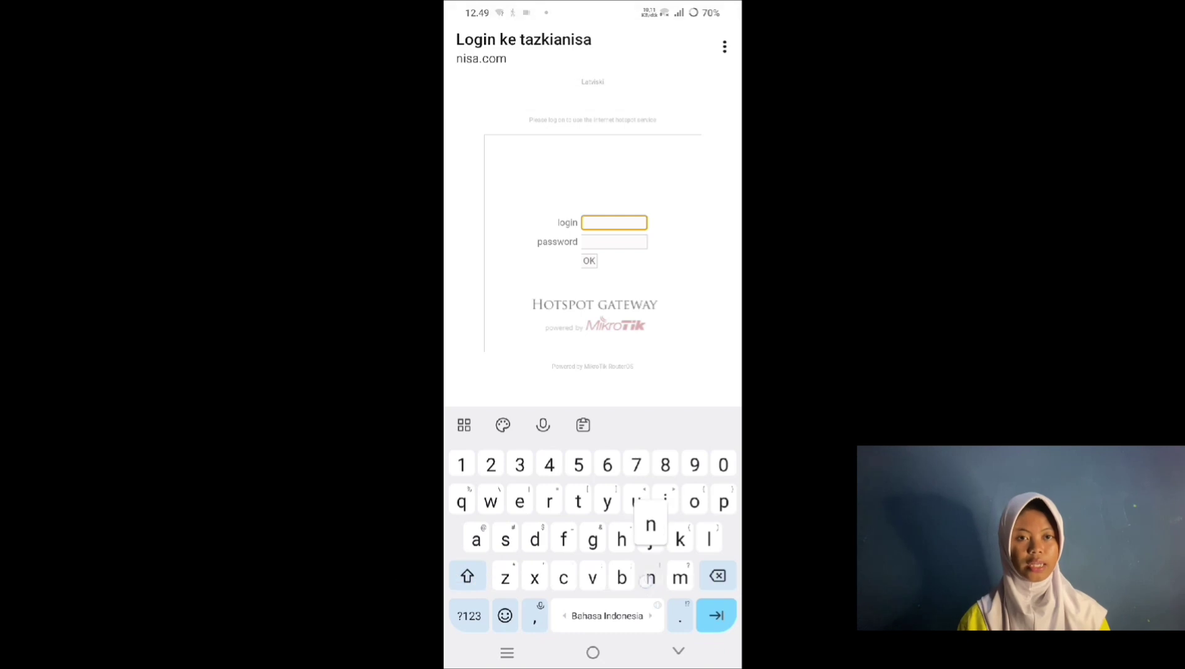
pyautogui.write('sa')
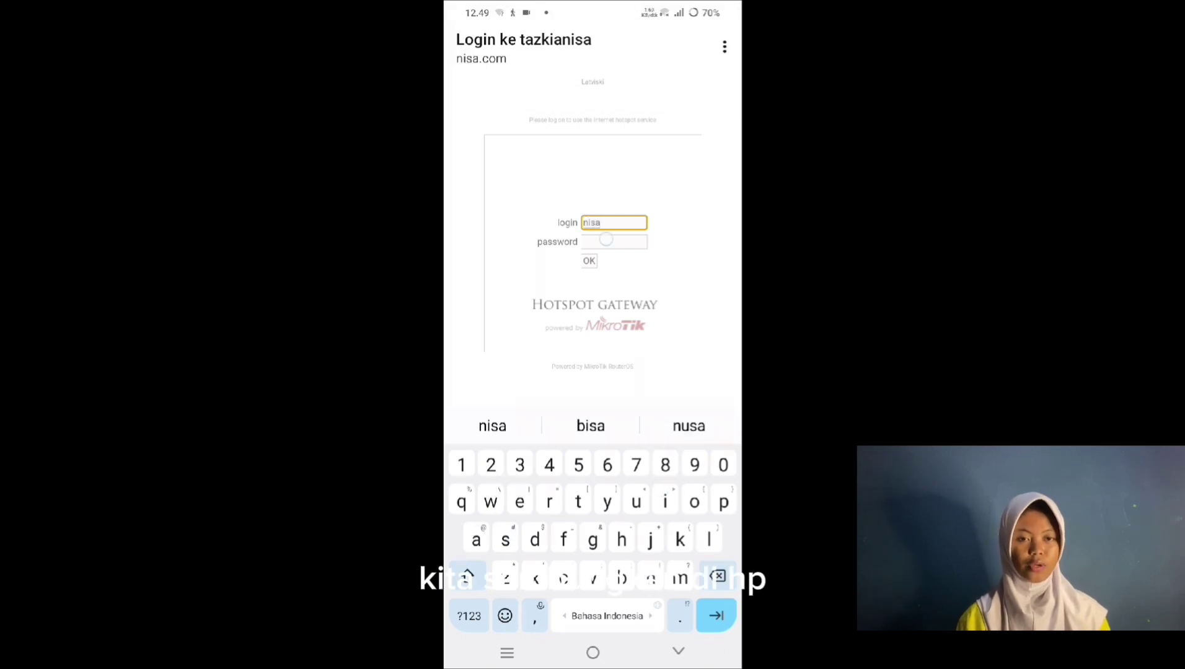
pyautogui.click(588, 260)
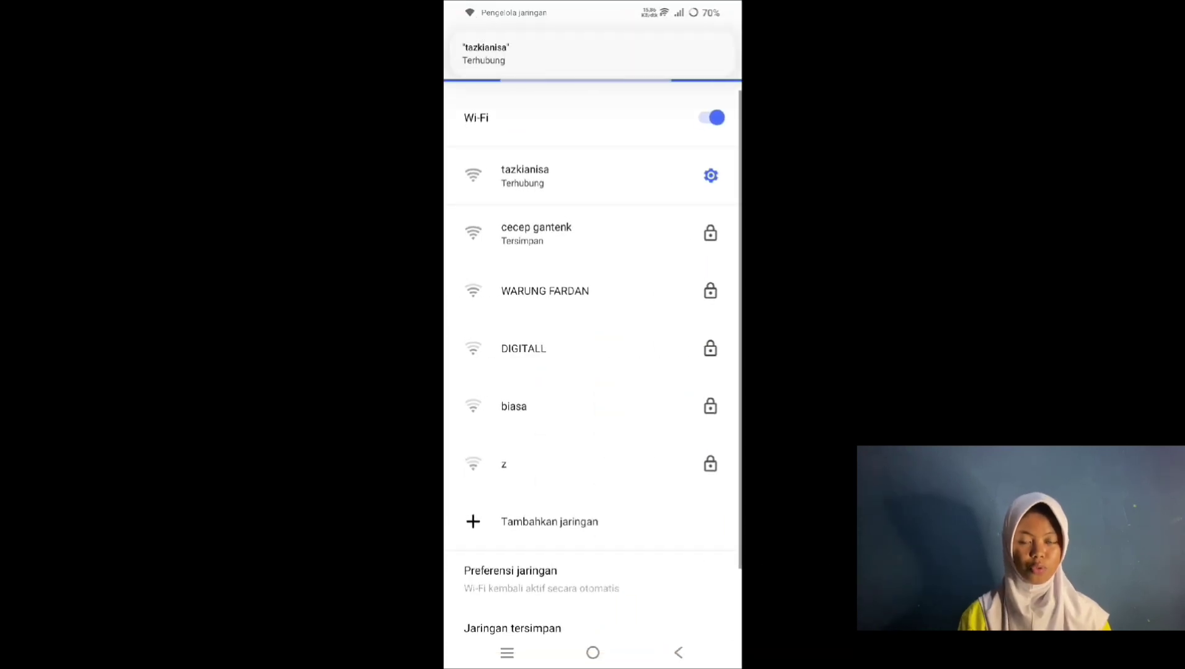
pyautogui.click(592, 652)
# Step: Run speedtest.net on the phone, measuring 2.83 Mbps download with 10 ms ping
pyautogui.click(485, 85)
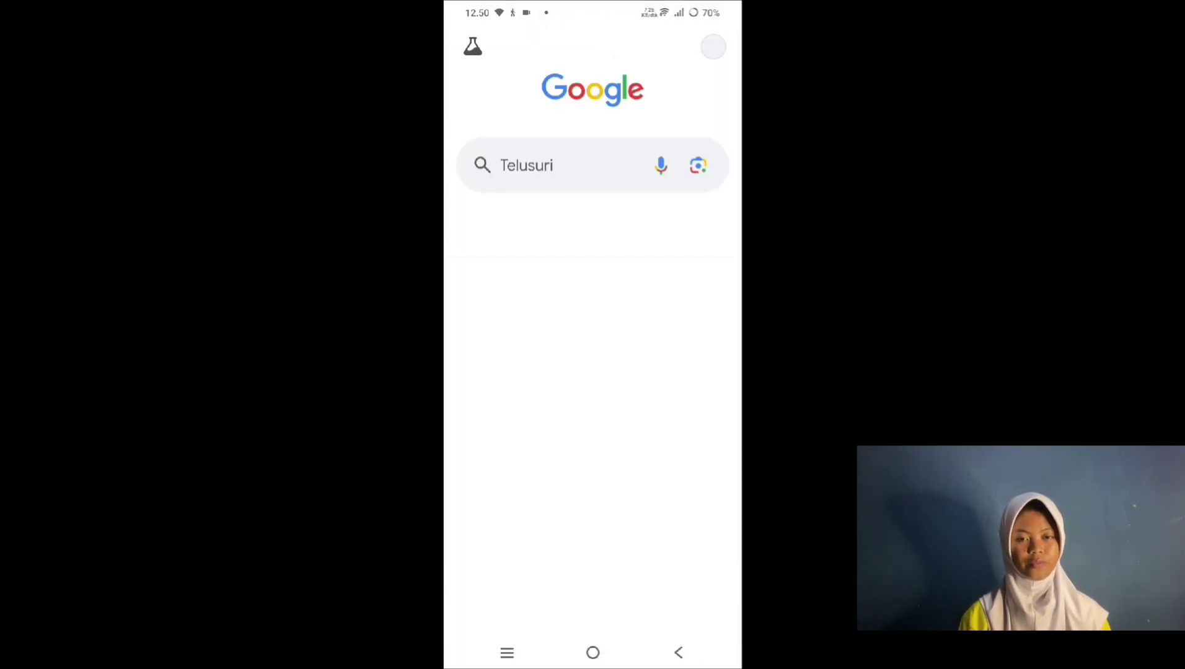
pyautogui.click(558, 165)
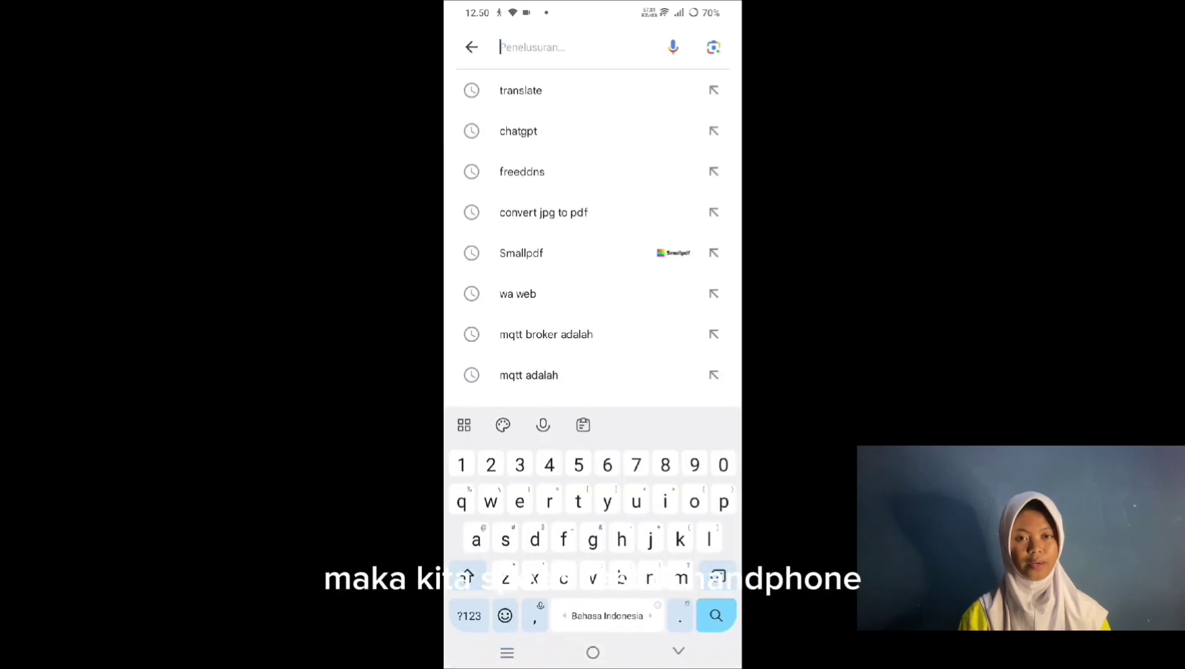
pyautogui.write('sp')
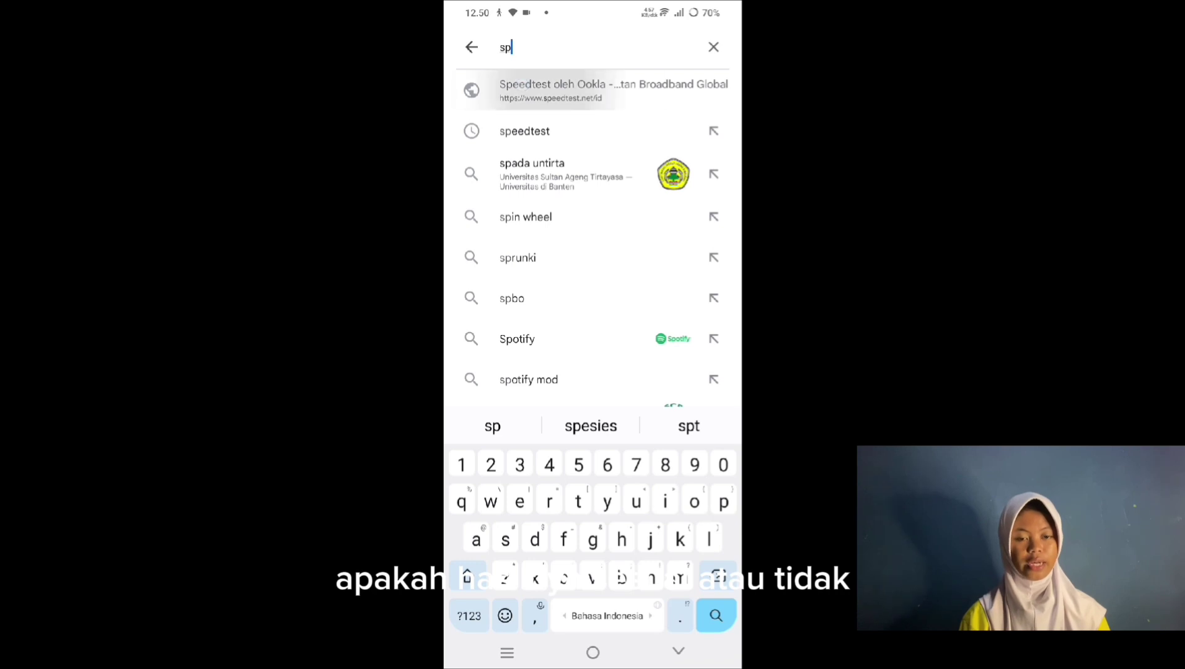
pyautogui.click(595, 90)
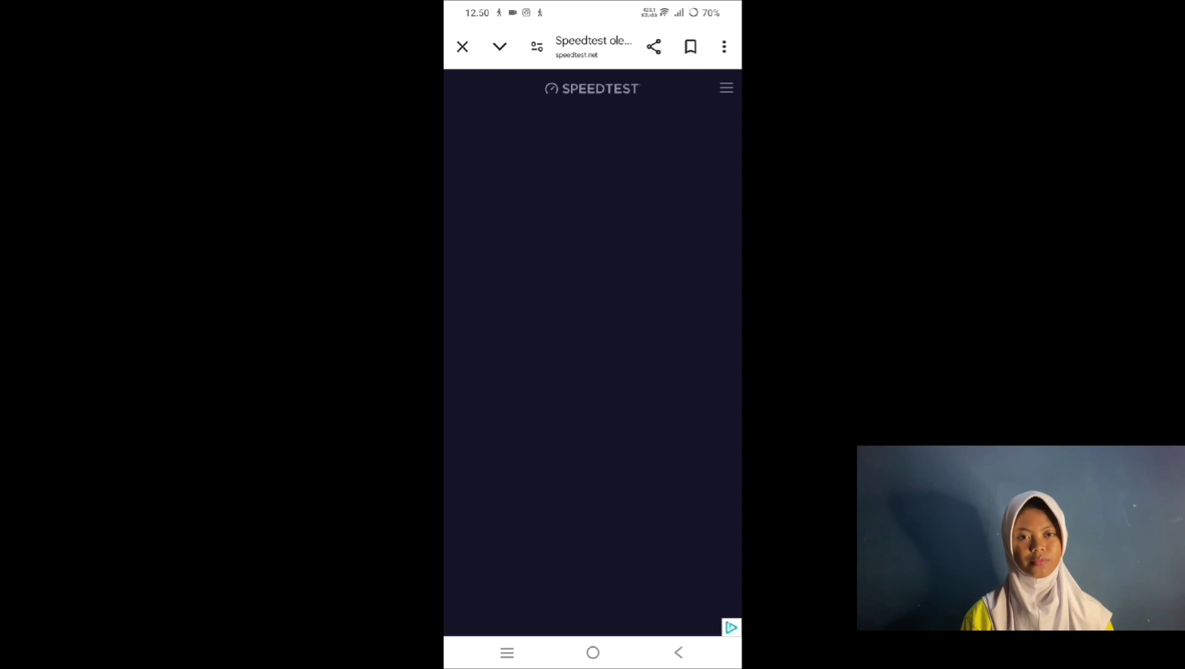
pyautogui.click(592, 349)
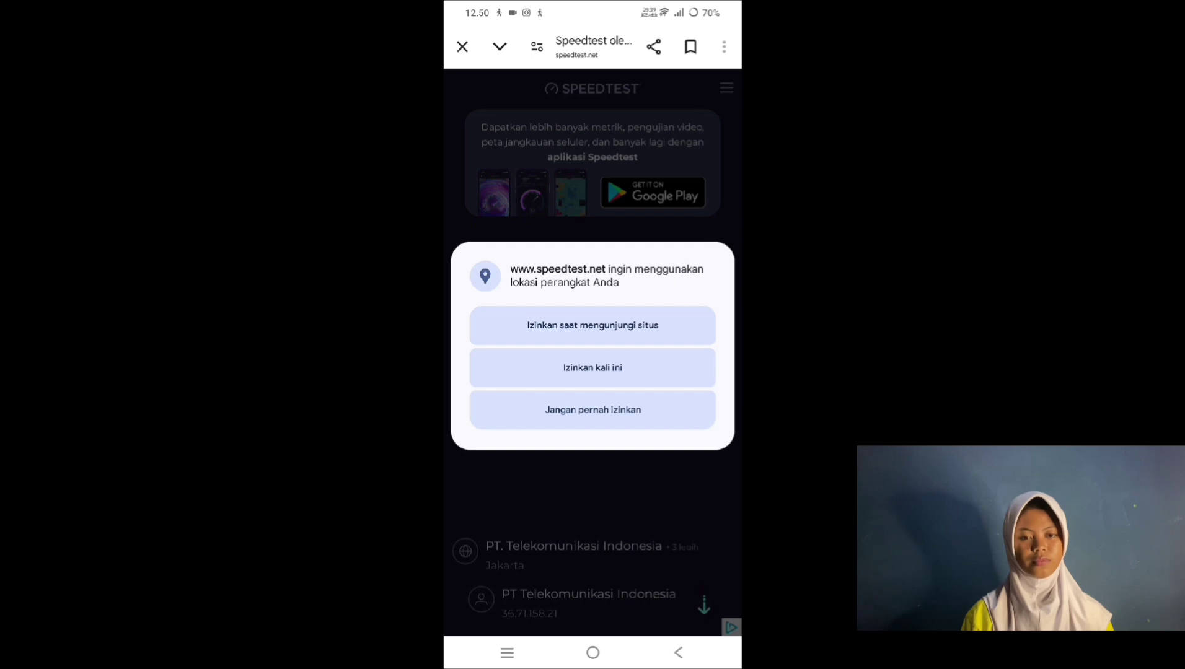
pyautogui.click(592, 325)
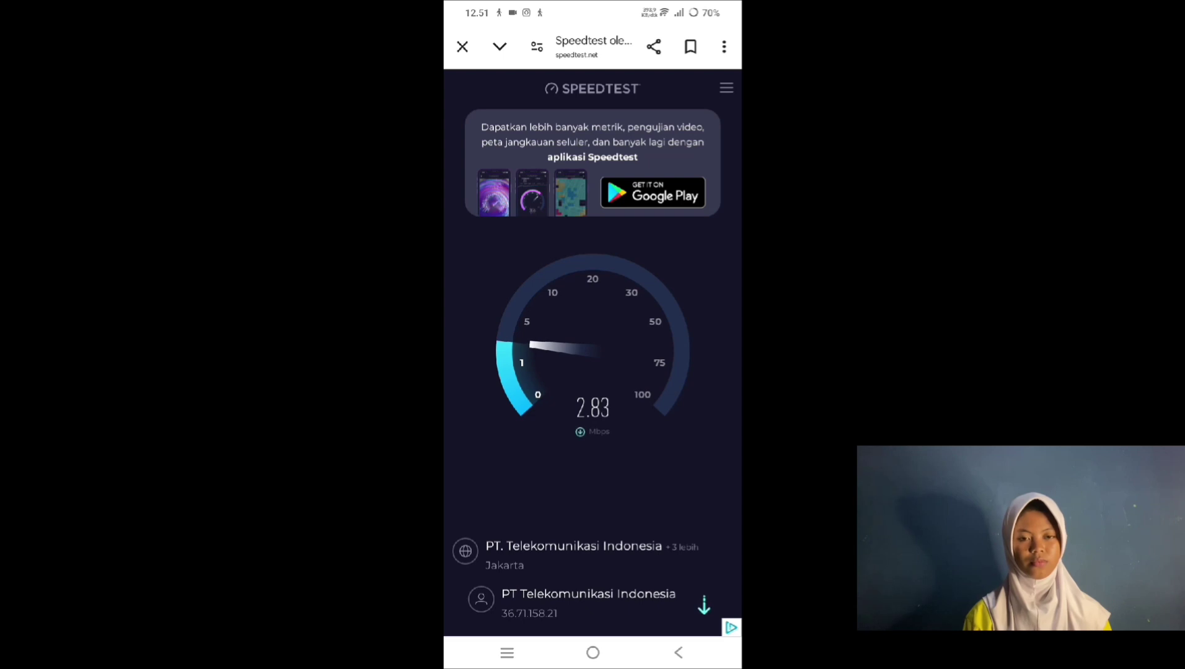
pyautogui.moveTo(602, 176); pyautogui.dragTo(607, 230)
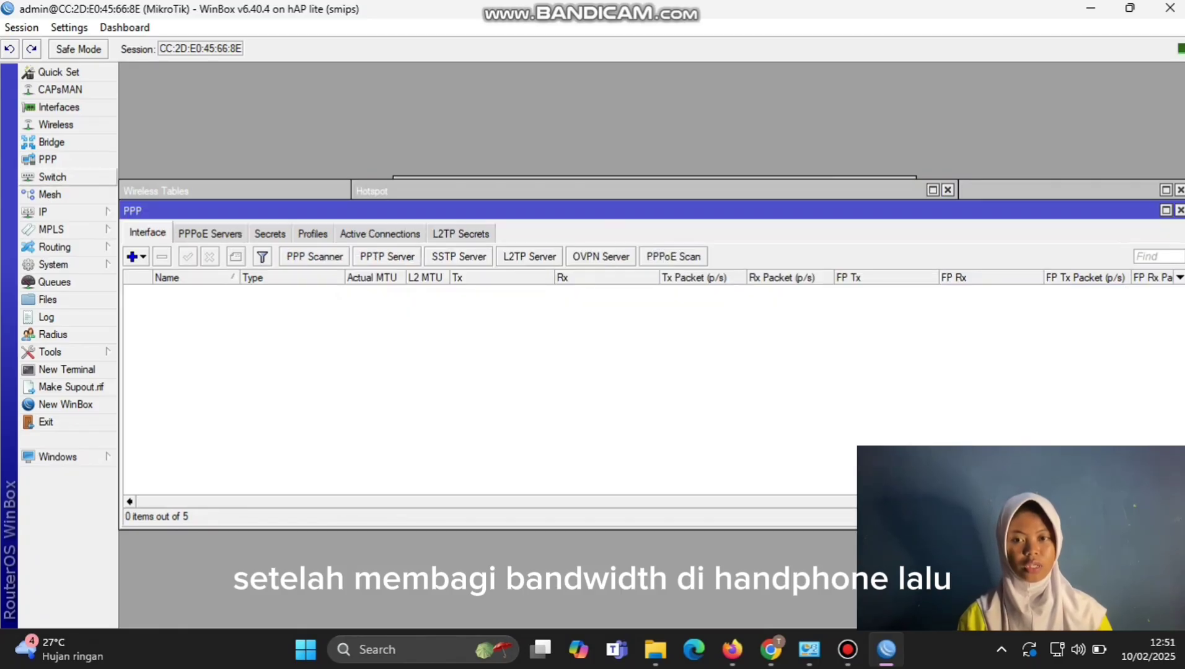
# Step: Create OVPN client ovpn-out1 to id-48.hostddns.us port 1194 with the tunnel account's user and password
pyautogui.click(133, 255)
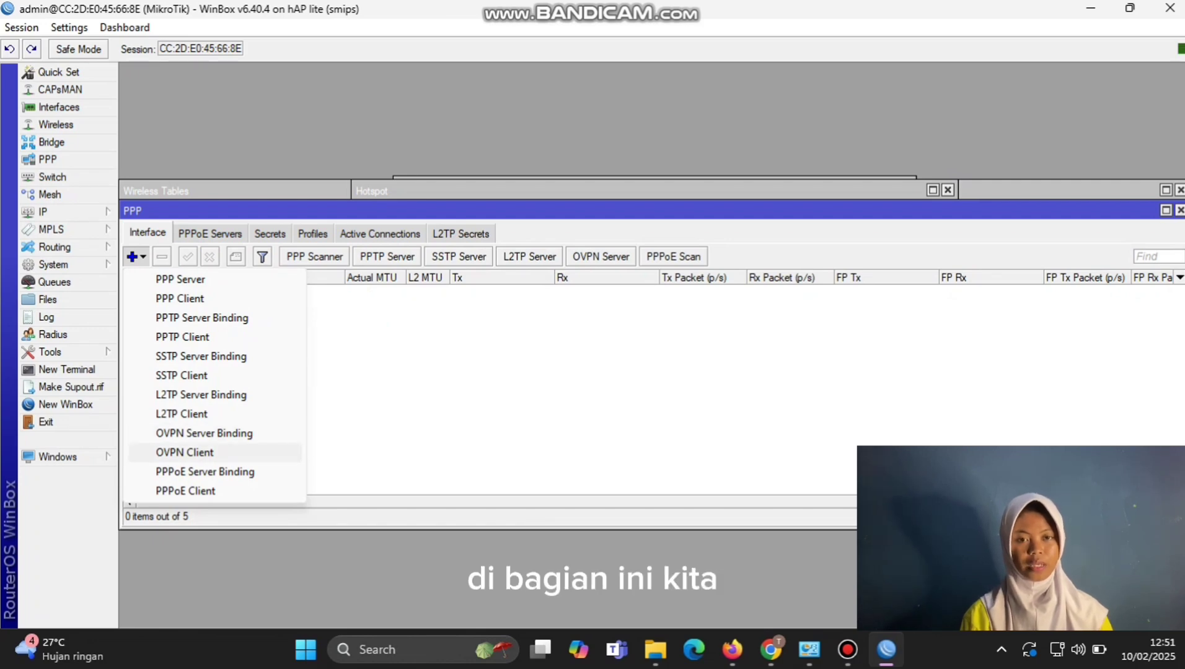
pyautogui.click(185, 452)
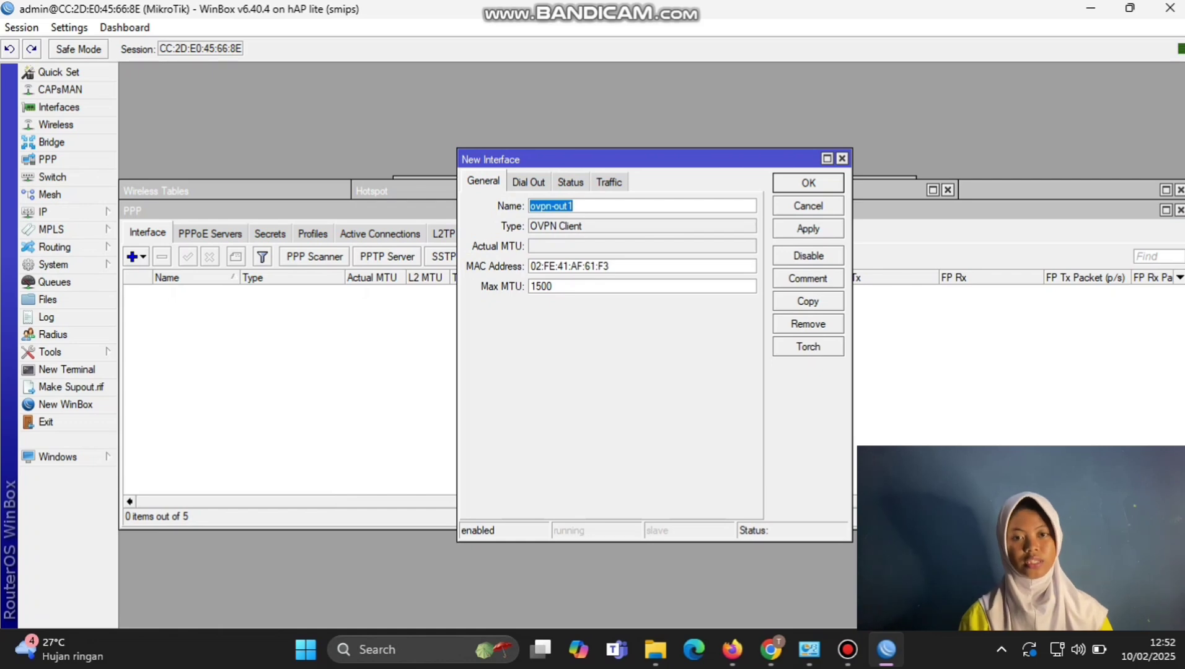
pyautogui.click(528, 181)
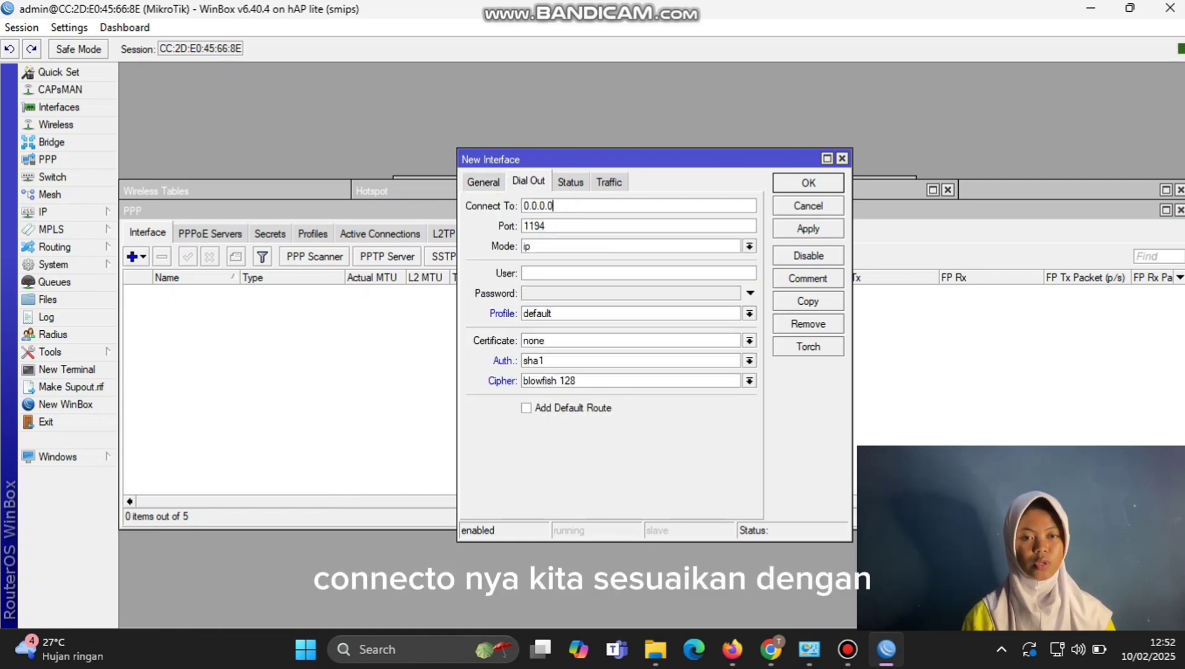
pyautogui.write('id-48.hostddns.us')
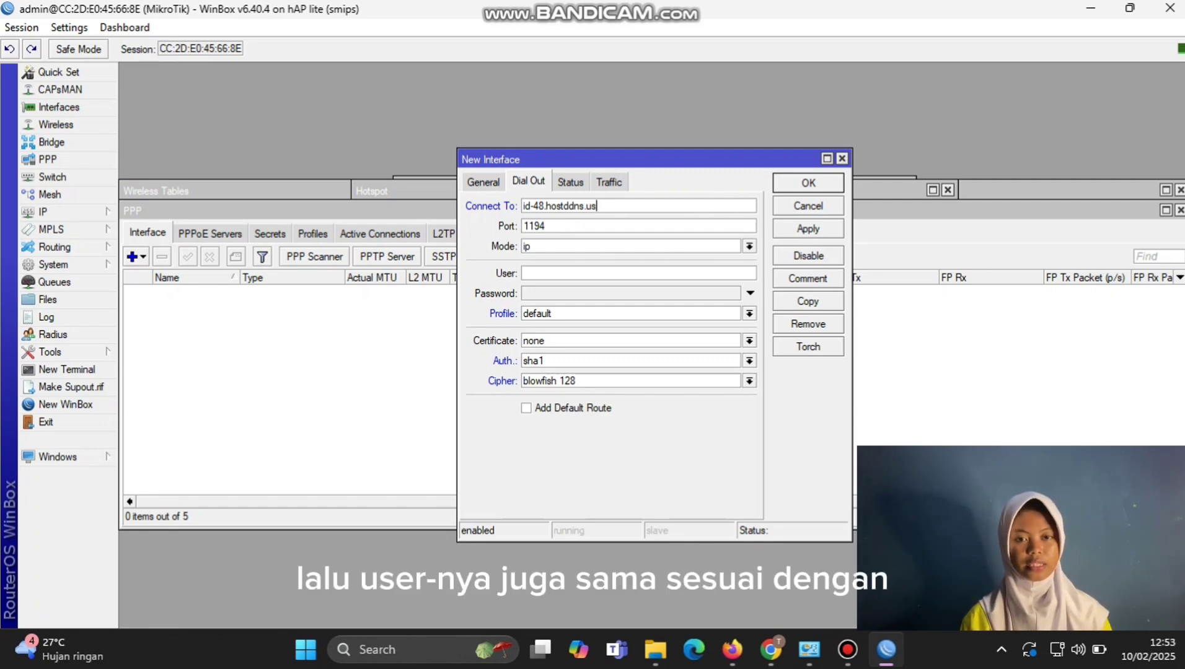
pyautogui.click(524, 274)
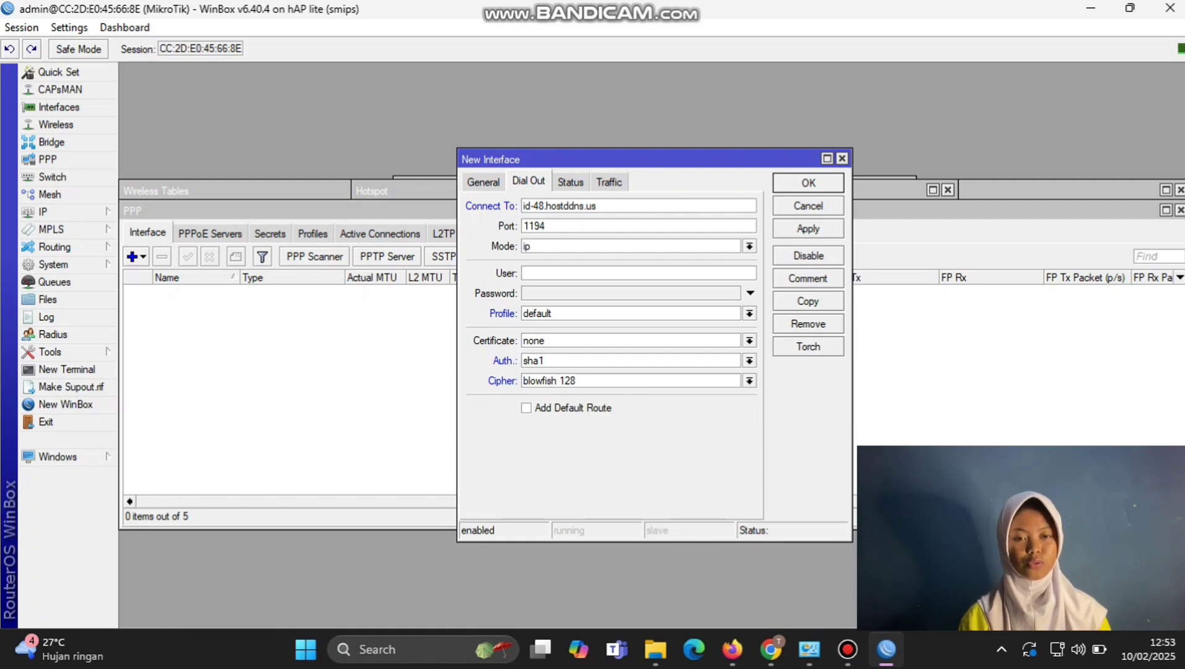
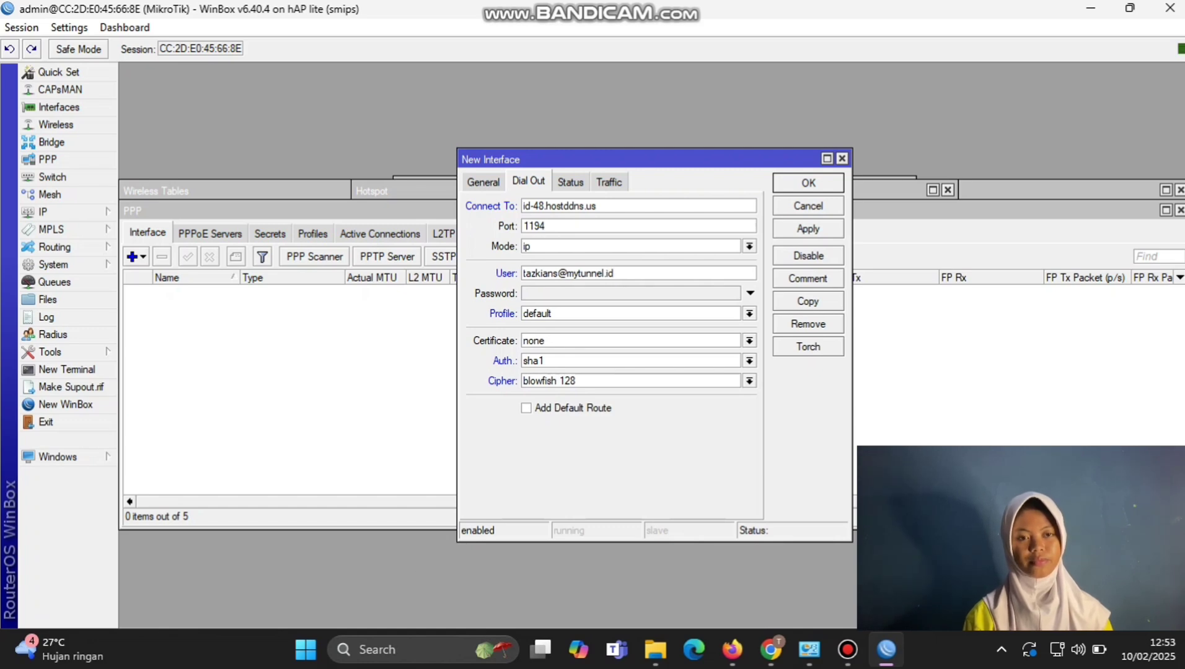
pyautogui.press('Tab')
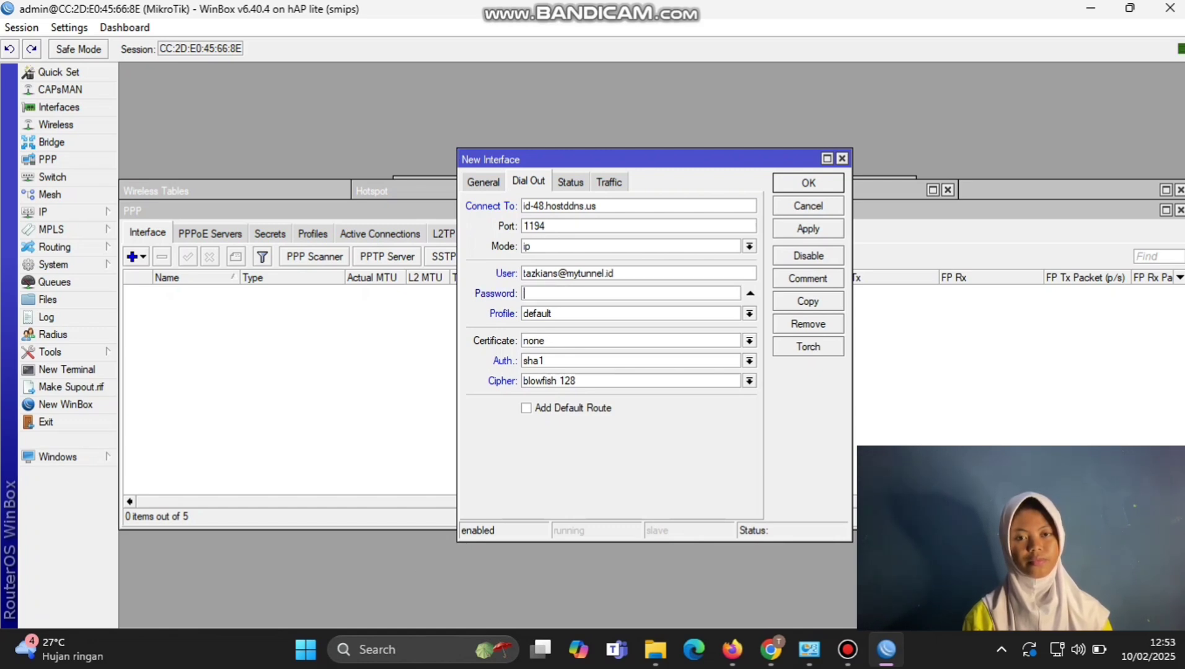
pyautogui.write('*****')
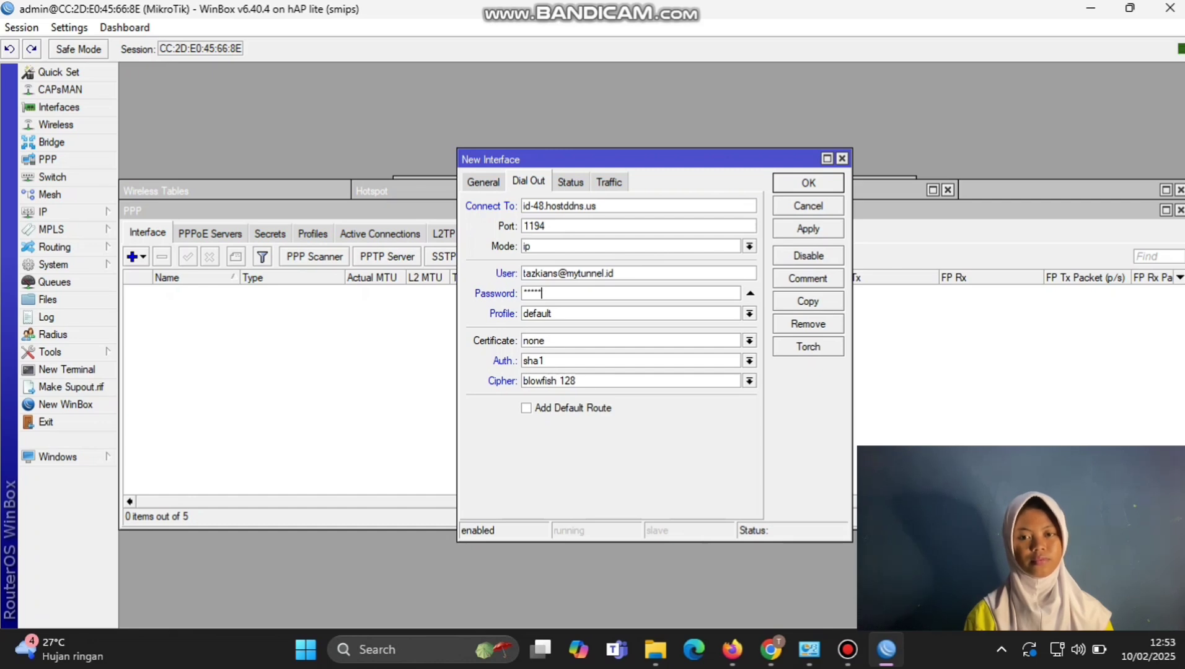
pyautogui.click(807, 229)
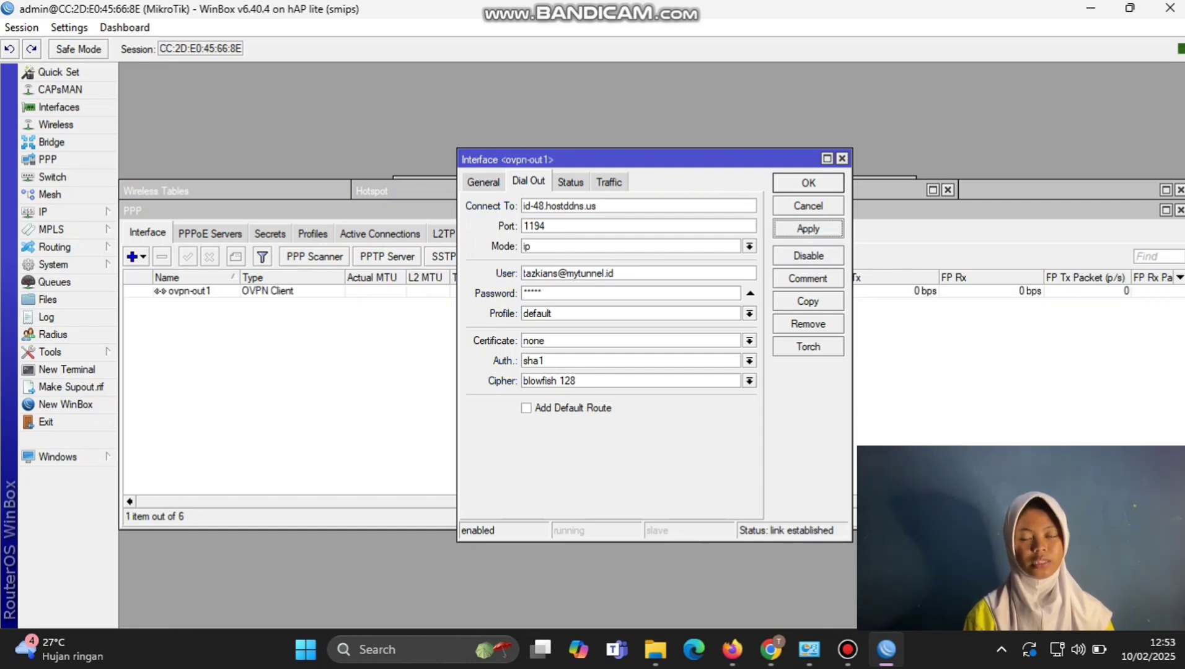
pyautogui.press('Return')
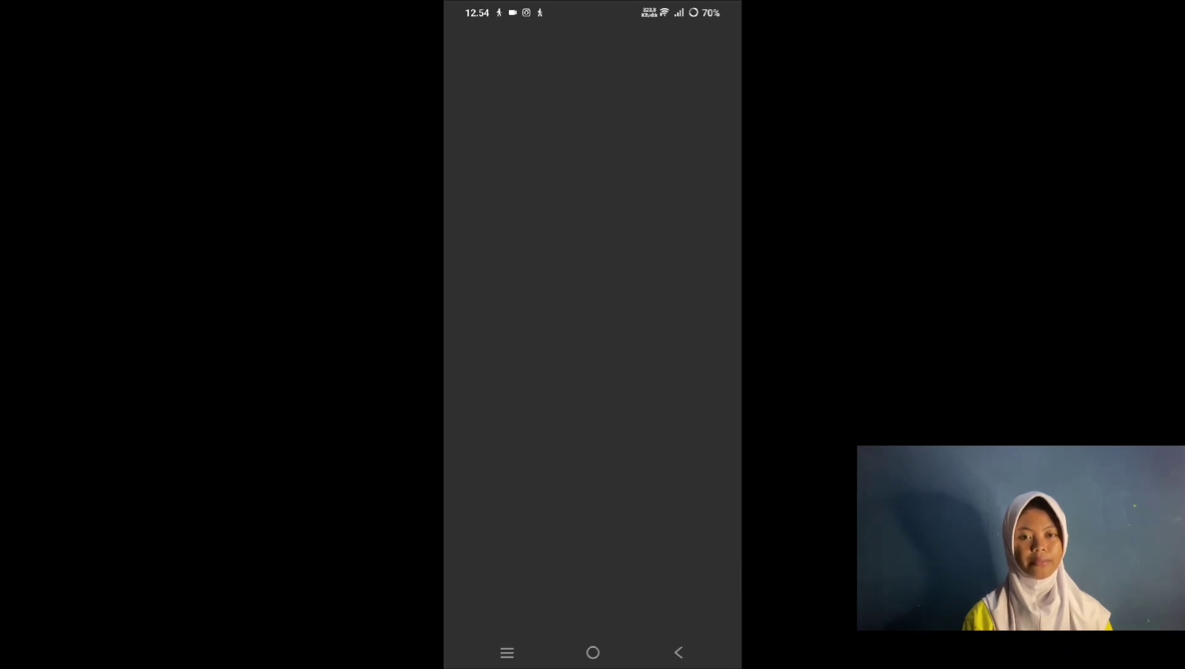
# Step: Accept the MikroTik app's prompts and connect it to the hAP lite router
pyautogui.click(678, 332)
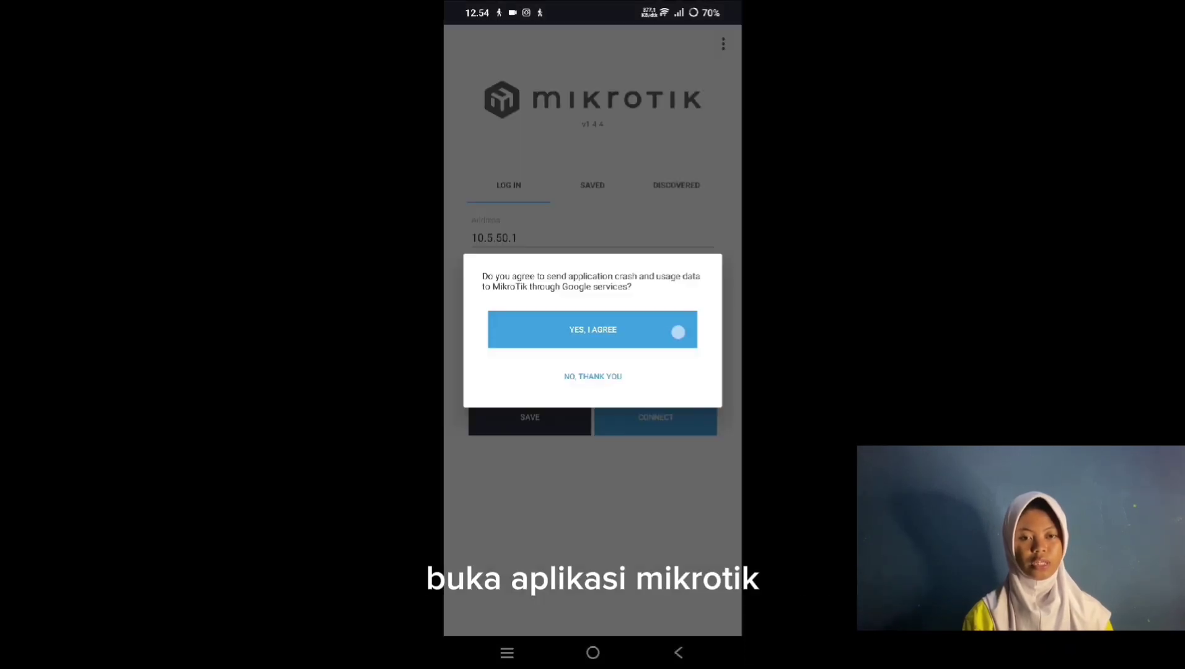
pyautogui.click(663, 421)
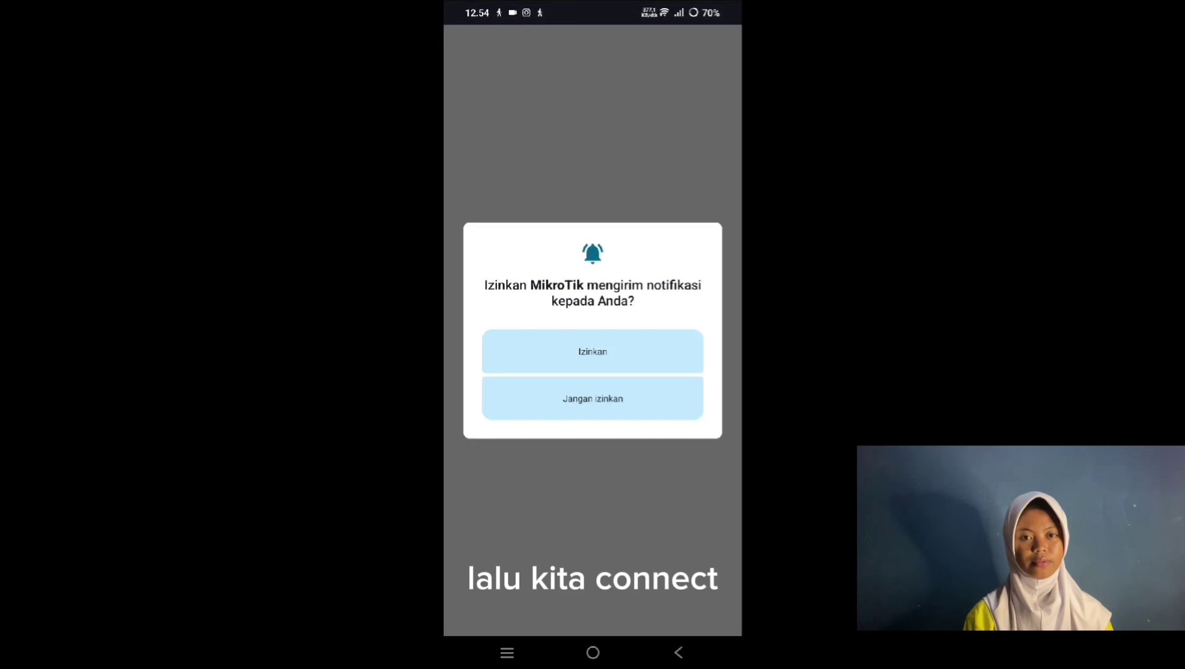
pyautogui.click(681, 354)
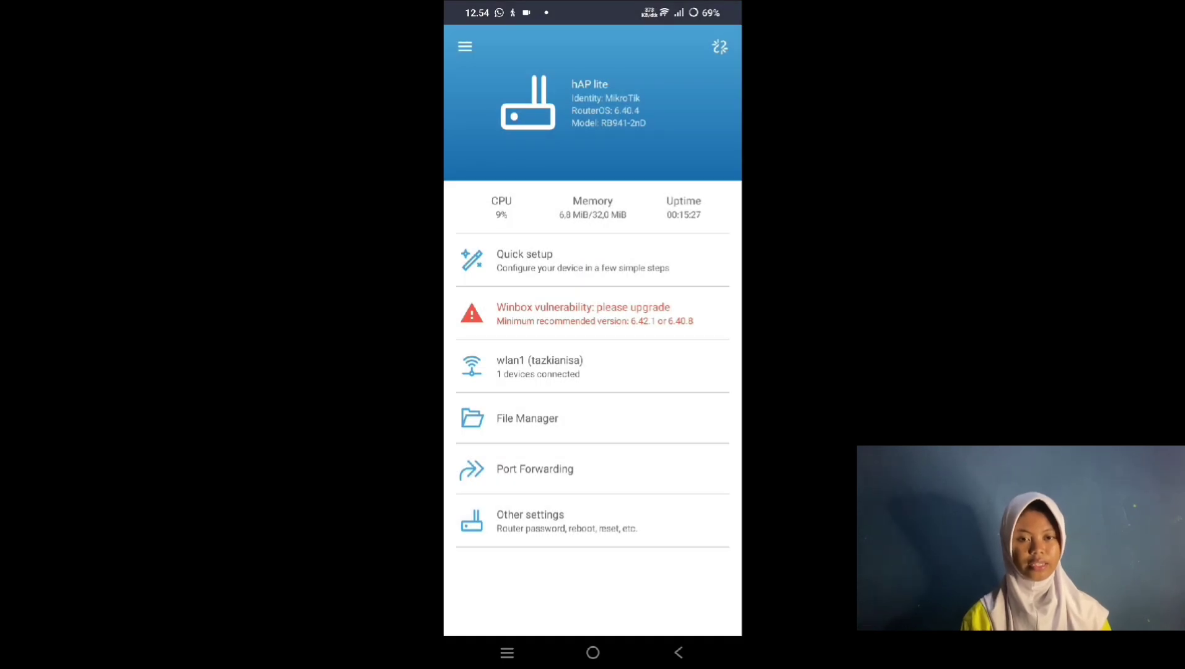
pyautogui.click(464, 46)
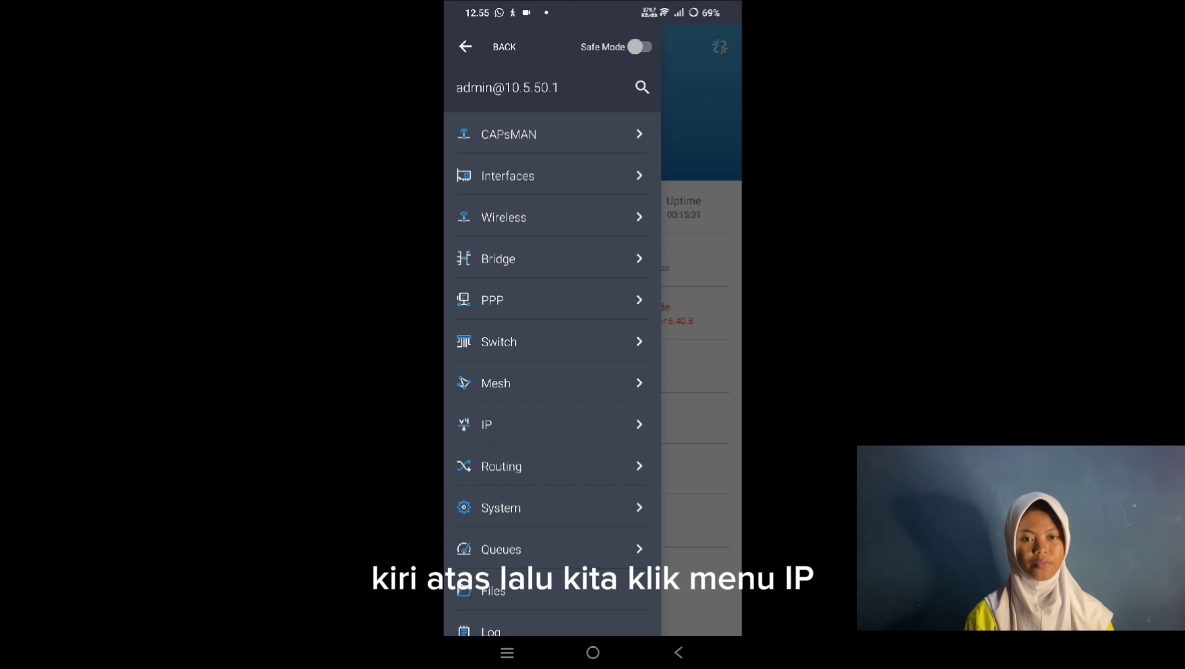
# Step: In the app's IP > Hotspot > Users list, start a new hotspot user
pyautogui.moveTo(614, 507); pyautogui.dragTo(601, 445)
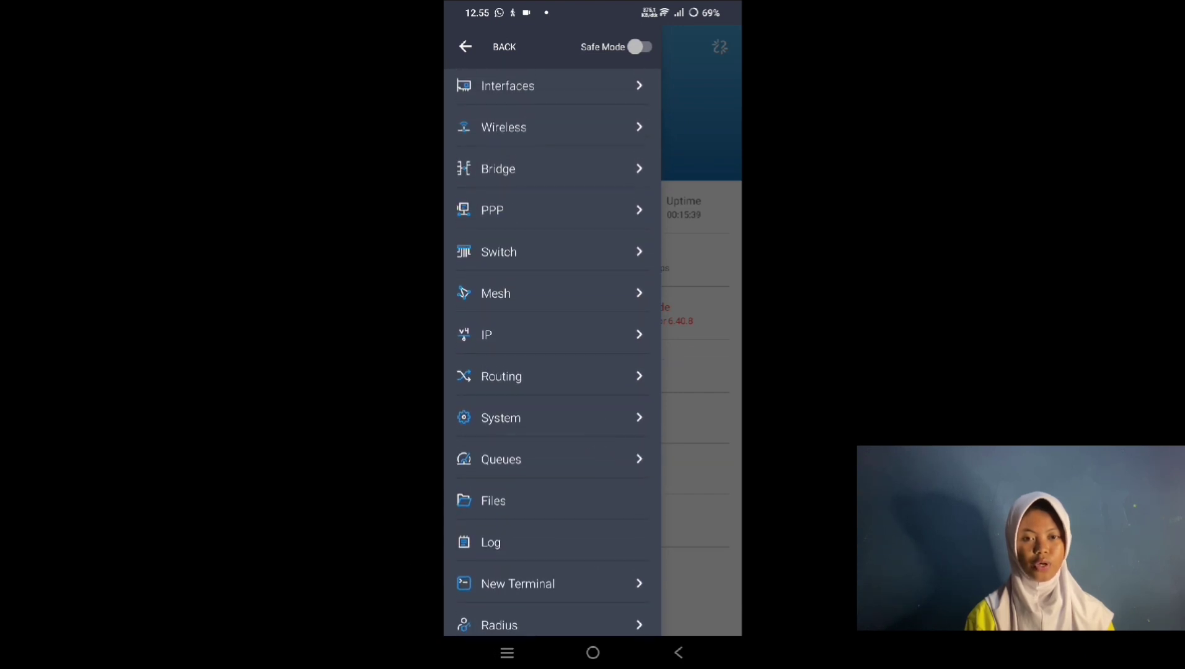
pyautogui.click(487, 335)
pyautogui.moveTo(593, 396); pyautogui.dragTo(616, 192)
pyautogui.click(458, 164)
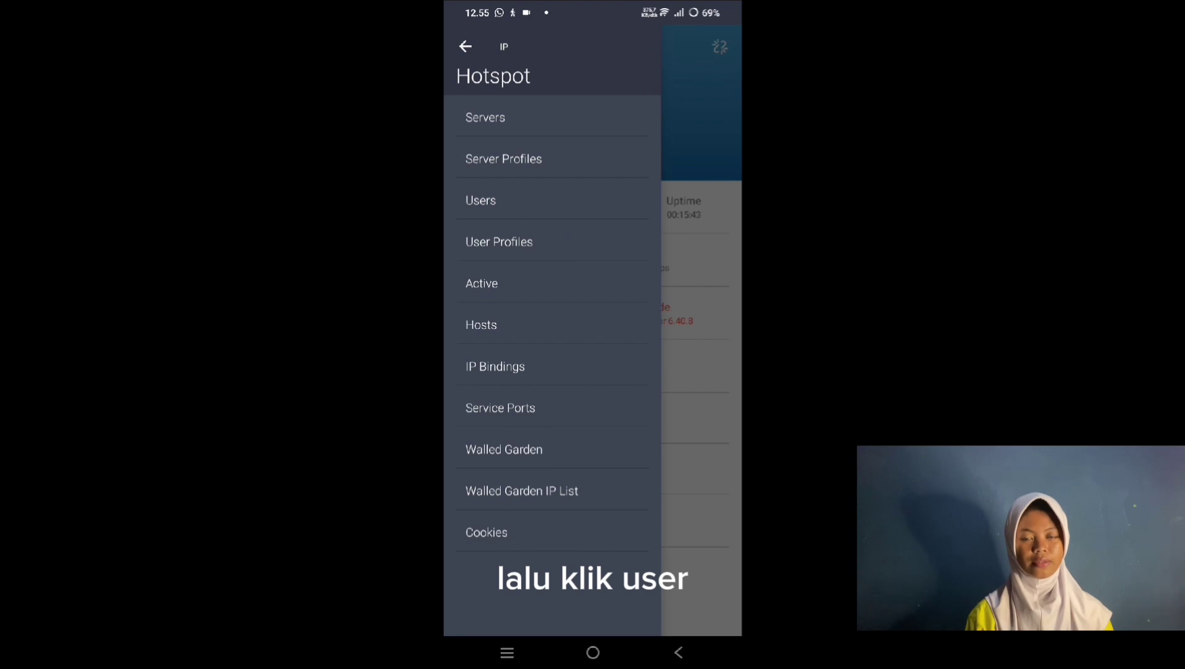
pyautogui.click(602, 192)
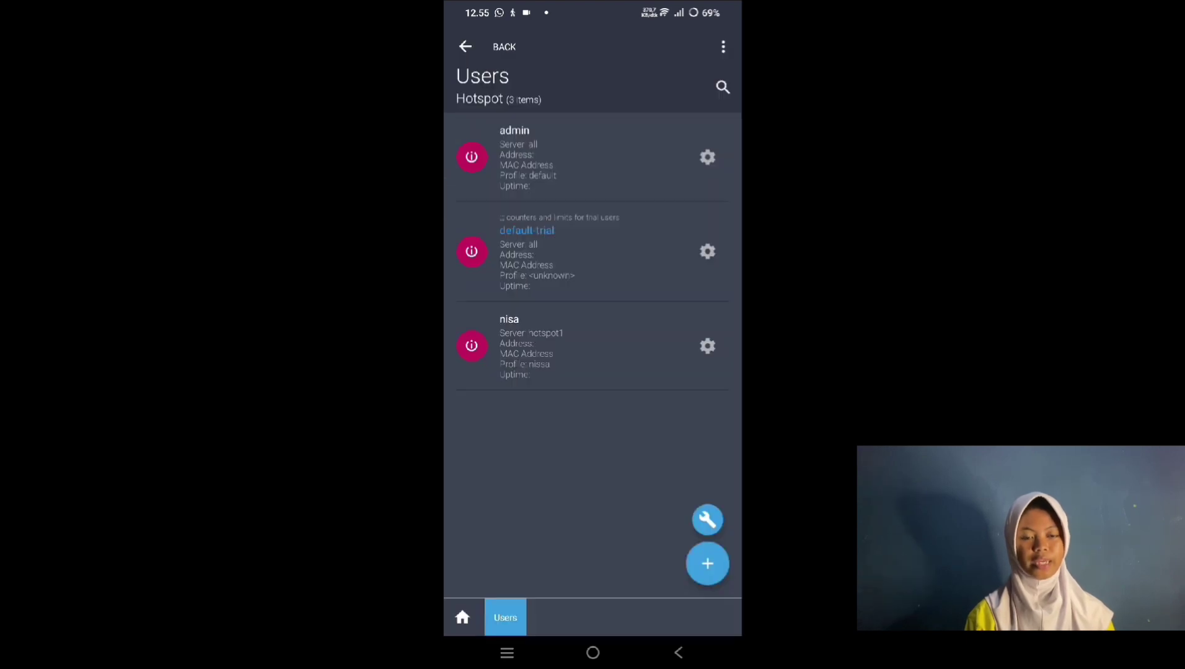
pyautogui.click(707, 563)
# Step: Replace the default name user1 with the new user name and set a password
pyautogui.click(529, 217)
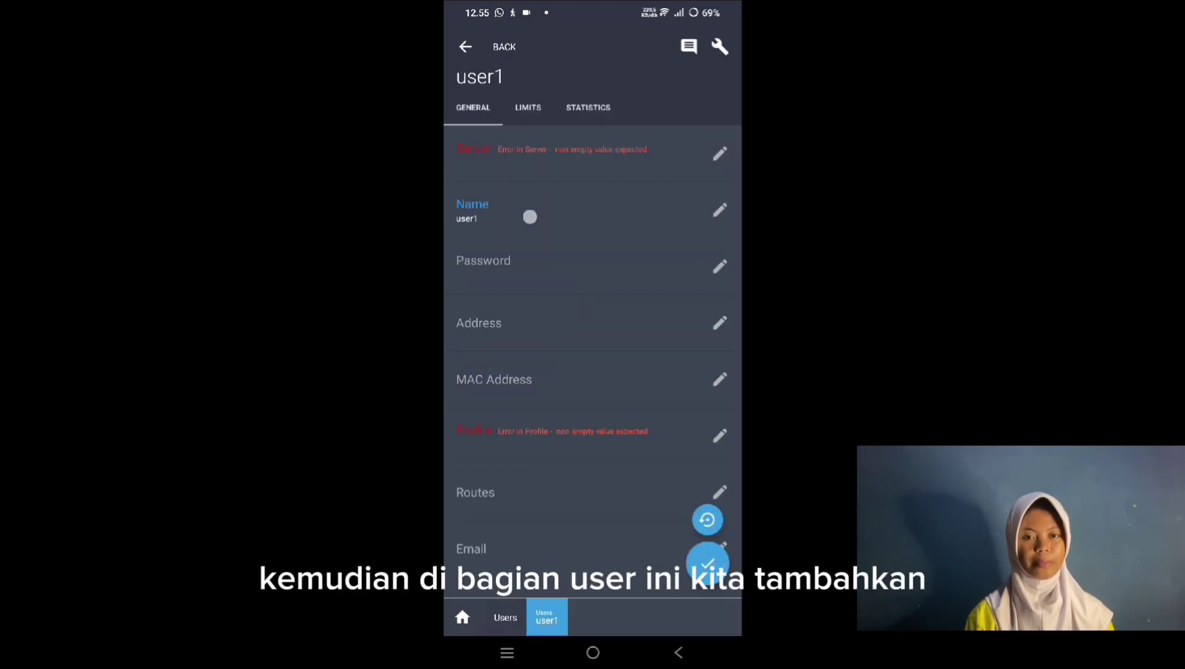
pyautogui.click(495, 325)
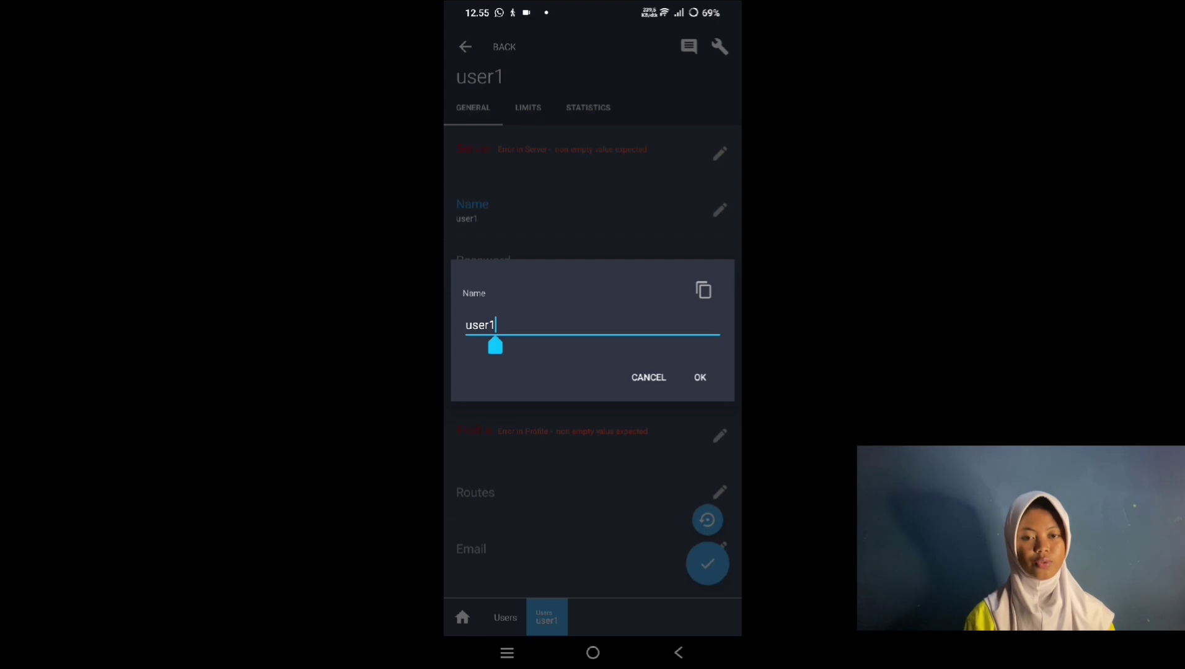
pyautogui.press('BackSpace')
pyautogui.press('BackSpace')
pyautogui.press('BackSpace')
pyautogui.press('BackSpace')
pyautogui.press('BackSpace')
pyautogui.write('niniss')
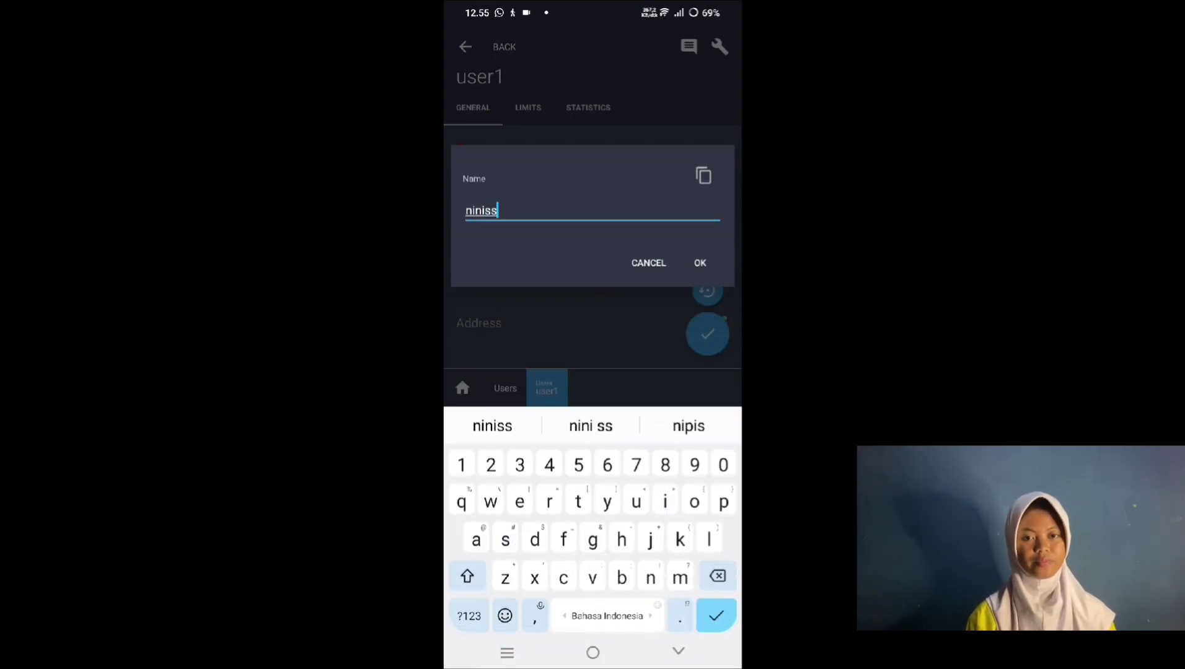
pyautogui.click(700, 262)
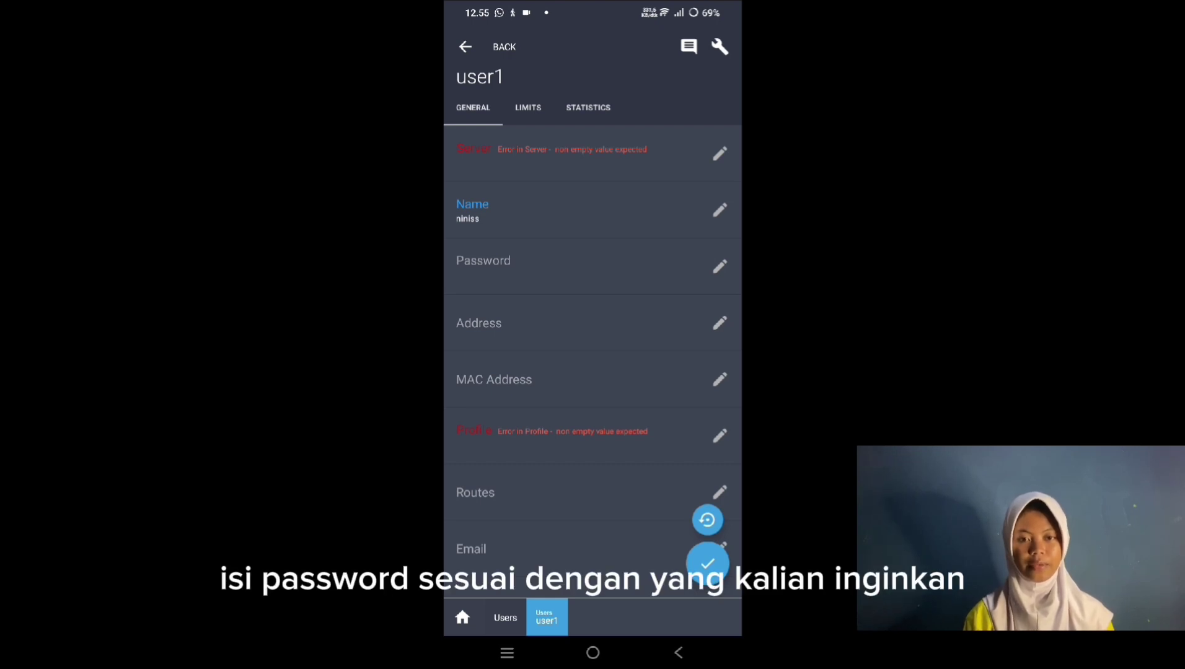
pyautogui.click(663, 267)
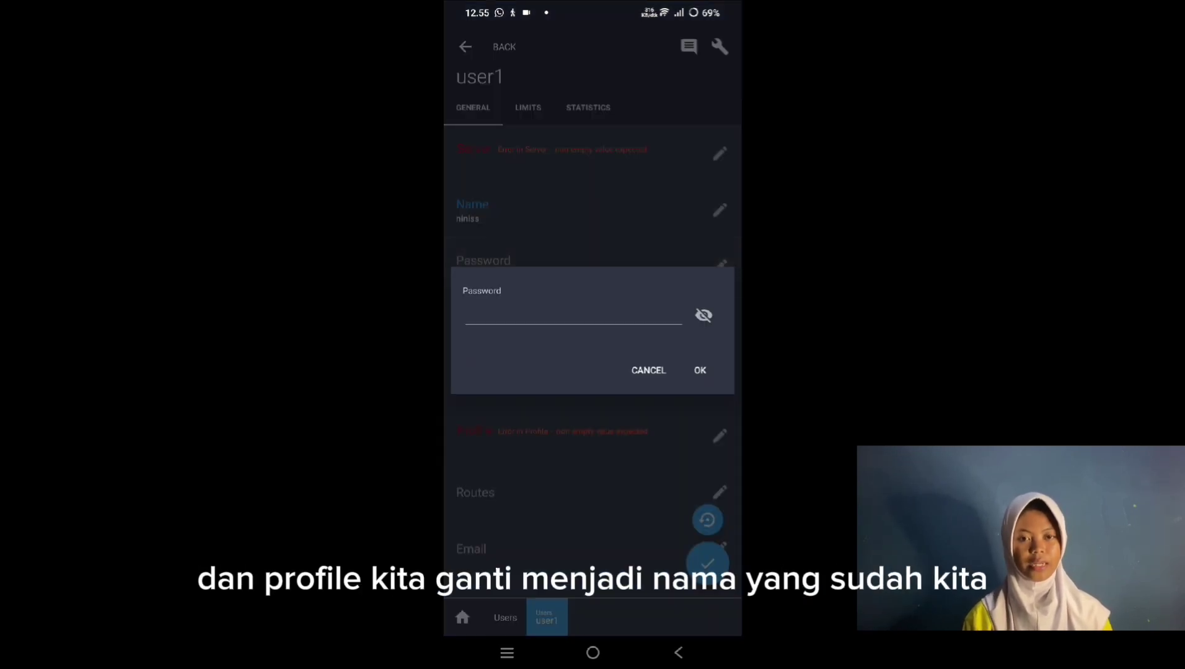
pyautogui.click(626, 319)
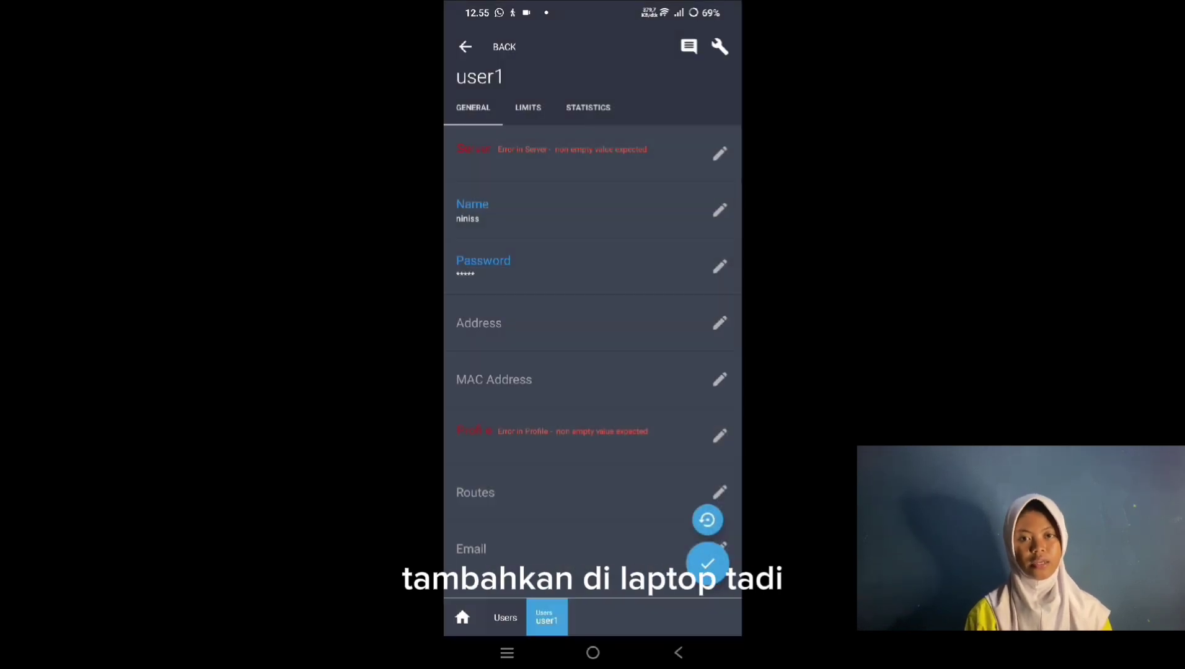
pyautogui.scroll(-1, 592, 372)
# Step: Assign profile nissa and server hotspot1, then save the user
pyautogui.click(643, 383)
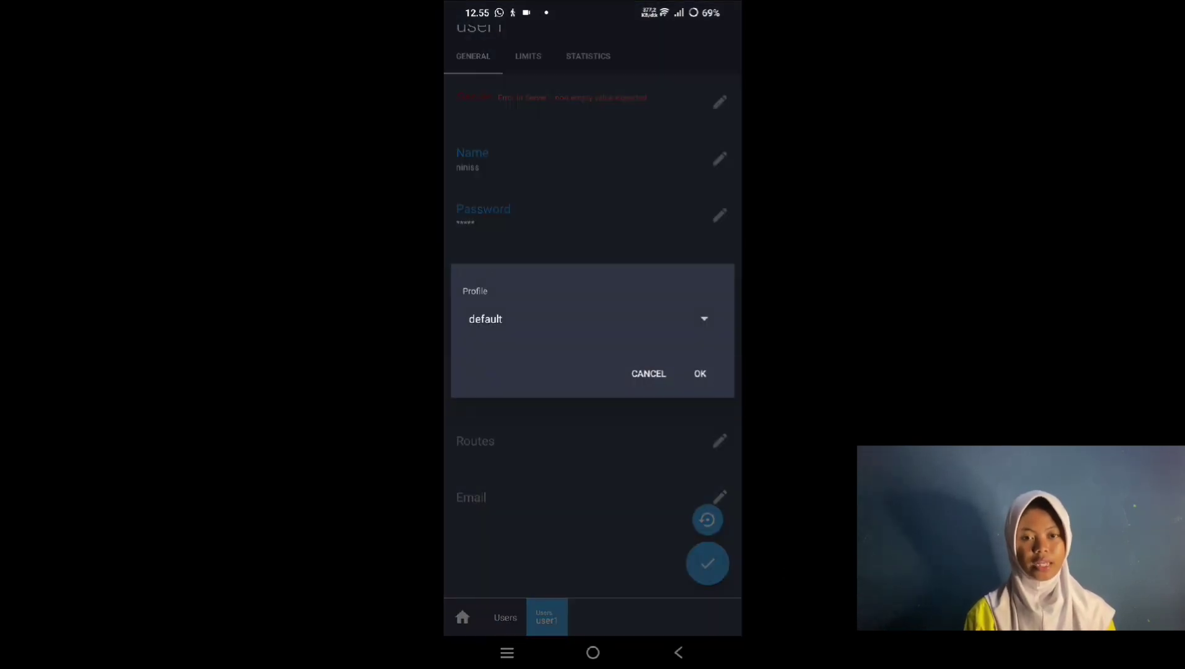
pyautogui.click(704, 318)
pyautogui.click(666, 350)
pyautogui.click(706, 373)
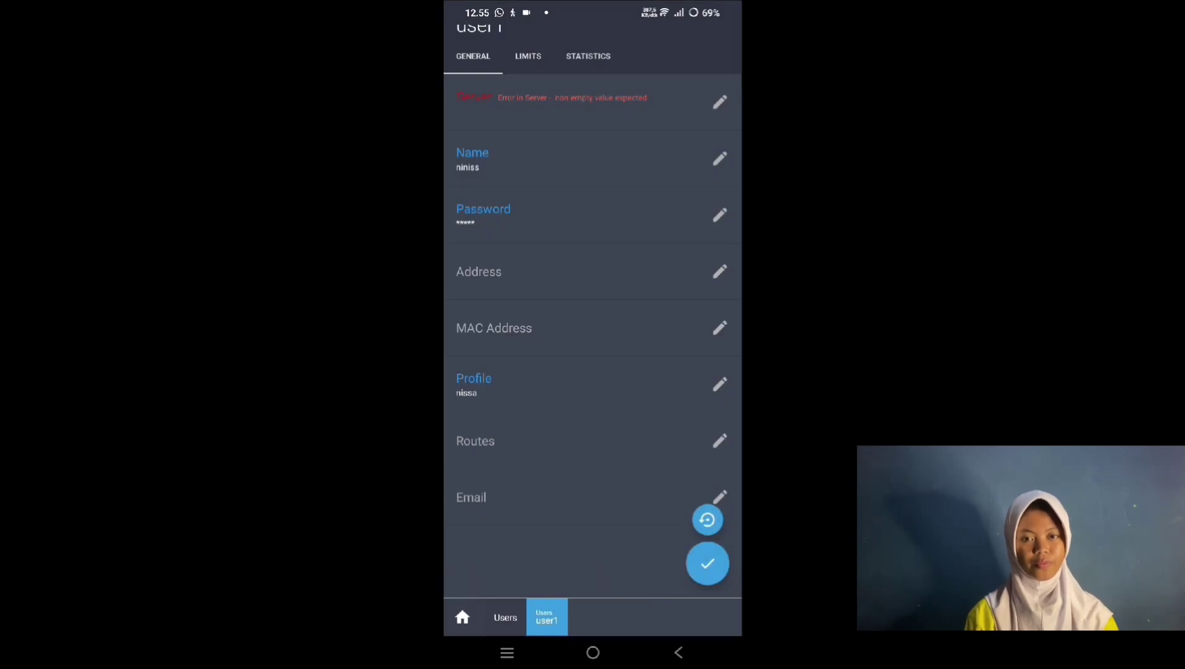
pyautogui.click(616, 102)
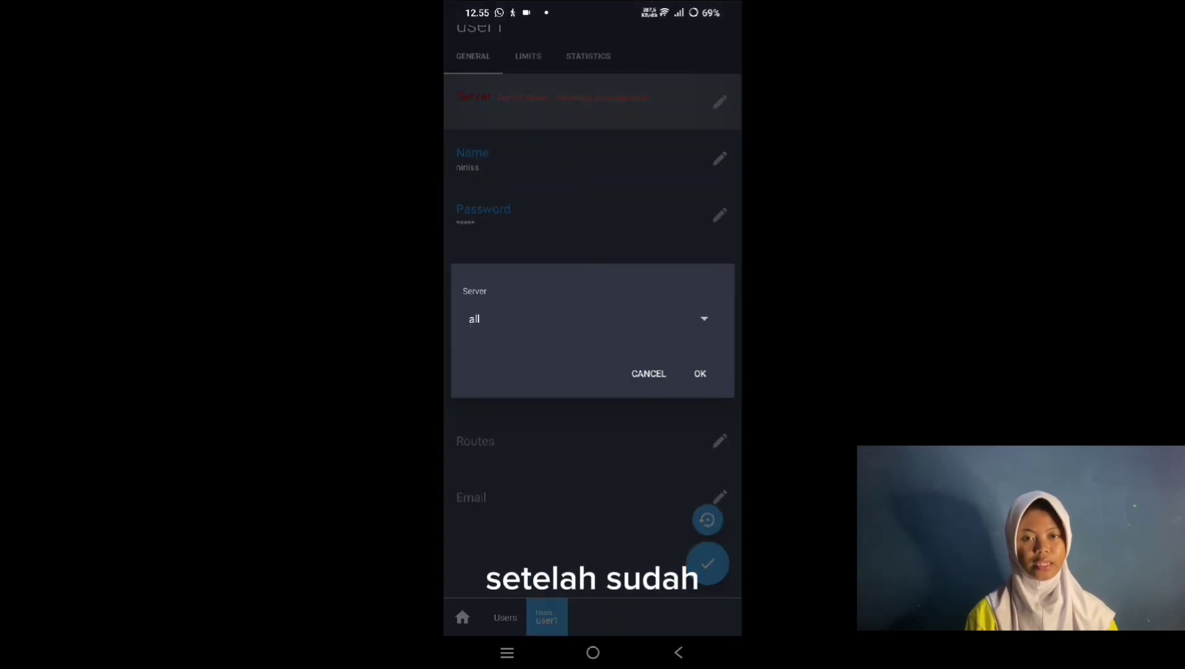
pyautogui.click(704, 318)
pyautogui.click(489, 357)
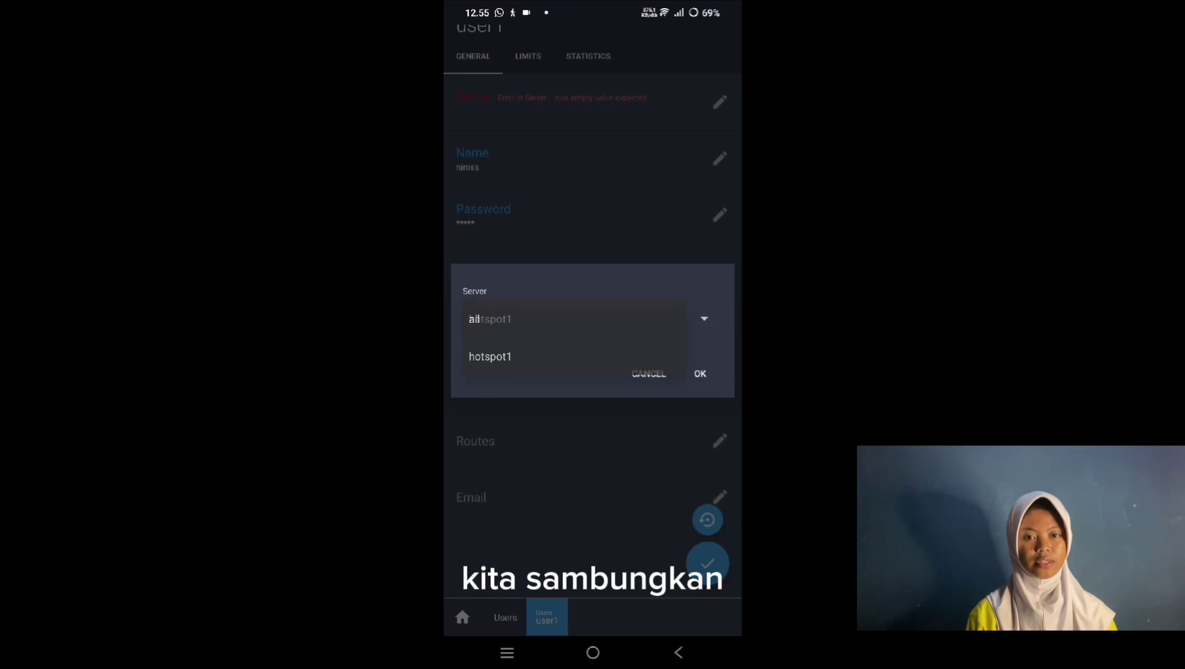
pyautogui.click(699, 373)
pyautogui.scroll(-1, 669, 346)
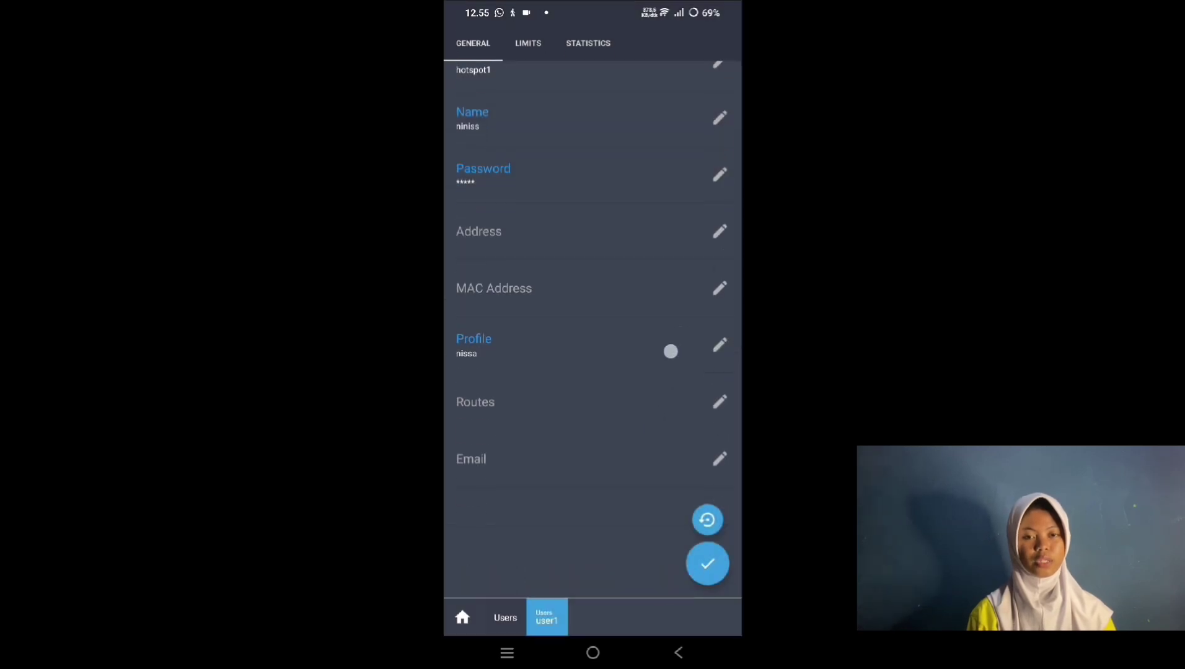
pyautogui.click(706, 564)
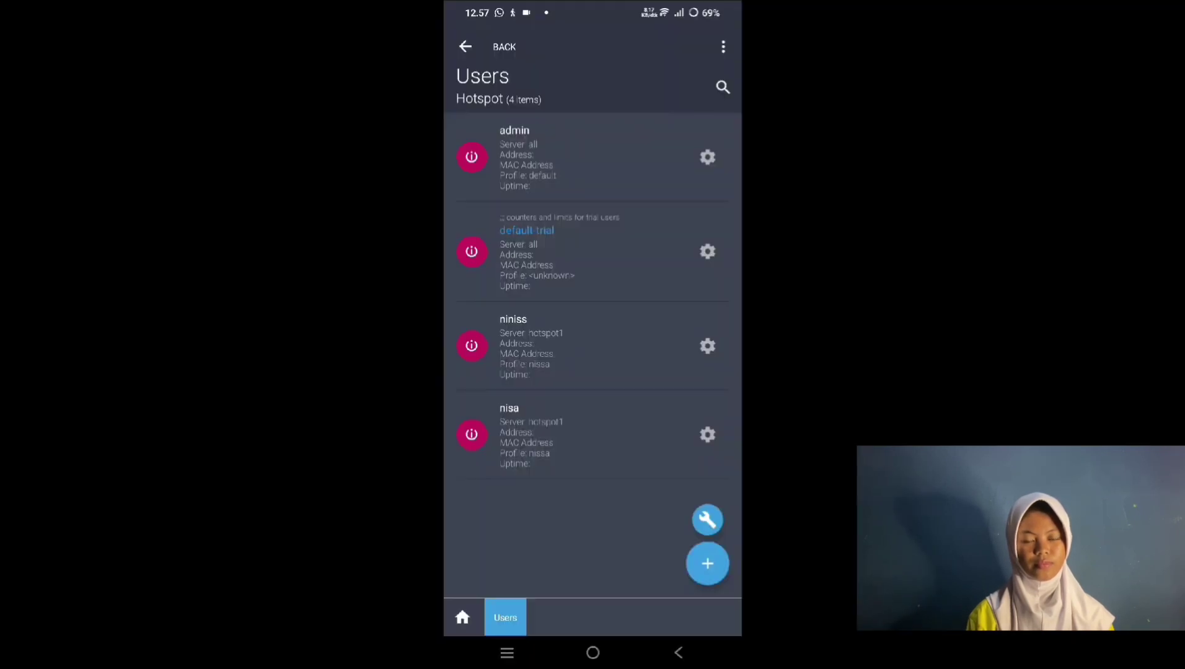
# Step: Forget the phone's current Wi-Fi network and reconnect to the hotspot network
pyautogui.moveTo(589, 5); pyautogui.dragTo(588, 322)
pyautogui.click(507, 127)
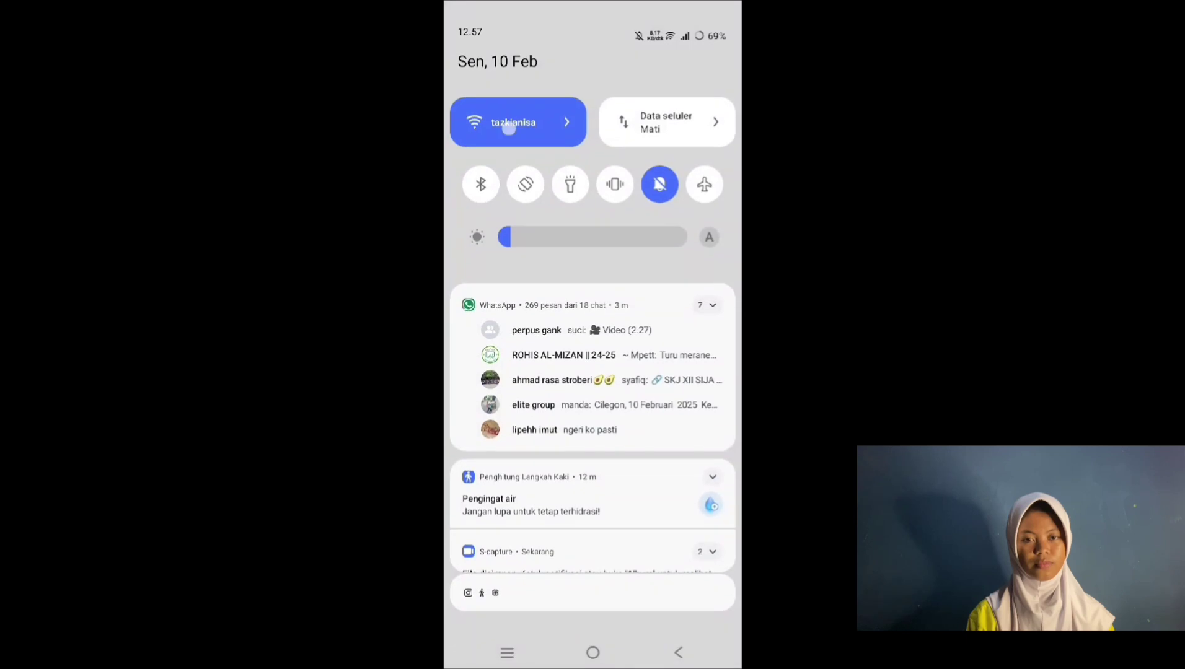
pyautogui.click(541, 443)
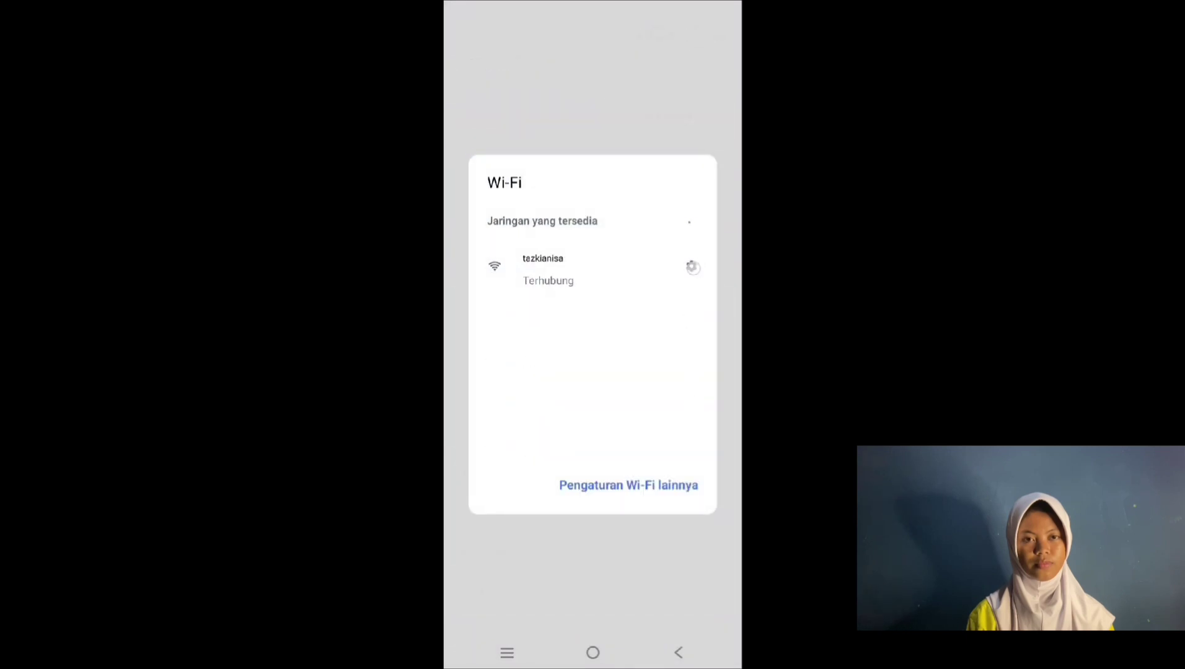
pyautogui.click(519, 124)
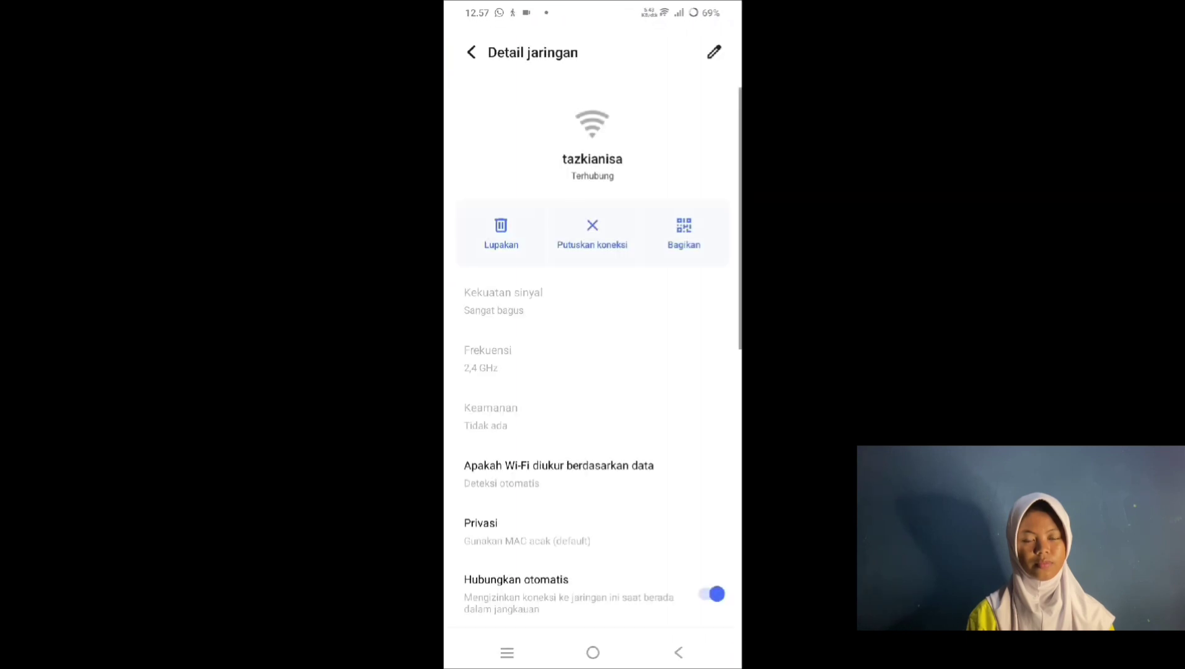
pyautogui.click(501, 234)
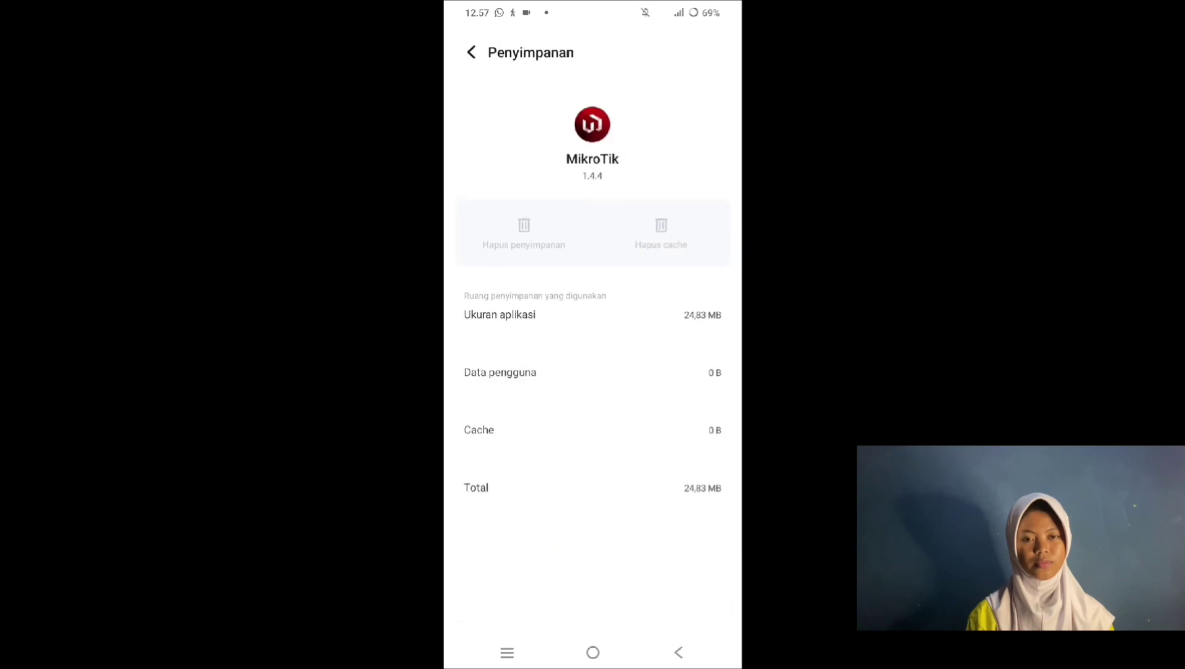
pyautogui.moveTo(592, 7); pyautogui.dragTo(592, 372)
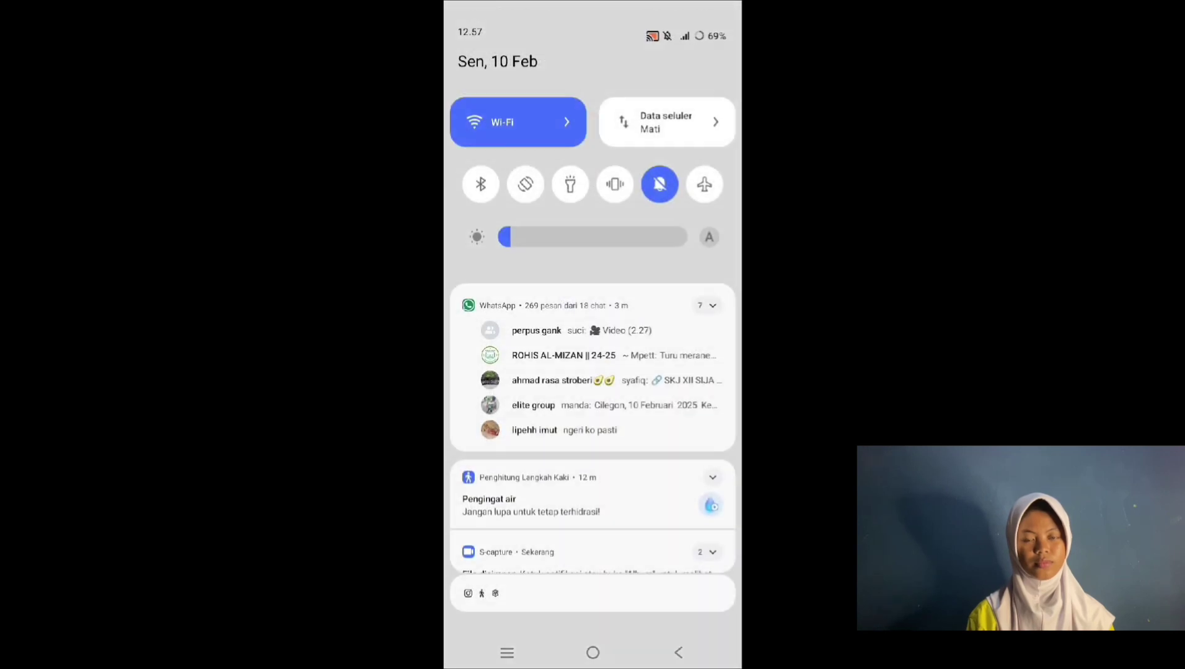
pyautogui.click(486, 110)
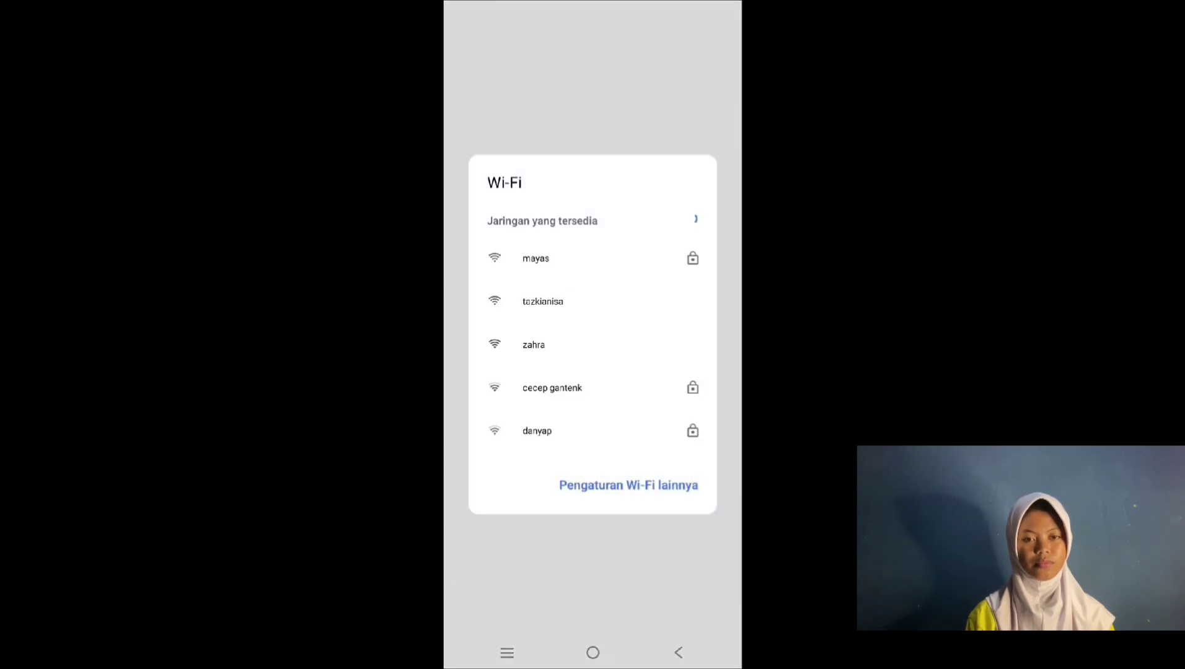
pyautogui.click(532, 295)
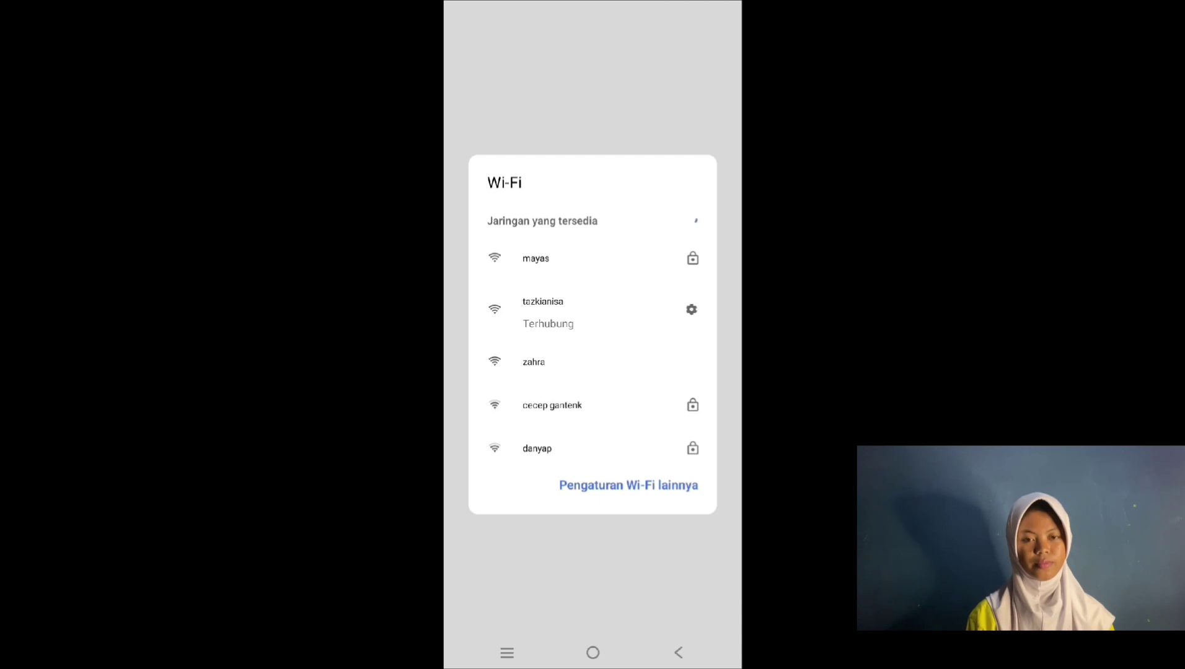
# Step: Open the hotspot sign-in page and log in with the new user's credentials
pyautogui.click(696, 257)
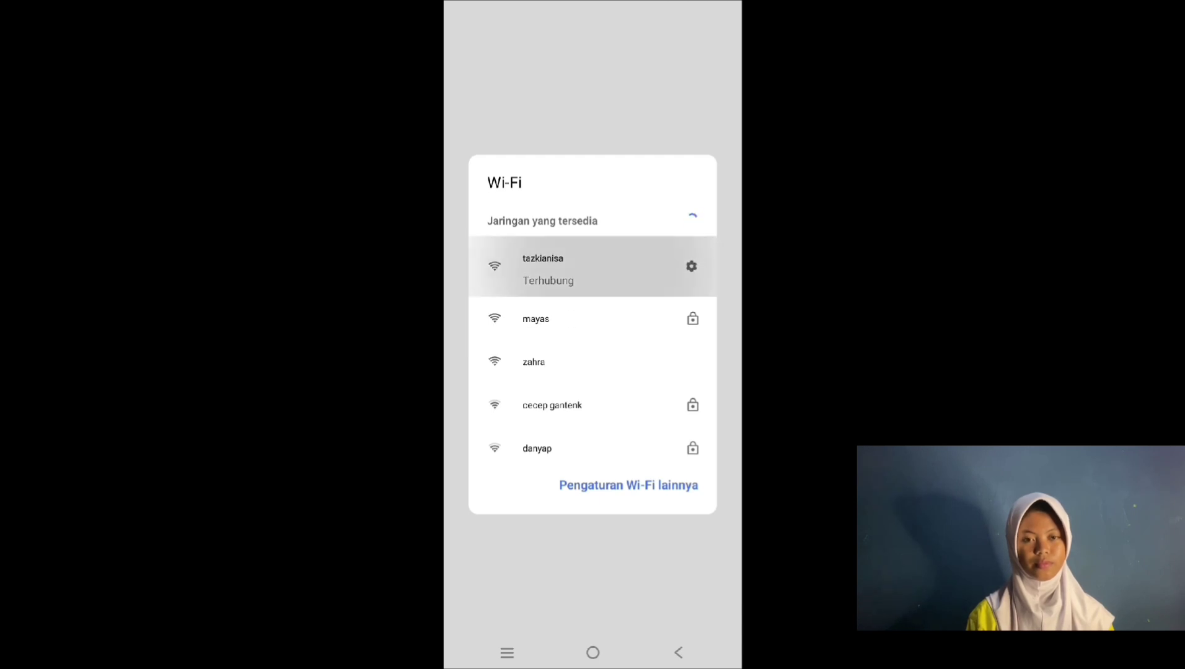
pyautogui.click(696, 257)
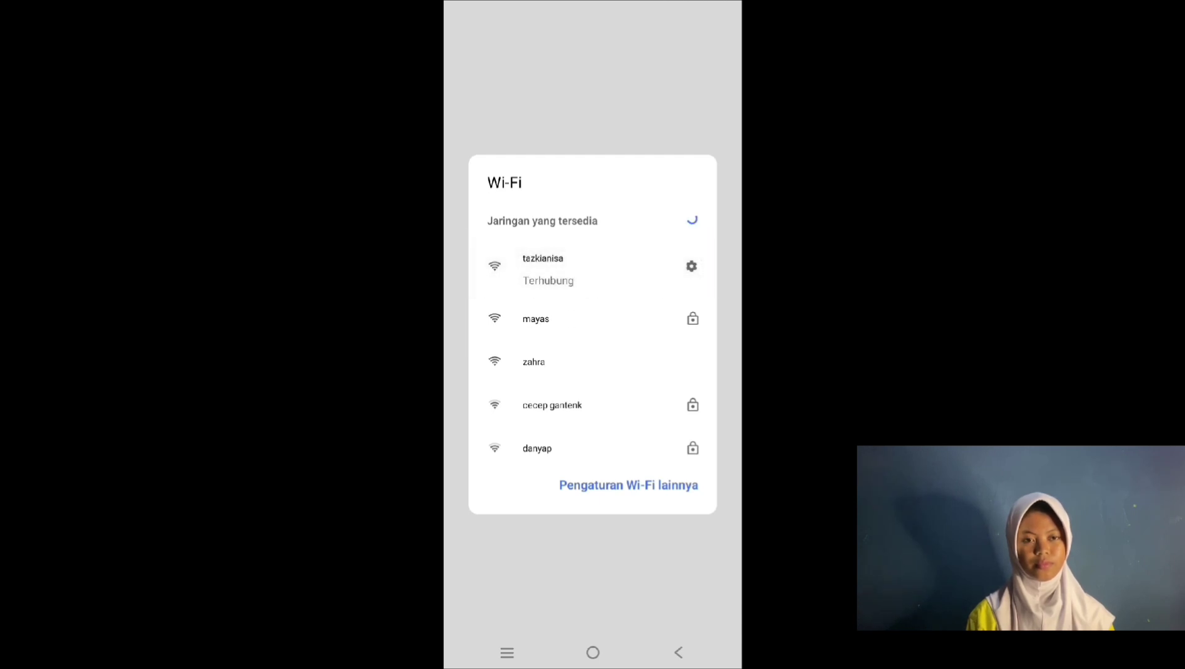
pyautogui.click(542, 86)
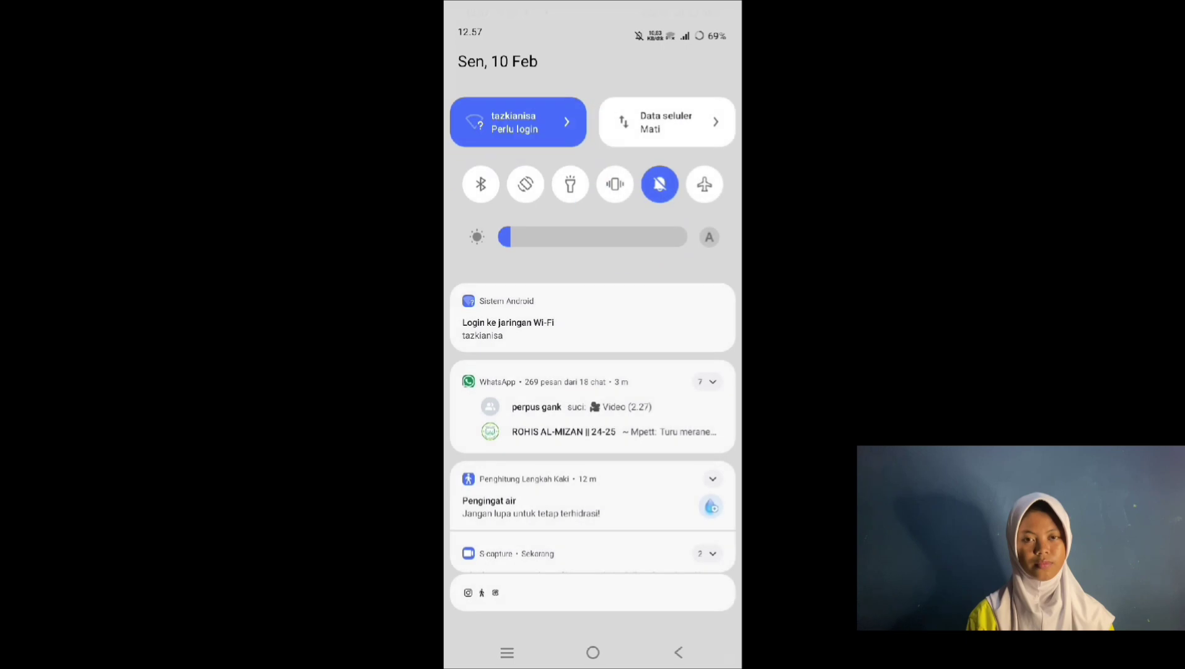
pyautogui.click(567, 121)
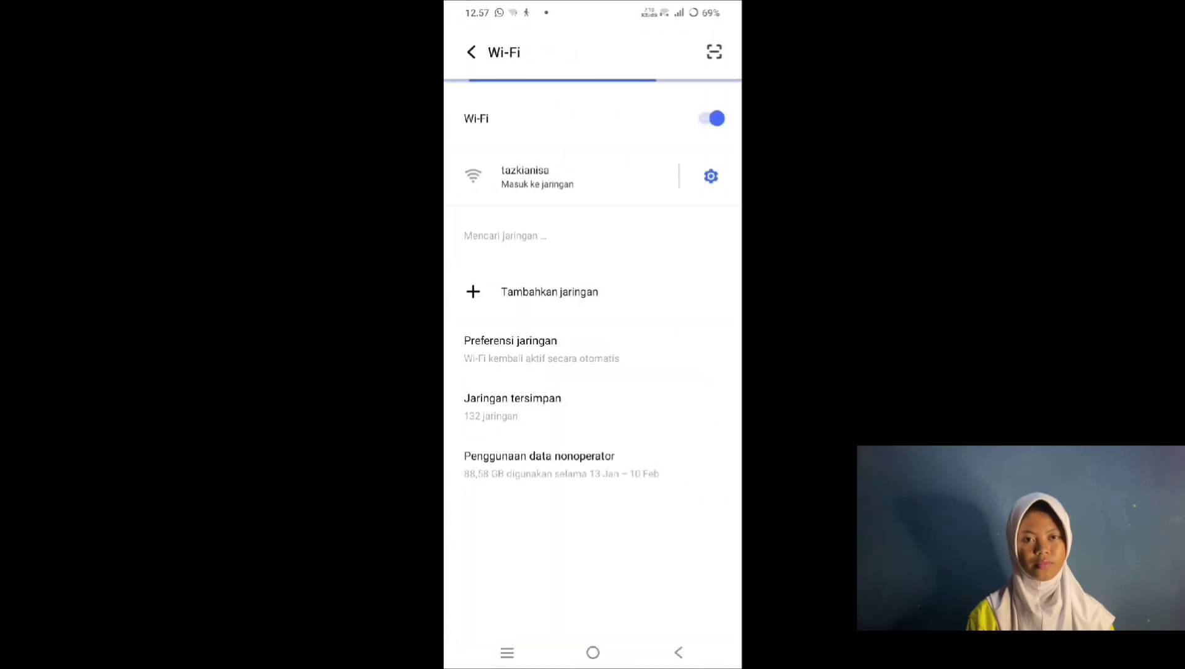
pyautogui.click(537, 177)
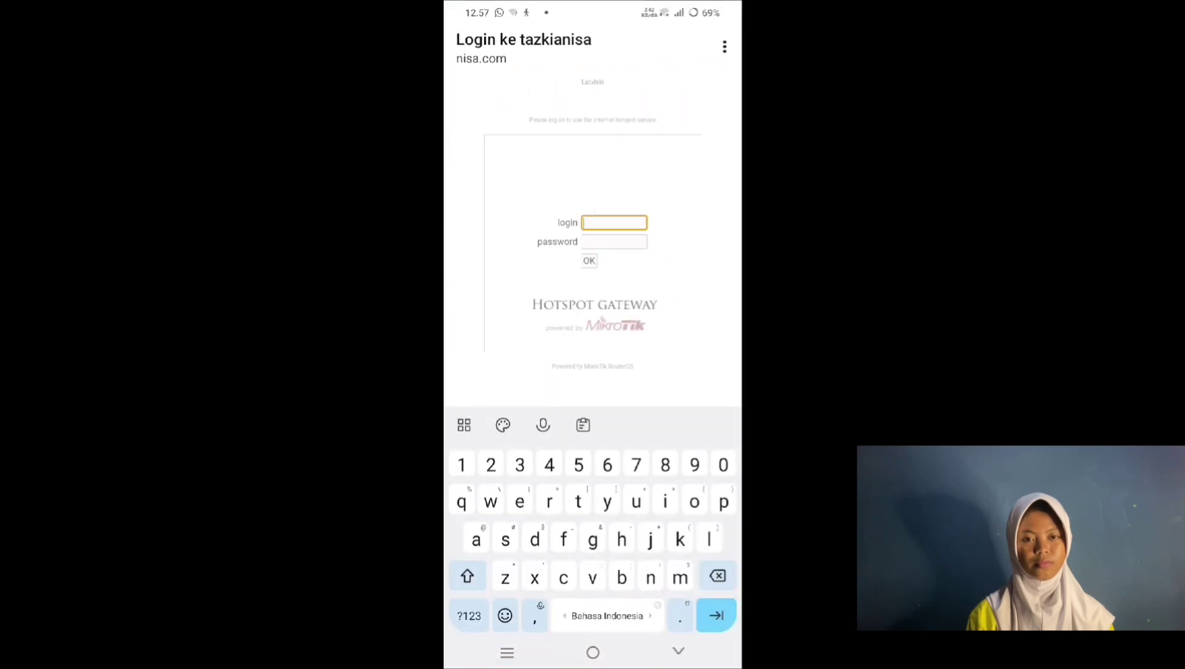
pyautogui.write('niniss')
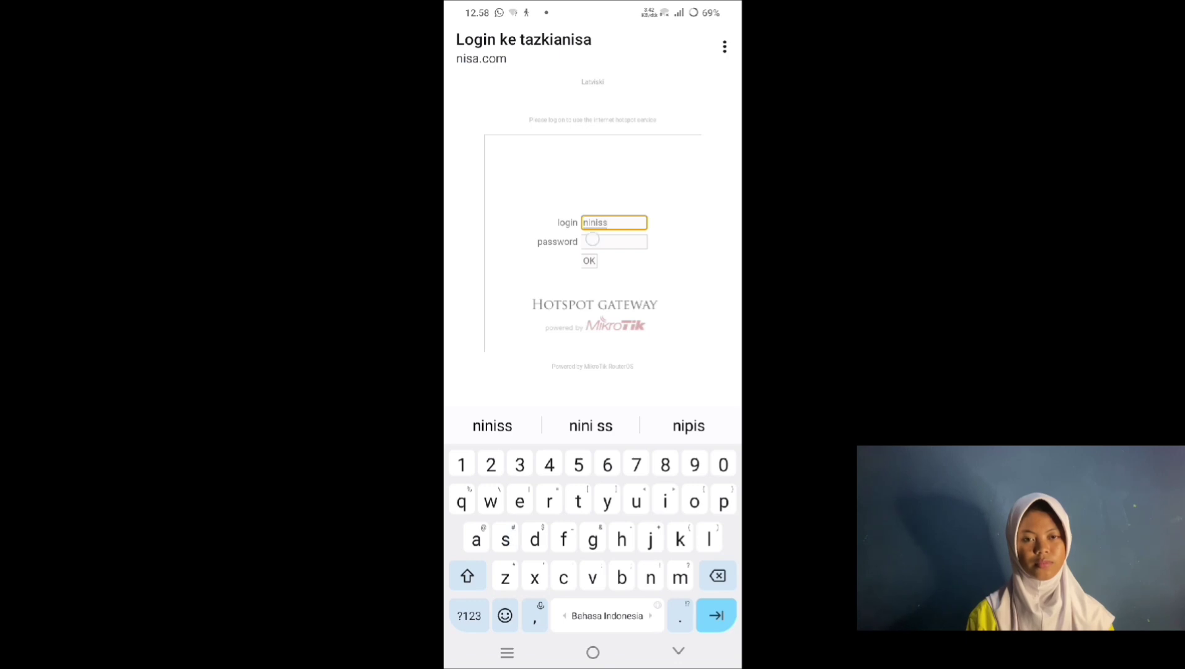
pyautogui.click(589, 260)
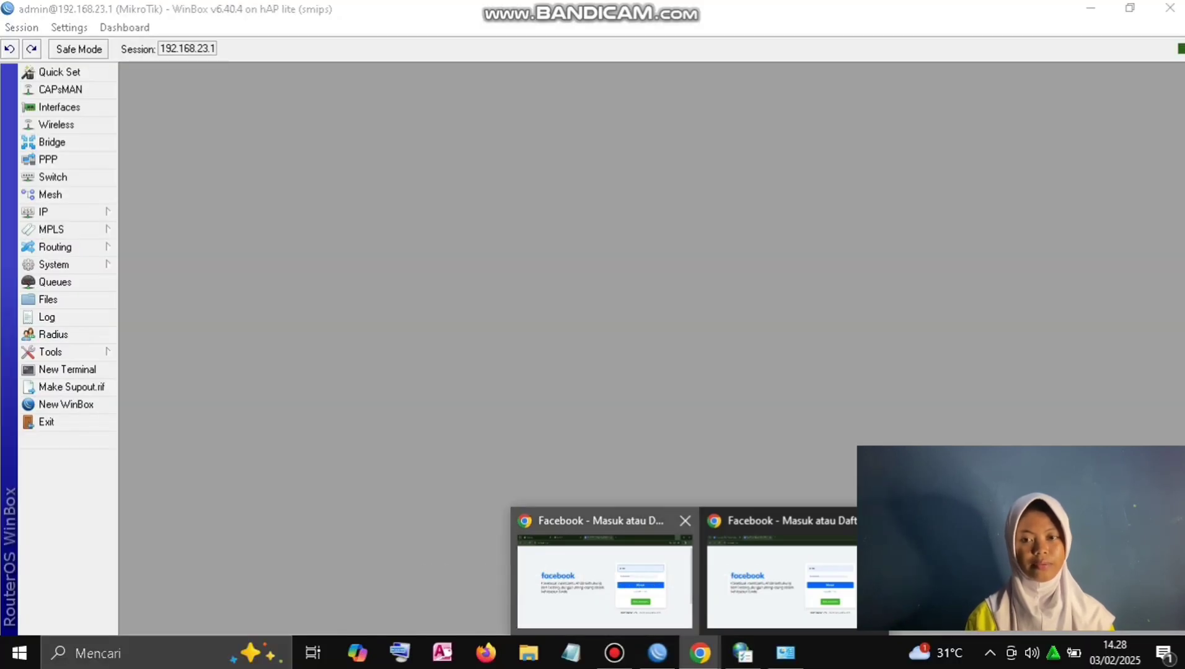
# Step: Minimize Chrome and start a new entry under IP > Firewall > Address Lists
pyautogui.click(604, 580)
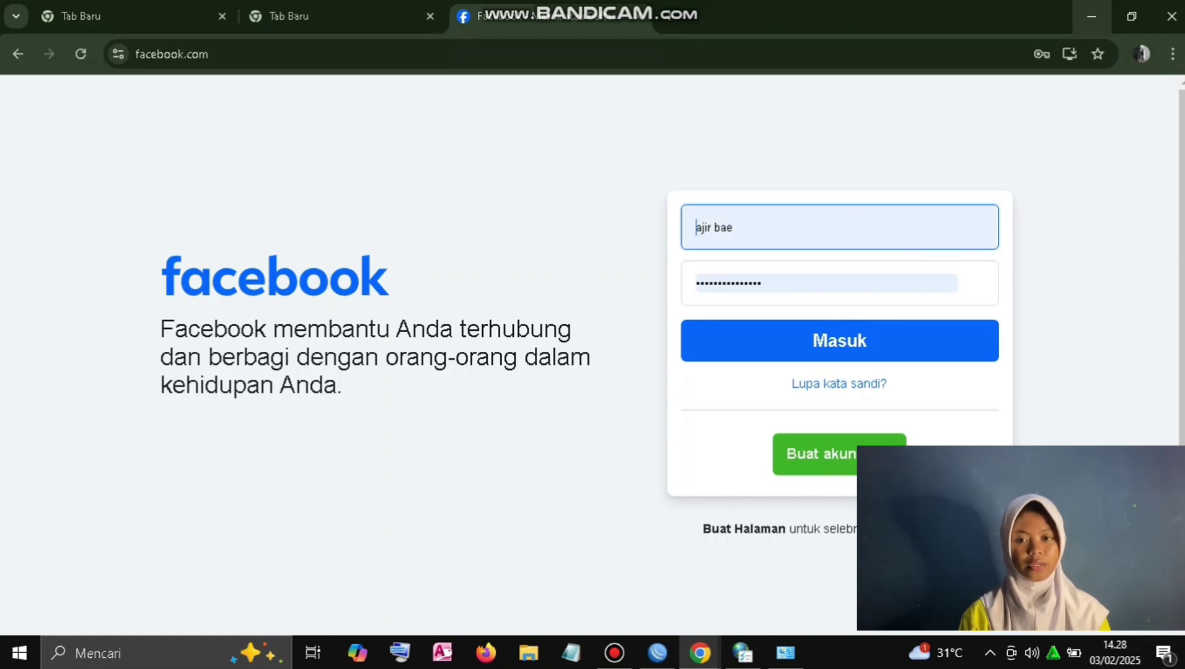
pyautogui.click(1091, 15)
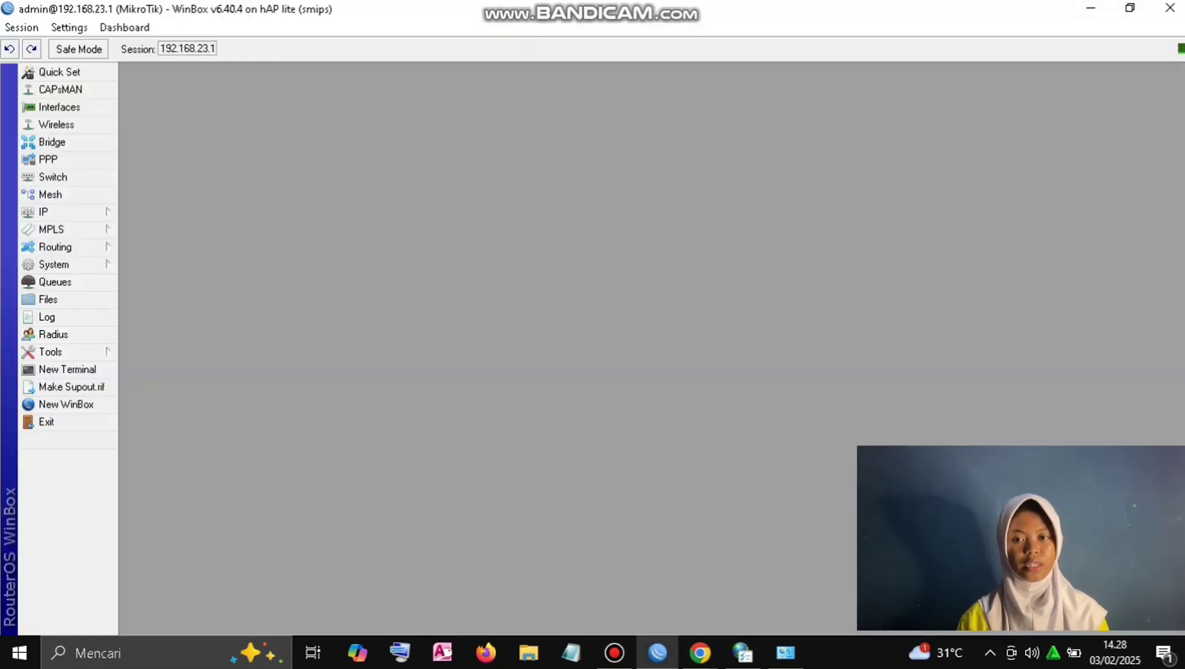
pyautogui.click(62, 211)
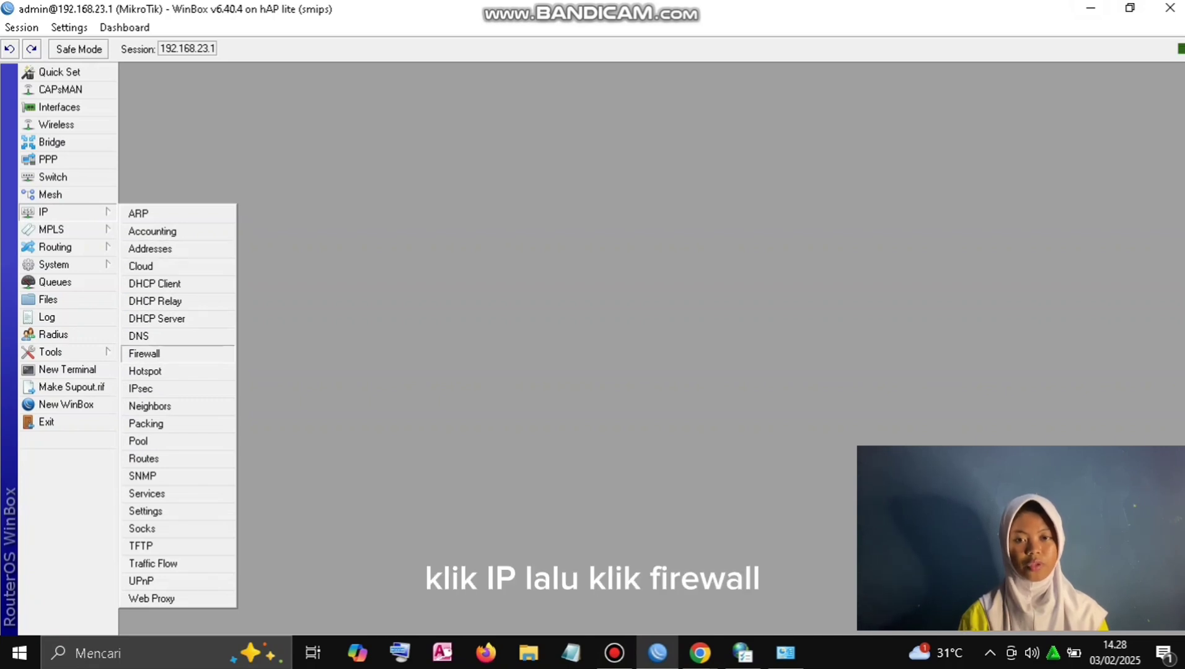
pyautogui.click(146, 353)
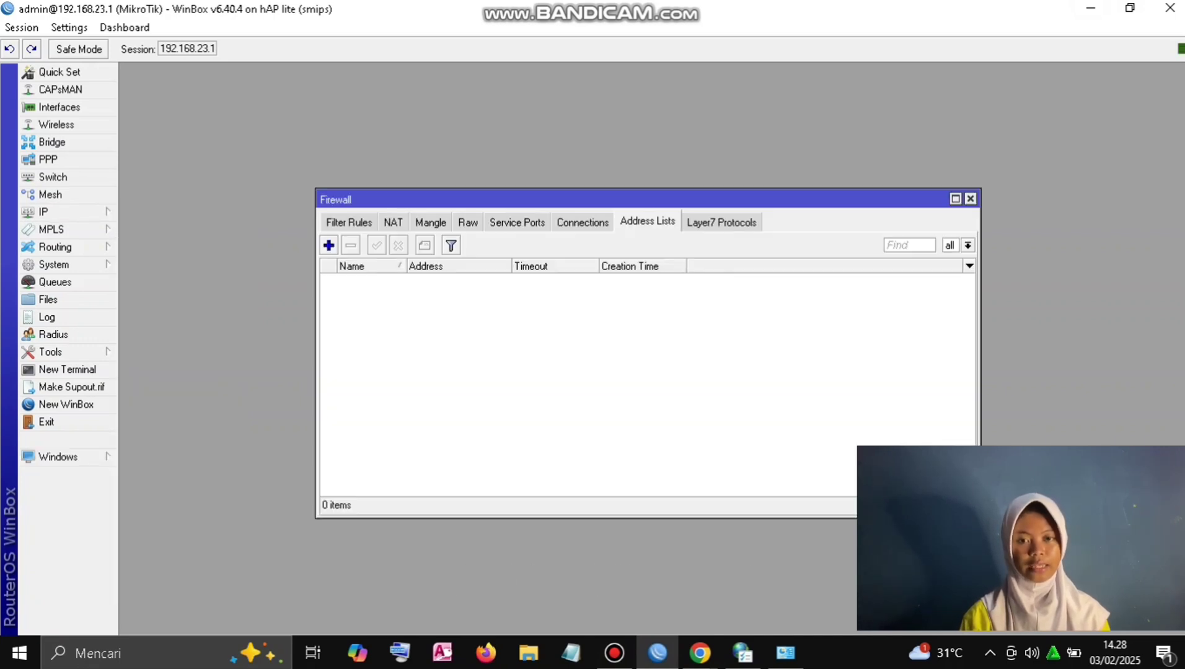
pyautogui.click(328, 245)
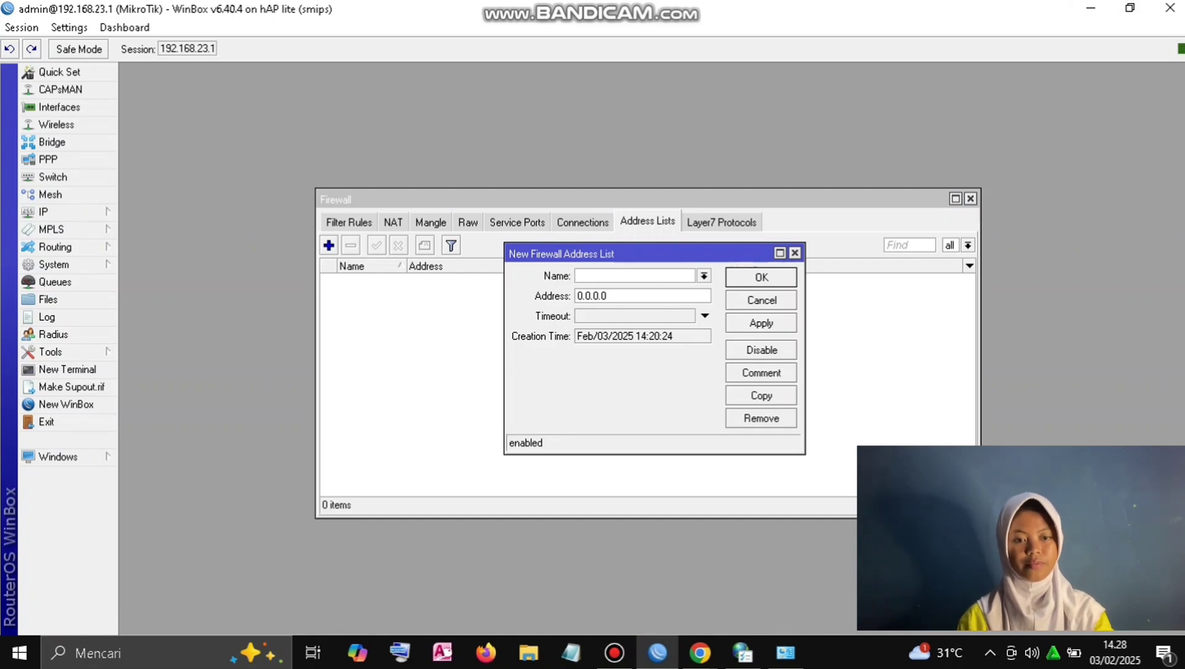
# Step: Launch Command Prompt through a Windows search for cmd
pyautogui.press('super')
pyautogui.write('c')
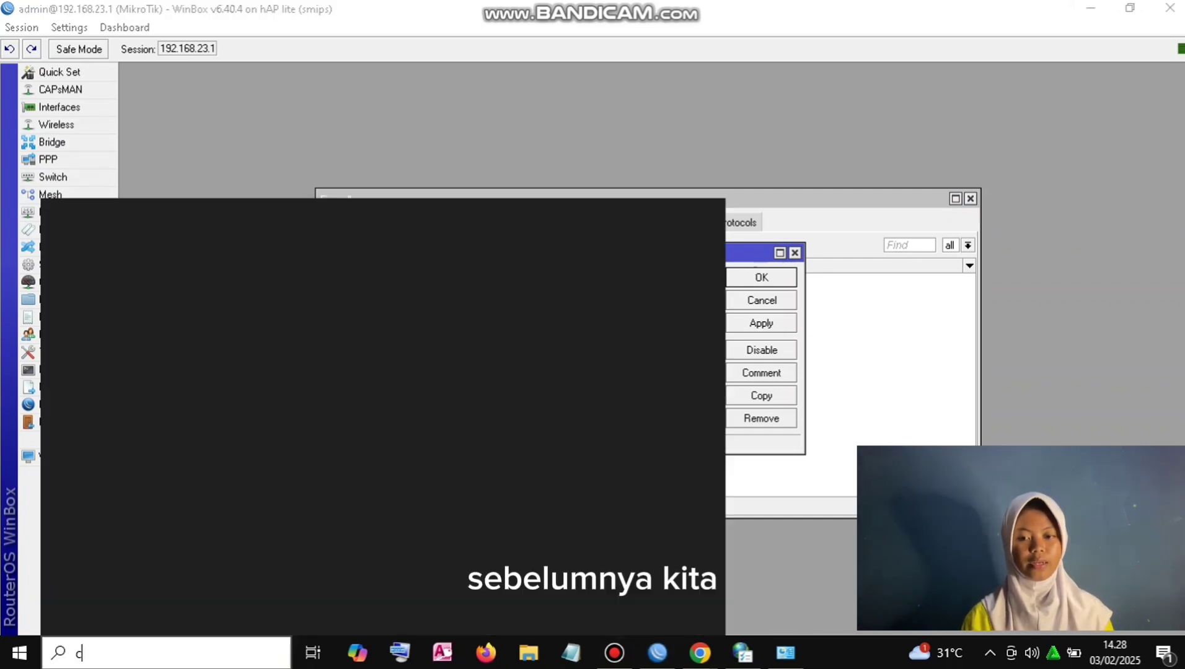
pyautogui.write('md')
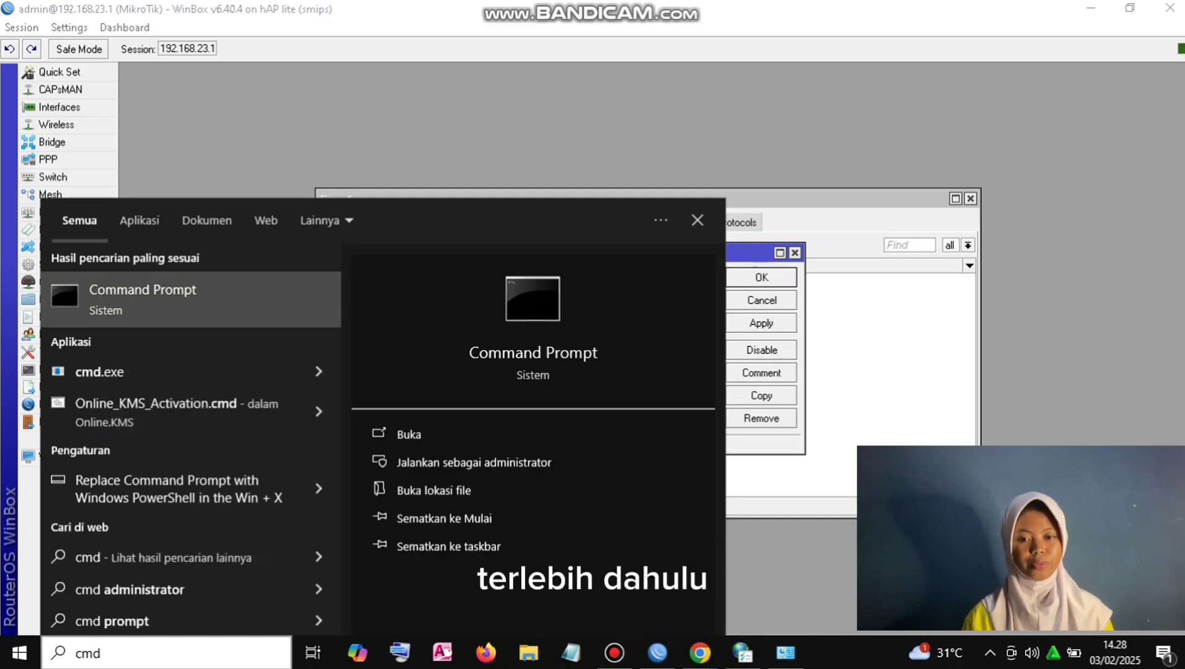
pyautogui.press('Escape')
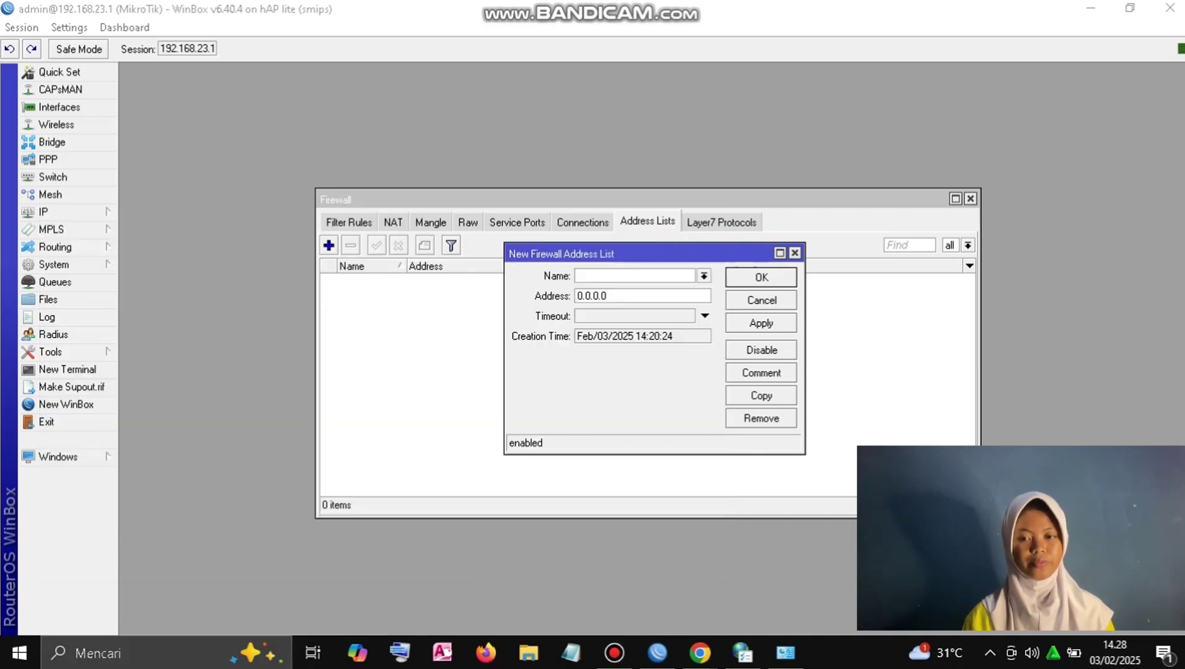
# Step: Run nslookup facebook.com, copy 157.240.235.35, and name the WinBox entry facebook
pyautogui.write('n')
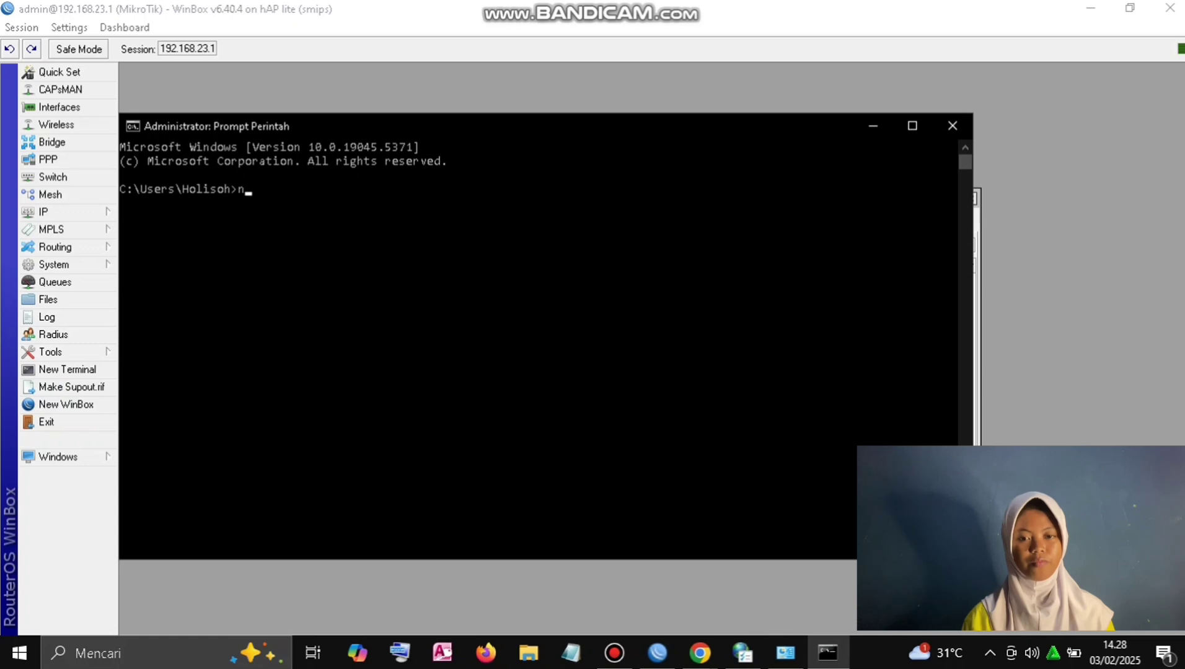
pyautogui.write('slooku')
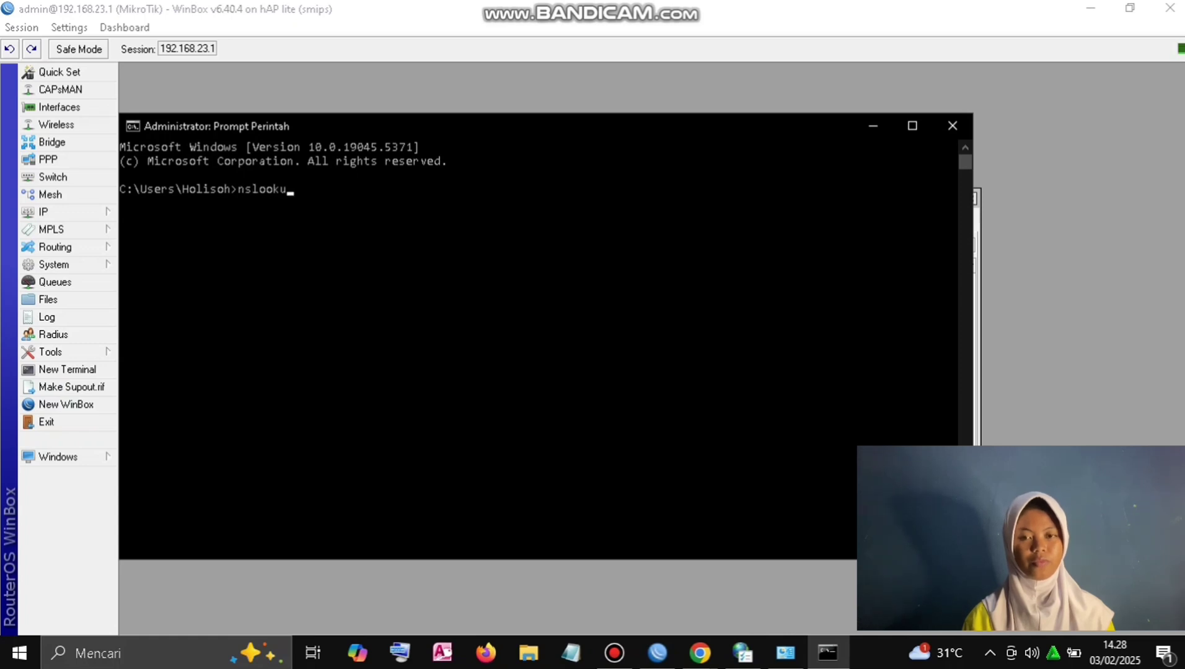
pyautogui.write('p face')
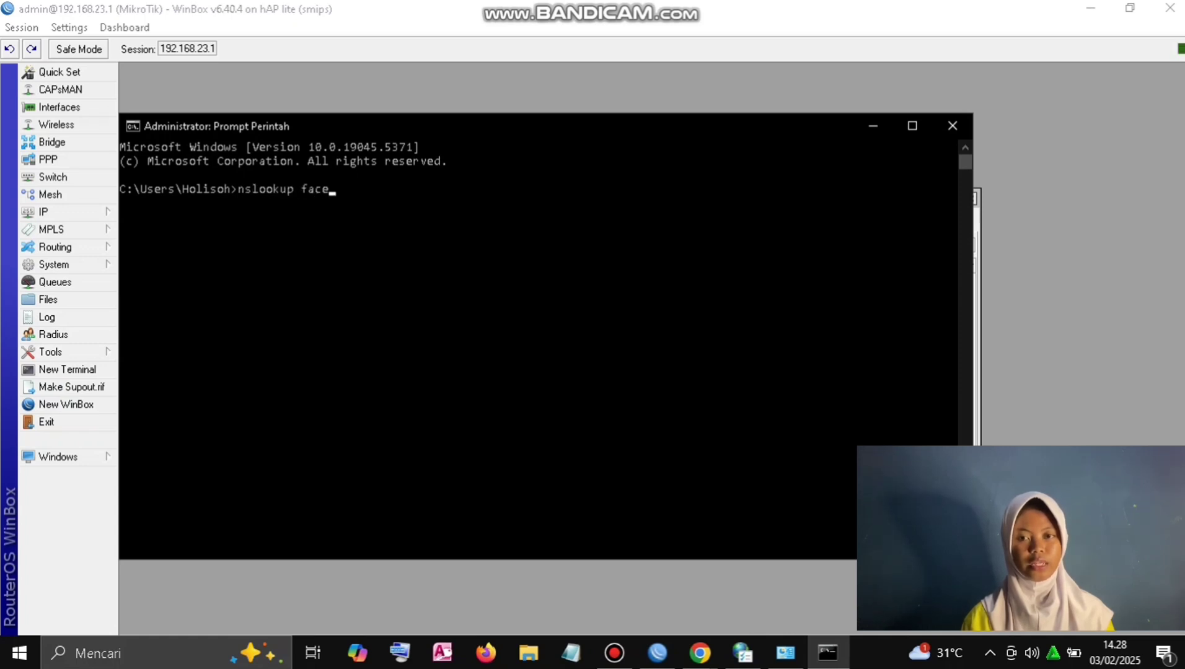
pyautogui.write('book.com')
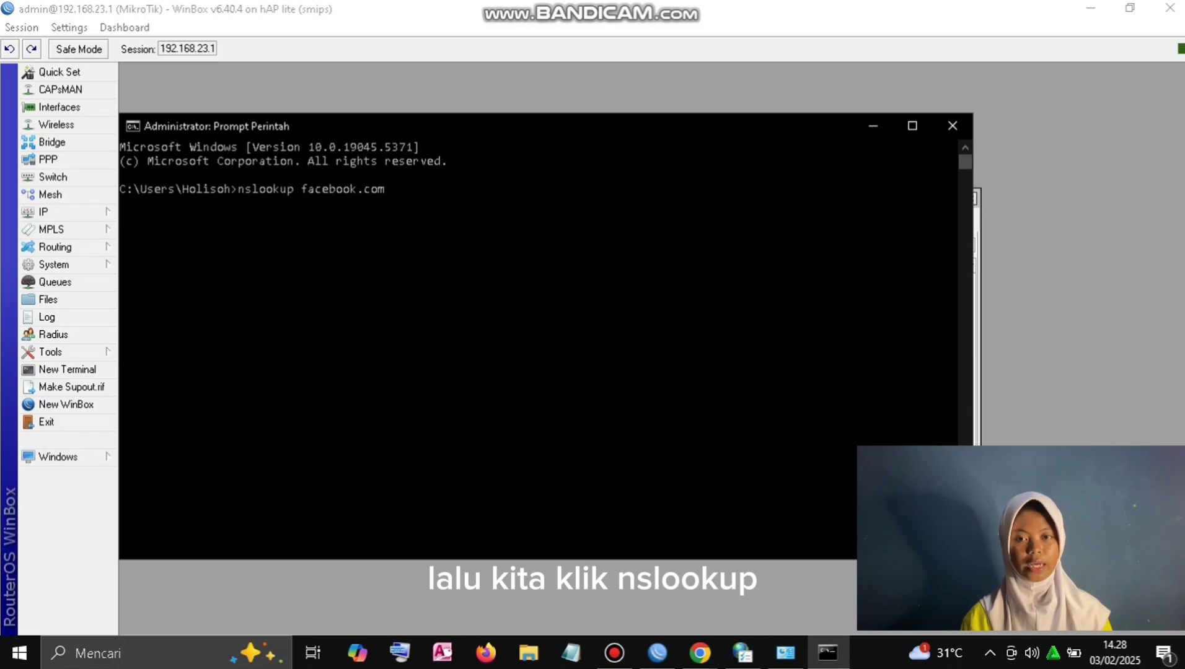
pyautogui.press('Return')
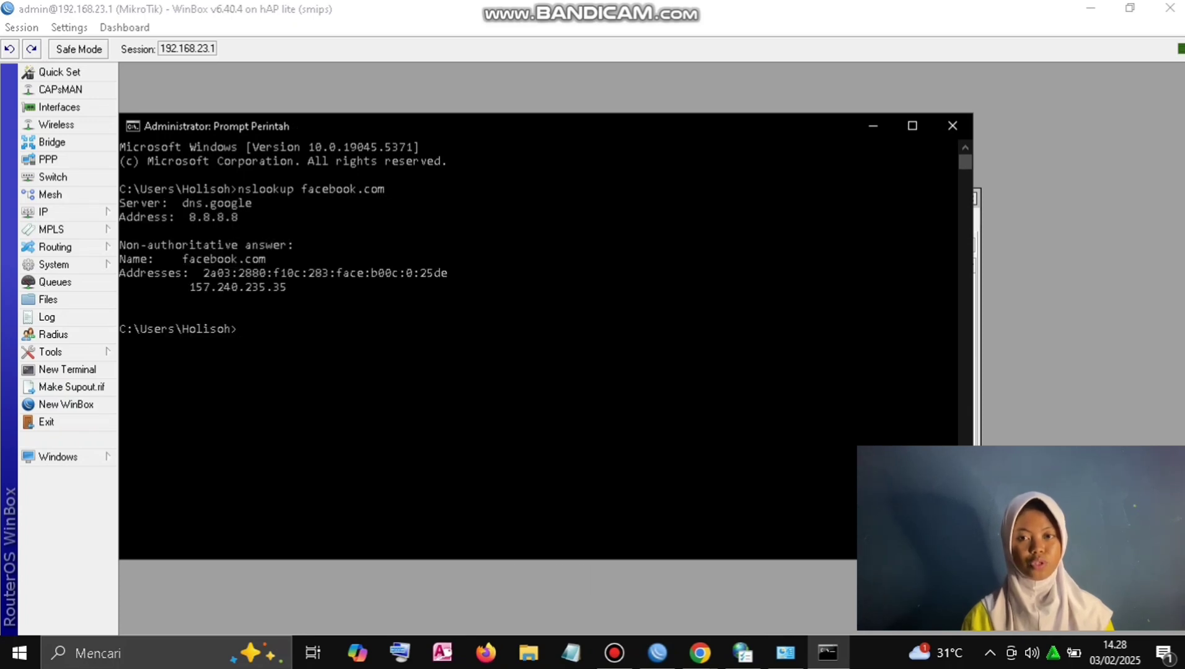
pyautogui.moveTo(292, 287); pyautogui.dragTo(190, 287)
pyautogui.hotkey('ctrl', 'c')
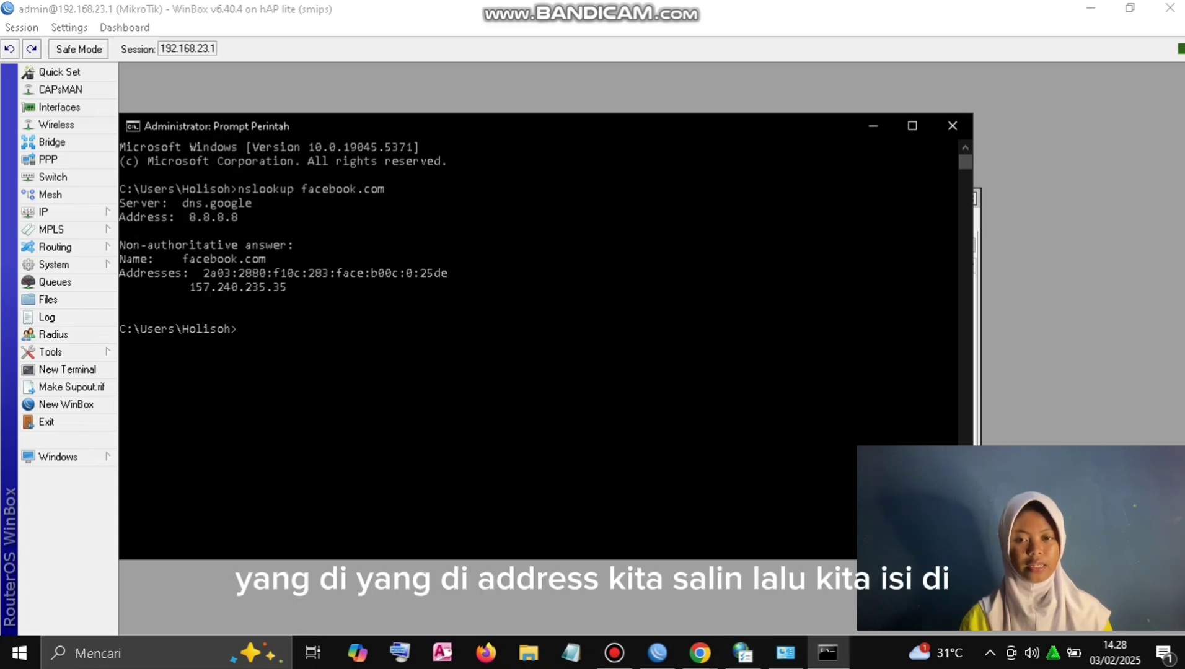
pyautogui.hotkey('alt', 'Tab')
pyautogui.write('fac')
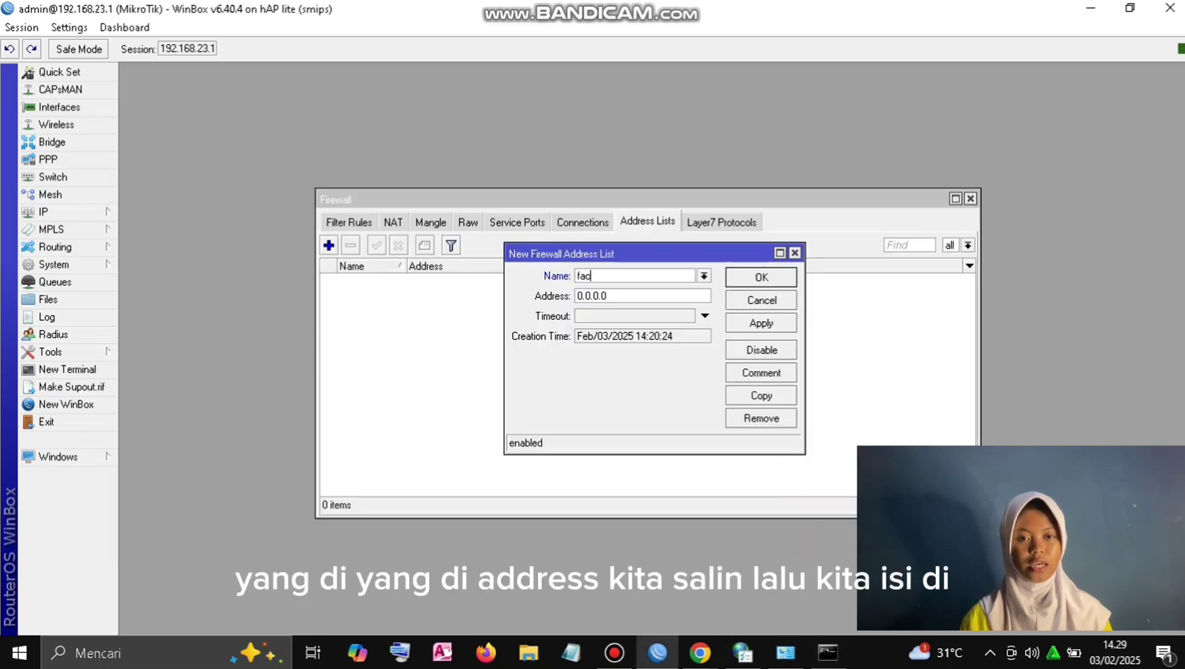
pyautogui.write('ebo')
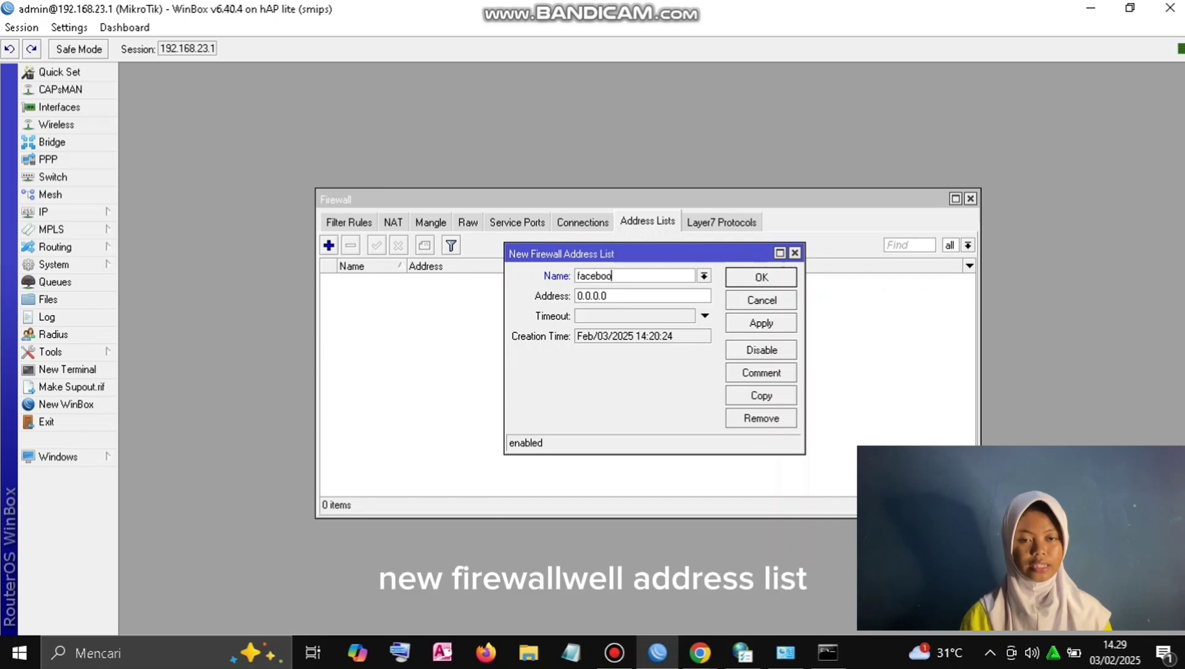
pyautogui.write('ok')
# Step: Save the facebook address list entry with address 157.240.235.35
pyautogui.press('Tab')
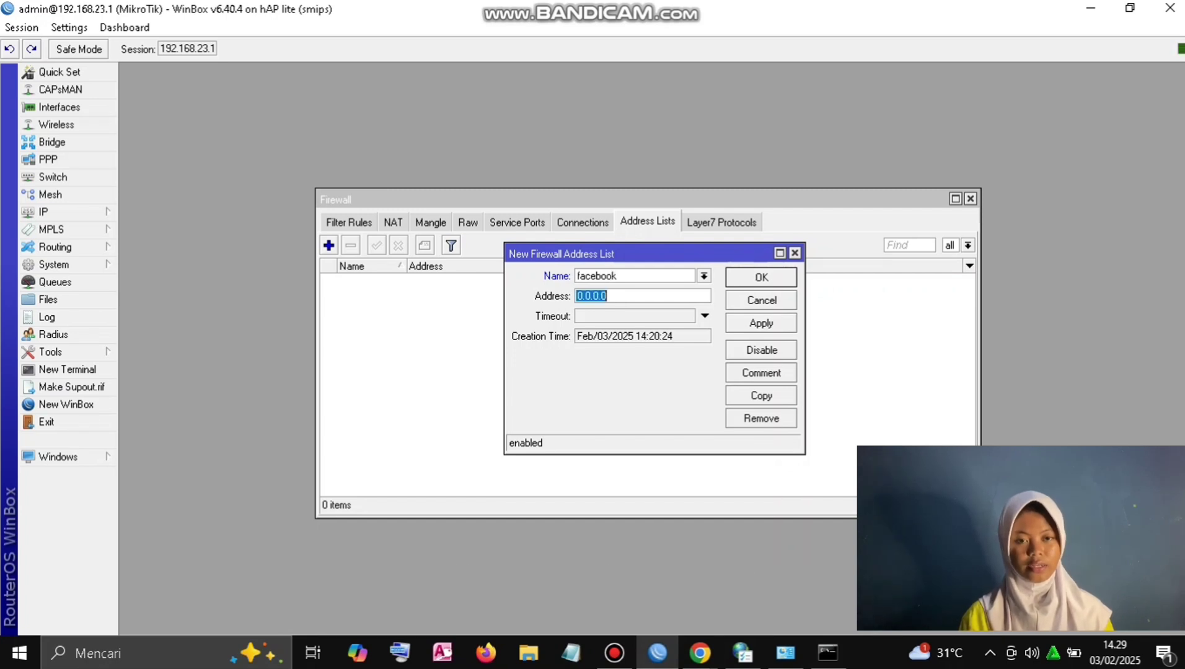
pyautogui.hotkey('ctrl', 'v')
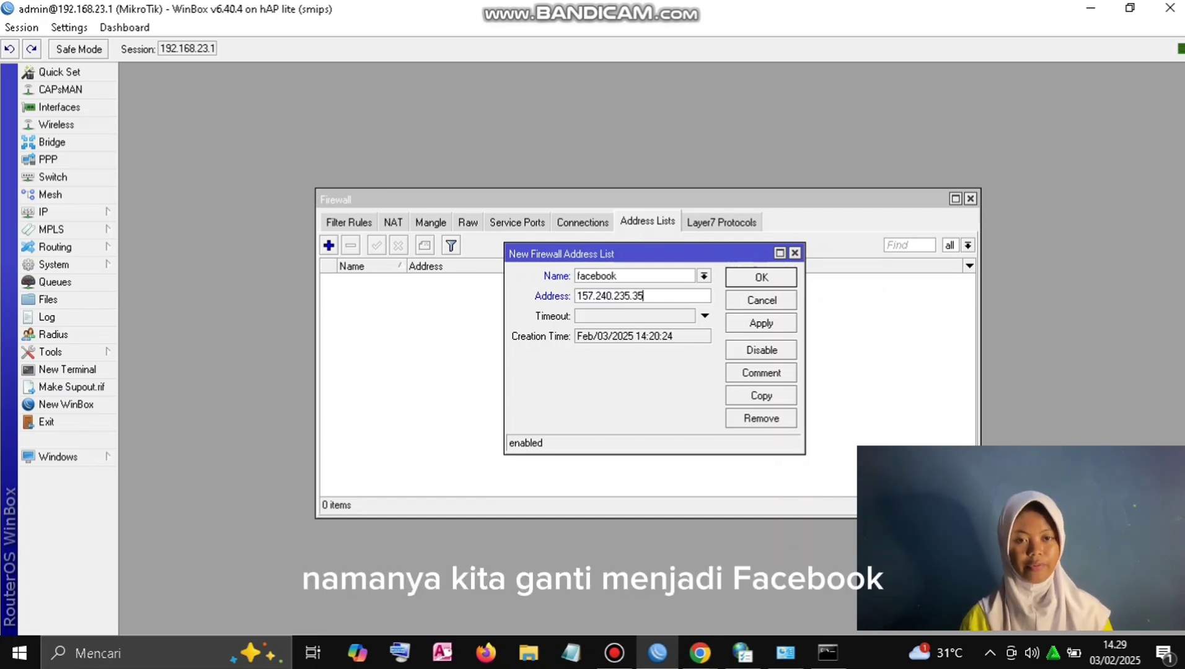
pyautogui.click(761, 323)
pyautogui.press('Return')
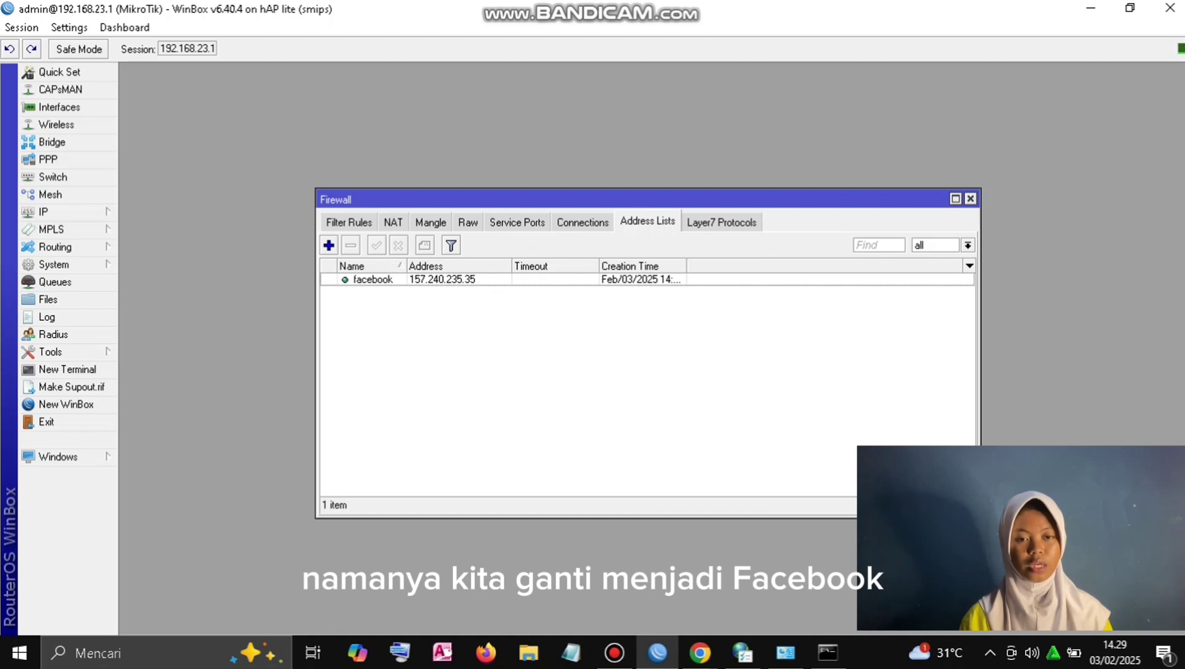
# Step: Rerun nslookup facebook.com and copy the new address 57.144.160.1
pyautogui.click(827, 652)
pyautogui.press('Up')
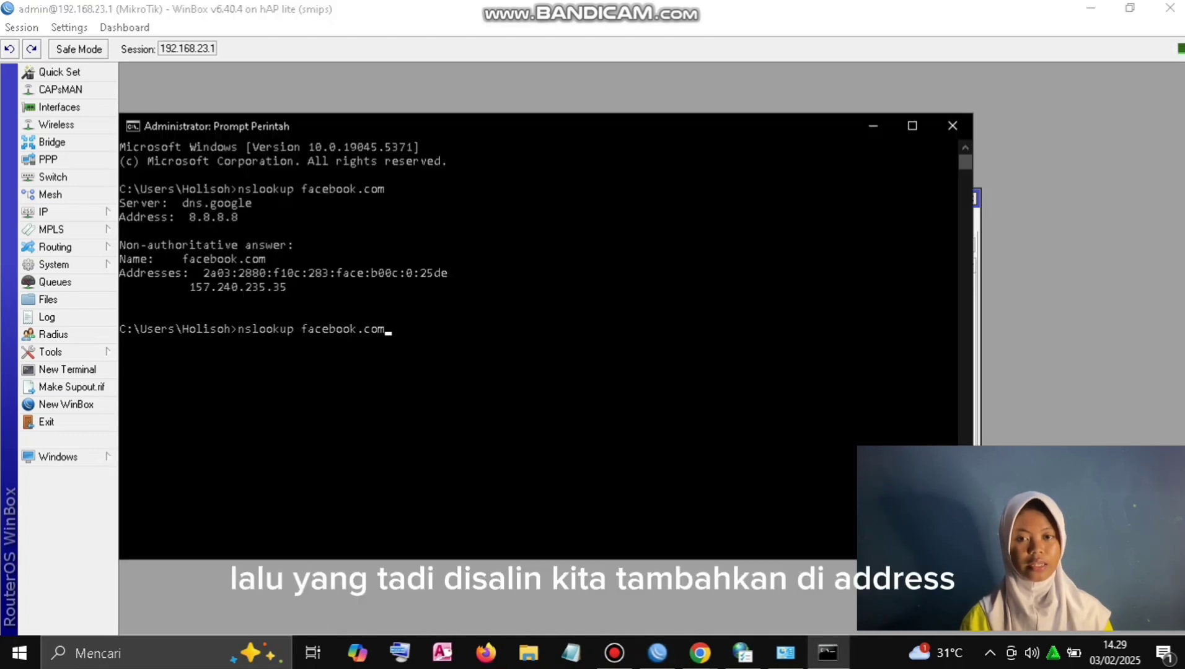
pyautogui.press('Return')
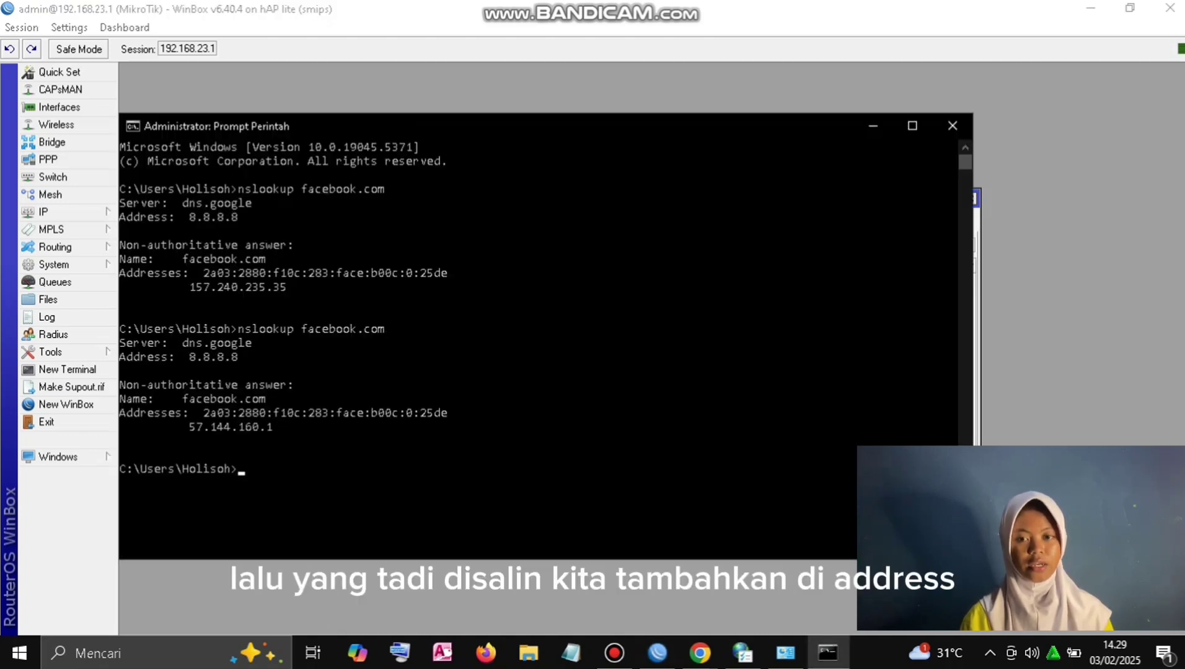
pyautogui.moveTo(279, 427); pyautogui.dragTo(189, 427)
pyautogui.hotkey('ctrl', 'c')
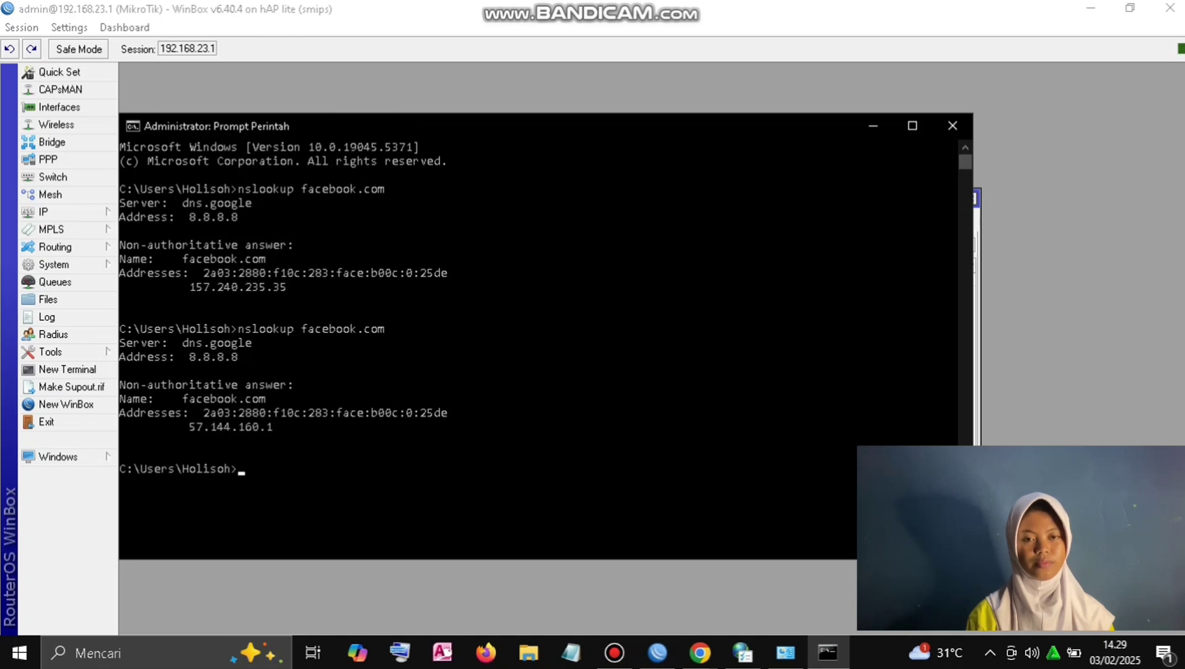
# Step: Add a second facebook address list entry with address 57.144.160.1
pyautogui.click(658, 653)
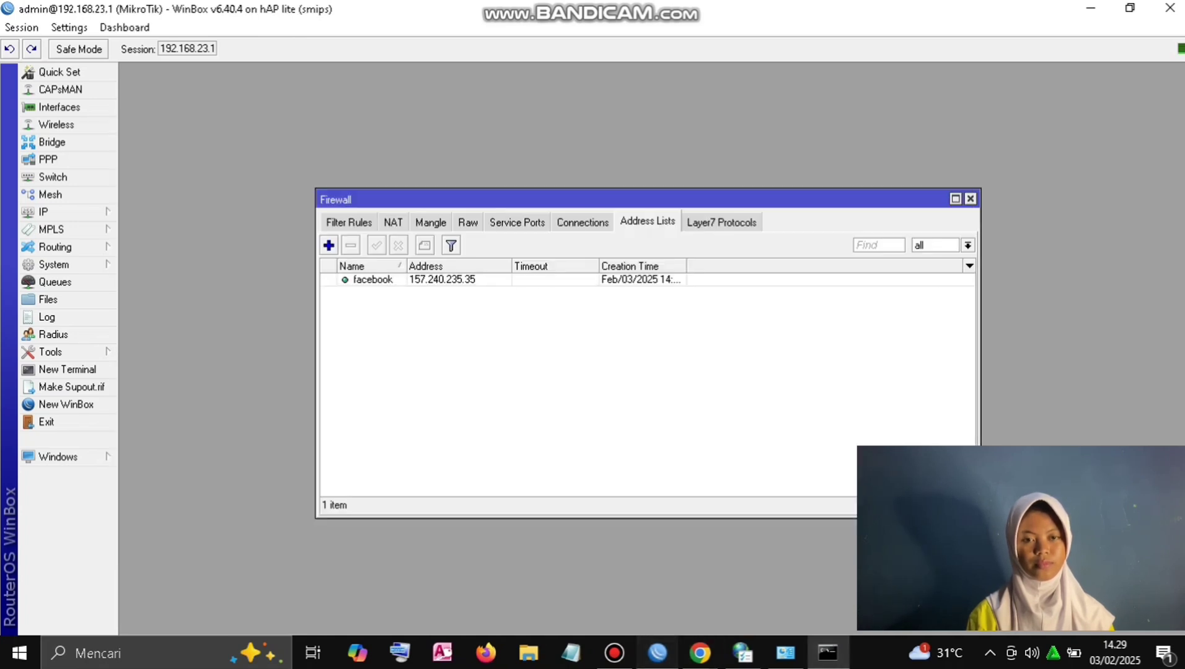
pyautogui.click(329, 244)
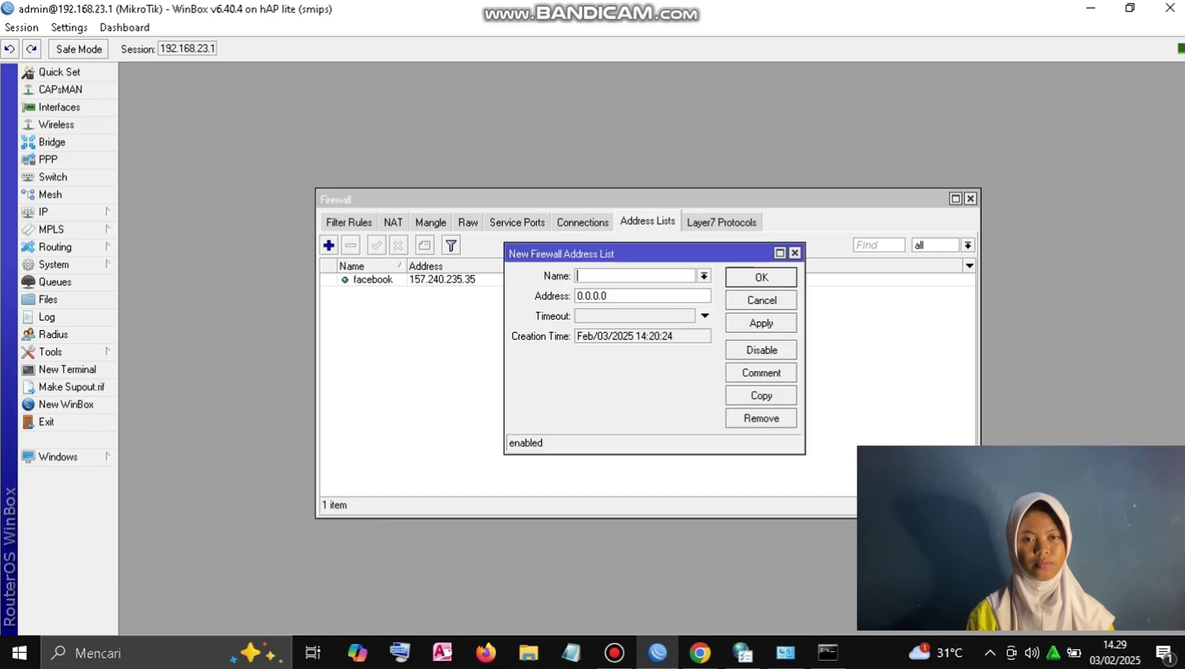
pyautogui.write('facebook')
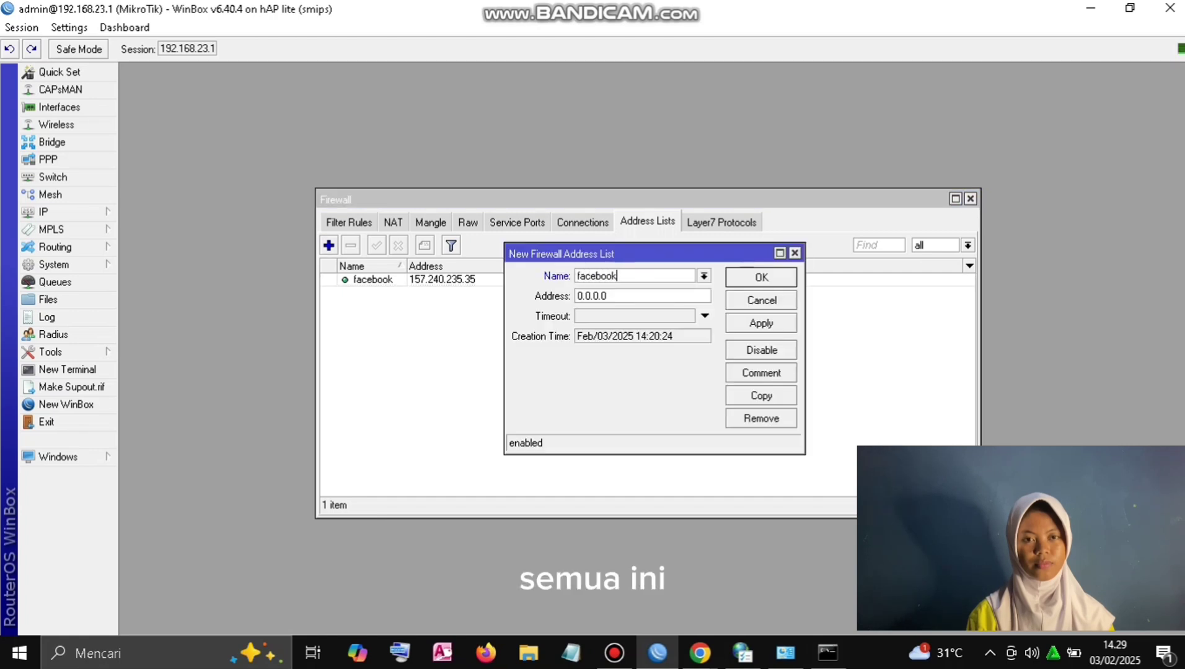
pyautogui.click(601, 296)
pyautogui.doubleClick(601, 296)
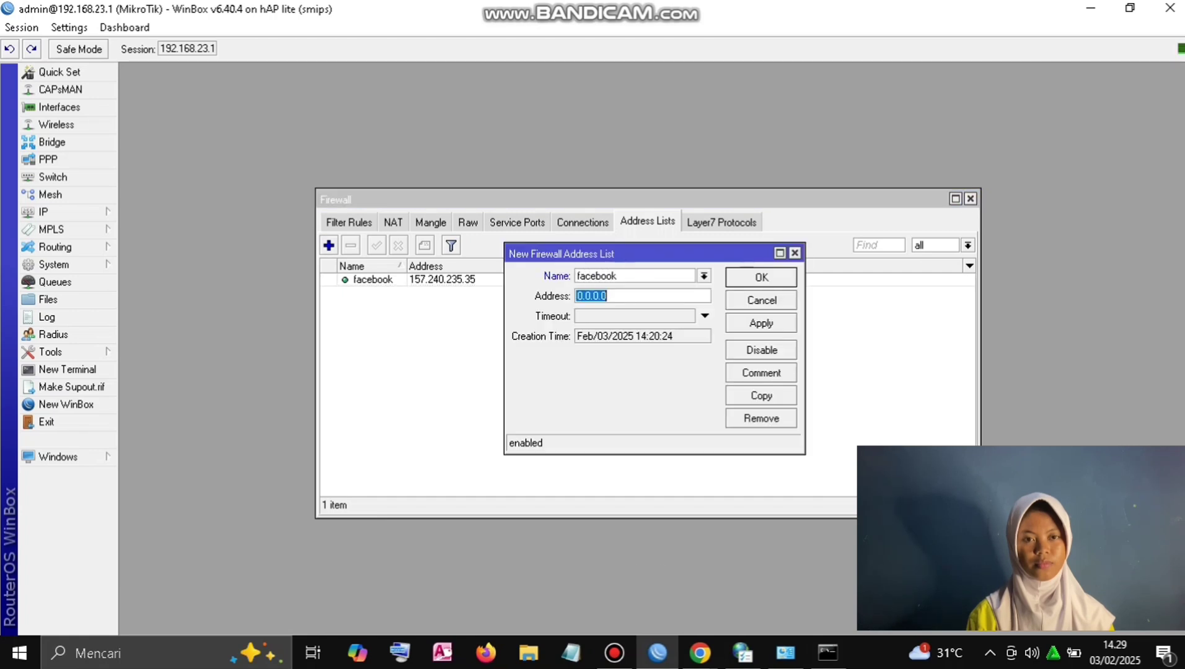
pyautogui.hotkey('ctrl', 'v')
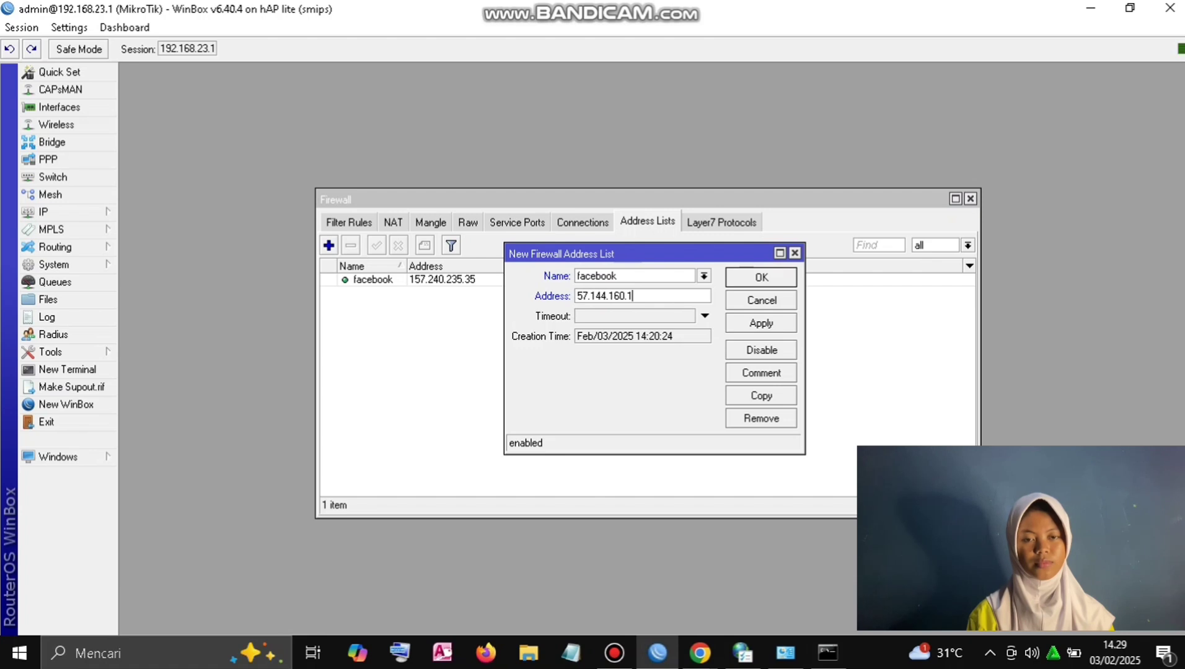
pyautogui.click(761, 322)
pyautogui.click(761, 277)
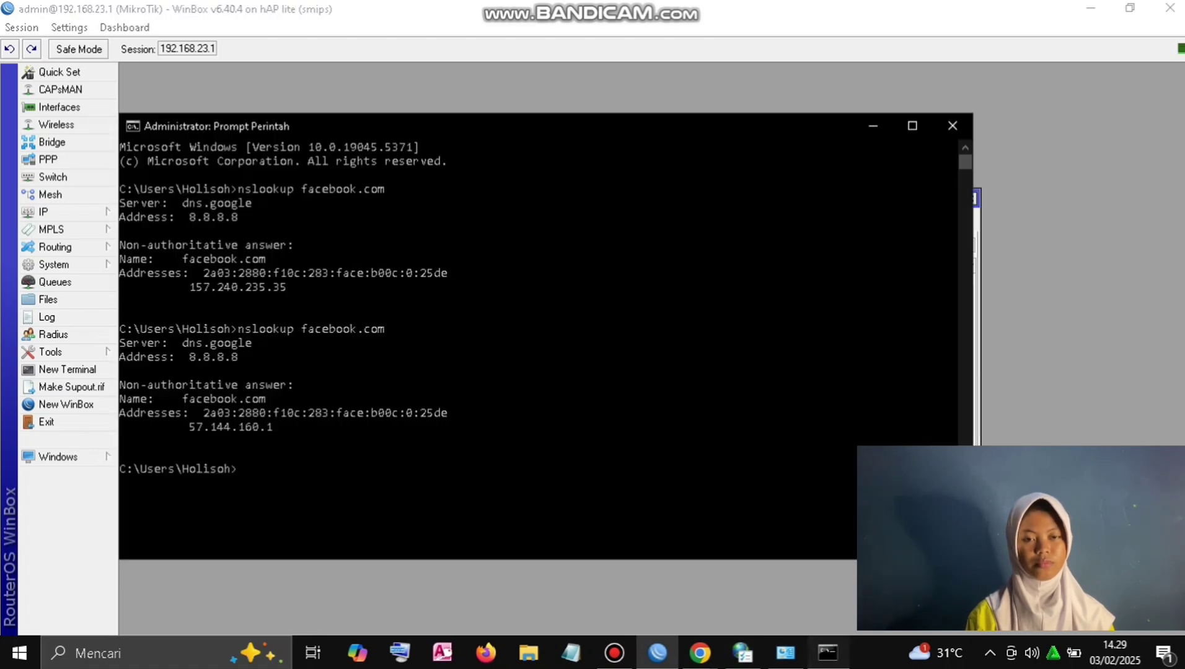
# Step: Rerun nslookup facebook.com three times and copy the new address 157.240.13.35
pyautogui.click(828, 652)
pyautogui.press('Up')
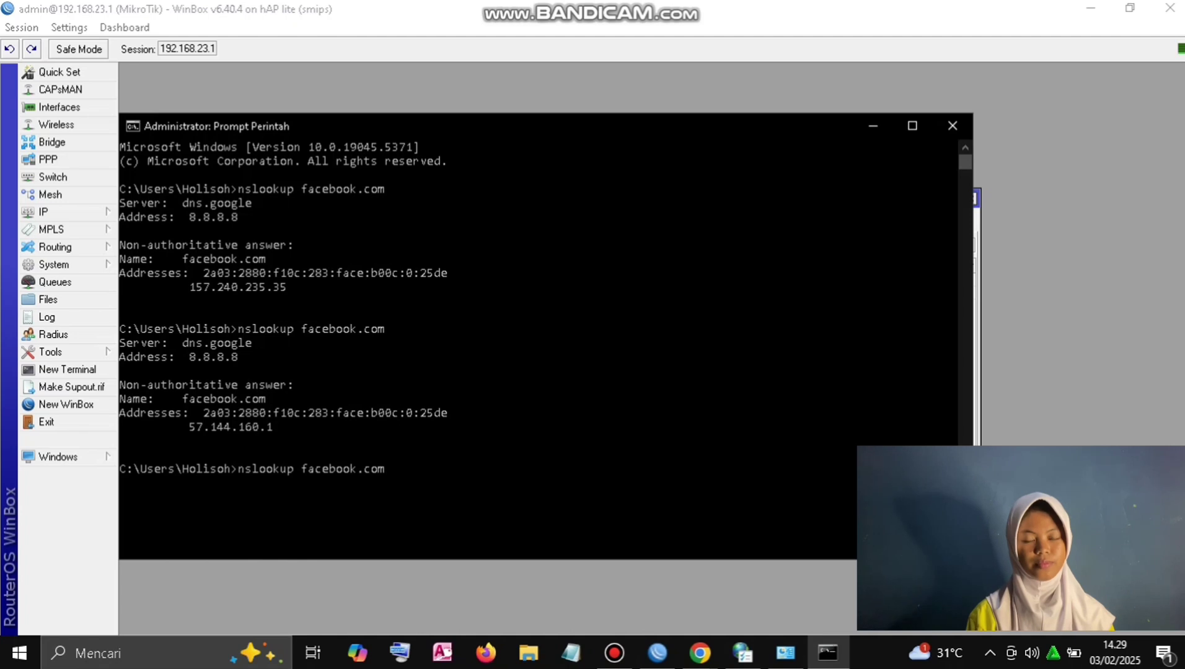
pyautogui.press('Return')
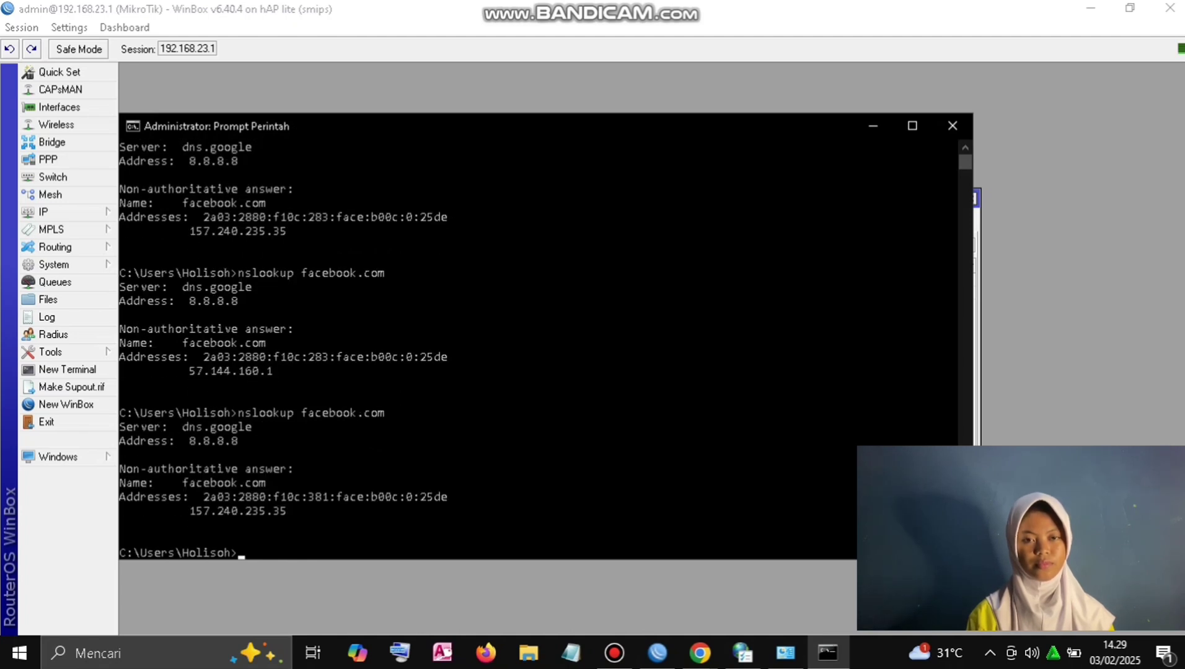
pyautogui.press('Up')
pyautogui.press('Return')
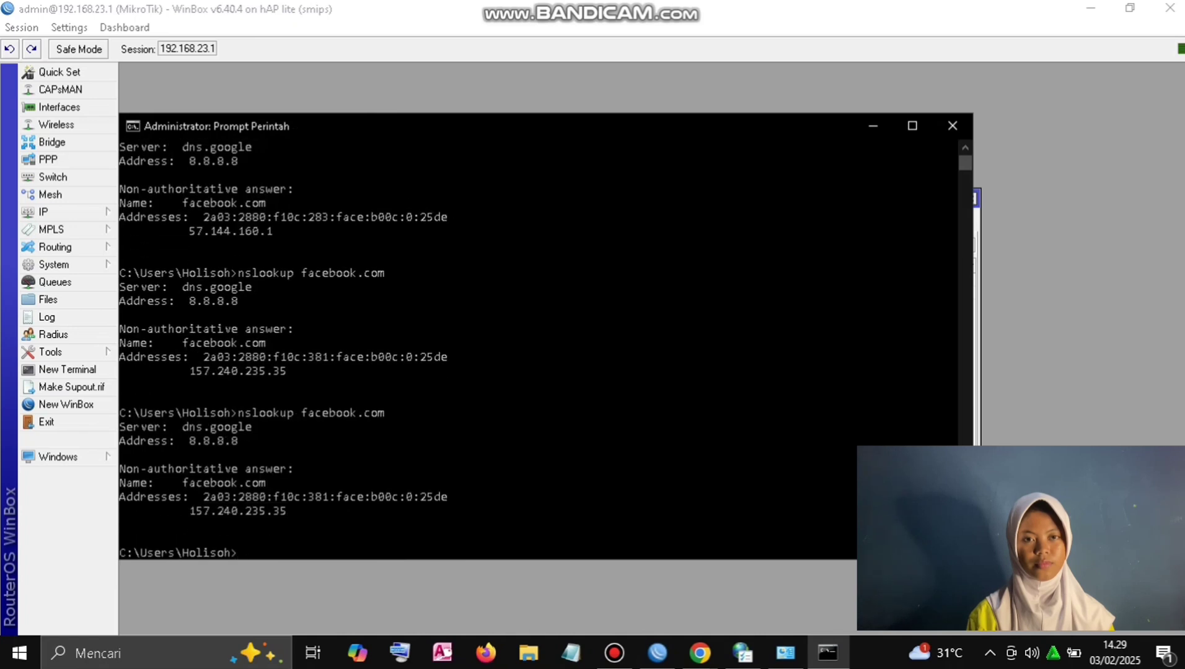
pyautogui.press('Up')
pyautogui.press('Return')
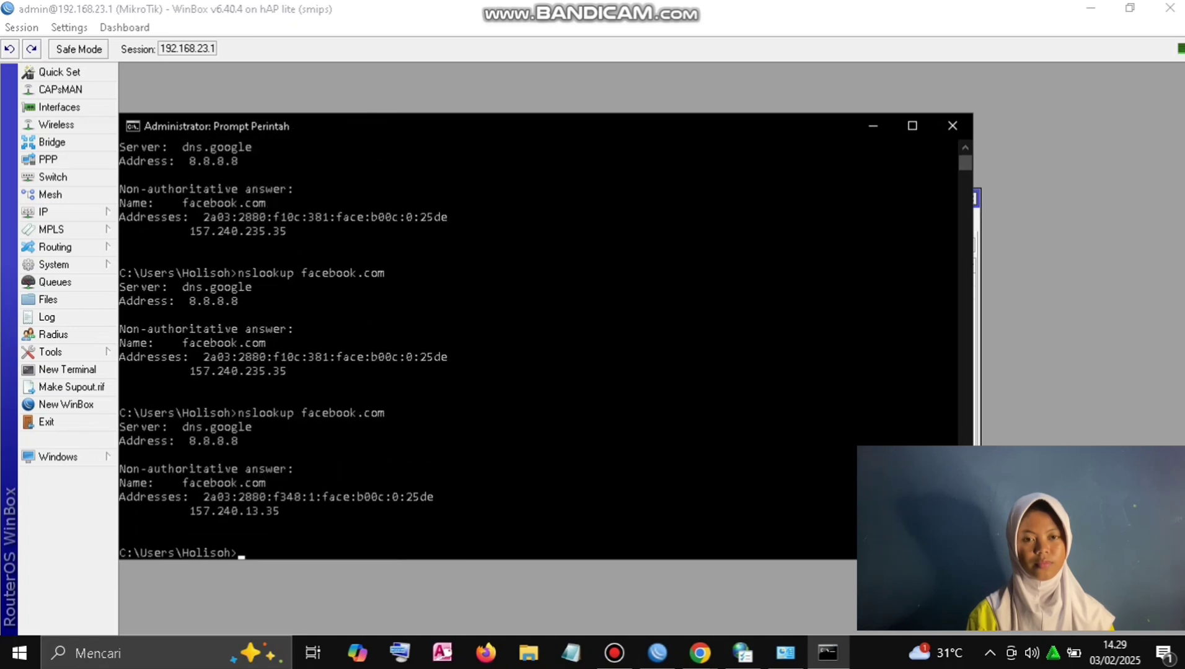
pyautogui.moveTo(279, 510)
pyautogui.mouseDown()
pyautogui.moveTo(226, 497)
pyautogui.moveTo(184, 511)
pyautogui.moveTo(279, 510)
pyautogui.mouseUp()
pyautogui.press('Return')
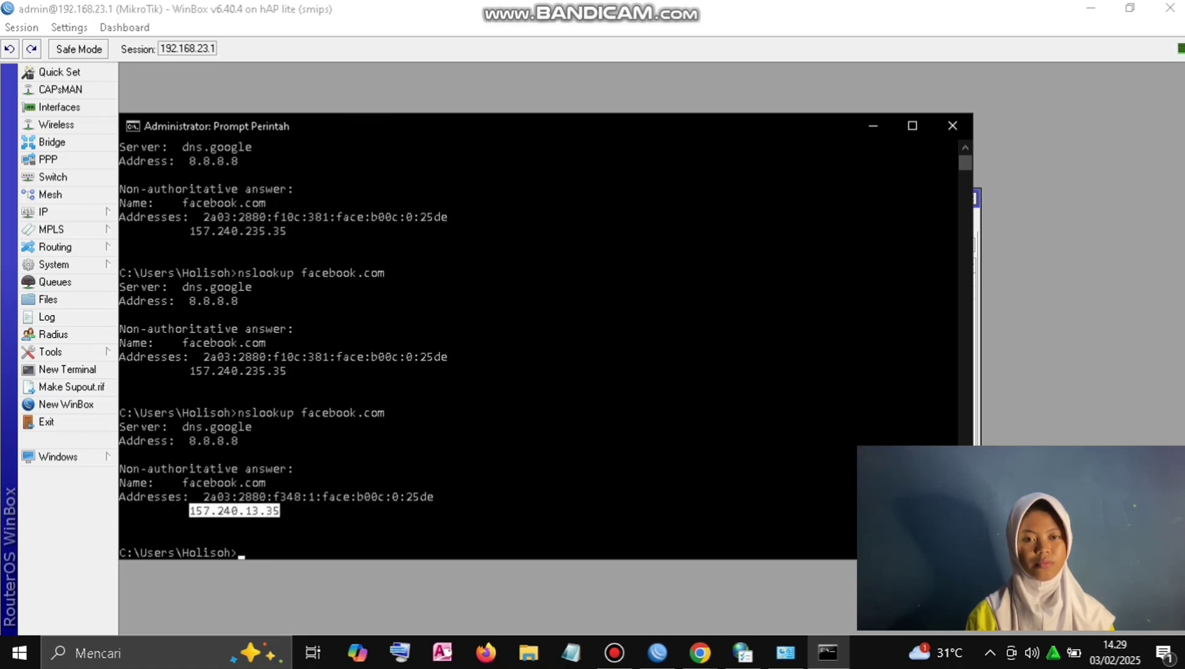
# Step: Add a facebook address list entry with address 157.240.13.35
pyautogui.click(656, 653)
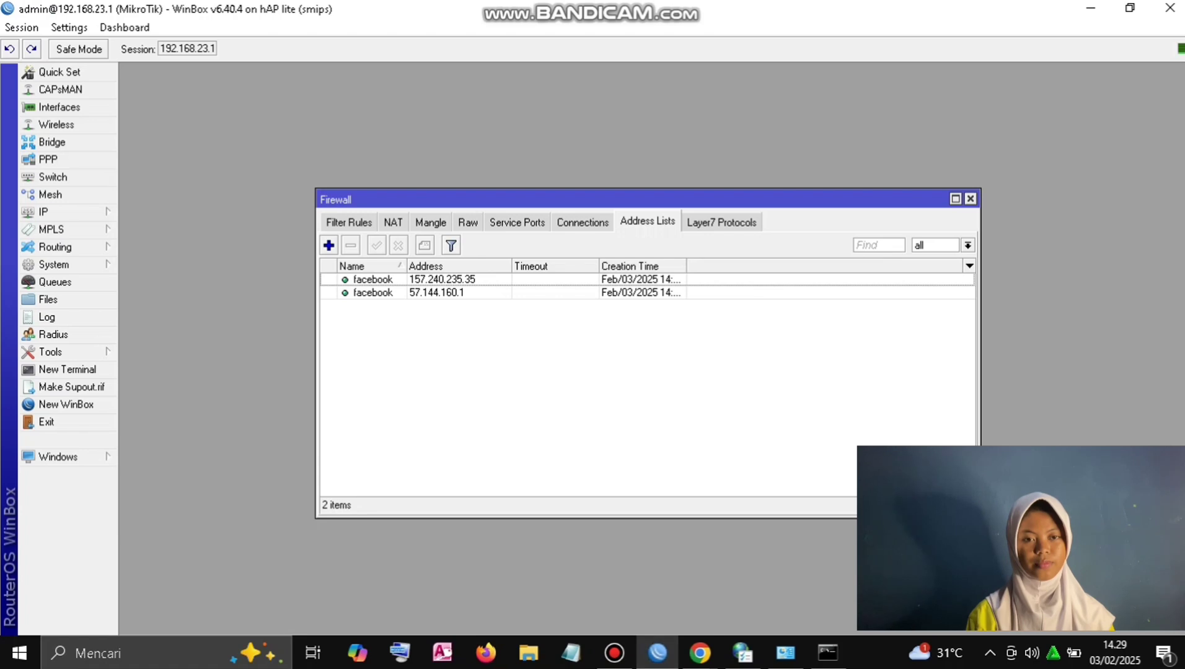
pyautogui.click(329, 245)
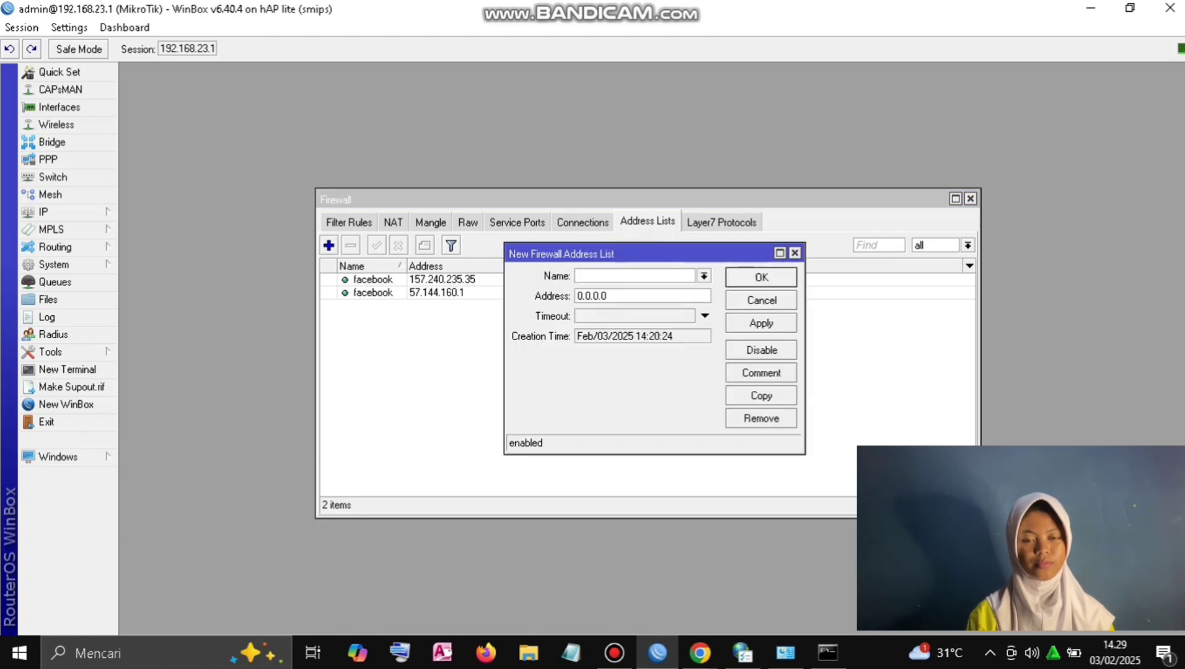
pyautogui.write('facebook')
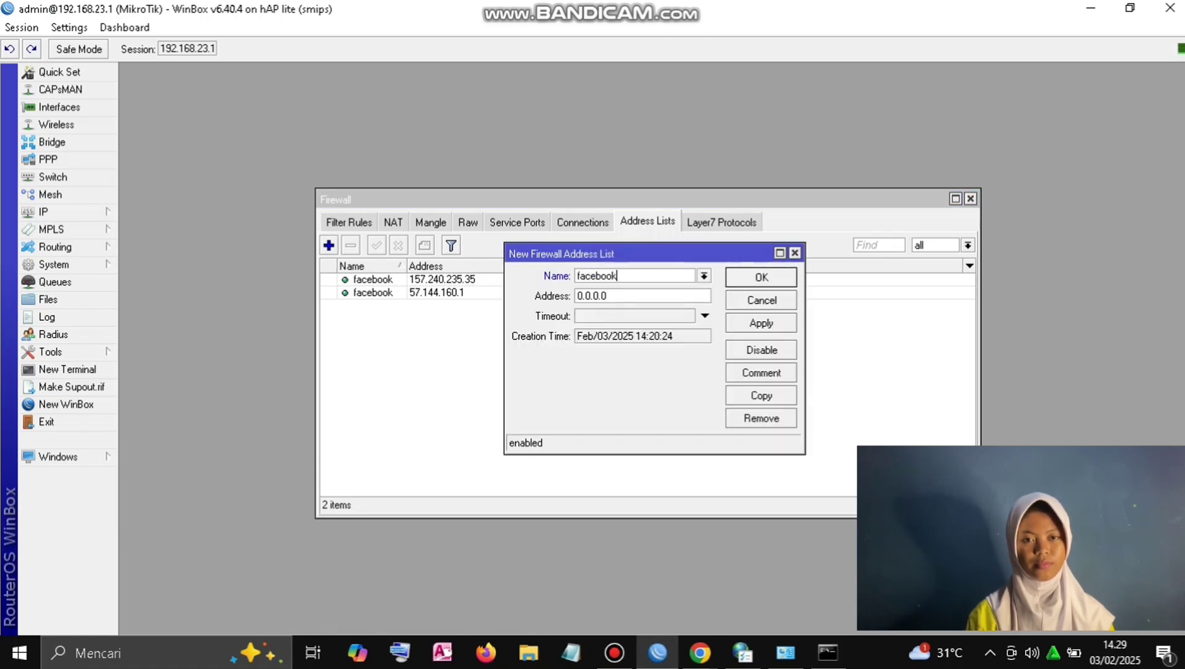
pyautogui.hotkey('ctrl', 'a')
pyautogui.hotkey('ctrl', 'v')
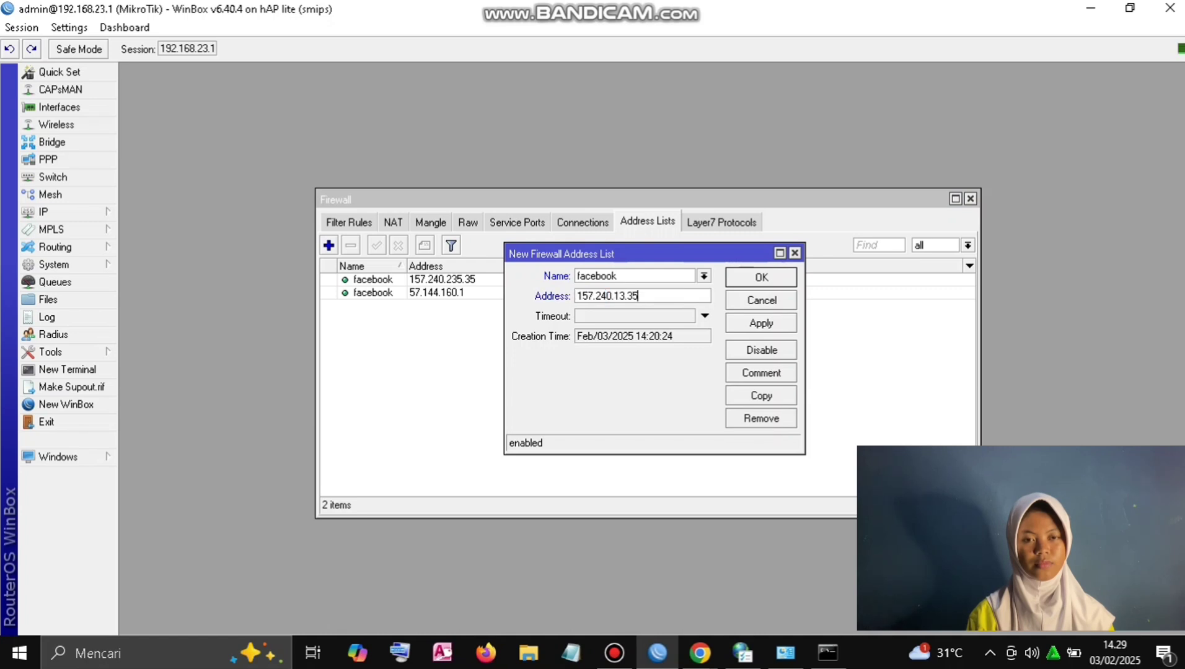
pyautogui.click(761, 323)
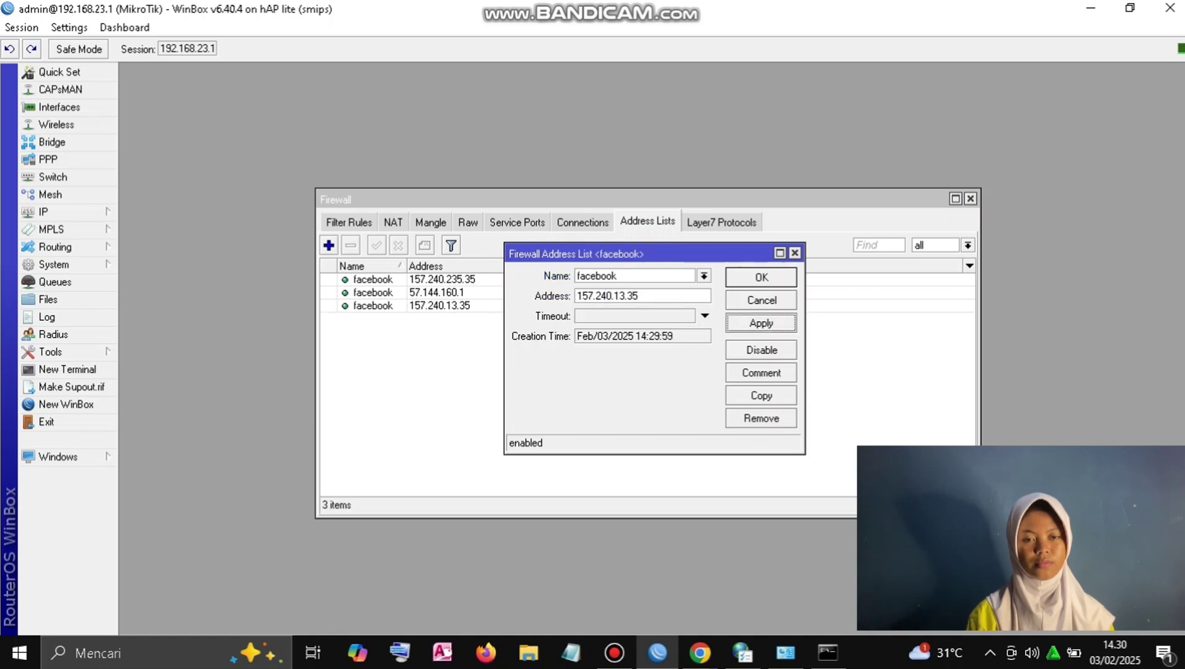
pyautogui.click(760, 277)
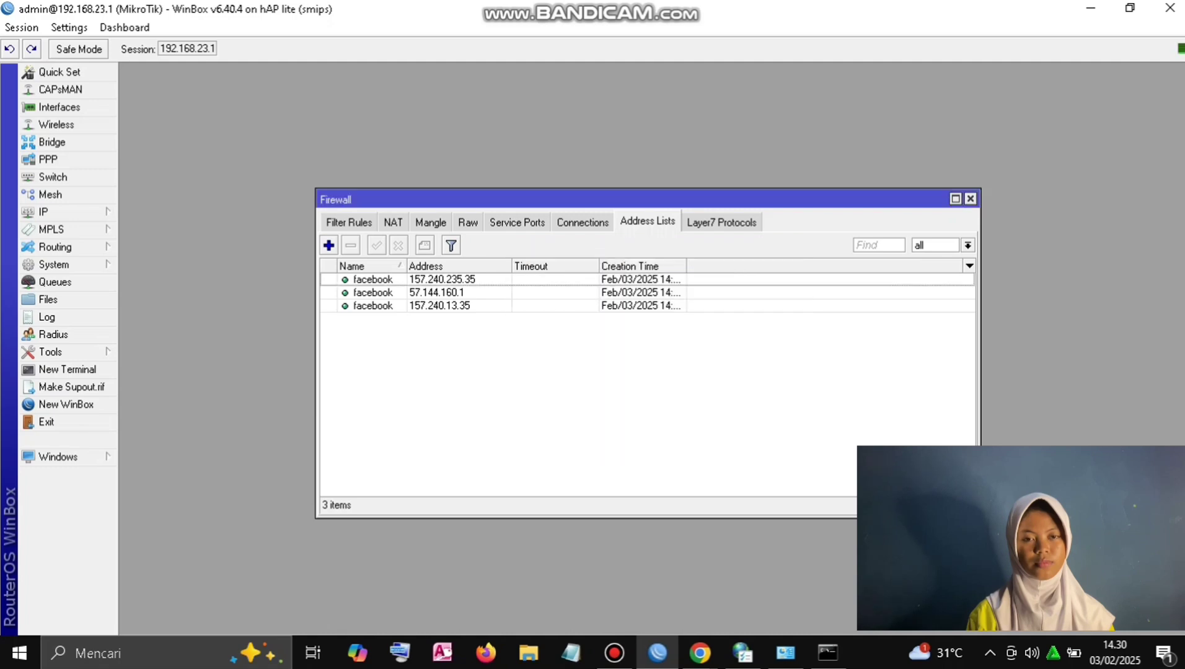
# Step: Rerun nslookup facebook.com and copy the new address 57.144.144.1
pyautogui.click(827, 652)
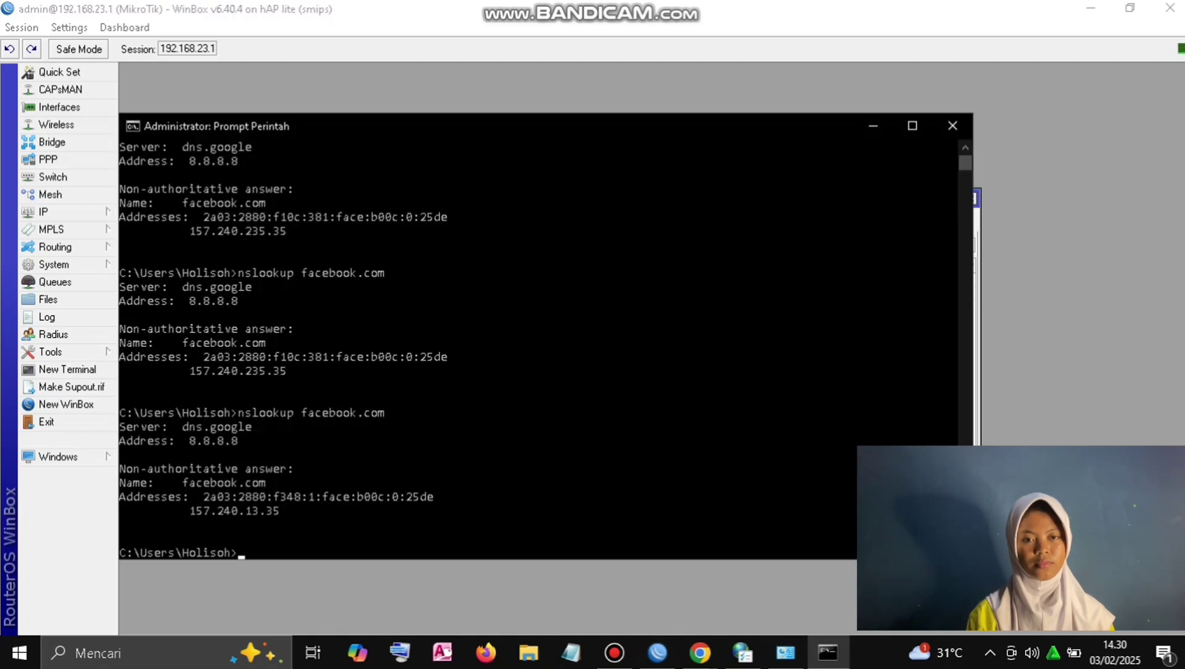
pyautogui.press('Up')
pyautogui.press('Return')
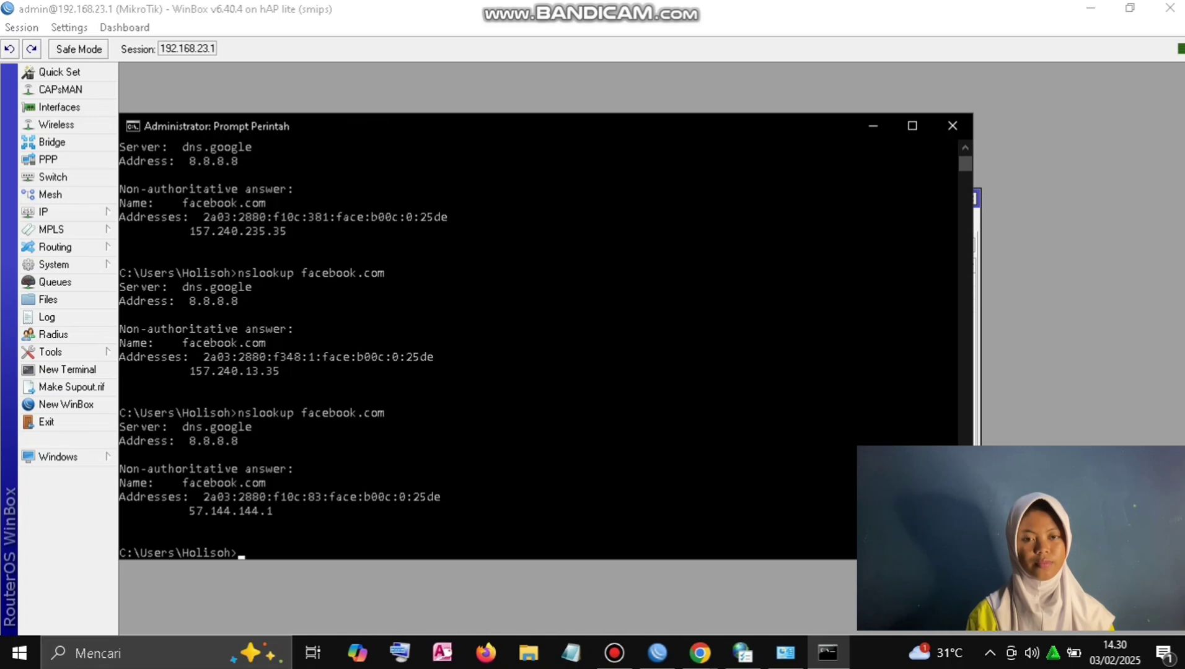
pyautogui.scroll(6, 539, 347)
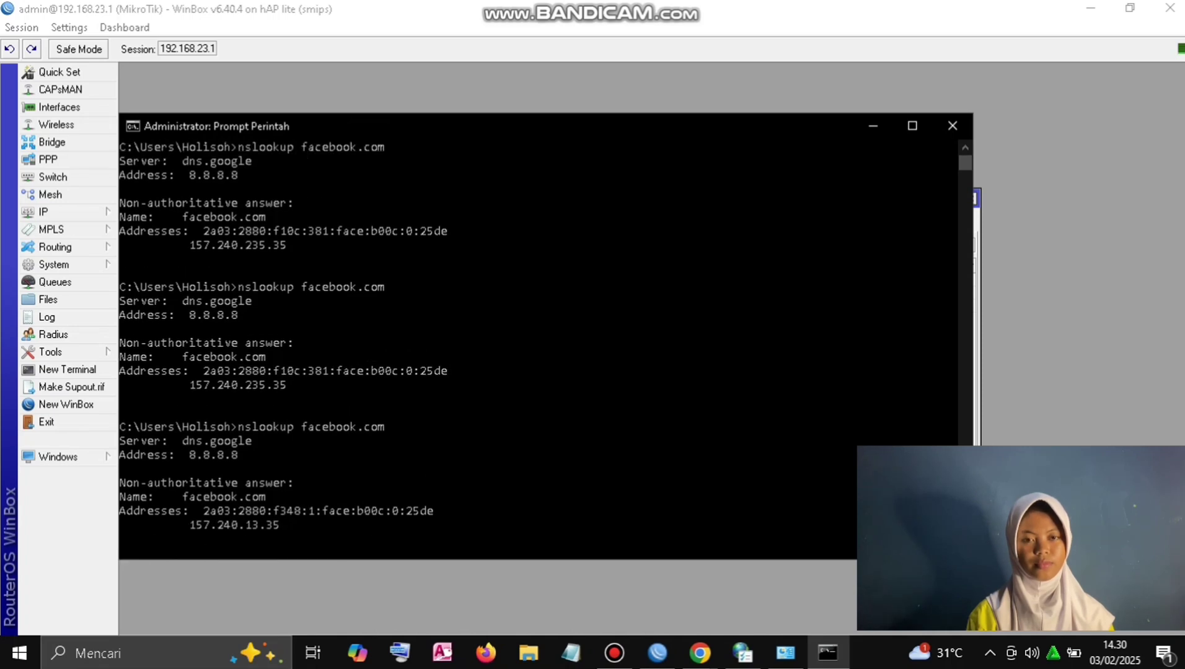
pyautogui.scroll(-6, 539, 347)
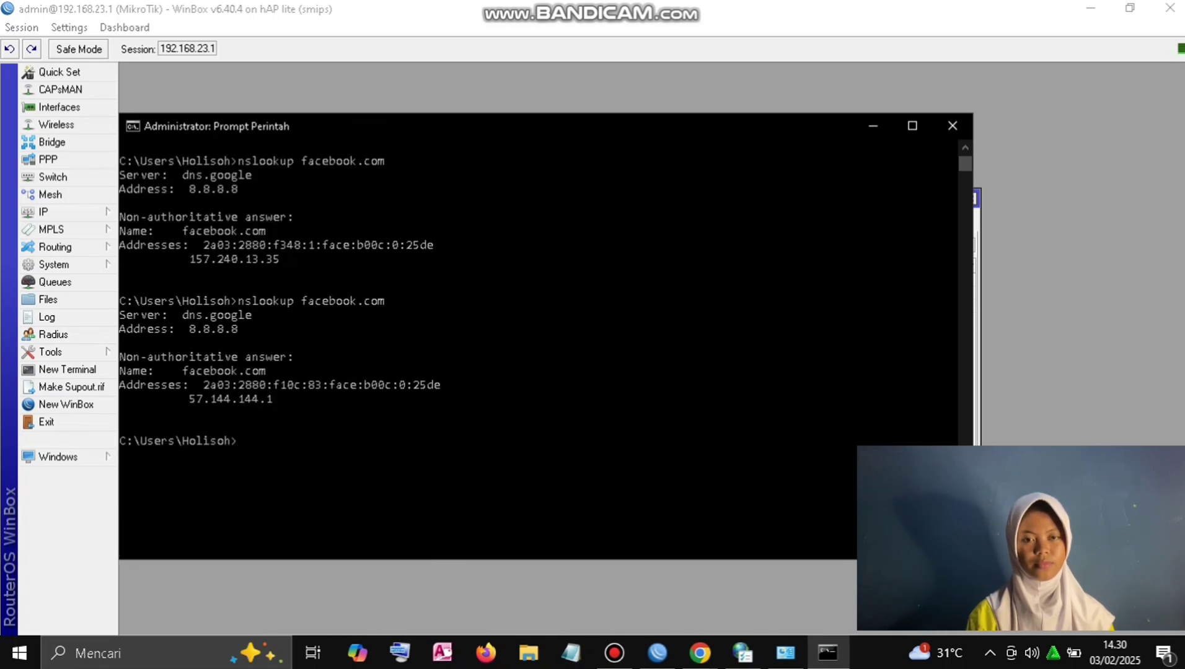
pyautogui.moveTo(278, 399); pyautogui.dragTo(189, 398)
pyautogui.press('Return')
# Step: Add a facebook entry for 57.144.144.1, then bring Command Prompt back
pyautogui.click(872, 125)
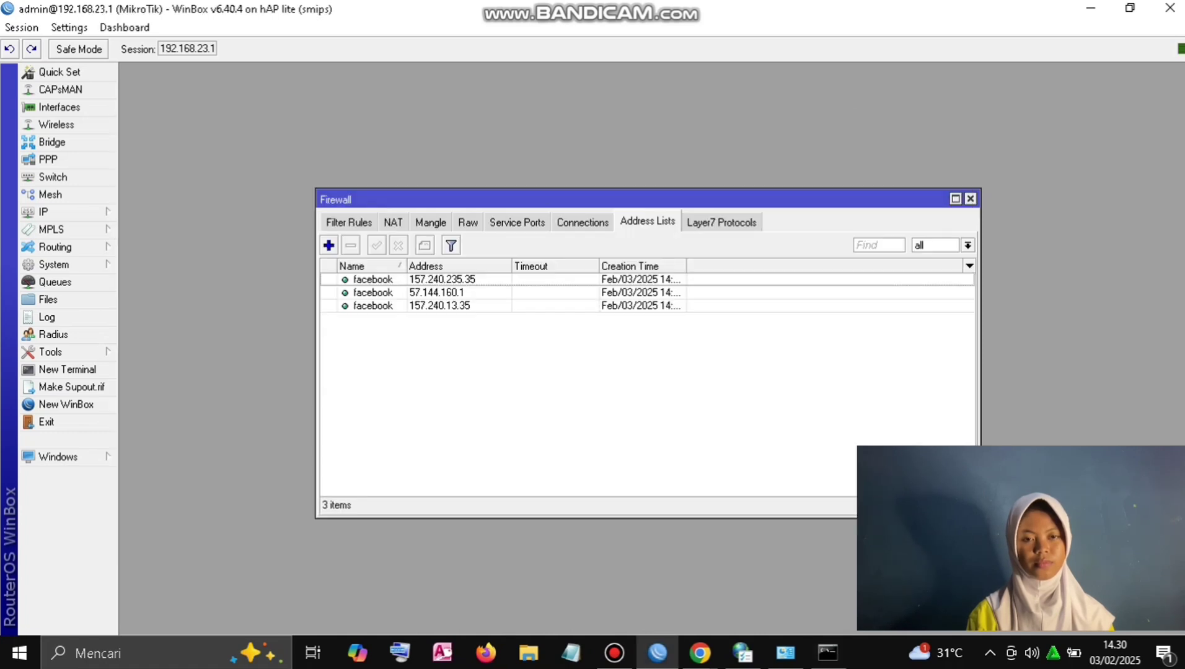
pyautogui.click(328, 245)
pyautogui.write('facebook')
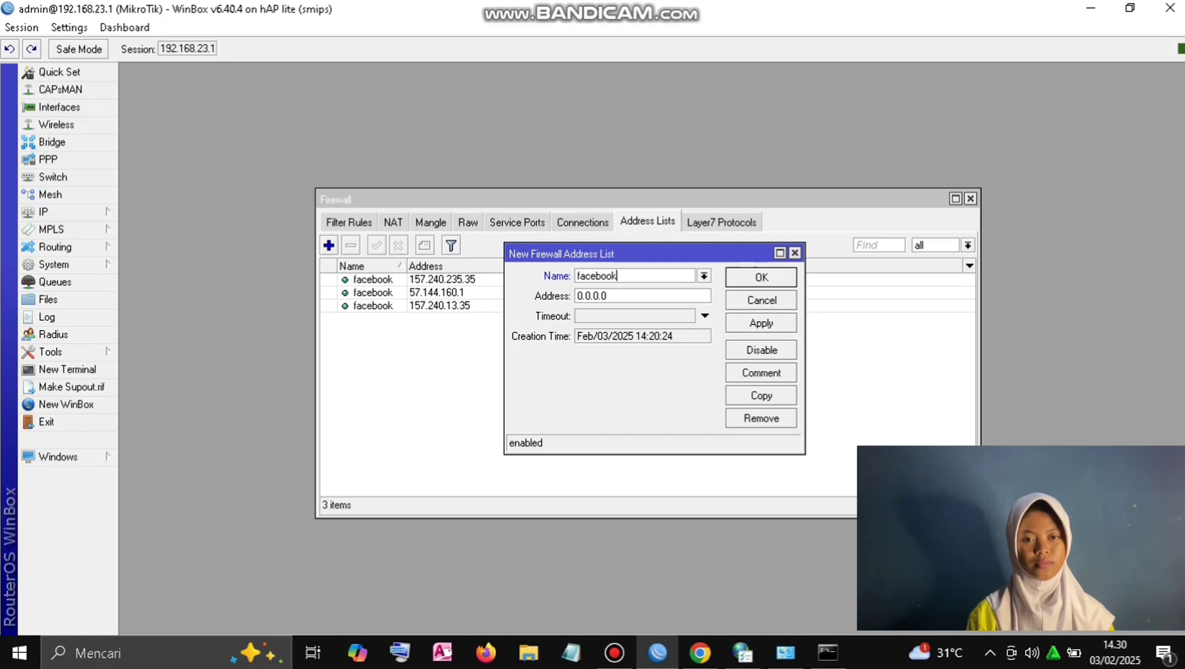
pyautogui.press('Tab')
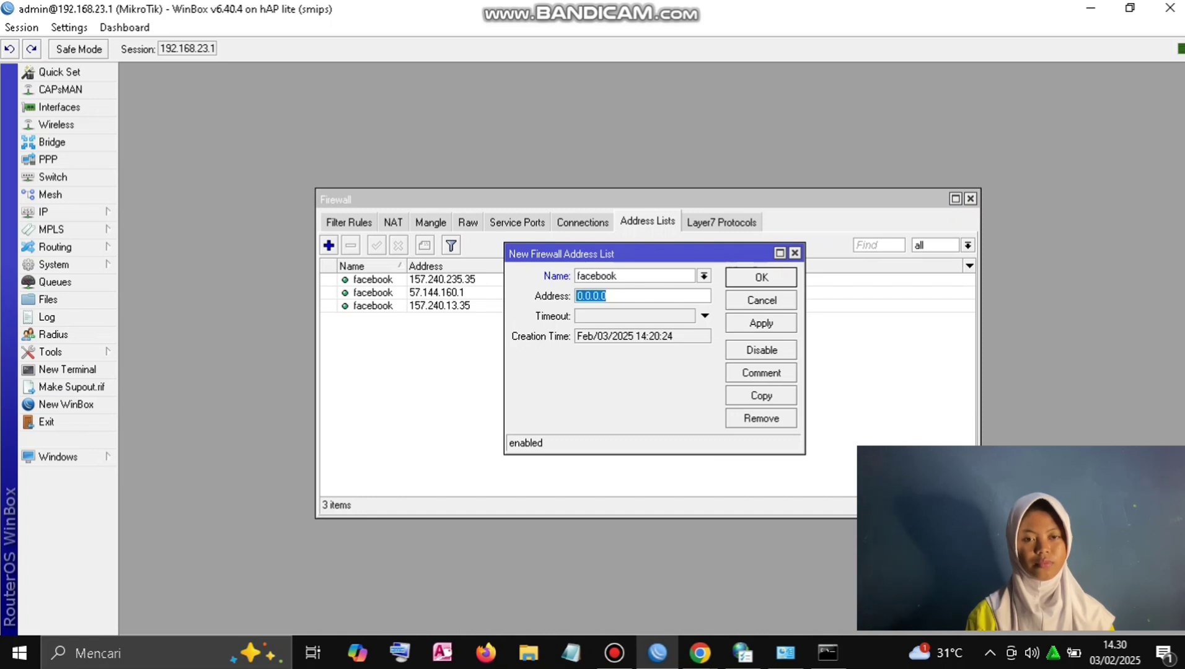
pyautogui.write('57.144.144.1')
pyautogui.click(761, 323)
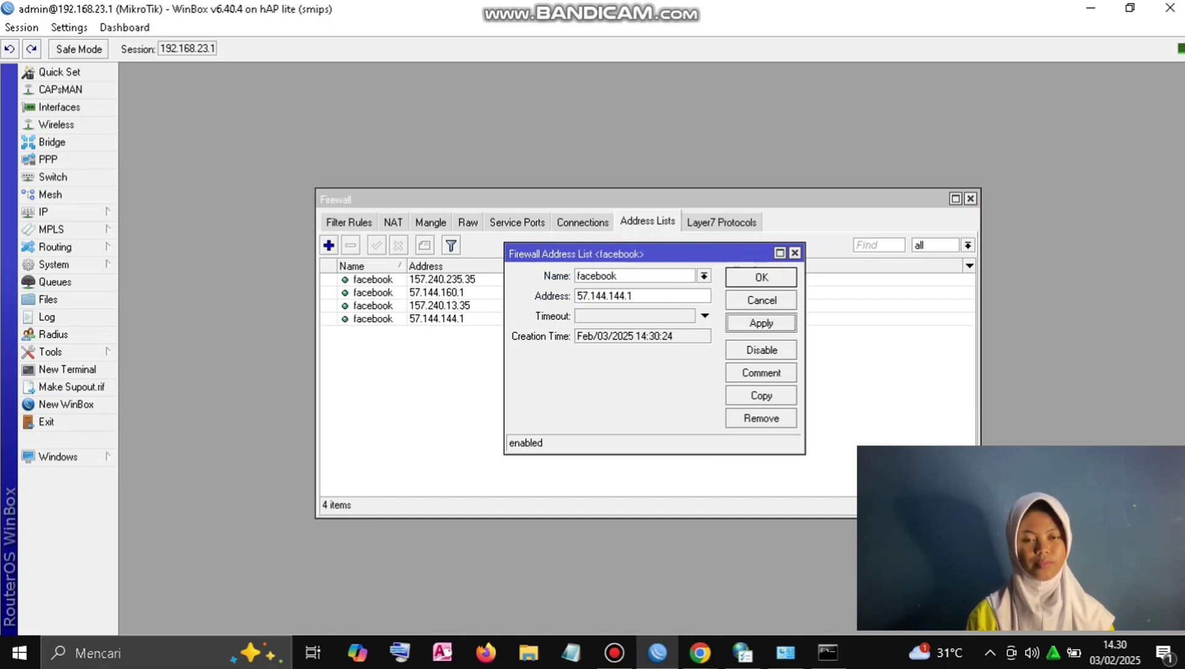
pyautogui.click(761, 277)
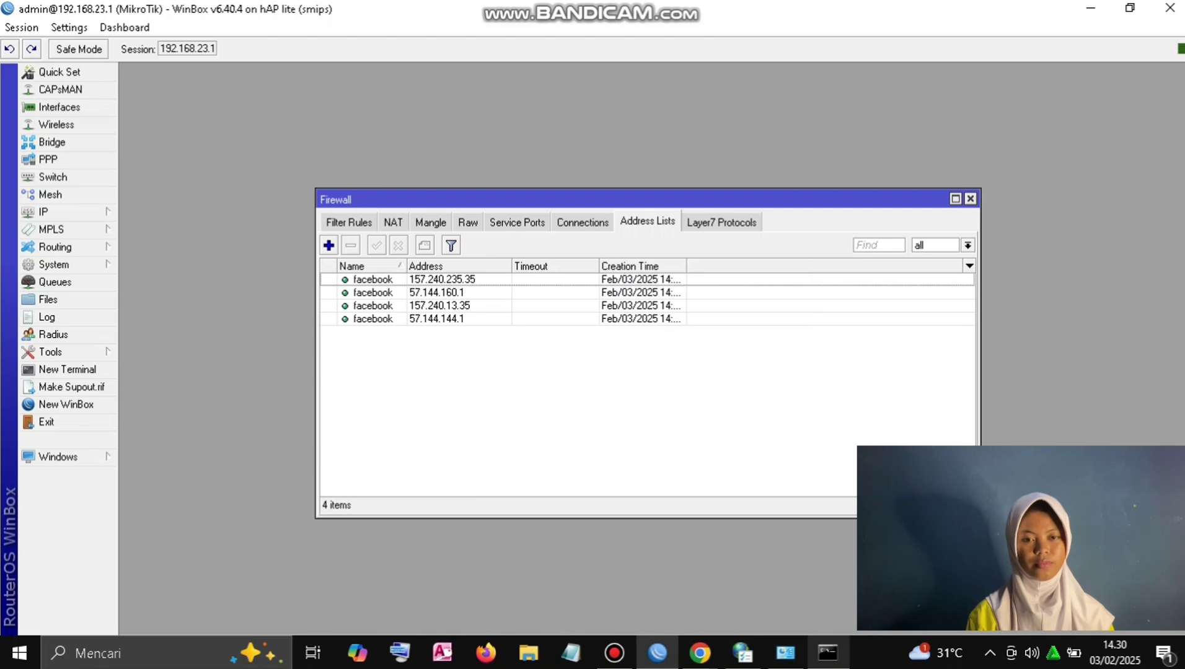
pyautogui.click(828, 652)
pyautogui.press('Up')
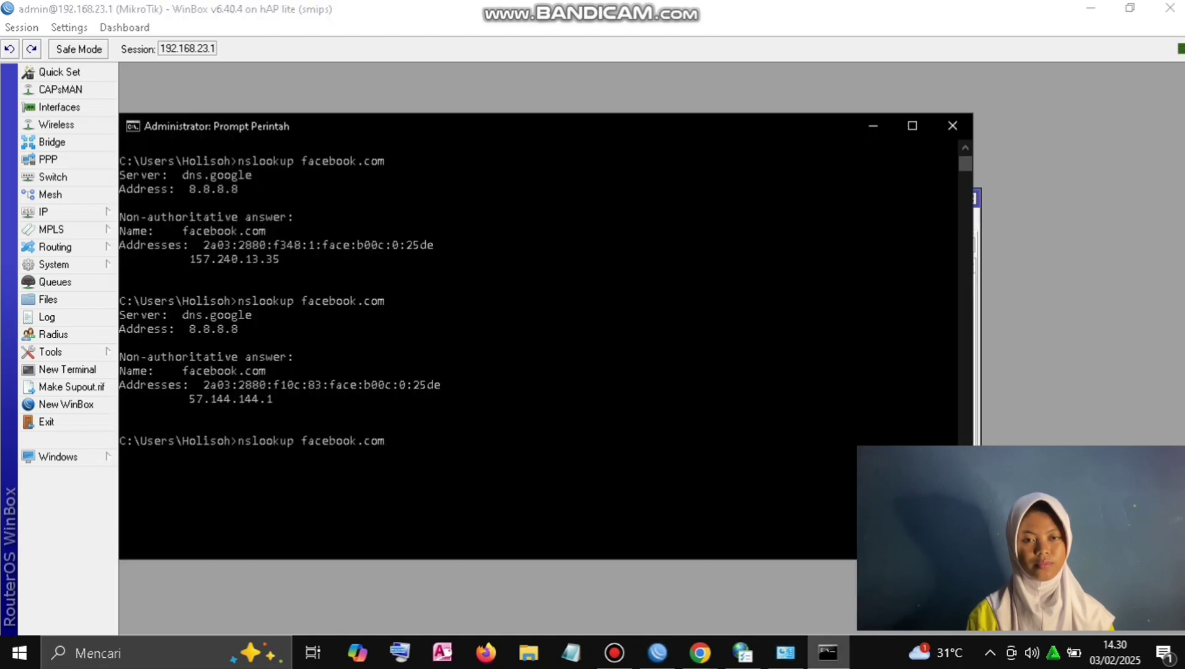
# Step: Rerun nslookup facebook.com and copy the new address 157.240.7.35
pyautogui.press('Return')
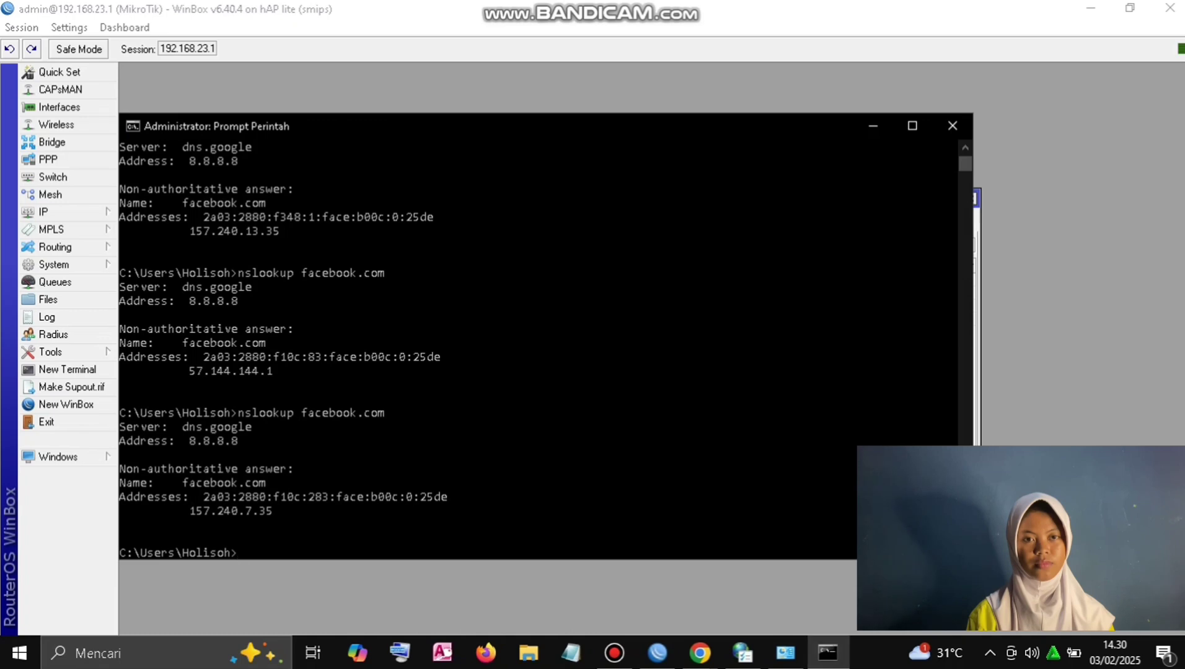
pyautogui.scroll(5, 539, 347)
pyautogui.scroll(-15, 539, 347)
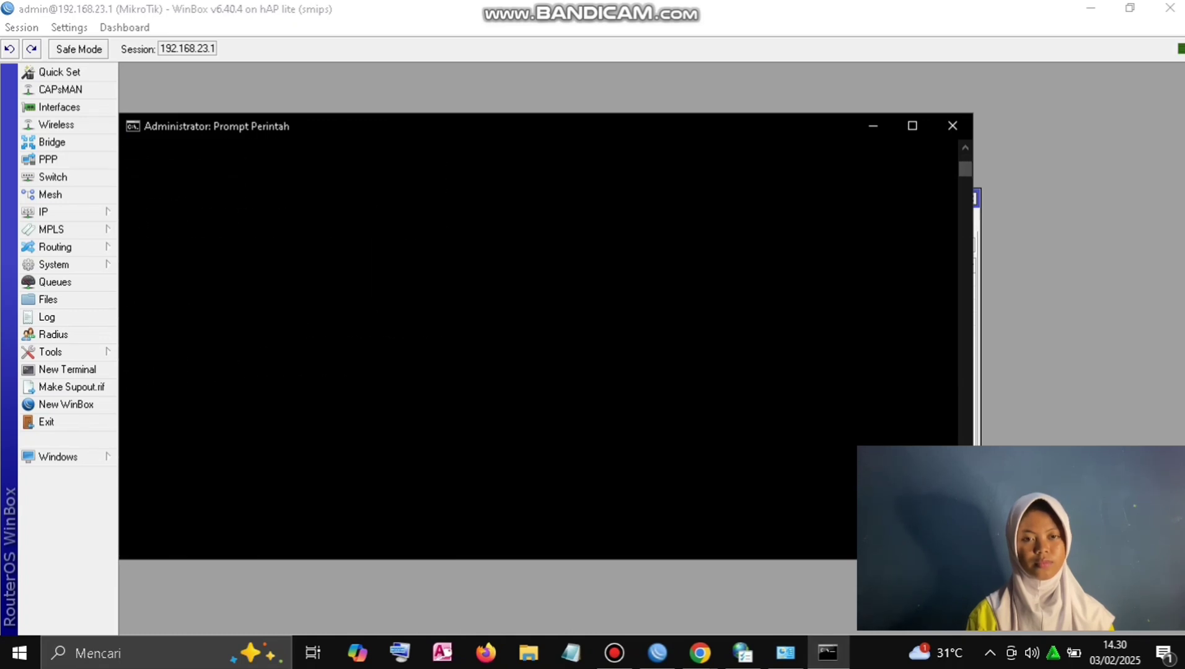
pyautogui.scroll(10, 539, 347)
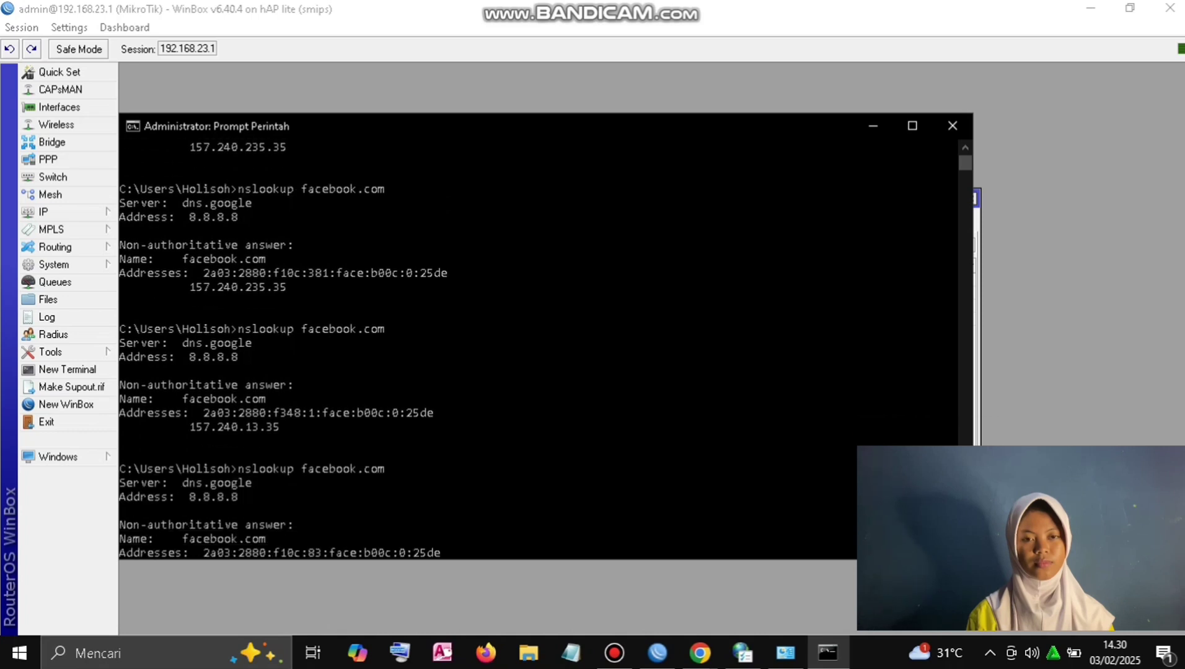
pyautogui.scroll(-6, 539, 347)
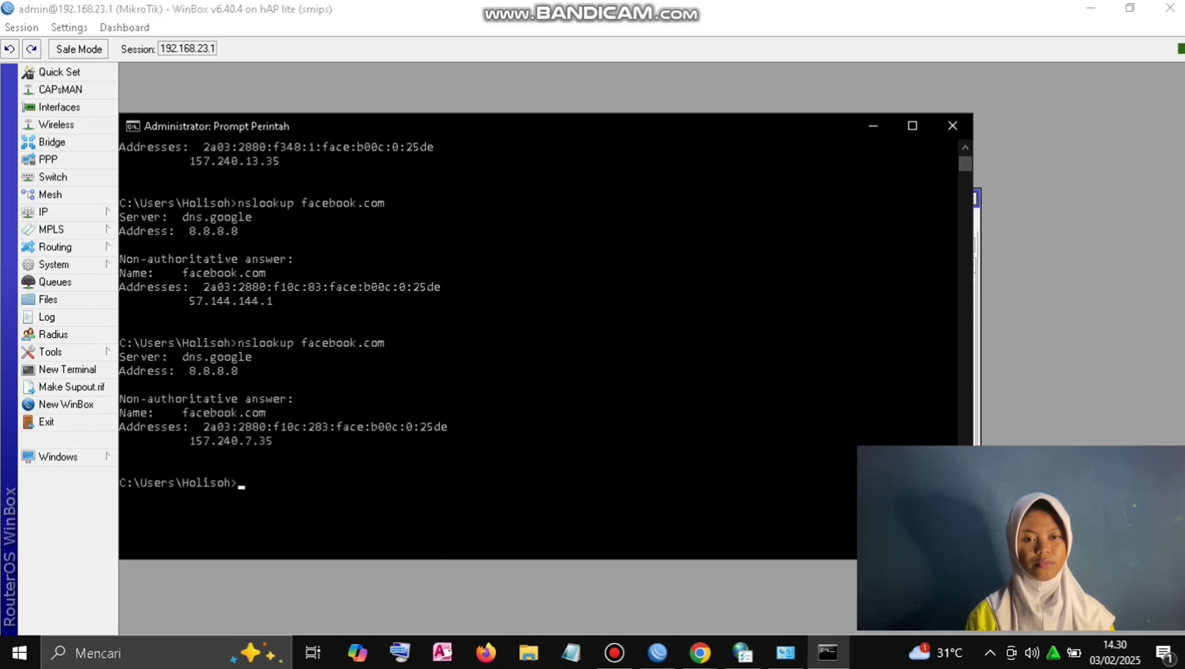
pyautogui.moveTo(279, 441); pyautogui.dragTo(189, 440)
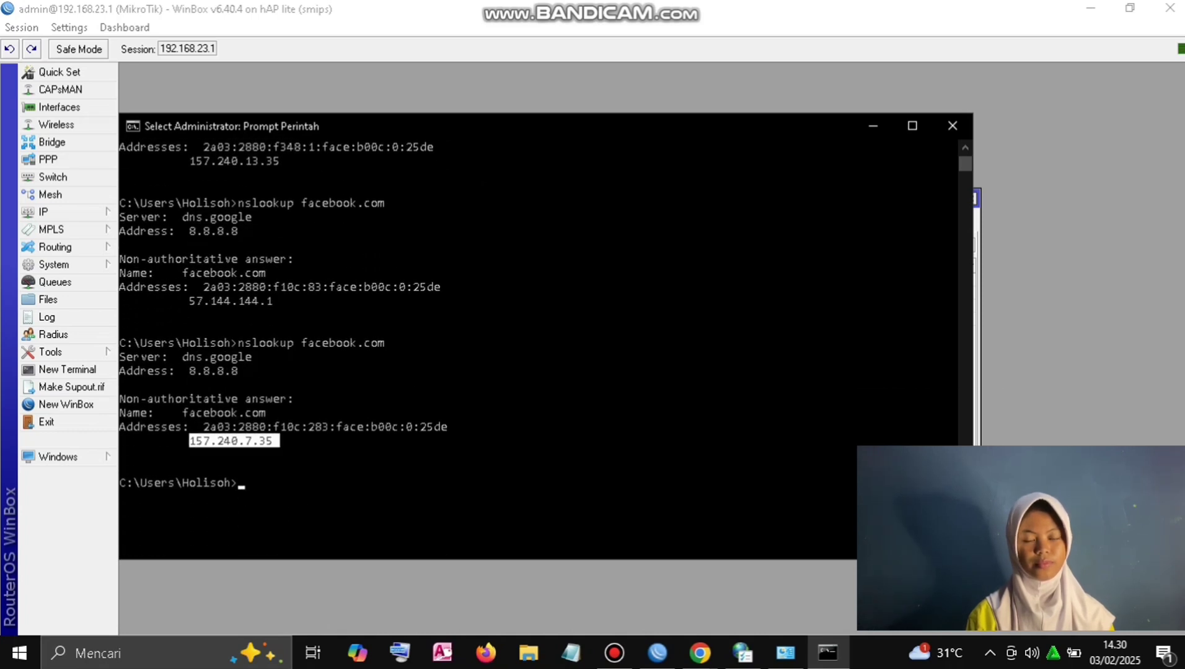
pyautogui.hotkey('ctrl', 'c')
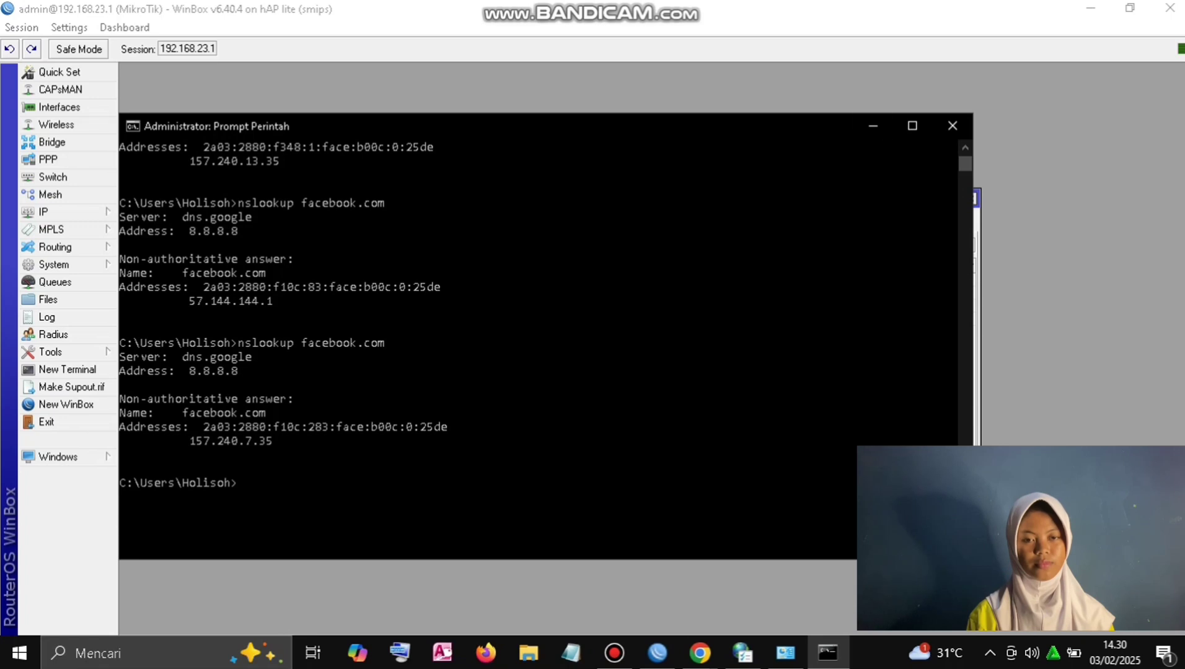
# Step: Add a facebook address list entry with address 157.240.7.35
pyautogui.click(873, 126)
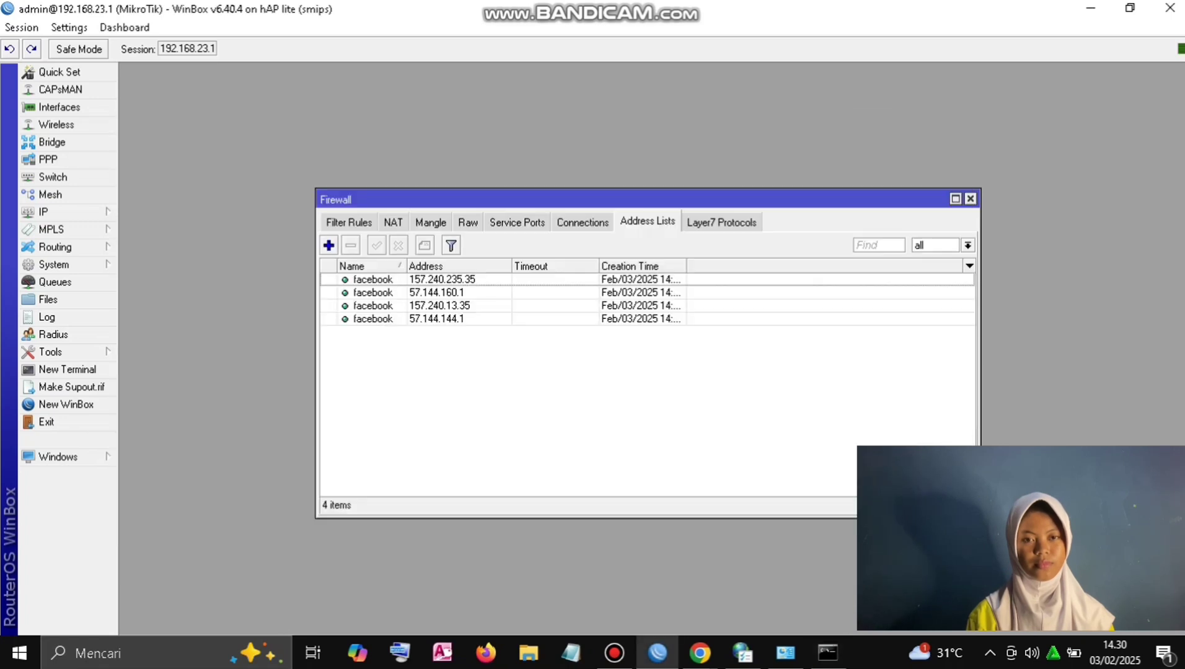
pyautogui.click(329, 244)
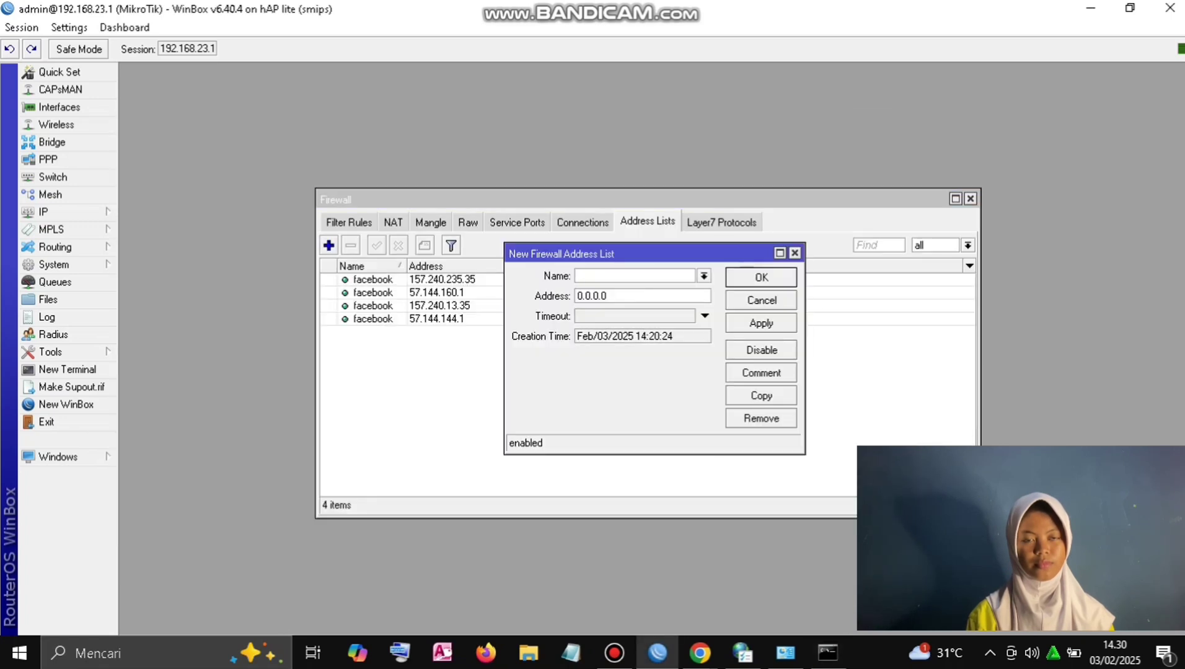
pyautogui.write('facebook')
pyautogui.press('Tab')
pyautogui.hotkey('ctrl', 'v')
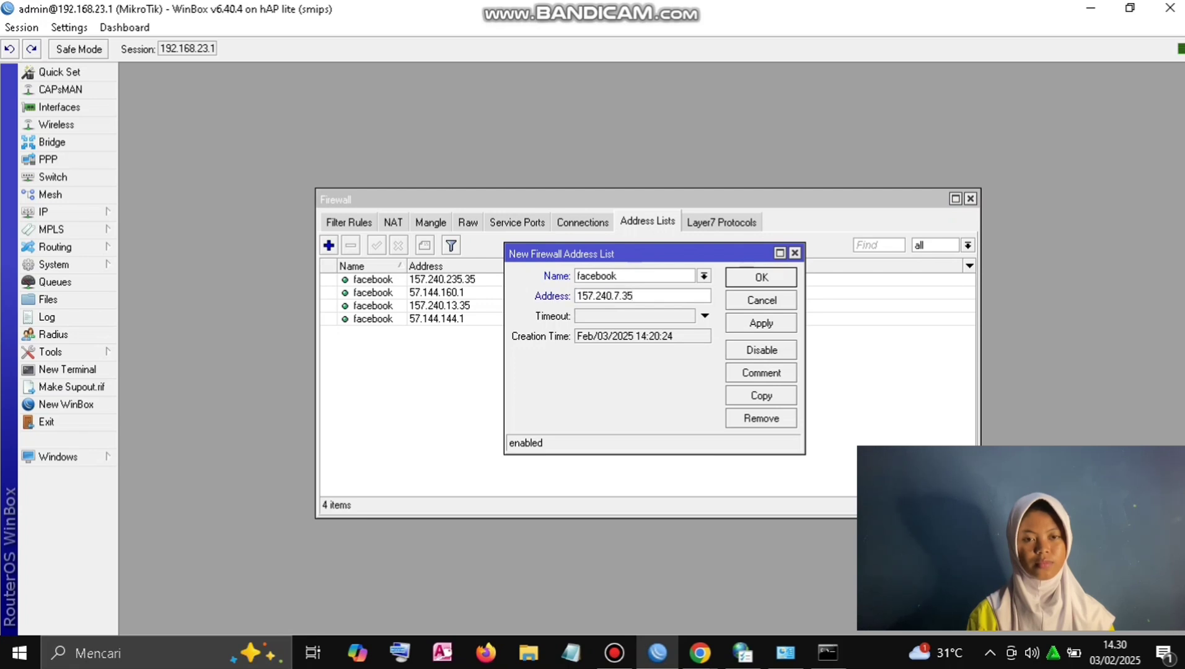
pyautogui.click(761, 324)
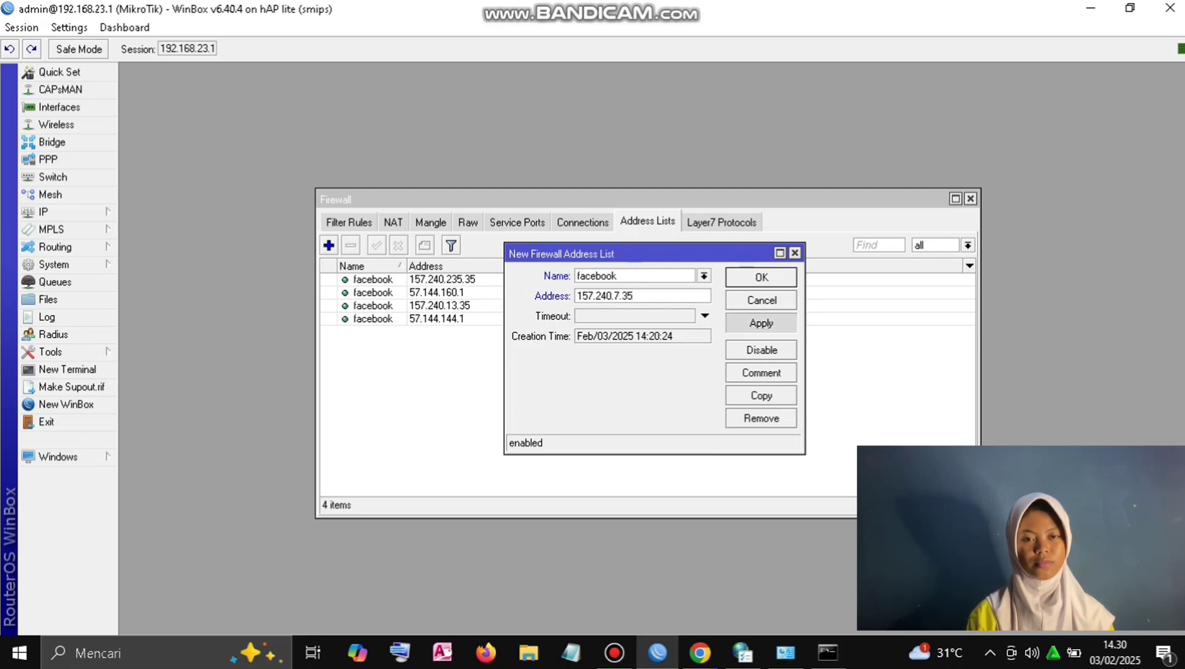
pyautogui.click(761, 278)
# Step: Rerun nslookup facebook.com several times, checking the address list between runs
pyautogui.click(827, 653)
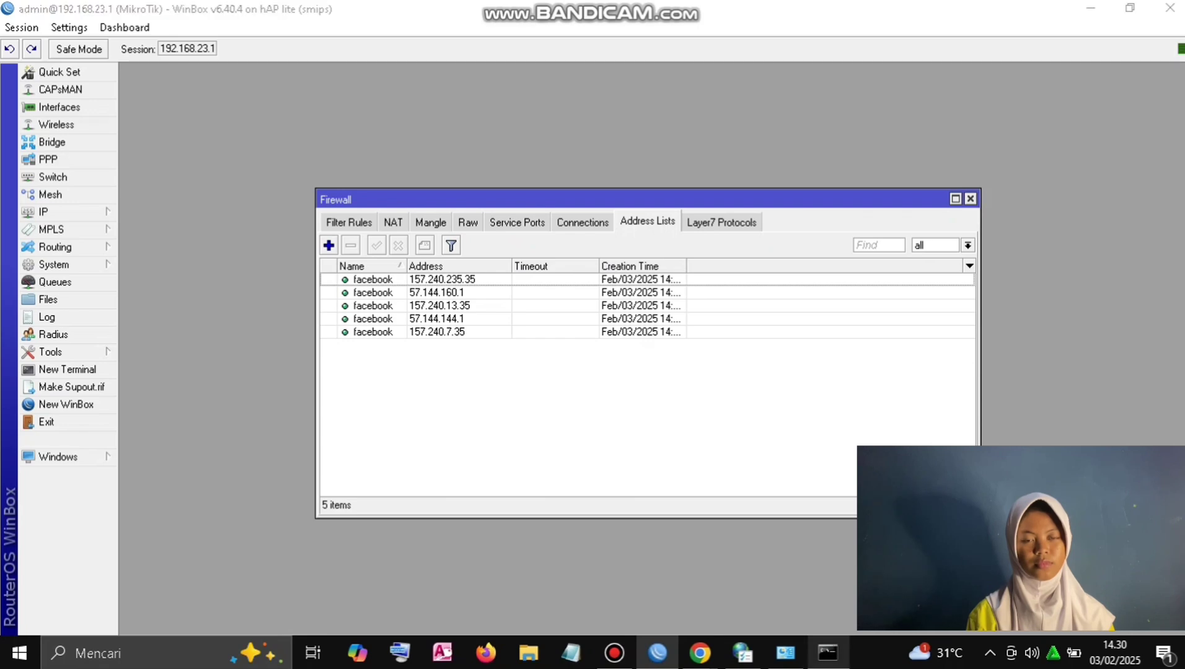
pyautogui.press('Up')
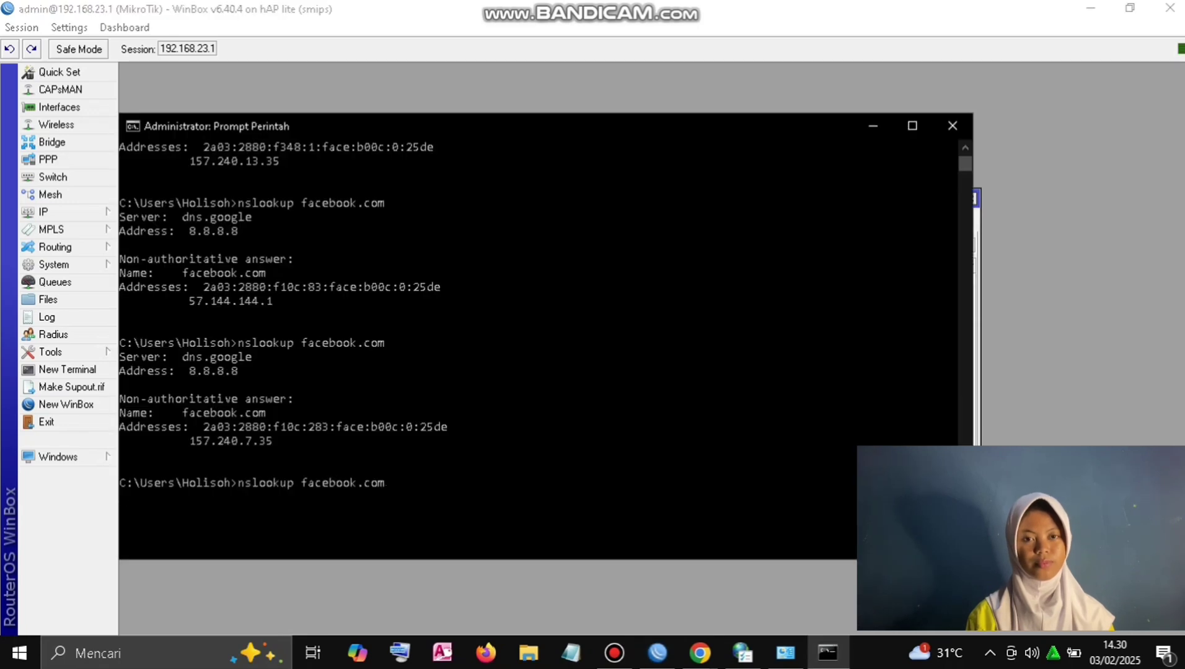
pyautogui.press('Return')
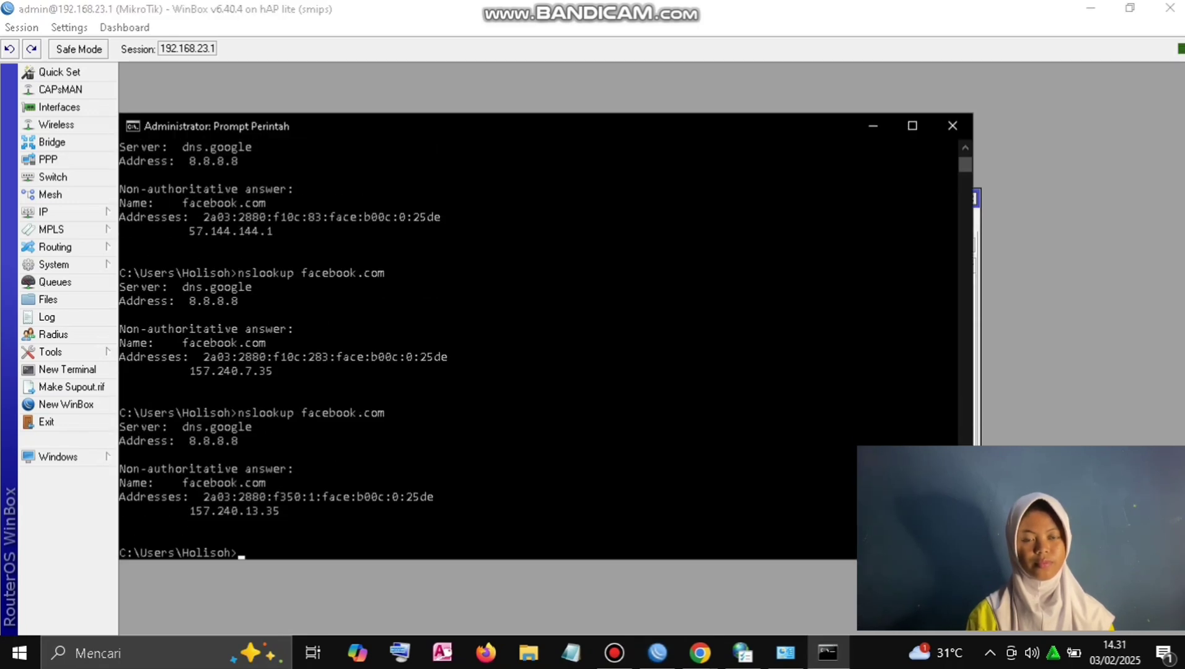
pyautogui.click(872, 125)
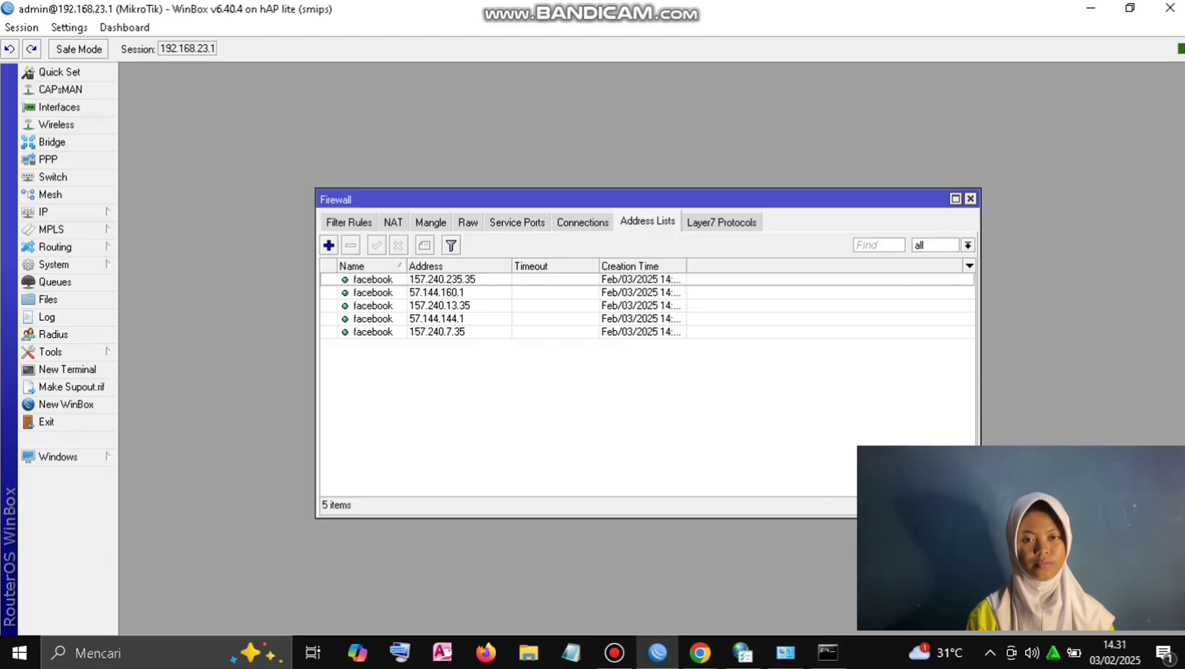
pyautogui.moveTo(828, 652)
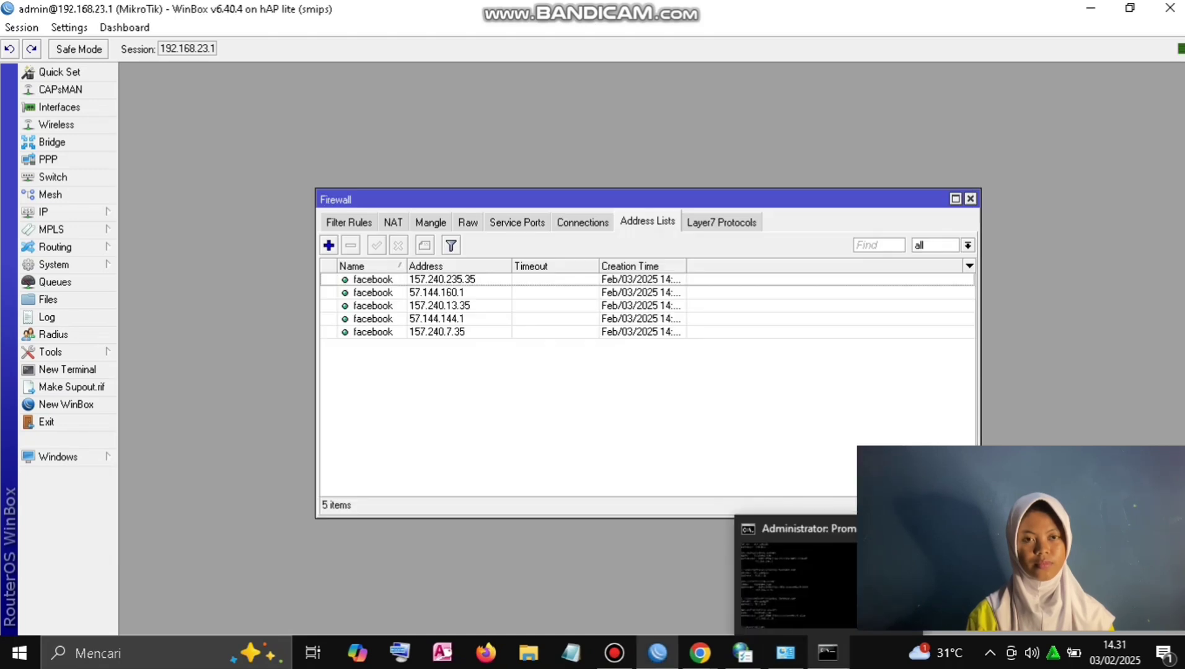
pyautogui.click(828, 653)
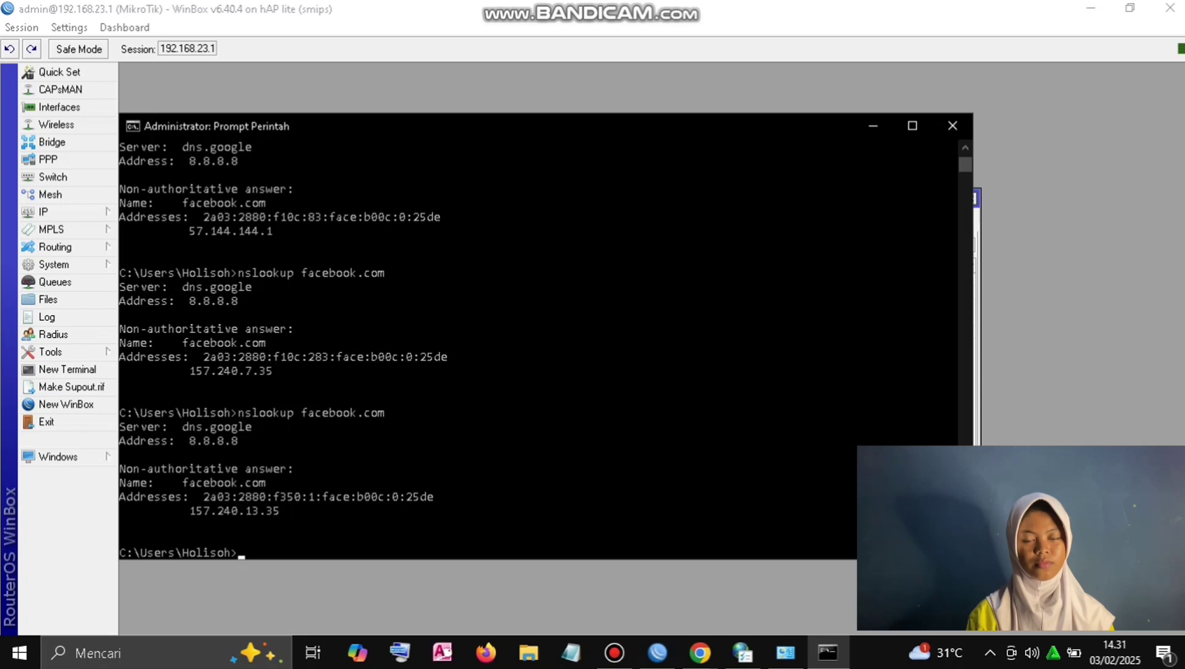
pyautogui.press('Up')
pyautogui.press('Return')
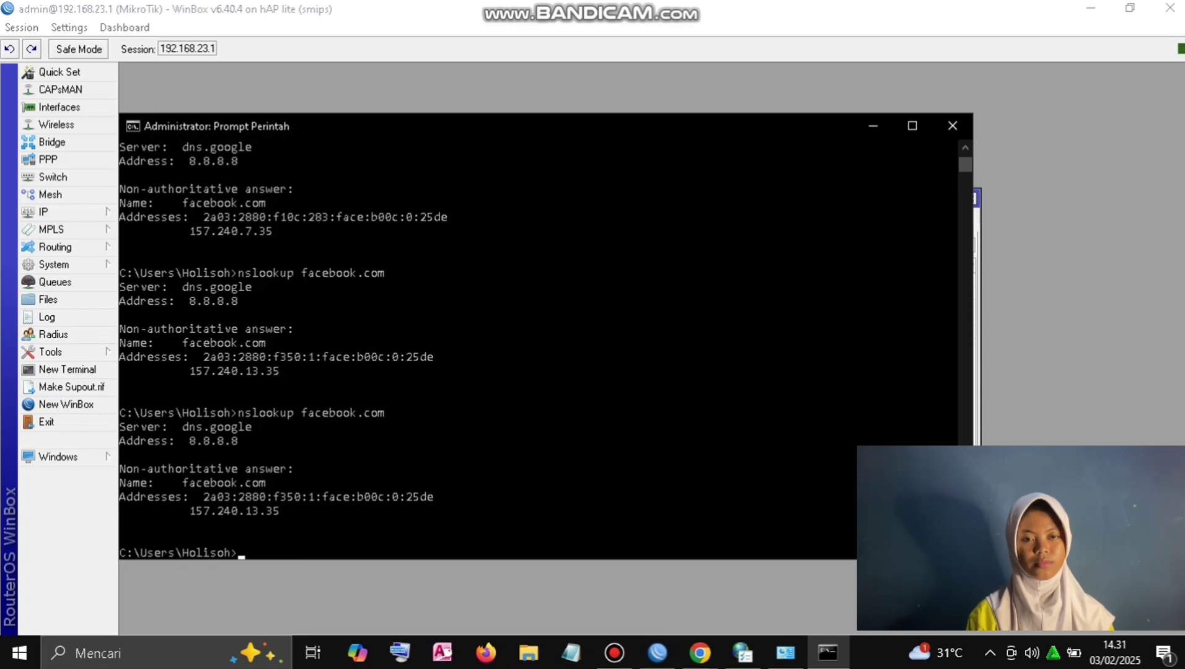
pyautogui.press('Up')
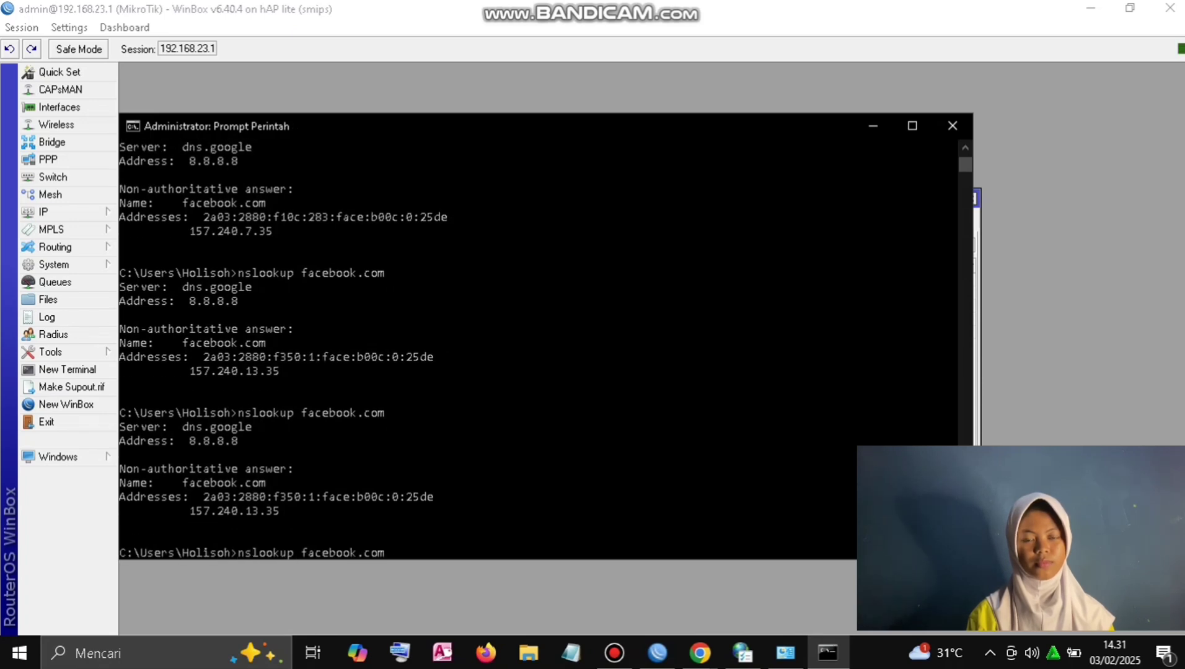
pyautogui.press('Return')
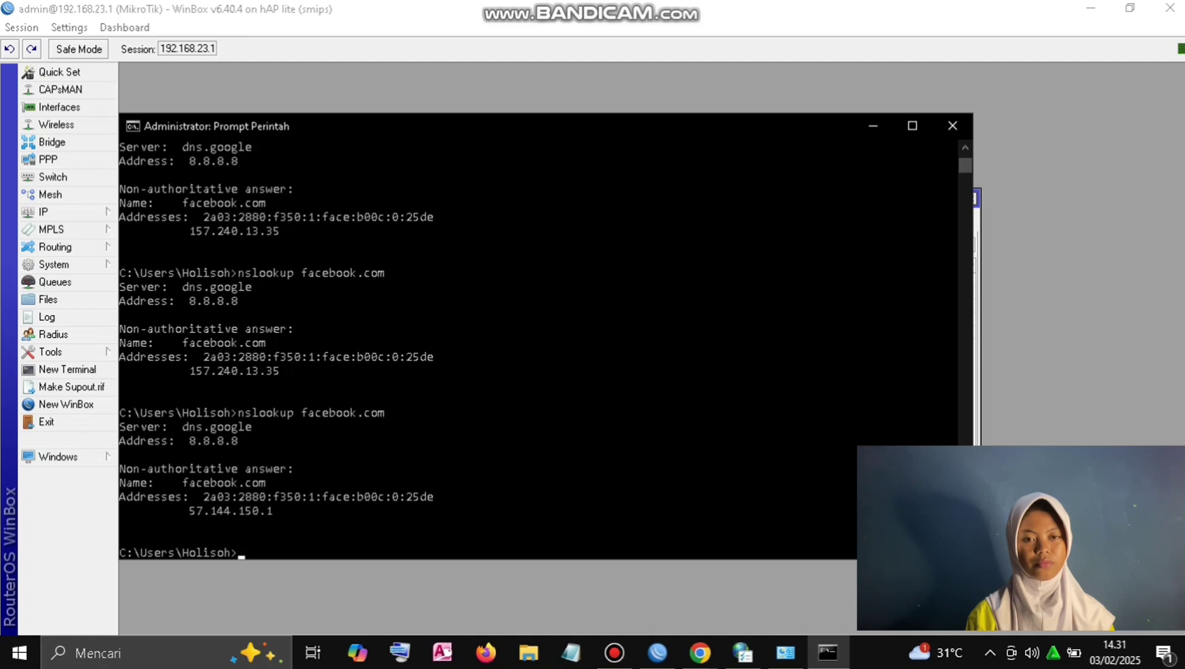
pyautogui.click(873, 125)
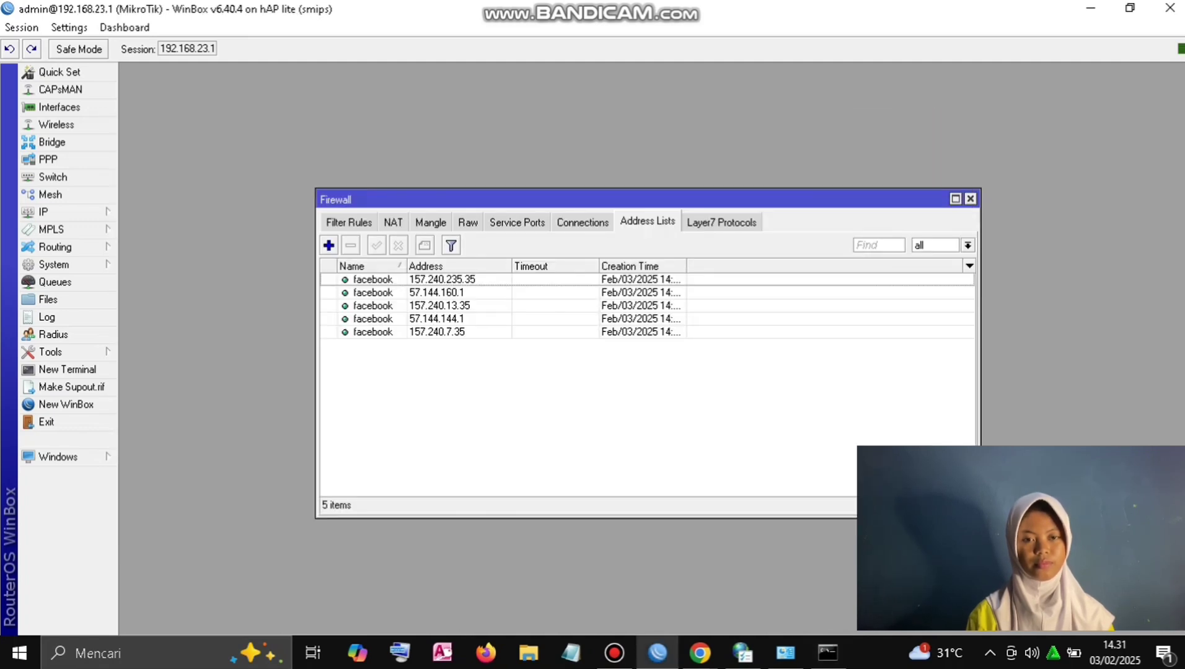
pyautogui.click(828, 652)
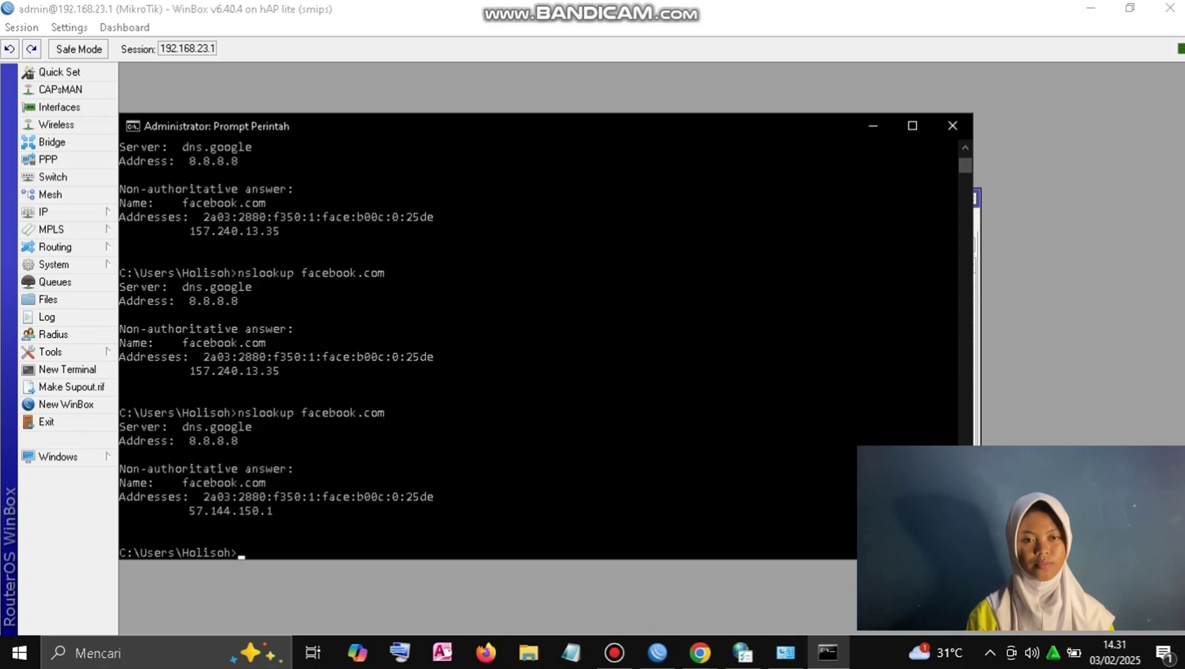
# Step: Copy 57.144.150.1 from the lookup and add it as a facebook address list entry
pyautogui.click(269, 510)
pyautogui.moveTo(268, 510); pyautogui.dragTo(184, 511)
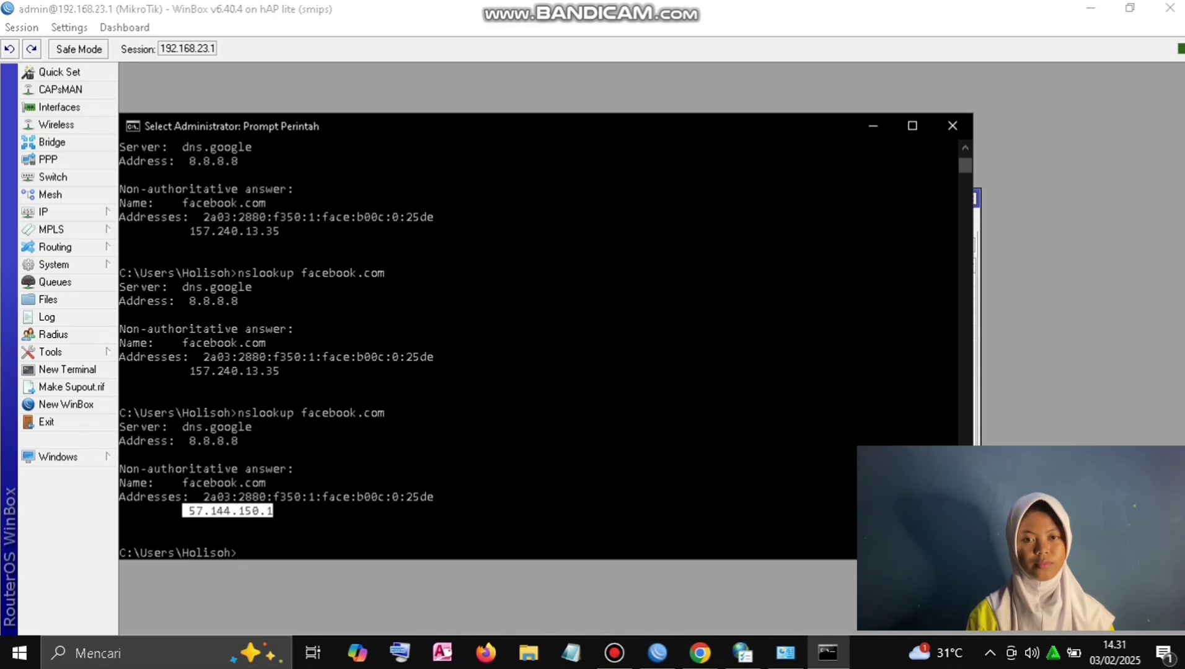
pyautogui.hotkey('ctrl', 'c')
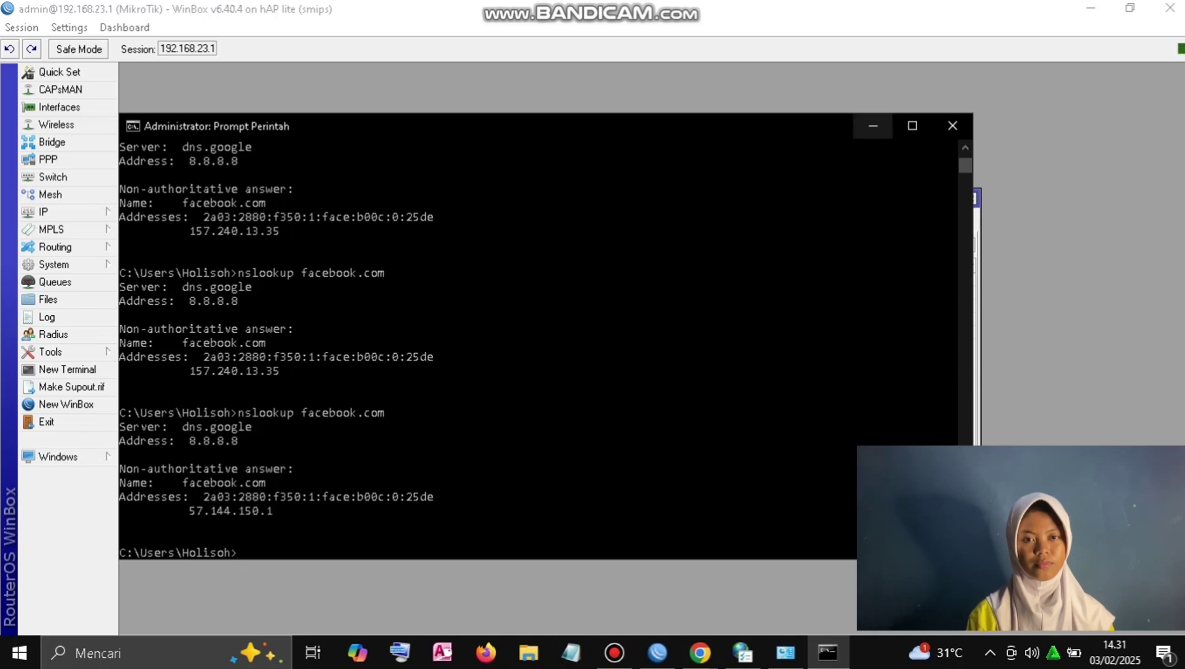
pyautogui.click(873, 125)
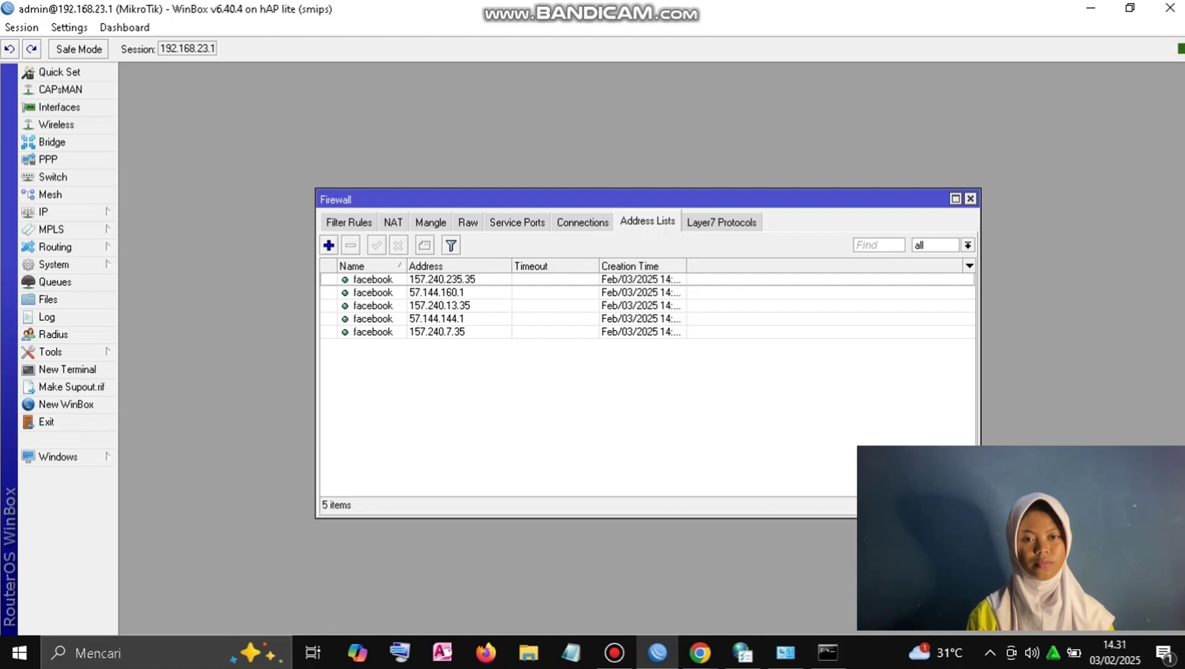
pyautogui.click(329, 245)
pyautogui.write('facebook')
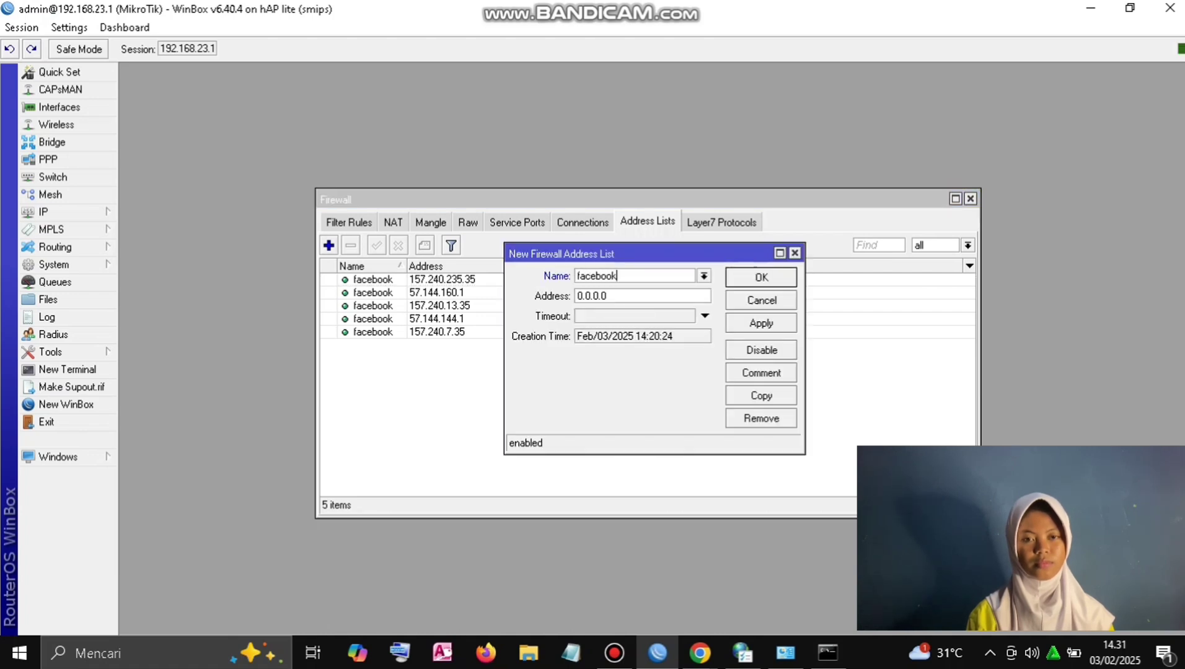
pyautogui.press('Tab')
pyautogui.write('57.144.150.1')
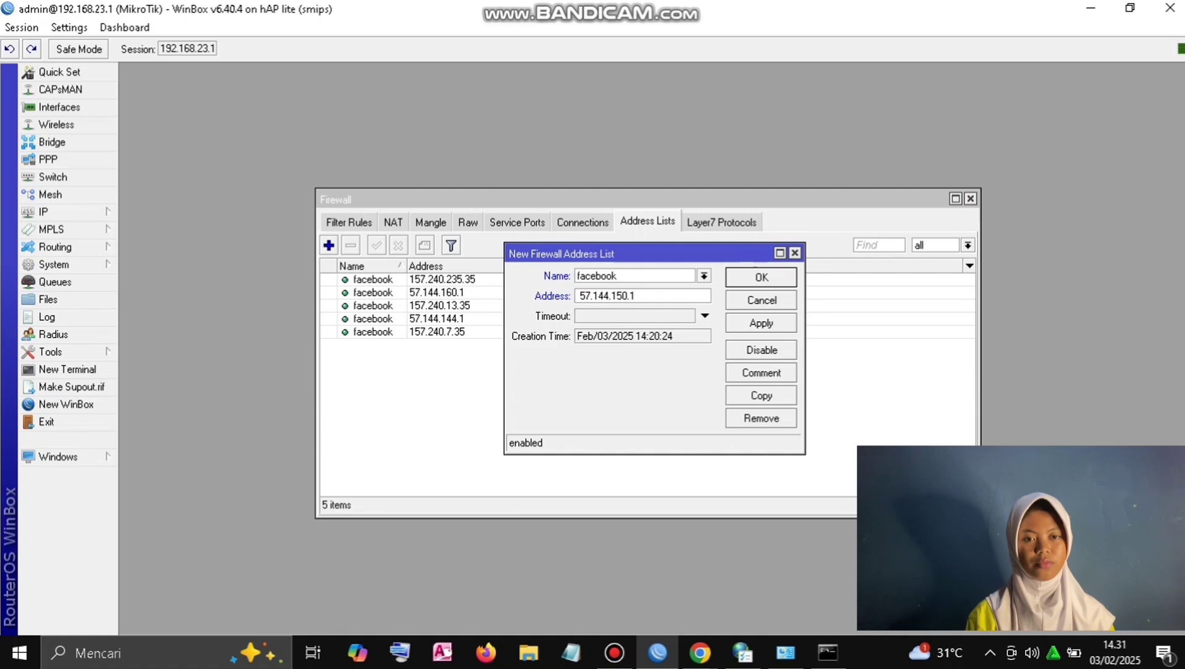
pyautogui.click(761, 323)
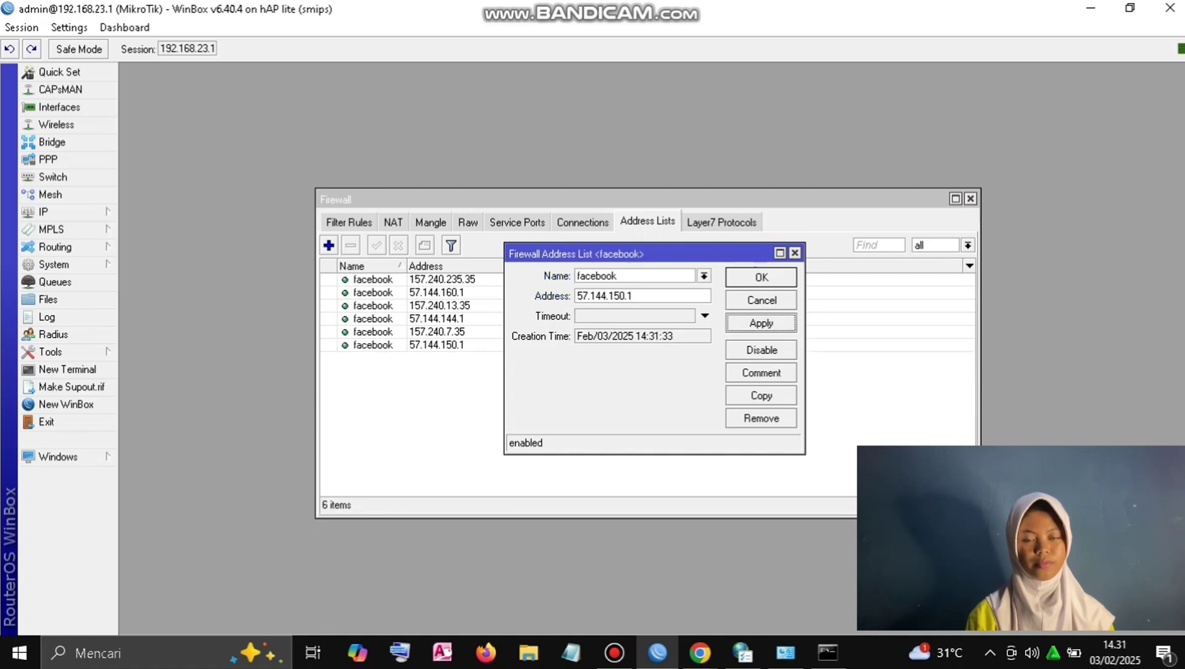
pyautogui.click(761, 277)
# Step: Rerun nslookup facebook.com three more times to check for other IPs
pyautogui.click(828, 652)
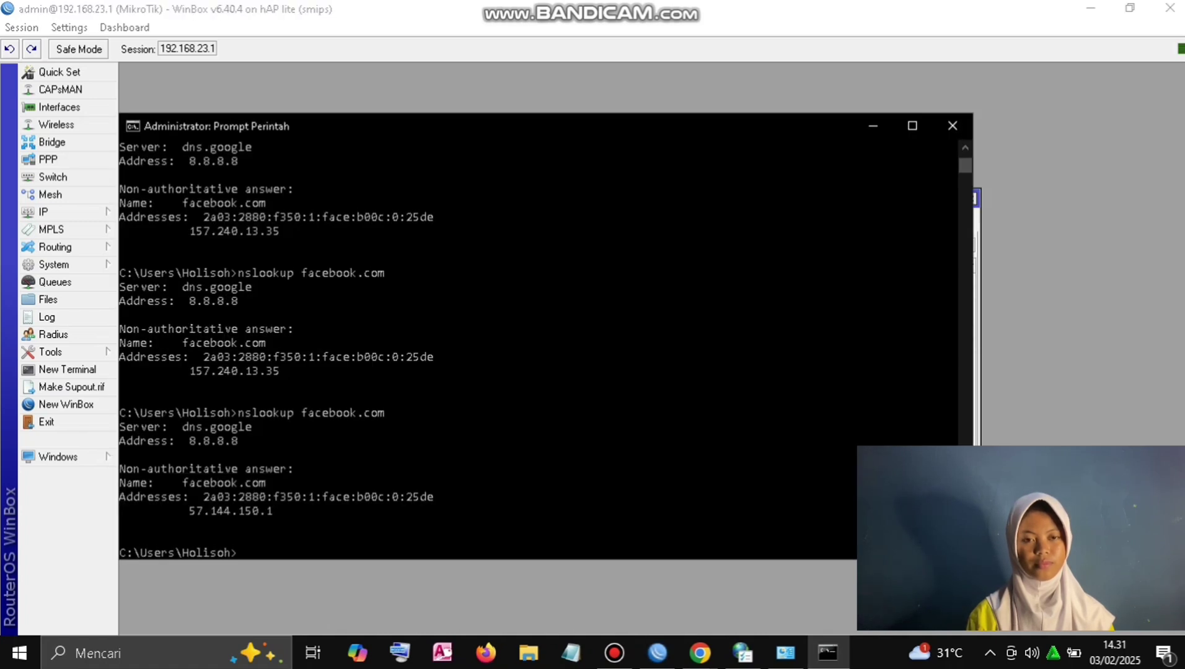
pyautogui.press('Up')
pyautogui.press('Return')
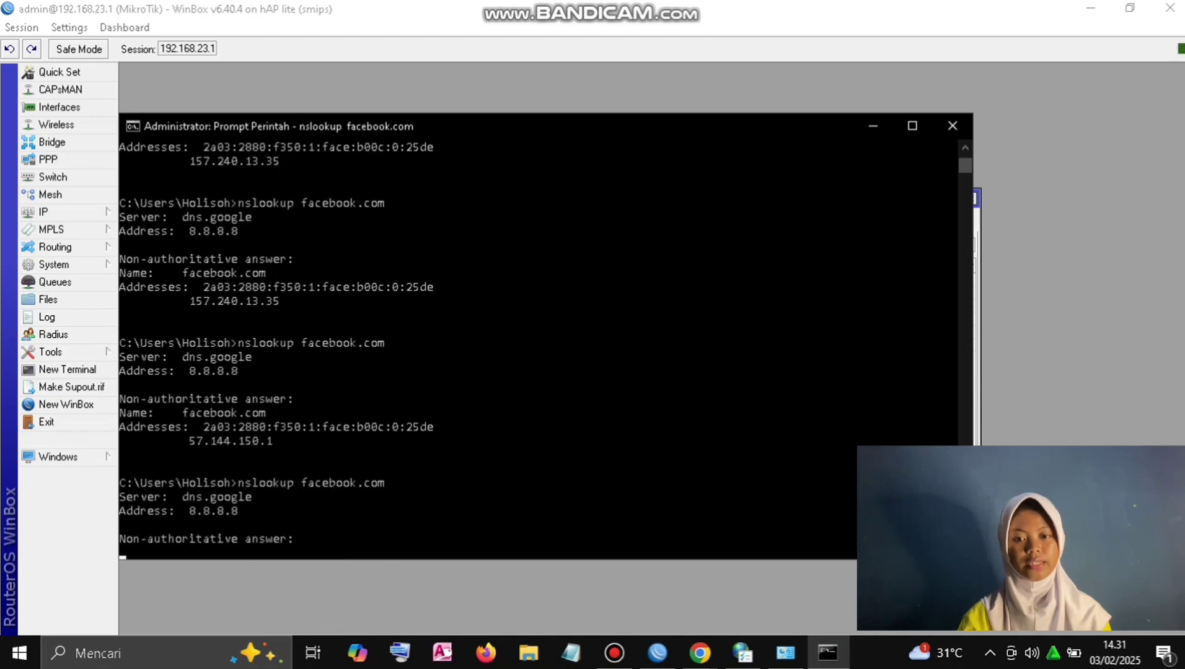
pyautogui.press('Up')
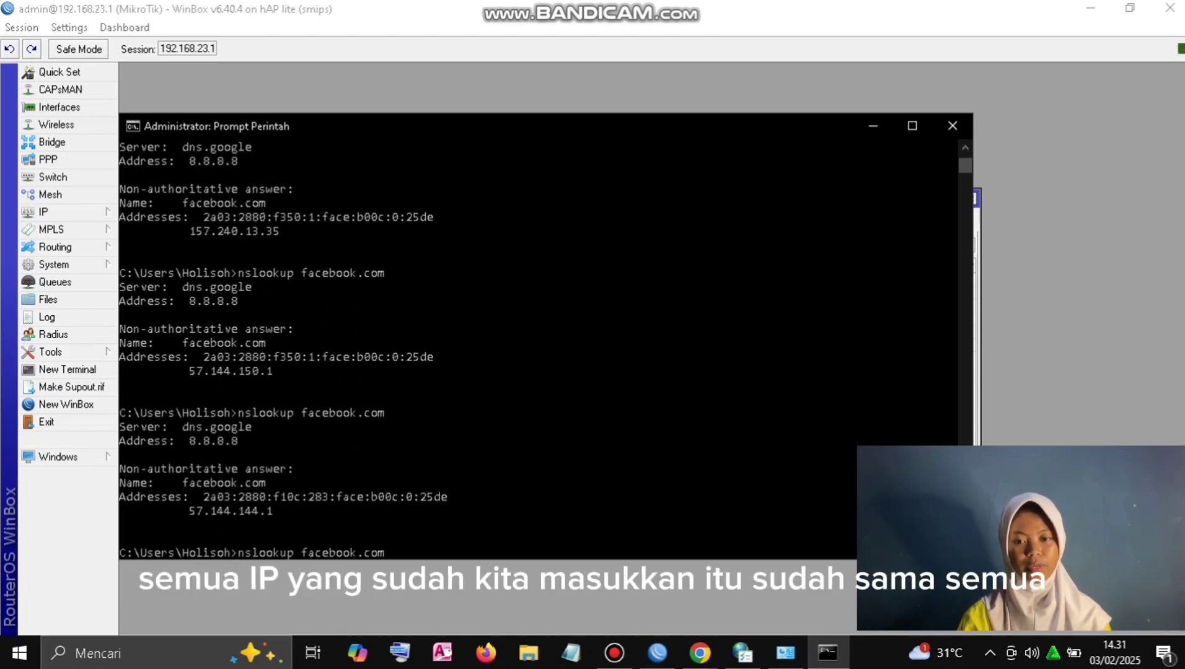
pyautogui.press('Return')
pyautogui.press('Up')
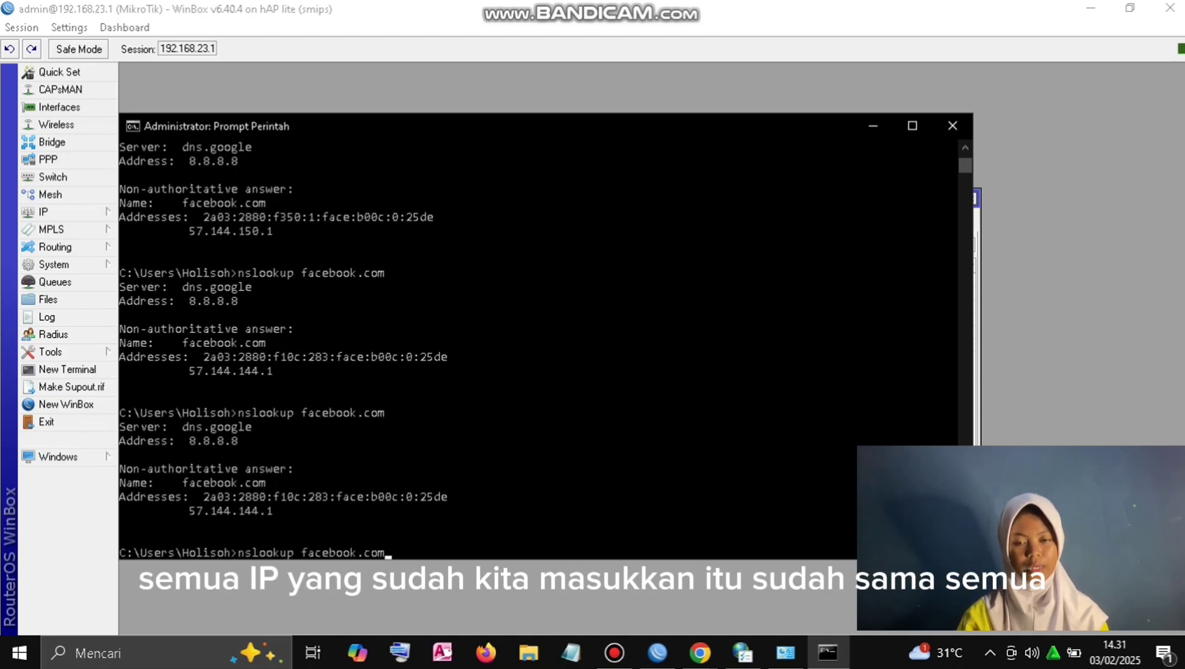
pyautogui.press('Return')
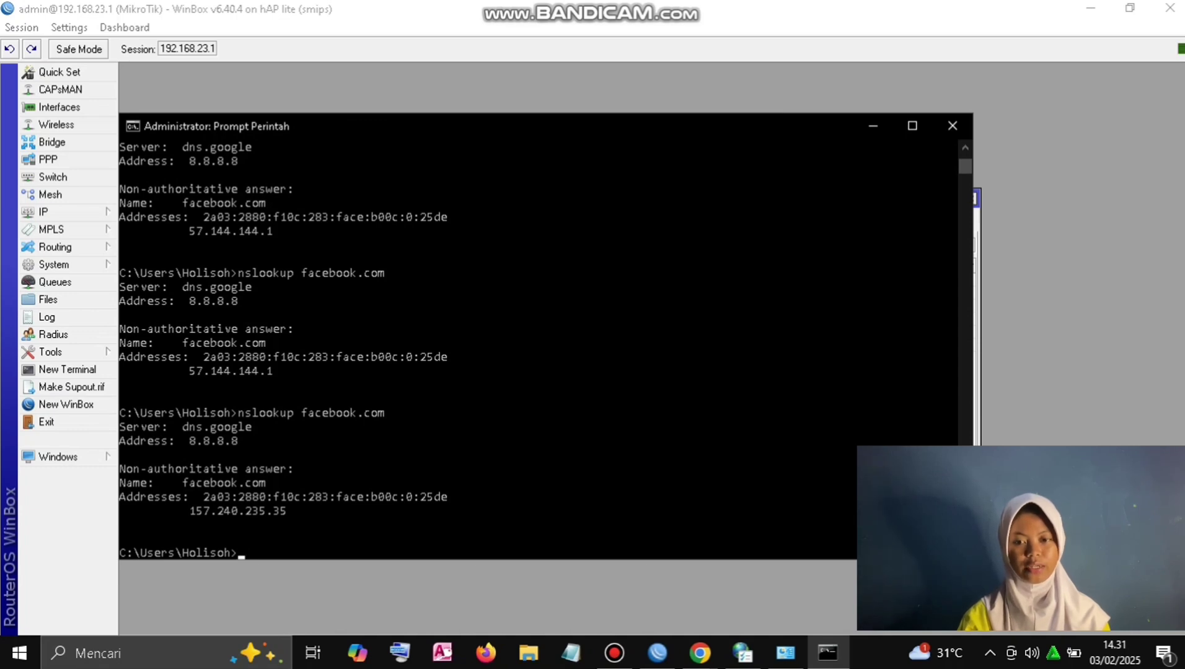
pyautogui.click(873, 126)
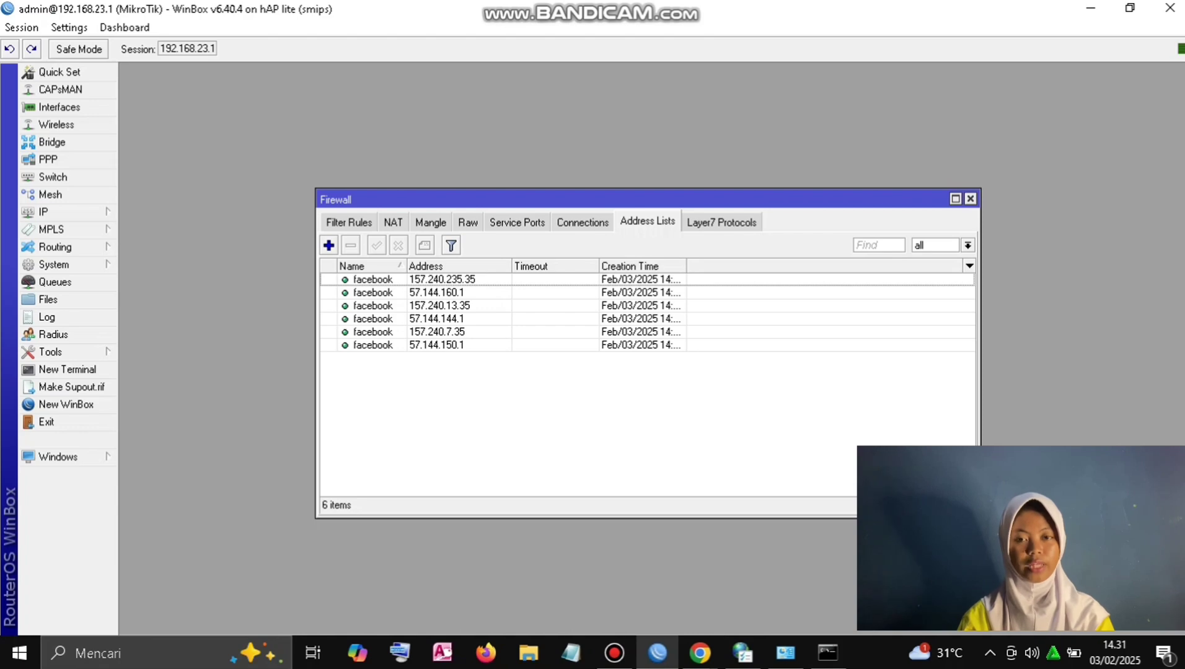
# Step: Create a forward-chain filter rule with Dst. Address List facebook and action drop
pyautogui.click(349, 222)
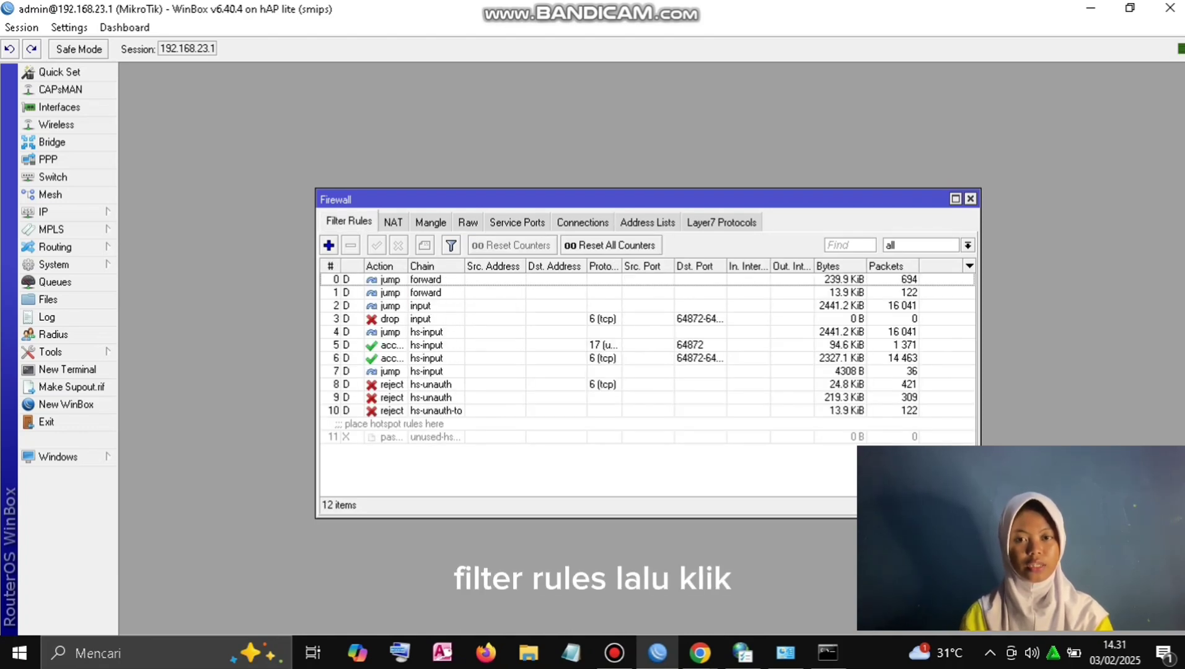
pyautogui.click(329, 245)
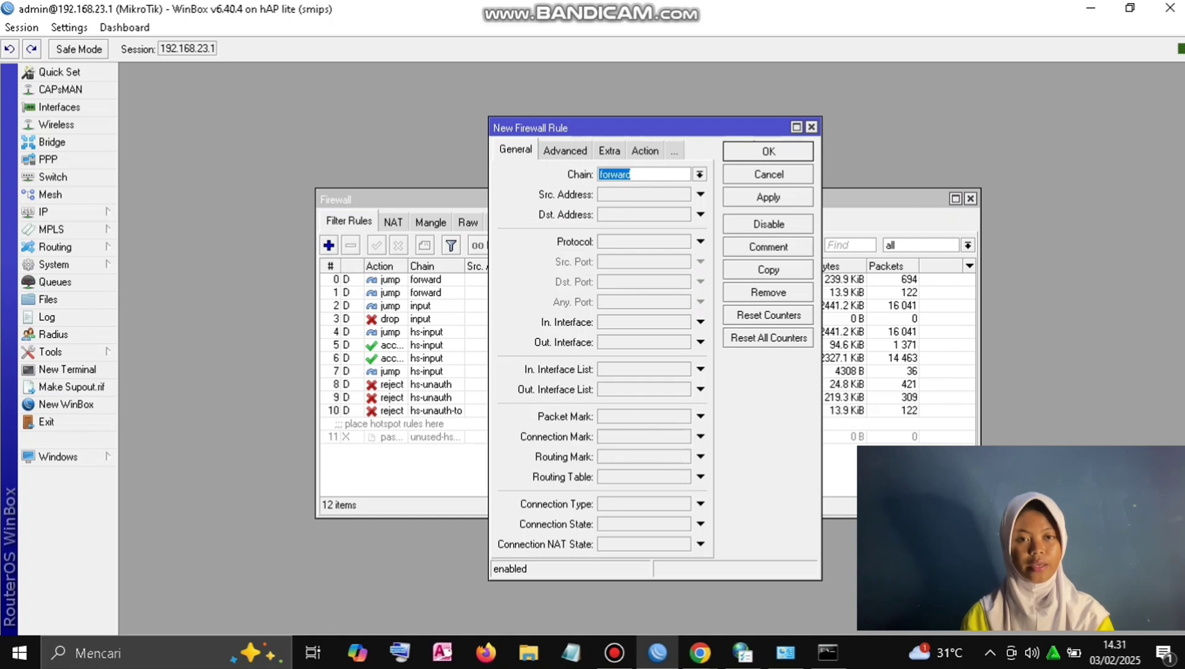
pyautogui.hotkey('ctrl', 'Tab')
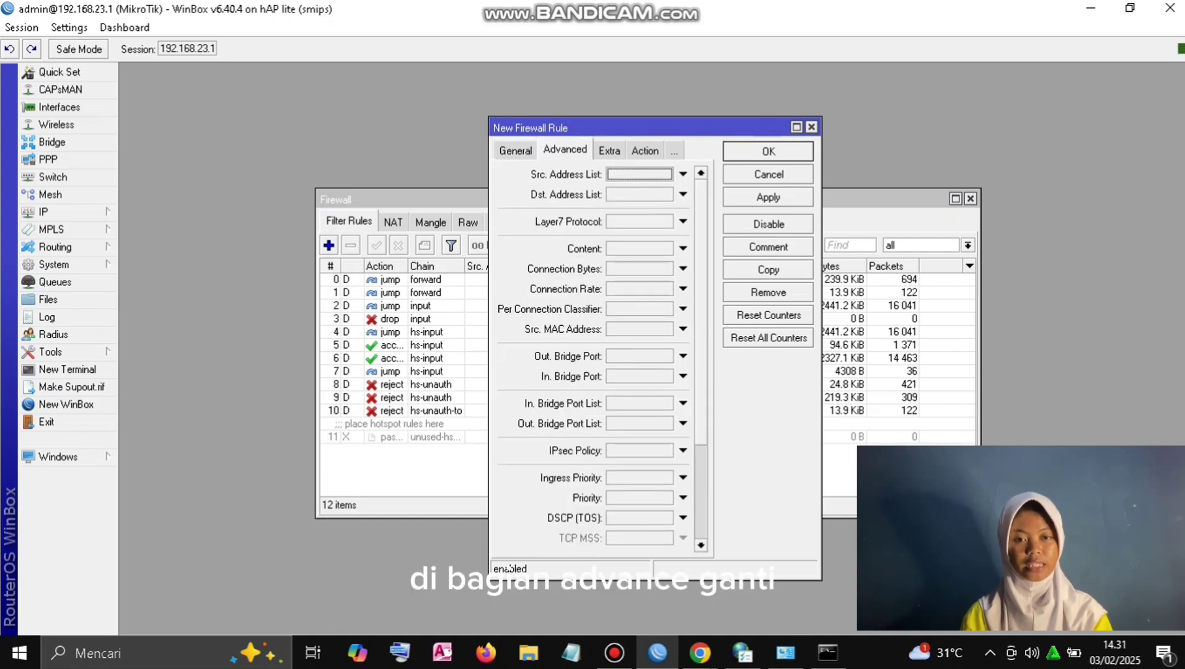
pyautogui.click(682, 194)
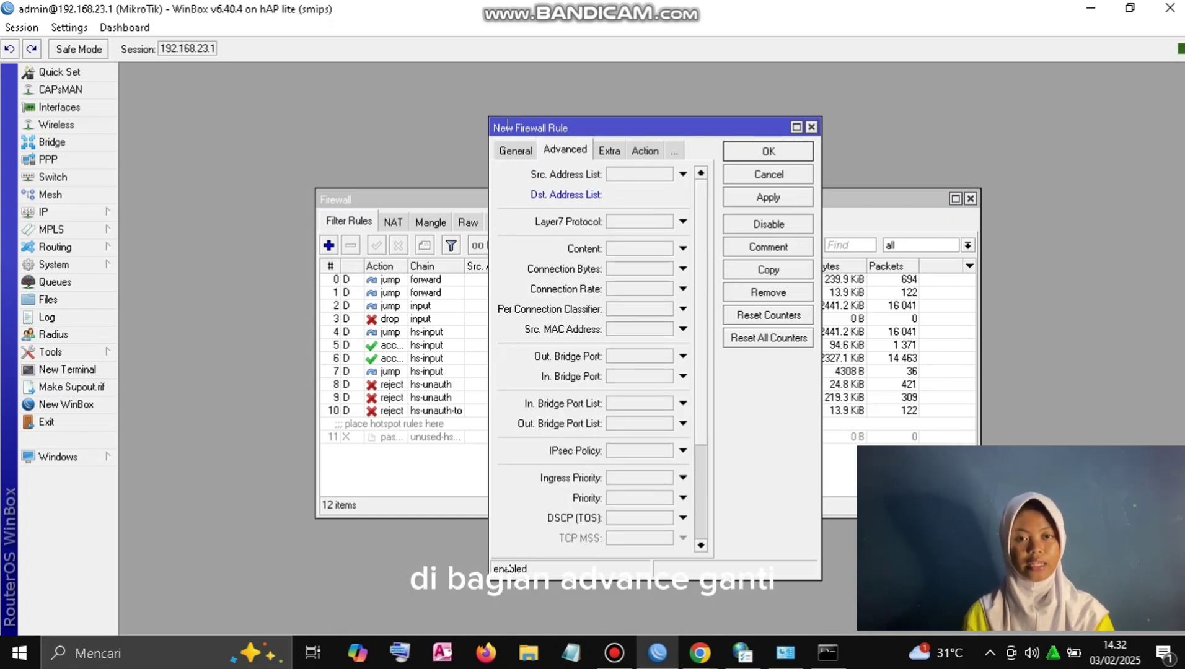
pyautogui.click(679, 194)
pyautogui.press('Return')
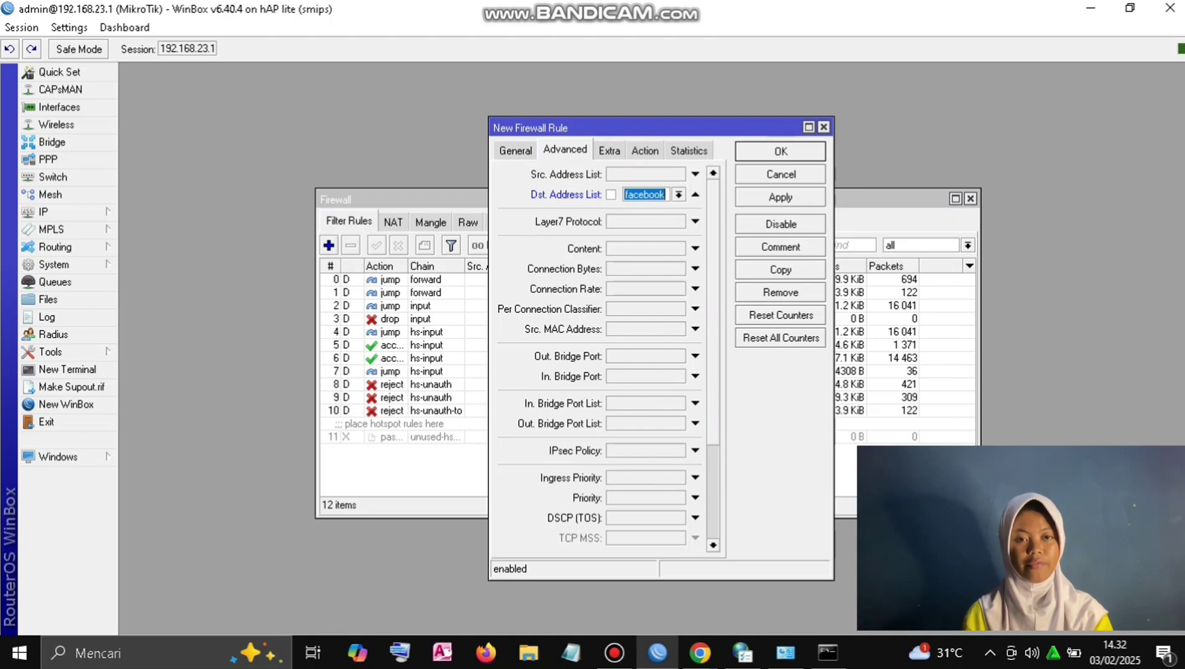
pyautogui.click(645, 150)
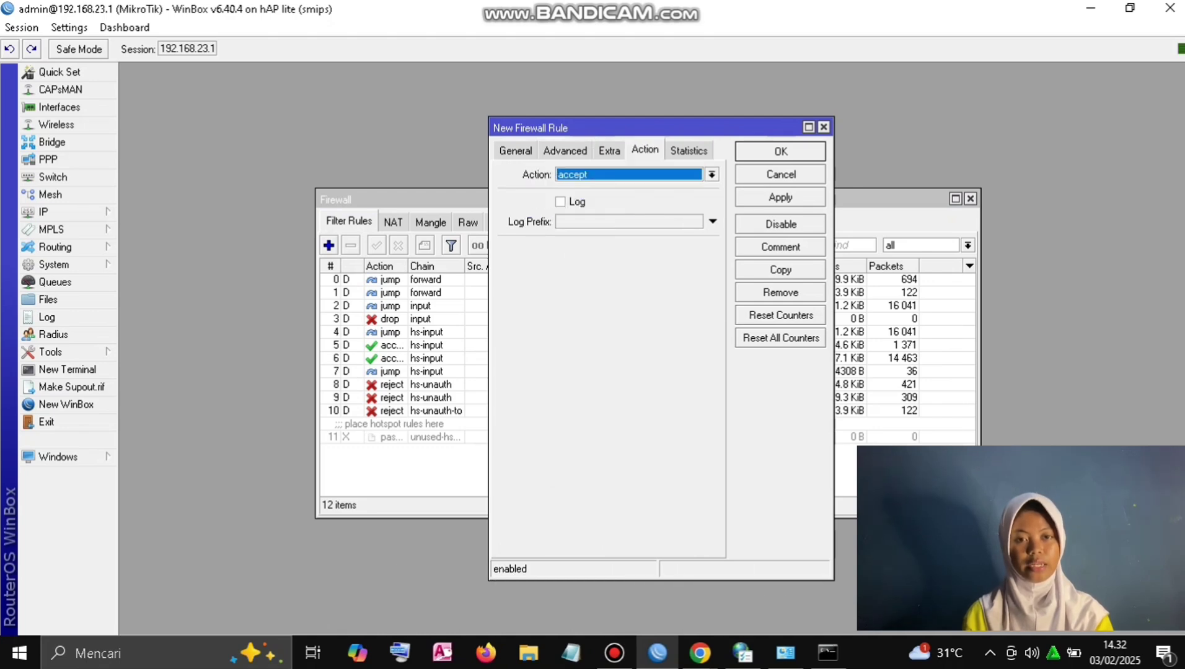
pyautogui.click(711, 174)
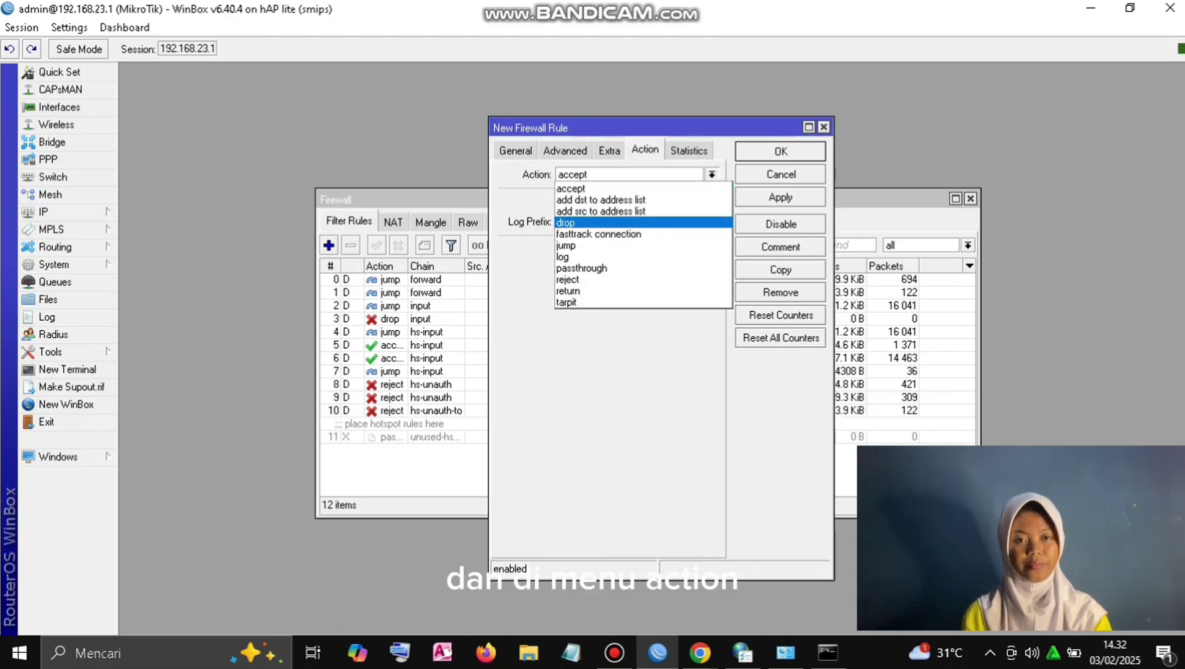
pyautogui.click(595, 227)
pyautogui.click(780, 197)
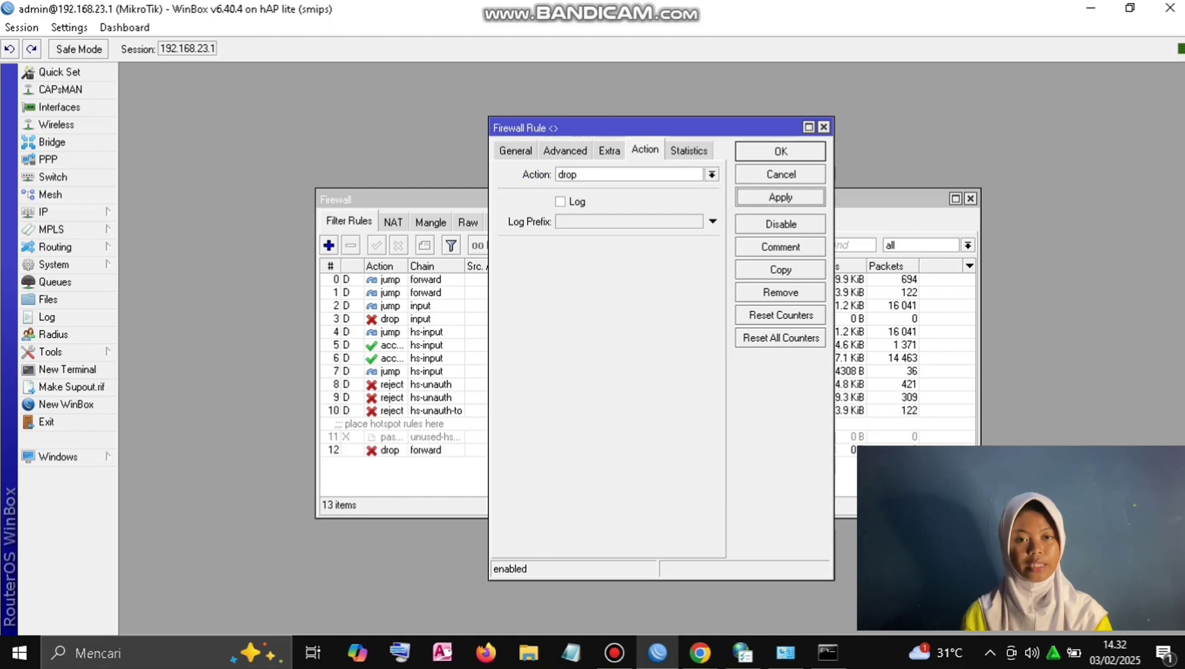
pyautogui.click(780, 152)
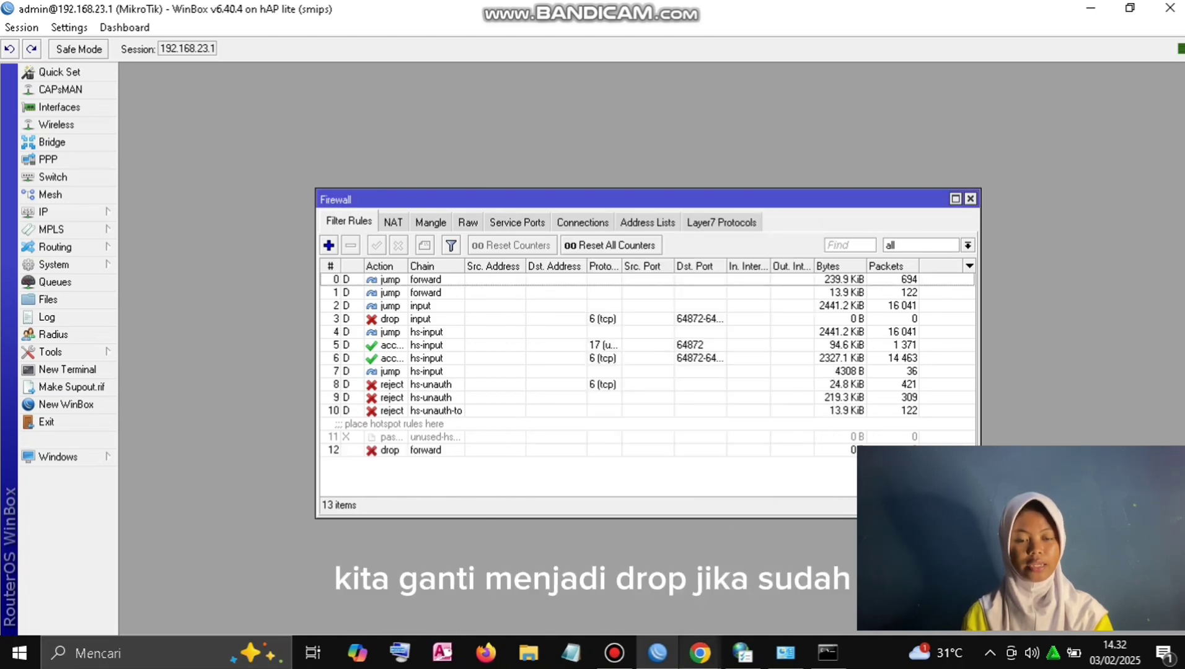
# Step: Search Google for 'ayam' in a new tab, then confirm facebook.com times out
pyautogui.moveTo(699, 652)
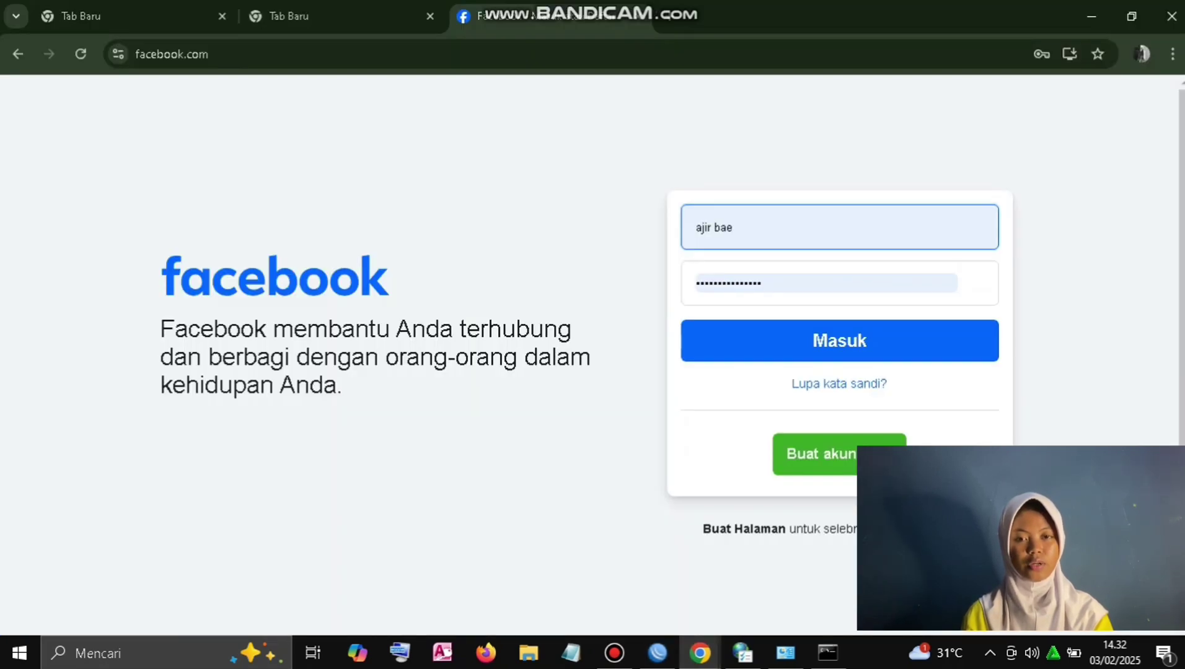
pyautogui.click(824, 282)
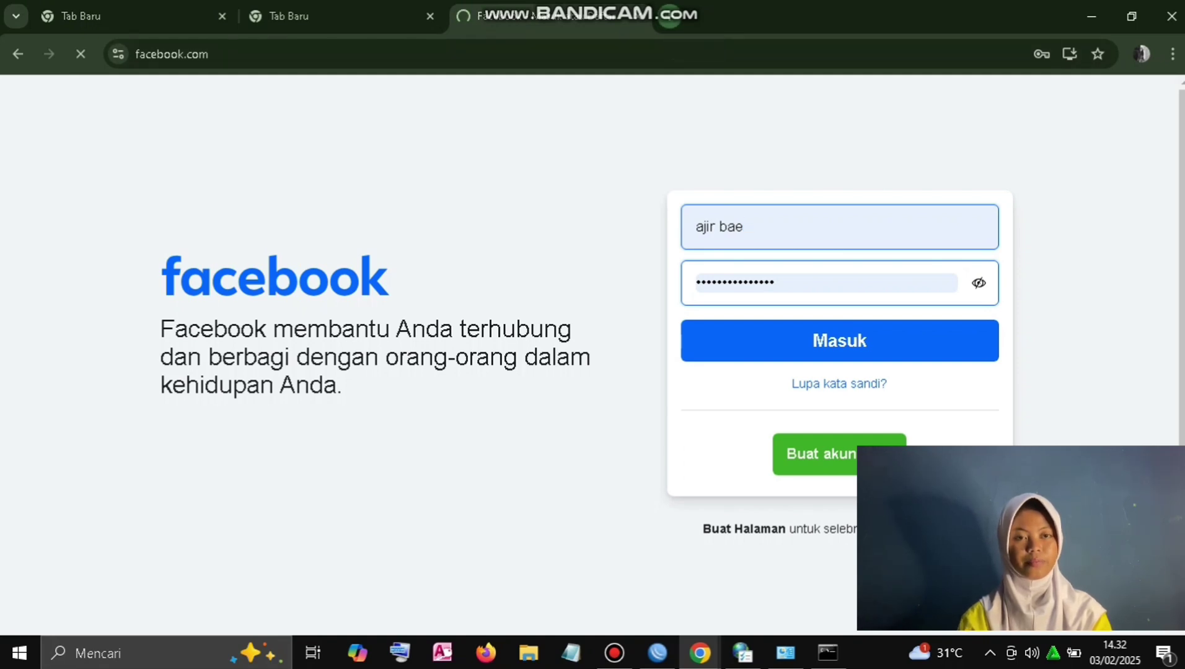
pyautogui.click(669, 15)
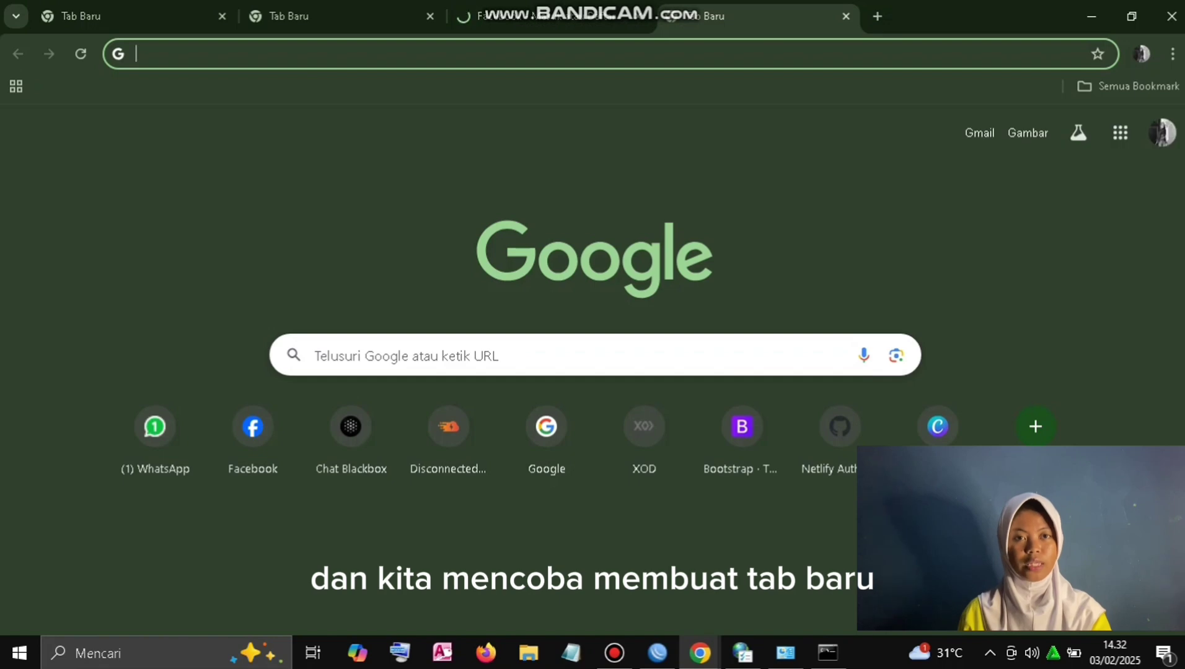
pyautogui.write('ayam')
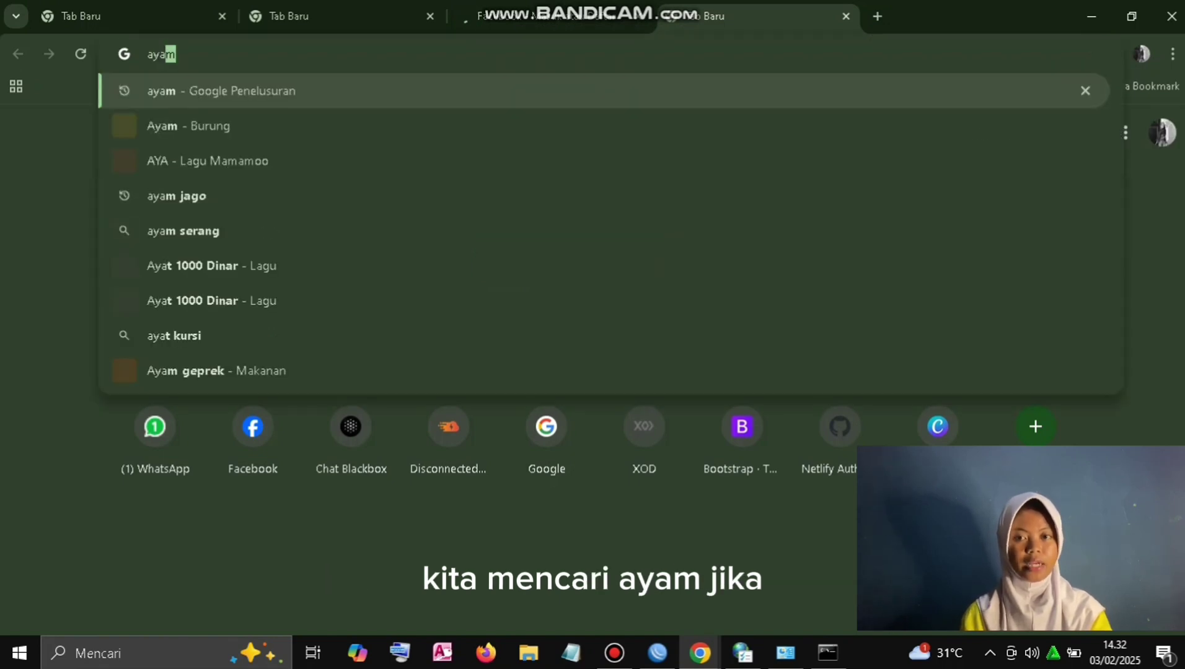
pyautogui.press('Return')
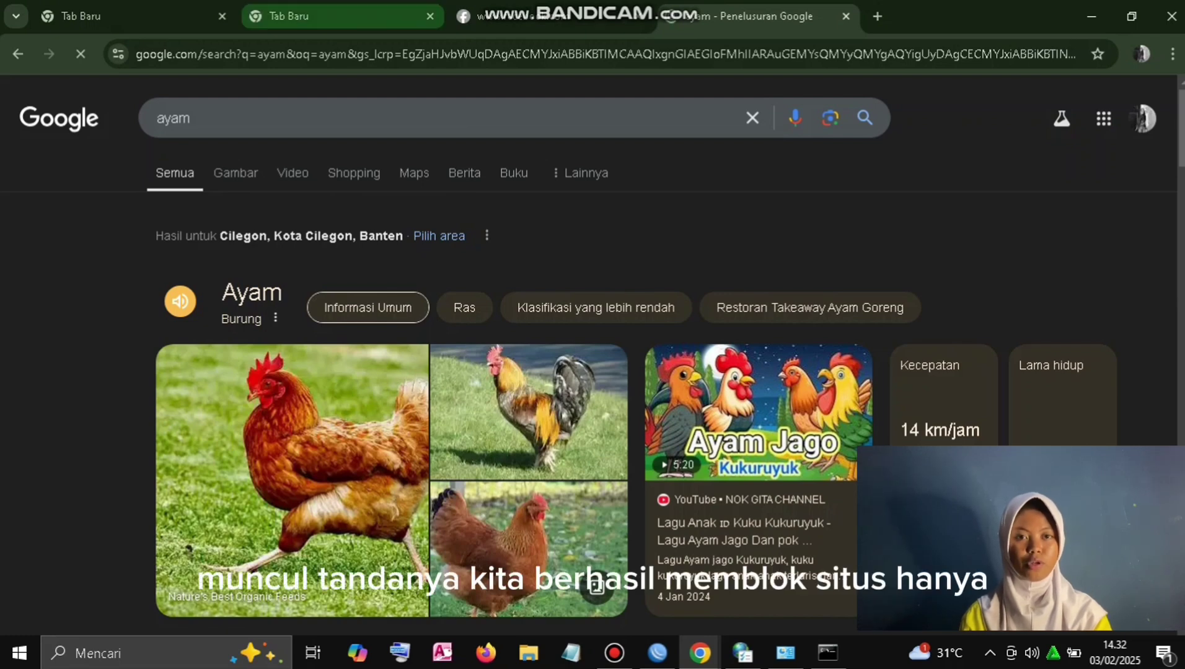
pyautogui.click(496, 16)
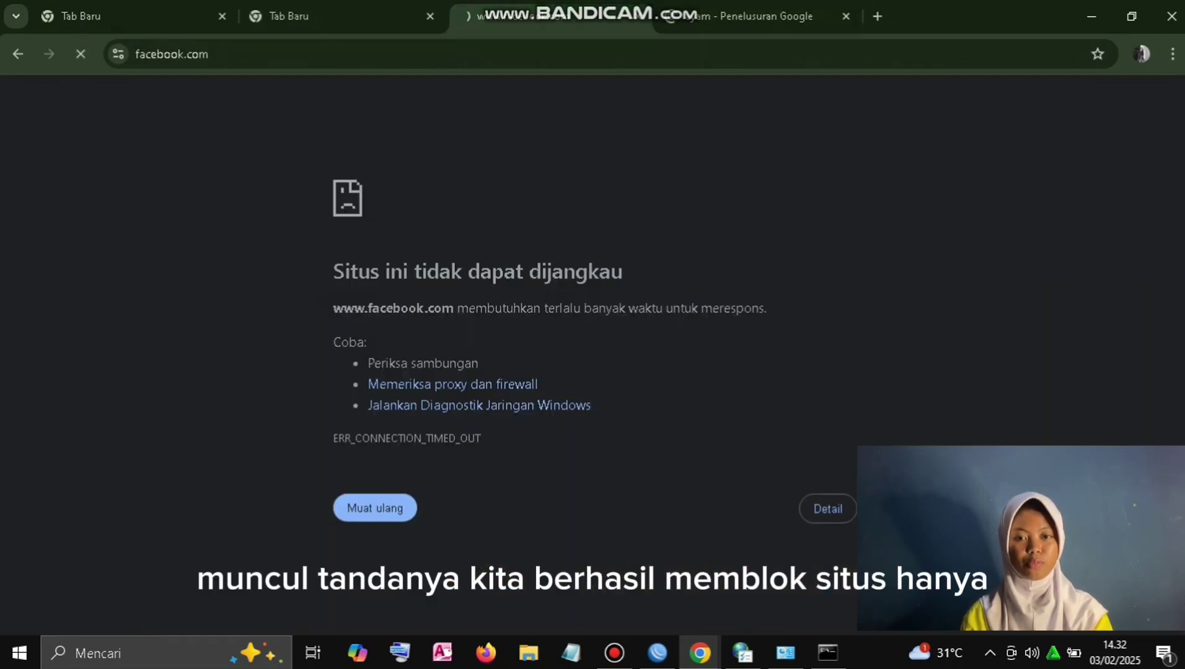